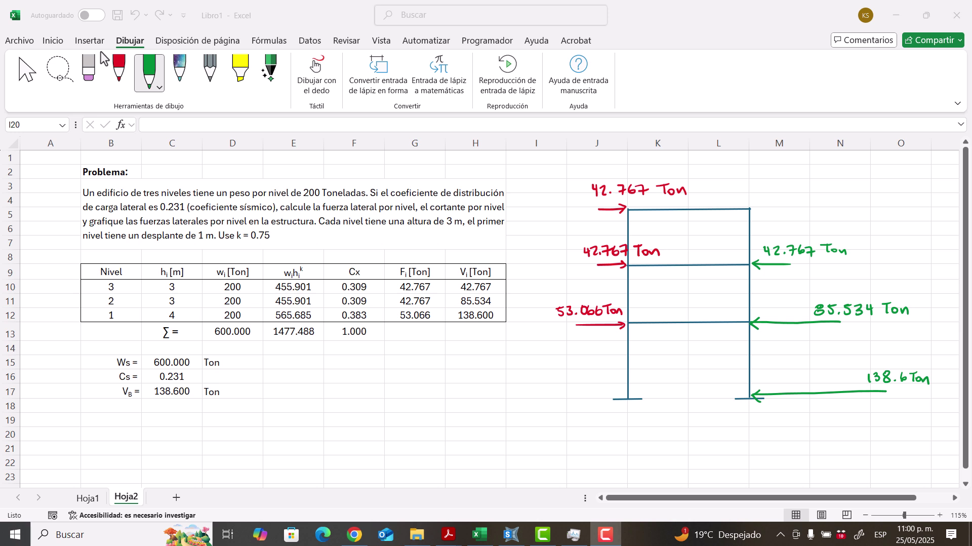
Step: Switch to SAP2000 and start a new model with United States as the default materials region
{"action": "left_click", "coordinate": [511, 534]}
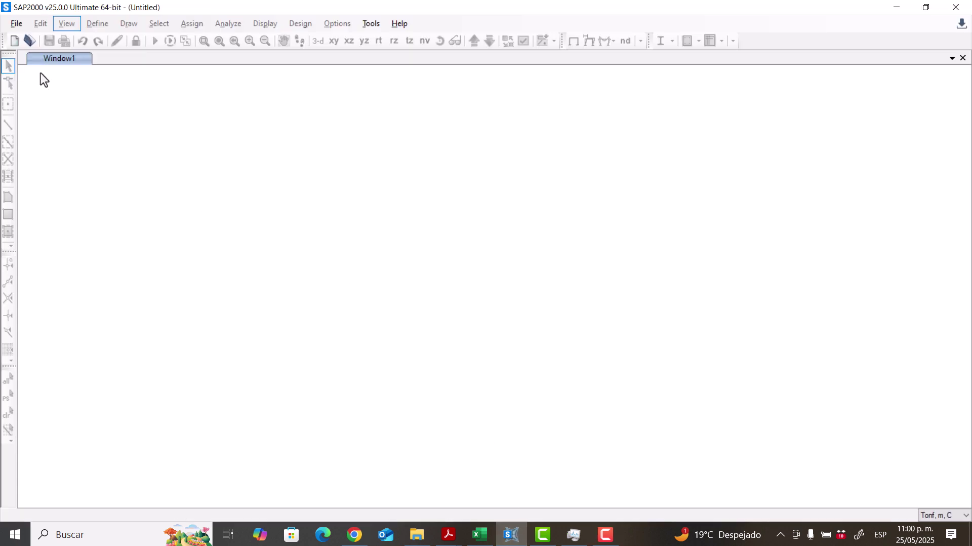
{"action": "left_click", "coordinate": [14, 41]}
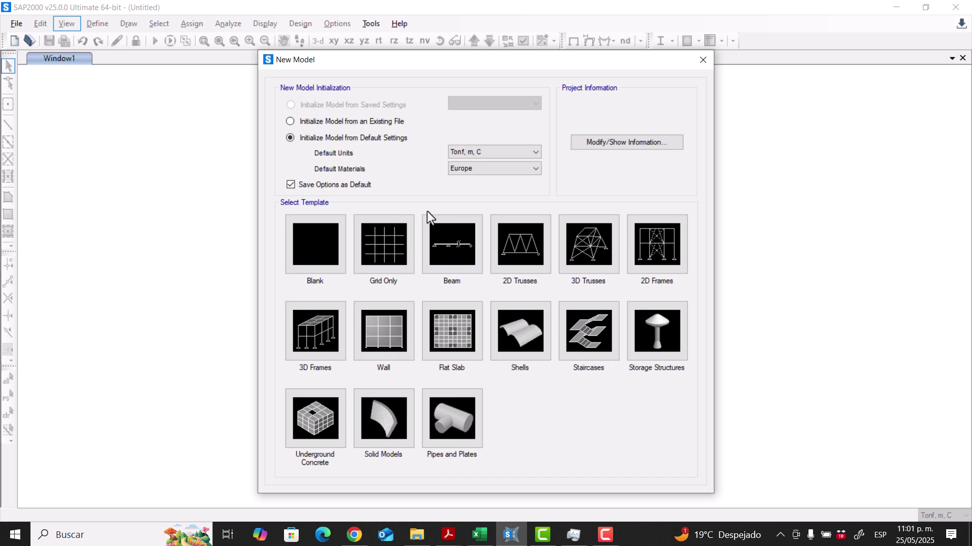
{"action": "left_click", "coordinate": [470, 169]}
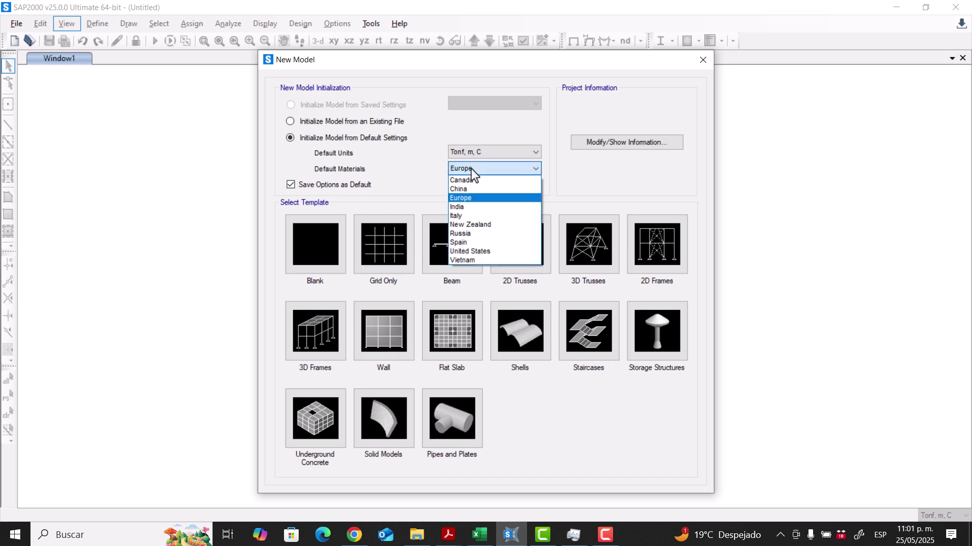
{"action": "left_click", "coordinate": [505, 251]}
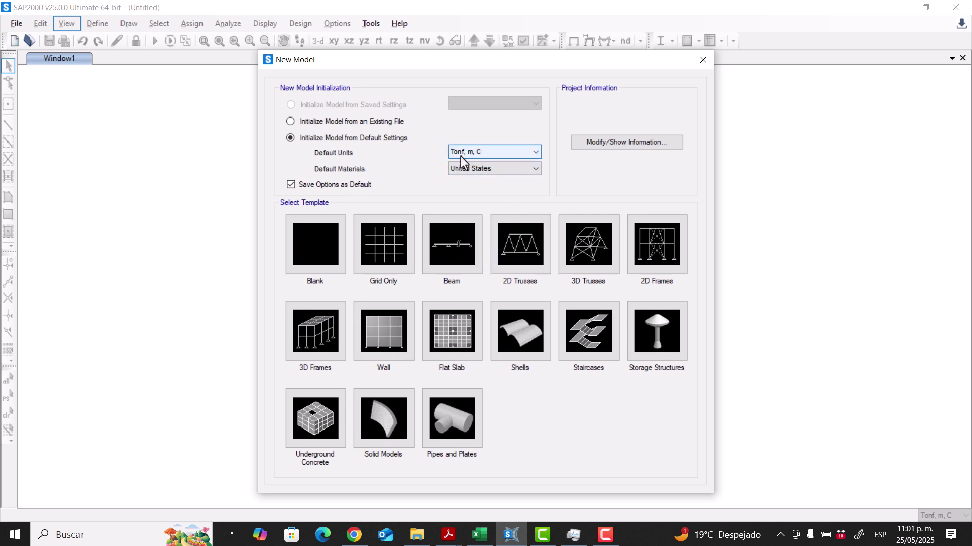
Step: Check the force units in the Excel table, then keep Tonf, m, C as the new model's default units
{"action": "left_click", "coordinate": [489, 532]}
{"action": "left_click", "coordinate": [416, 272]}
{"action": "left_click", "coordinate": [476, 271]}
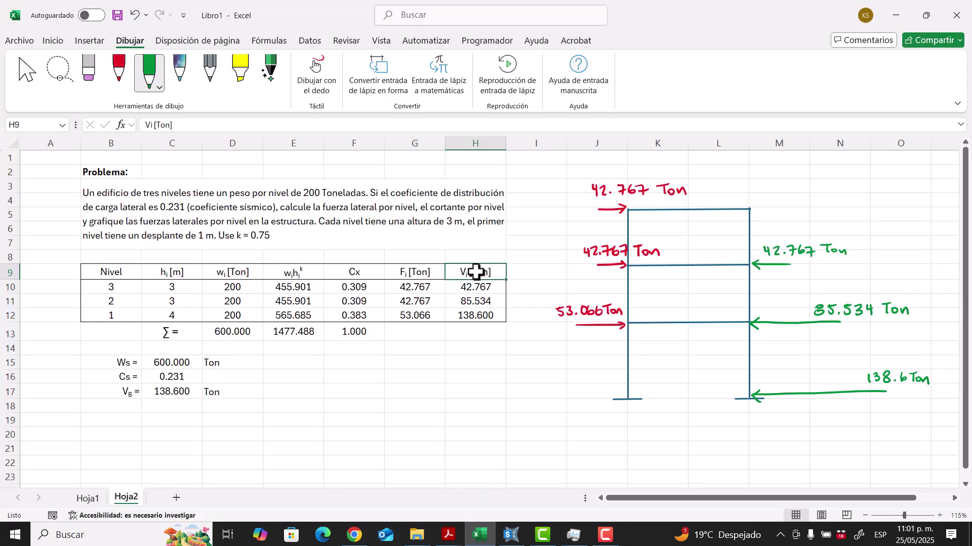
{"action": "left_click", "coordinate": [513, 534]}
{"action": "left_click", "coordinate": [500, 148]}
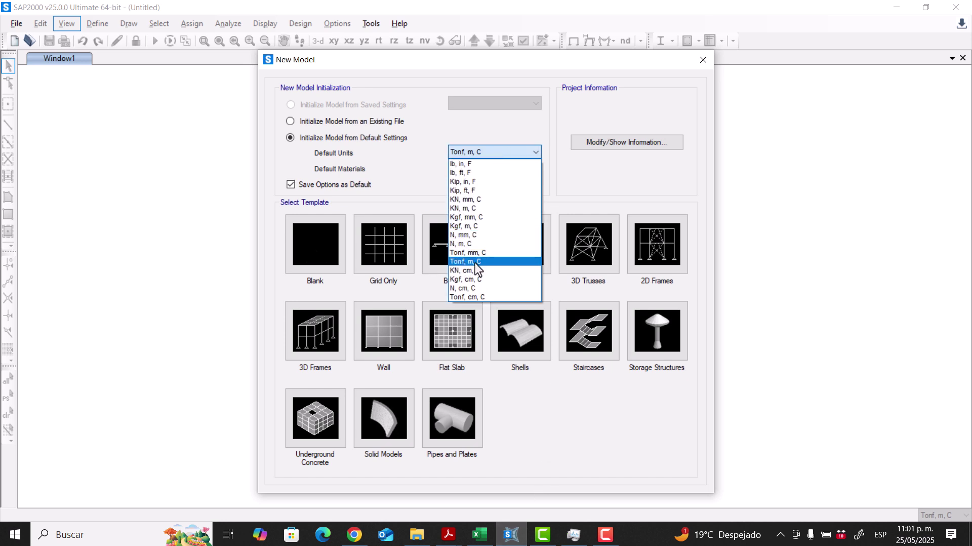
{"action": "left_click", "coordinate": [618, 161]}
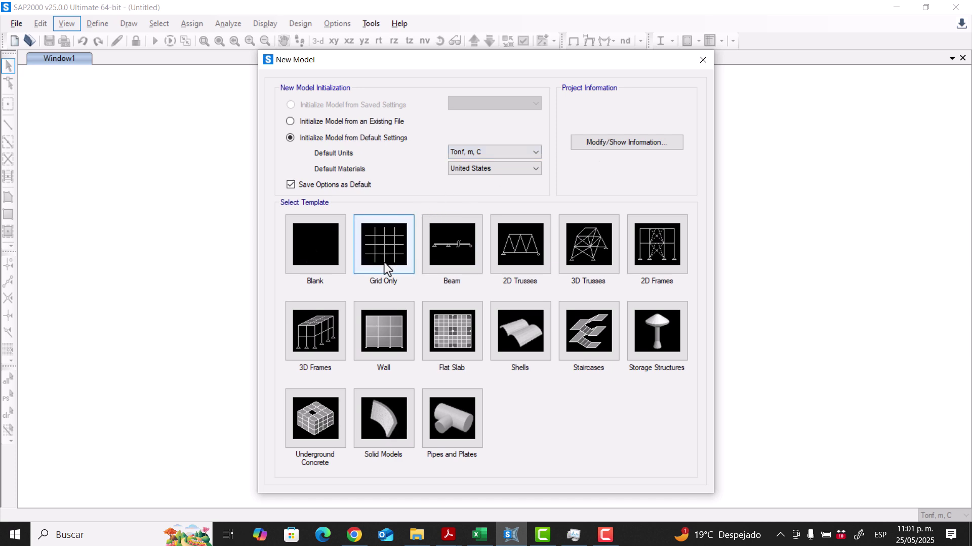
Step: Choose the Grid Only template and set 2 grid lines in X, 1 in Y and 3 in Z
{"action": "left_click", "coordinate": [384, 244]}
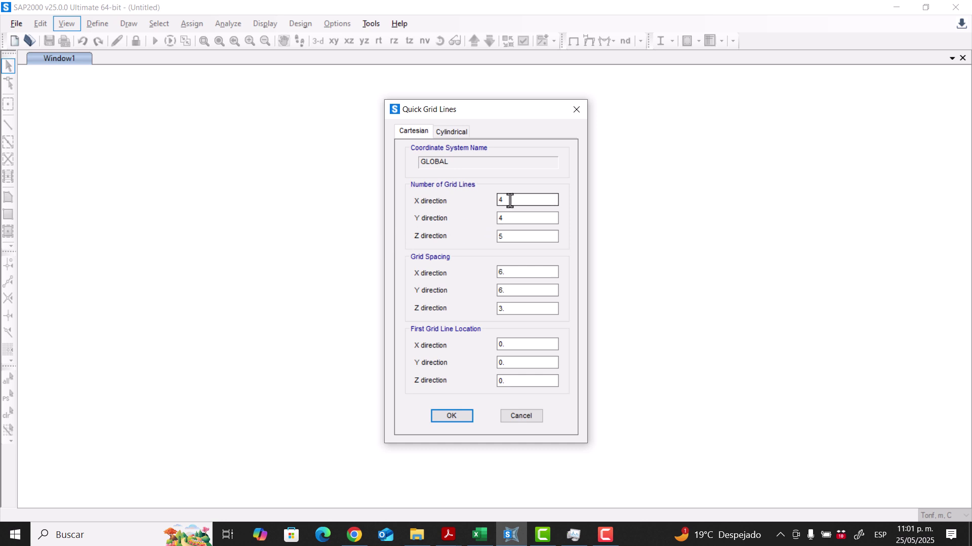
{"action": "left_click_drag", "start_coordinate": [509, 200], "coordinate": [494, 201]}
{"action": "type", "text": "2"}
{"action": "left_click_drag", "start_coordinate": [510, 218], "coordinate": [495, 221]}
{"action": "left_click", "coordinate": [510, 236]}
{"action": "left_click_drag", "start_coordinate": [510, 237], "coordinate": [487, 239]}
{"action": "type", "text": "3"}
Step: Create the grid with spacings of 6 m in X, 6 m in Y and 3 m in Z
{"action": "left_click_drag", "start_coordinate": [517, 276], "coordinate": [474, 275]}
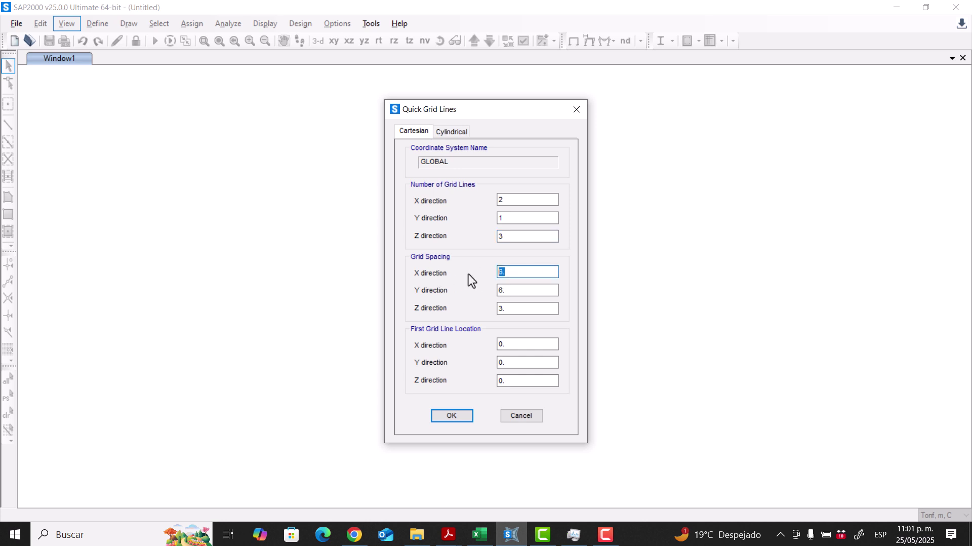
{"action": "left_click", "coordinate": [518, 292]}
{"action": "double_click", "coordinate": [504, 308]}
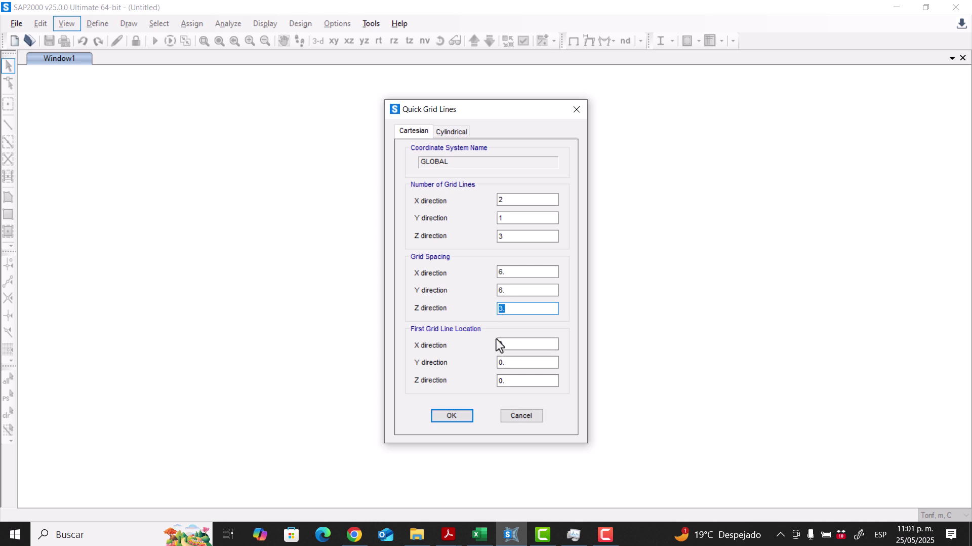
{"action": "left_click", "coordinate": [458, 416]}
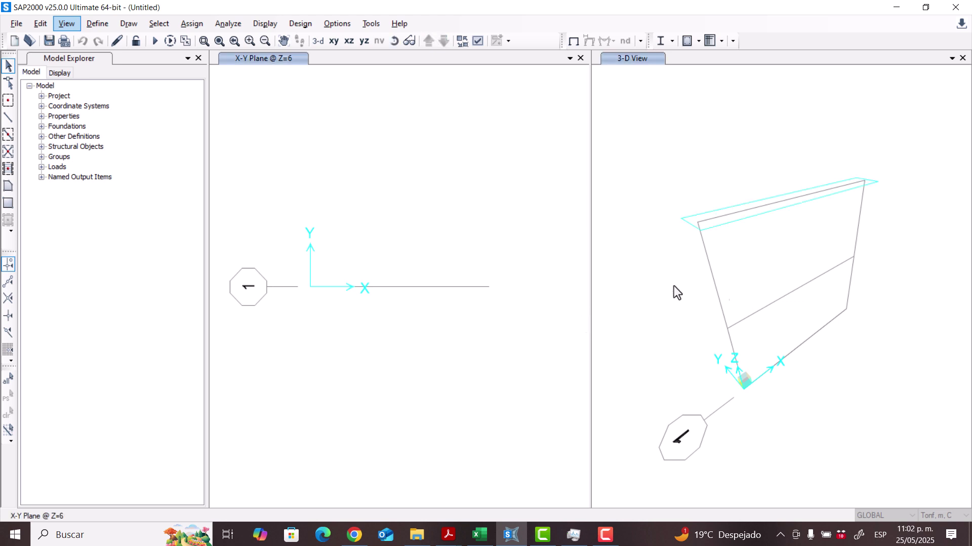
Step: Open the GLOBAL grid system for editing and display its grid data as spacing instead of ordinates
{"action": "left_click", "coordinate": [439, 251]}
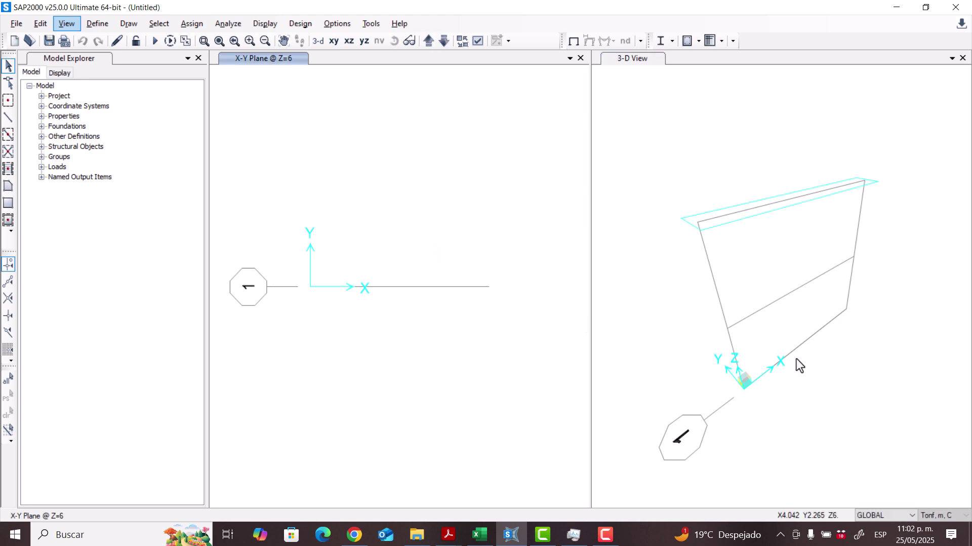
{"action": "right_click", "coordinate": [414, 184]}
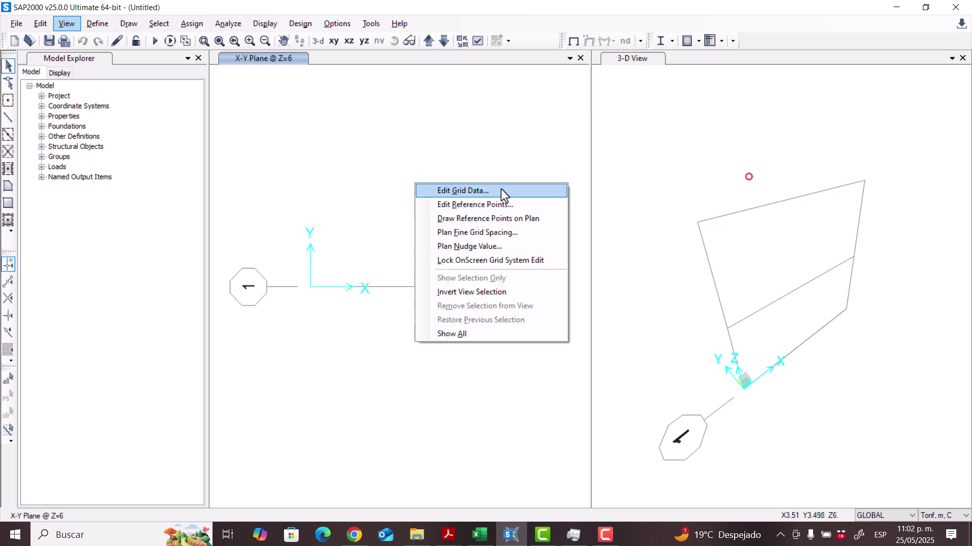
{"action": "left_click", "coordinate": [501, 189]}
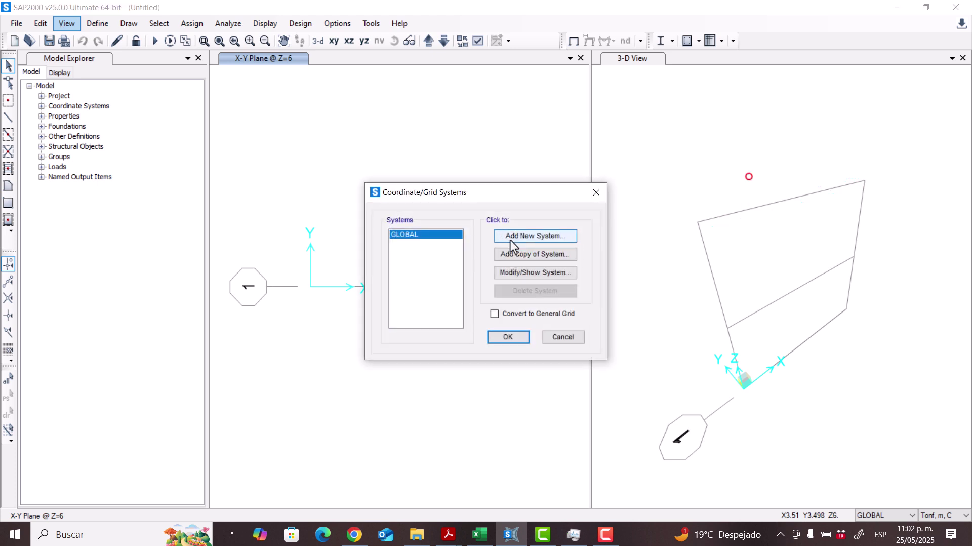
{"action": "left_click", "coordinate": [519, 272]}
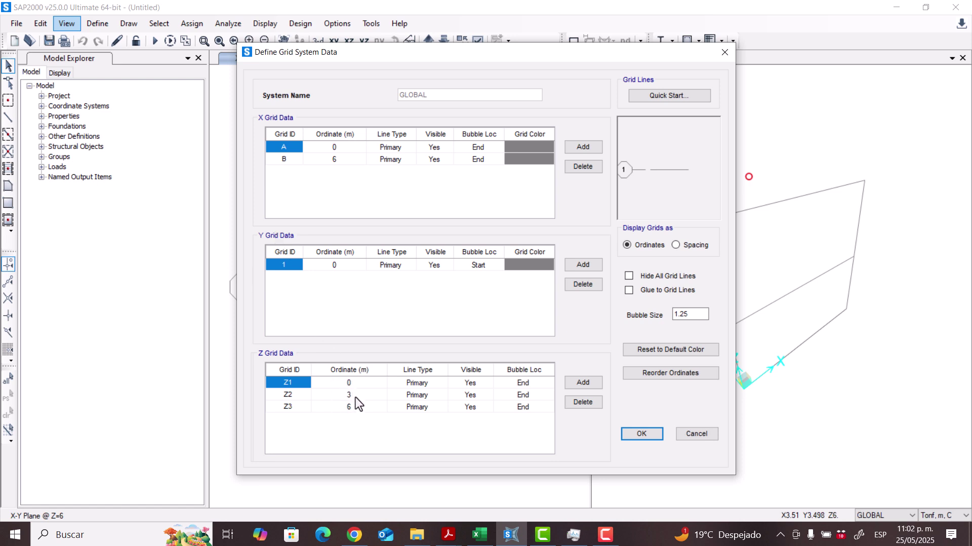
{"action": "left_click", "coordinate": [344, 406]}
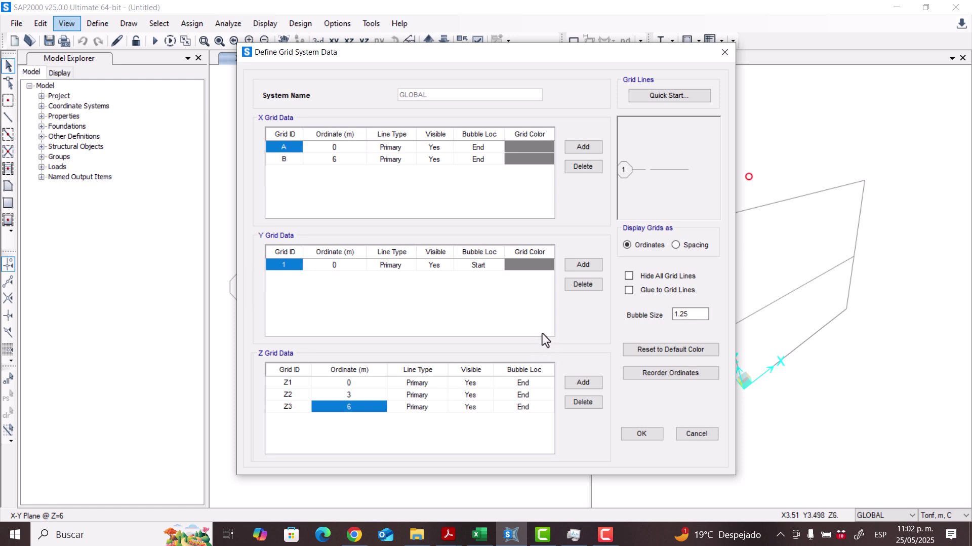
{"action": "left_click", "coordinate": [703, 247]}
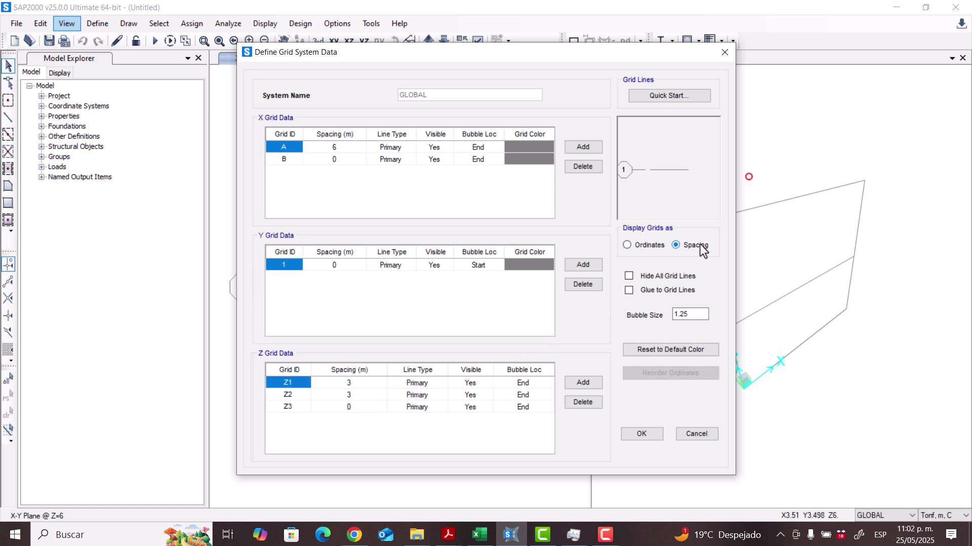
Step: Add a fourth Z grid line after Z3 and name it Z4
{"action": "left_click", "coordinate": [418, 406]}
{"action": "left_click", "coordinate": [371, 387]}
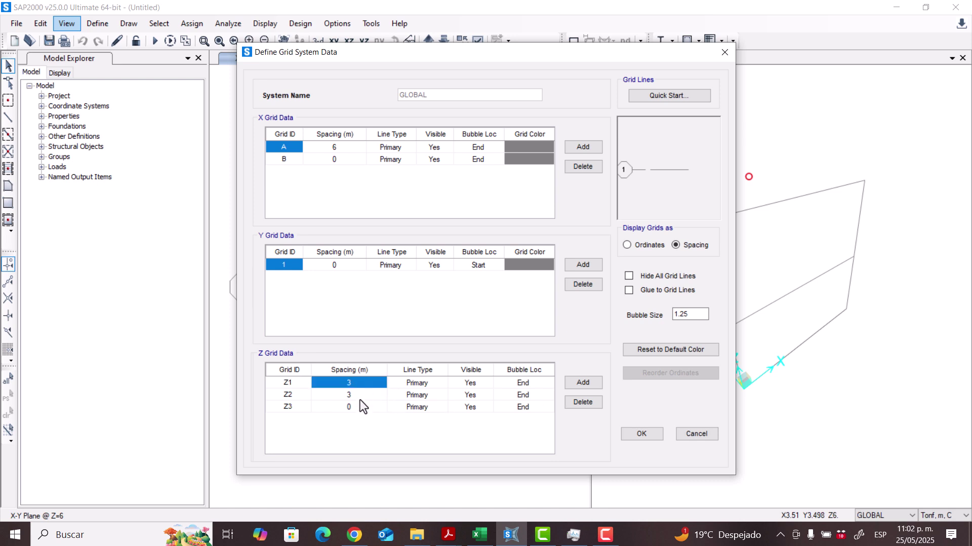
{"action": "key", "text": "Down"}
{"action": "key", "text": "Down"}
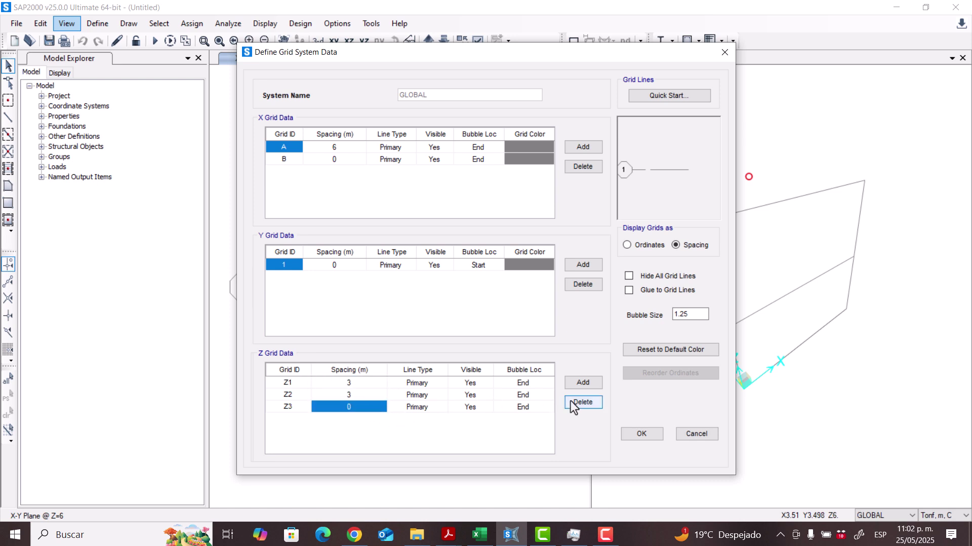
{"action": "left_click", "coordinate": [585, 384]}
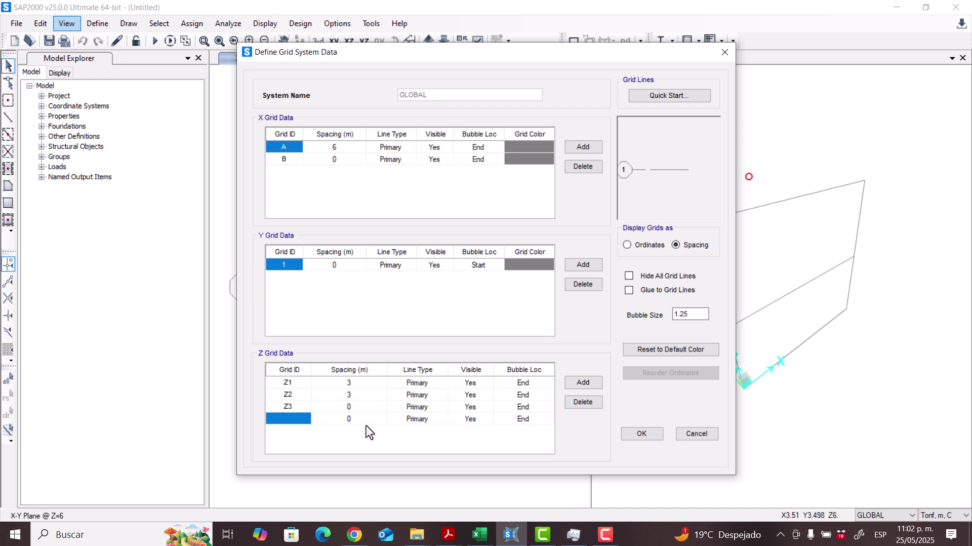
{"action": "type", "text": "z4"}
{"action": "key", "text": "BackSpace"}
{"action": "type", "text": "34"}
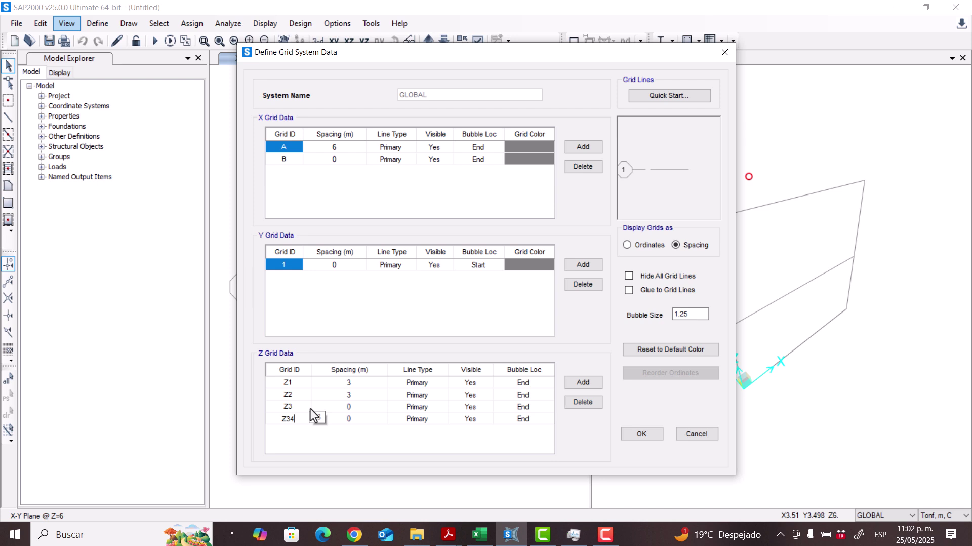
Step: Set the Z3 spacing to 3 m and the Z1 spacing to 4 m, and apply the grid changes
{"action": "left_click", "coordinate": [360, 409]}
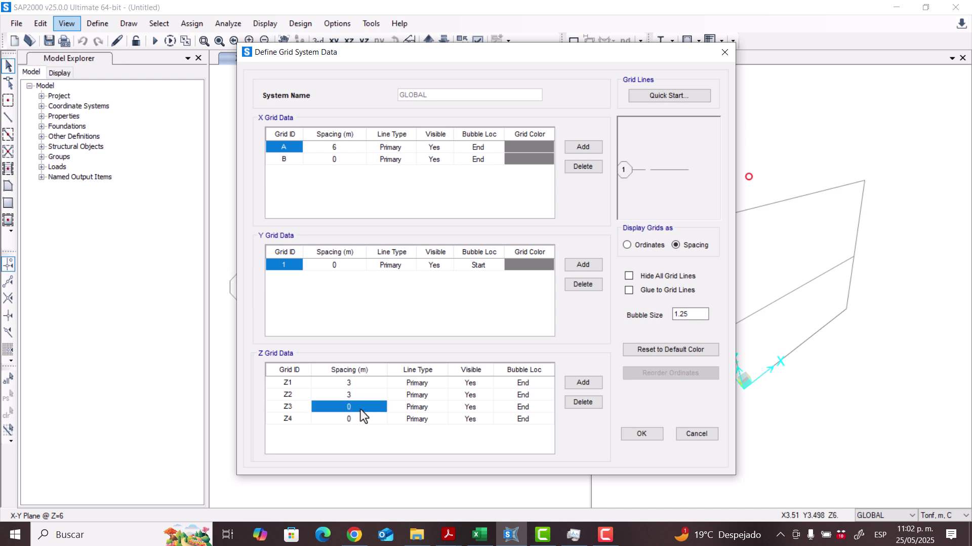
{"action": "type", "text": "3"}
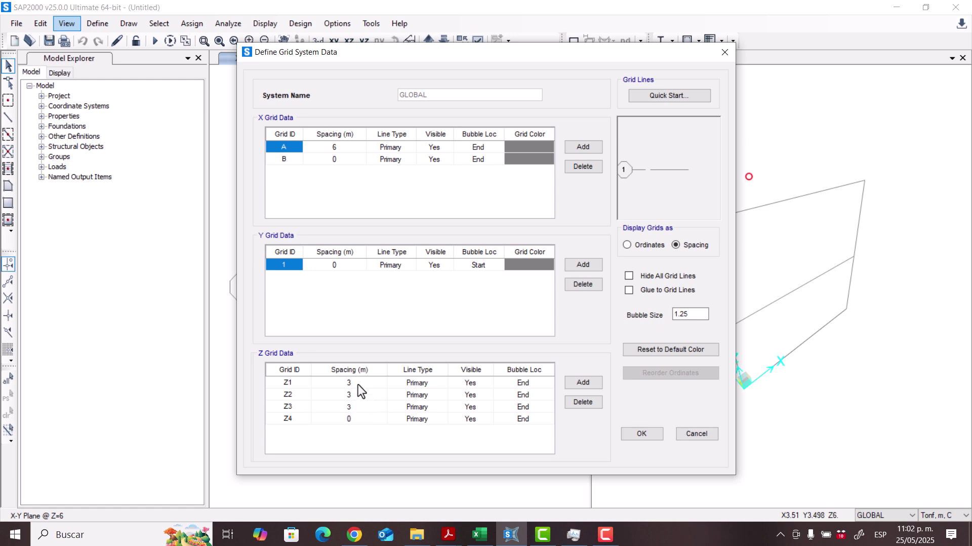
{"action": "left_click", "coordinate": [357, 384]}
{"action": "type", "text": "4"}
{"action": "key", "text": "Return"}
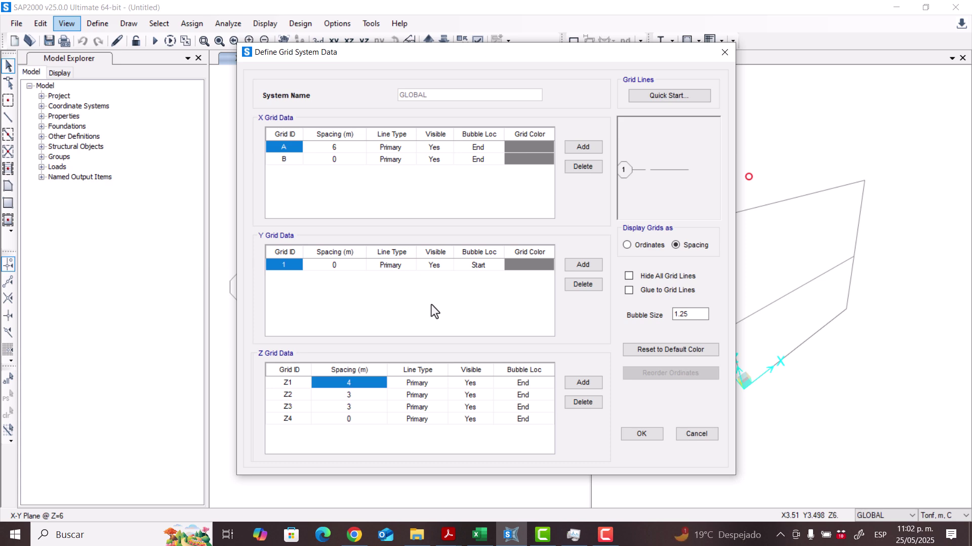
{"action": "left_click", "coordinate": [641, 434]}
{"action": "left_click", "coordinate": [506, 339]}
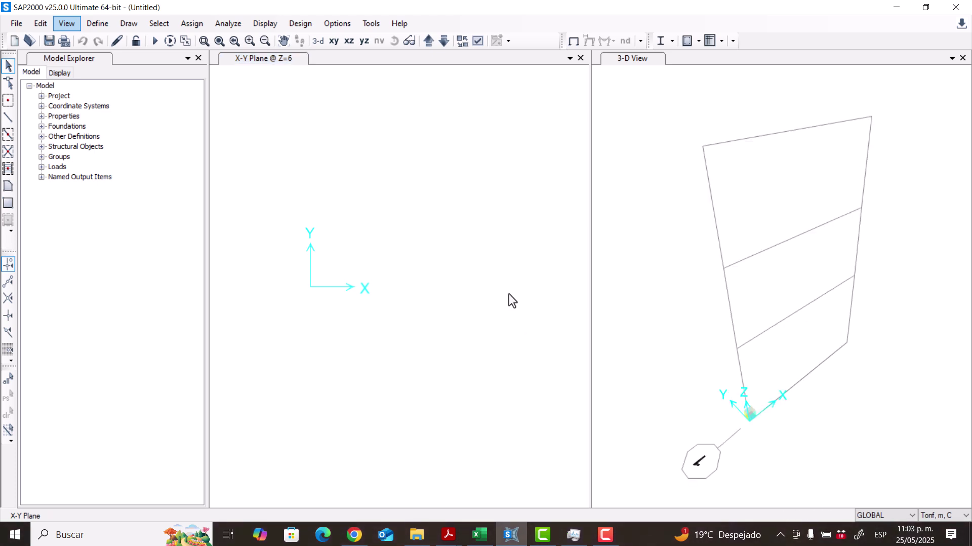
Step: Show the X-Z elevation at Y=0 in the plan view window and compare it with the frame sketch in Excel
{"action": "left_click", "coordinate": [461, 278]}
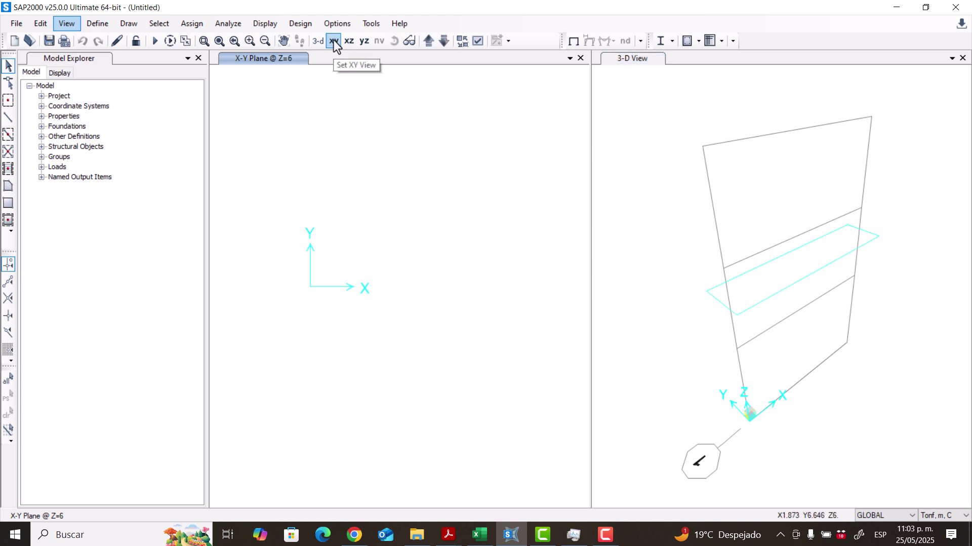
{"action": "left_click", "coordinate": [349, 41]}
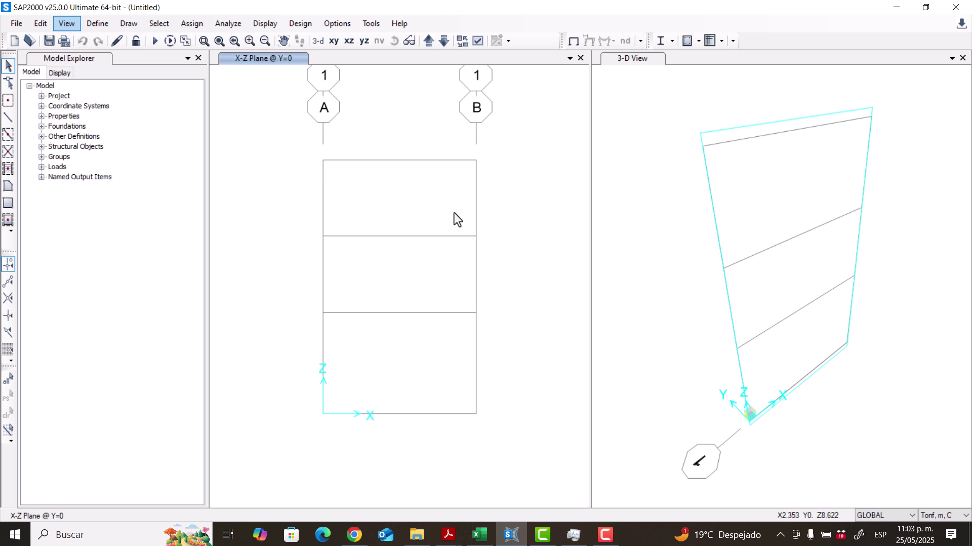
{"action": "mouse_move", "coordinate": [497, 204]}
{"action": "middle_mouse_down"}
{"action": "mouse_move", "coordinate": [501, 239]}
{"action": "mouse_move", "coordinate": [473, 245]}
{"action": "middle_mouse_up"}
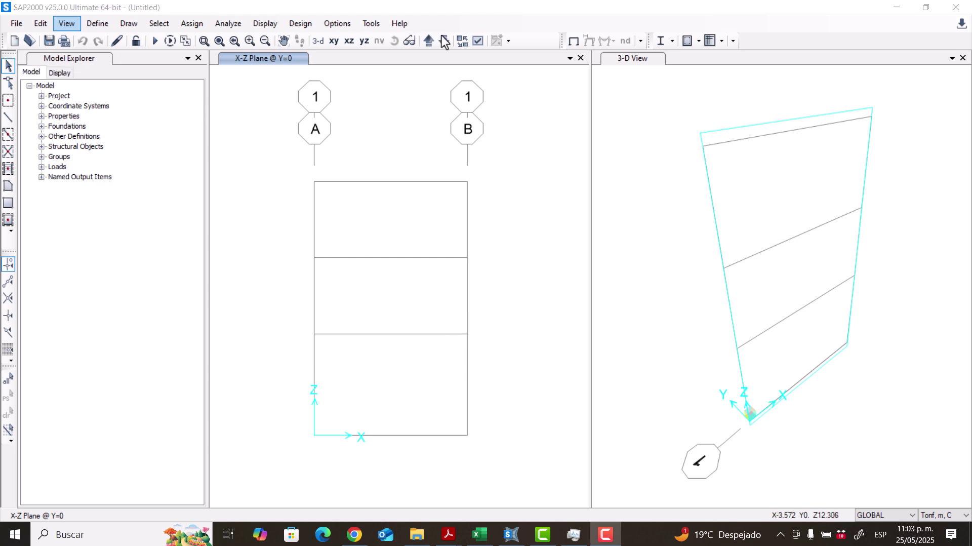
{"action": "left_click", "coordinate": [486, 533]}
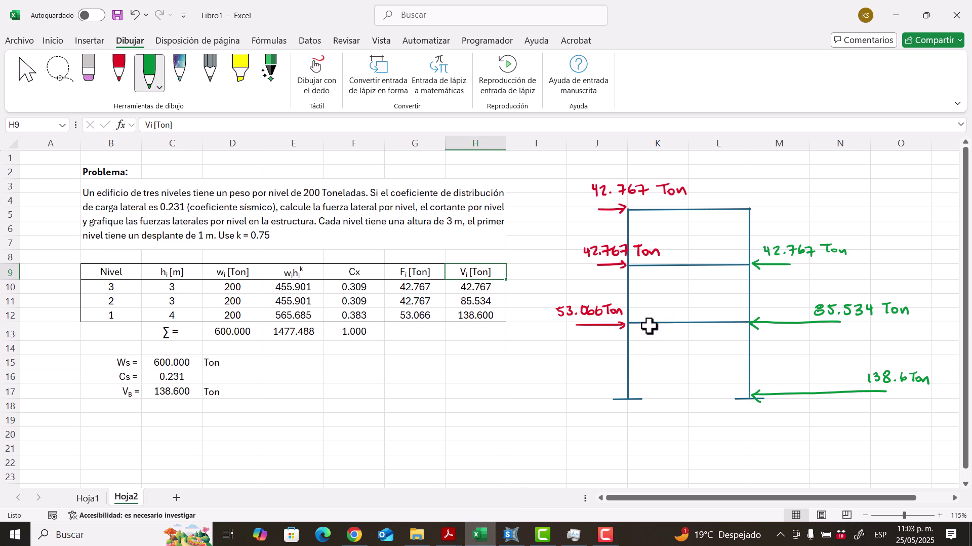
{"action": "left_click", "coordinate": [511, 539]}
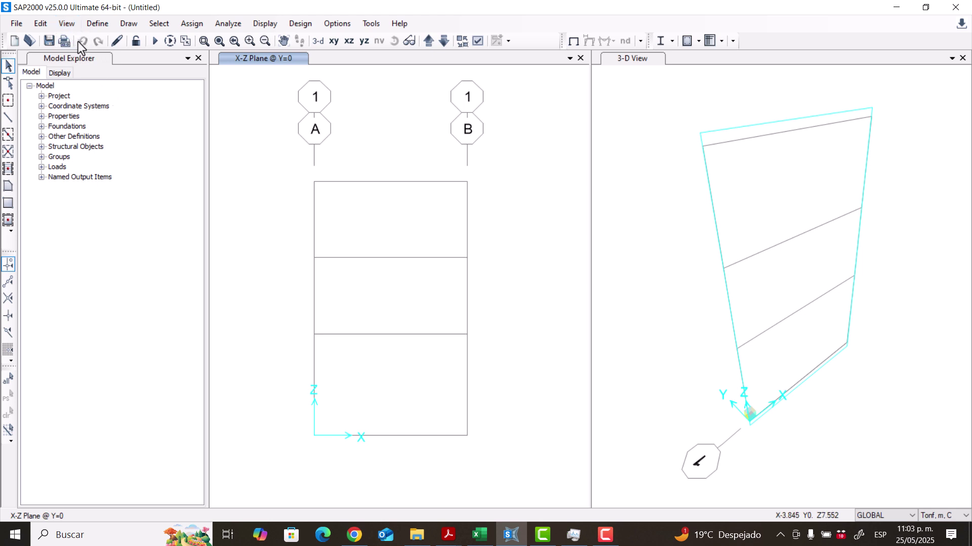
Step: Open the material definitions and review the default concrete and steel materials, 4000Psi and A992Fy50
{"action": "left_click", "coordinate": [89, 23]}
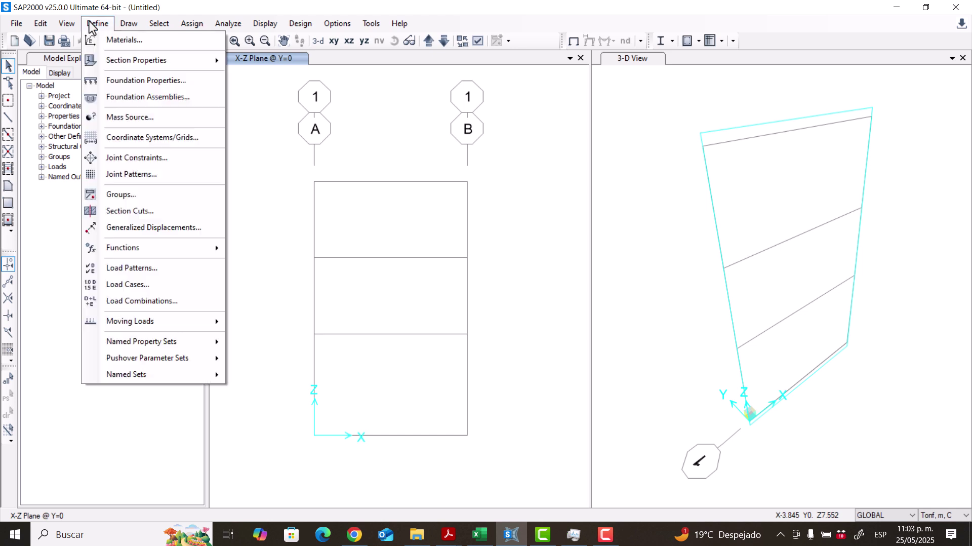
{"action": "left_click", "coordinate": [100, 43]}
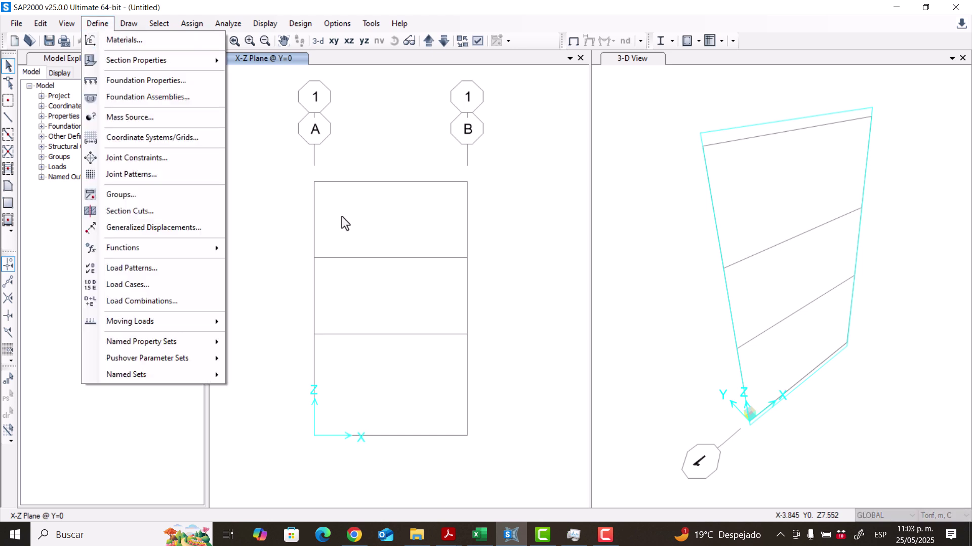
{"action": "left_click_drag", "start_coordinate": [443, 177], "coordinate": [552, 193]}
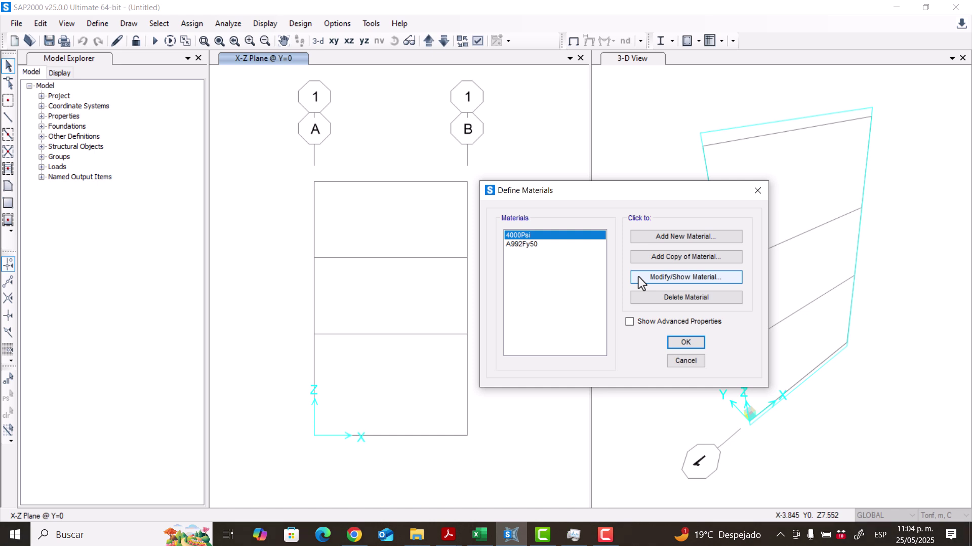
{"action": "left_click", "coordinate": [532, 245]}
{"action": "left_click", "coordinate": [536, 235]}
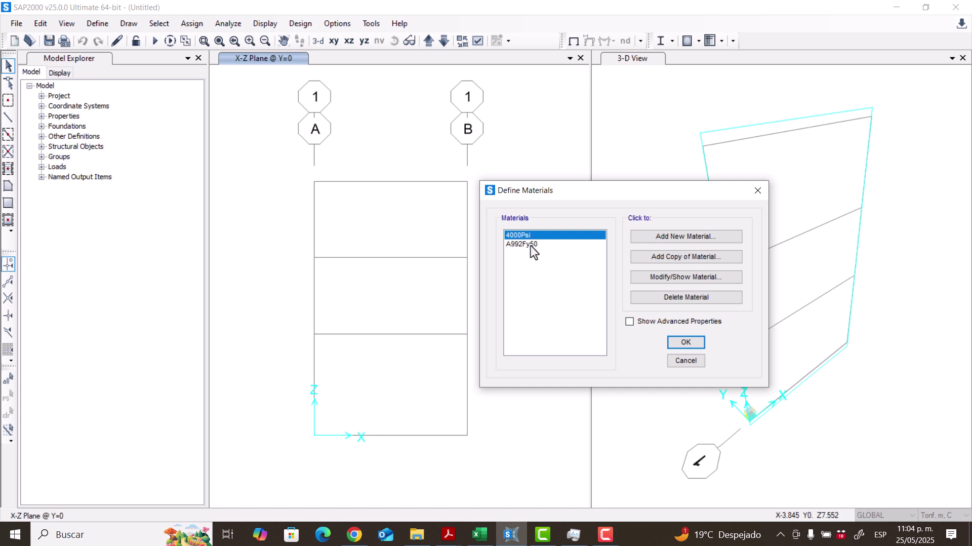
{"action": "left_click", "coordinate": [531, 244]}
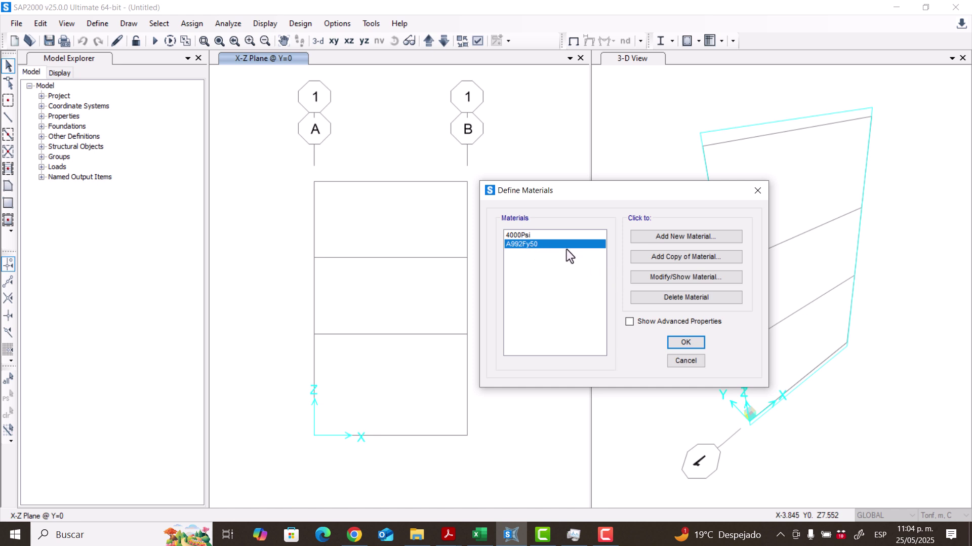
{"action": "left_click", "coordinate": [575, 235]}
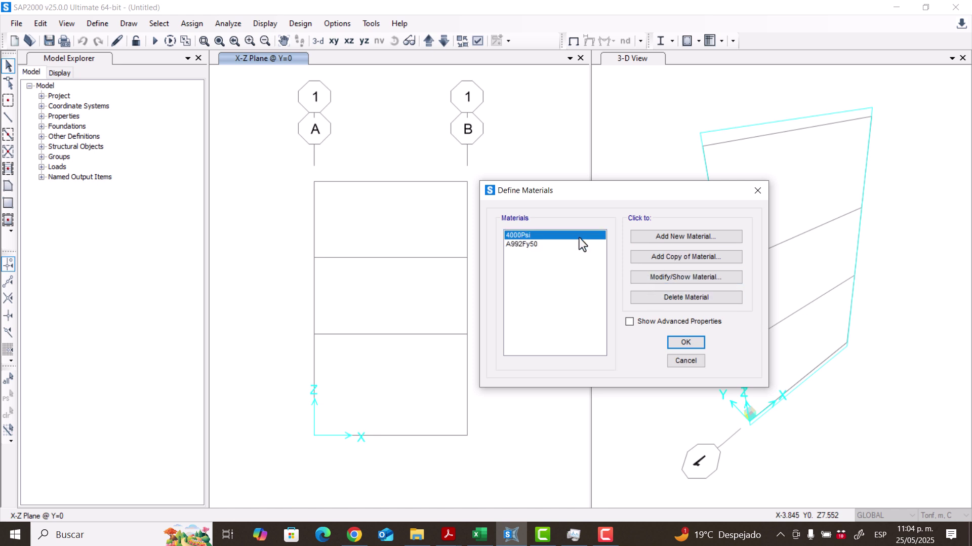
Step: Examine the grade, modulus of elasticity and weight per unit volume of the 4000Psi concrete, and close the material definitions
{"action": "left_click", "coordinate": [648, 280]}
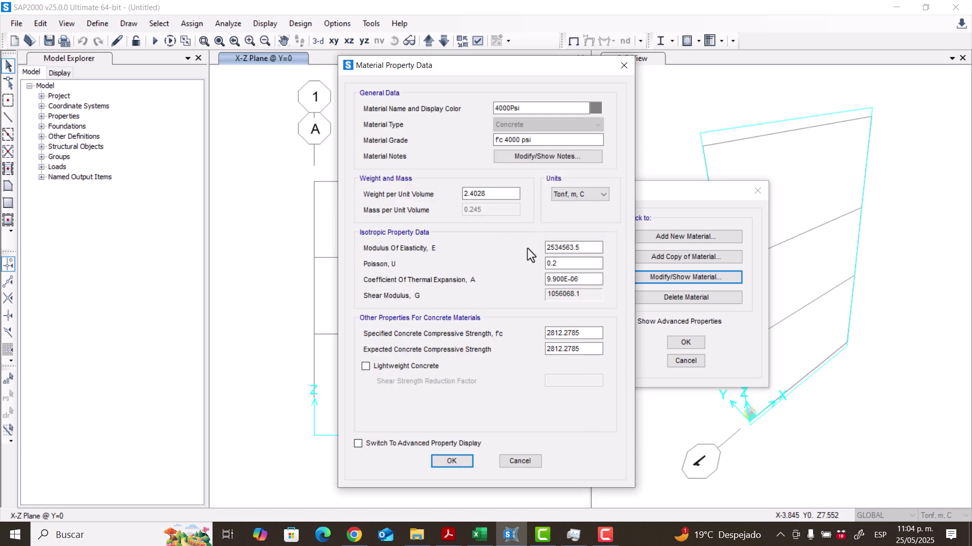
{"action": "left_click_drag", "start_coordinate": [537, 140], "coordinate": [492, 141]}
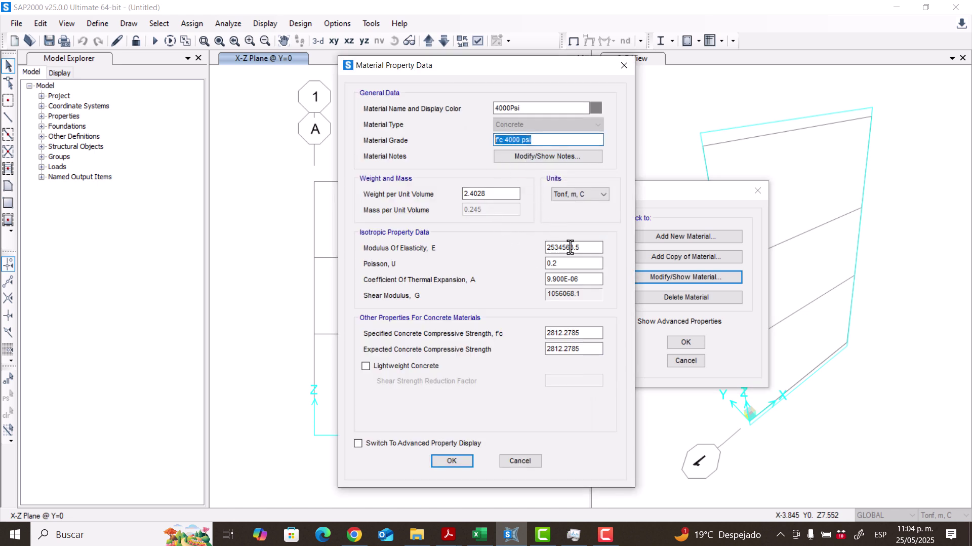
{"action": "left_click_drag", "start_coordinate": [586, 248], "coordinate": [540, 249]}
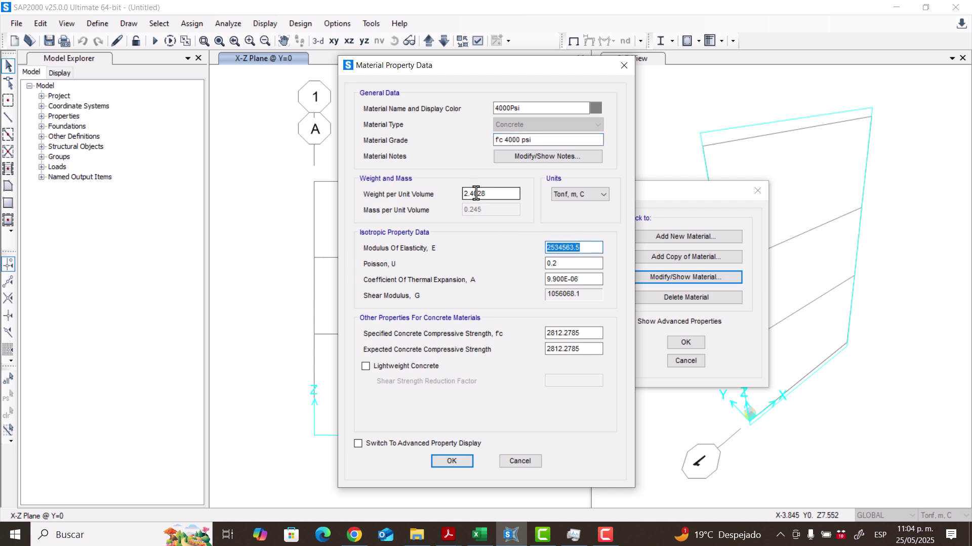
{"action": "left_click_drag", "start_coordinate": [515, 193], "coordinate": [435, 192]}
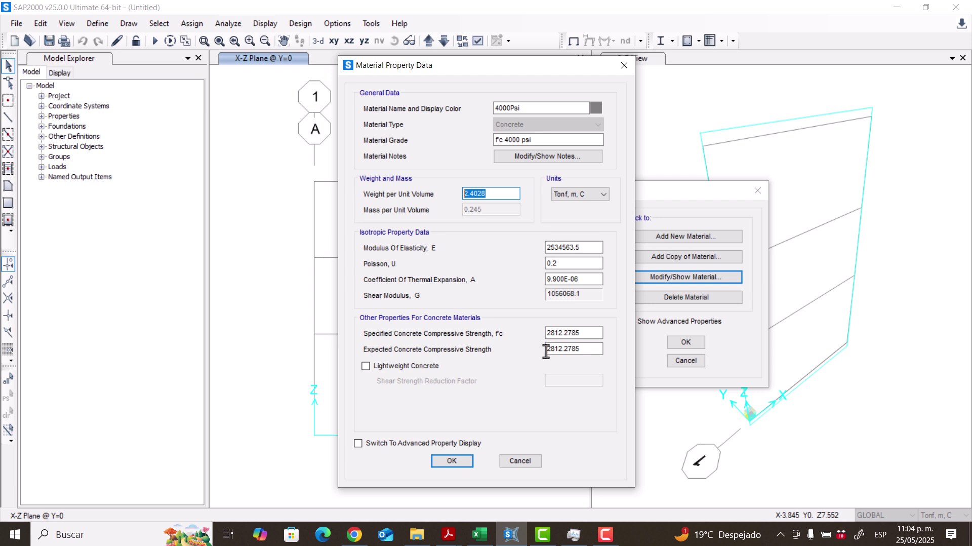
{"action": "left_click", "coordinate": [515, 462]}
{"action": "left_click", "coordinate": [686, 342]}
Step: Start a new frame section property of type Concrete with a rectangular shape
{"action": "left_click", "coordinate": [98, 24]}
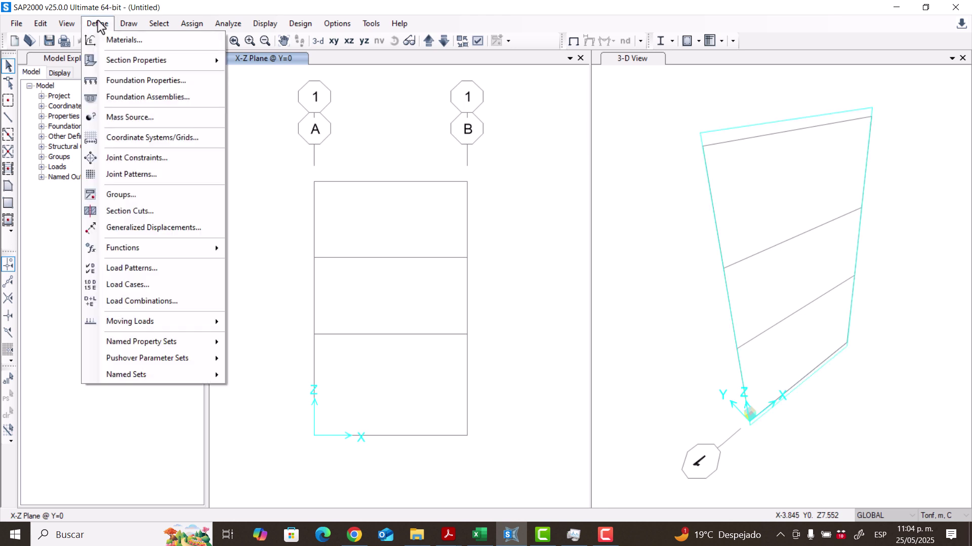
{"action": "mouse_move", "coordinate": [115, 58]}
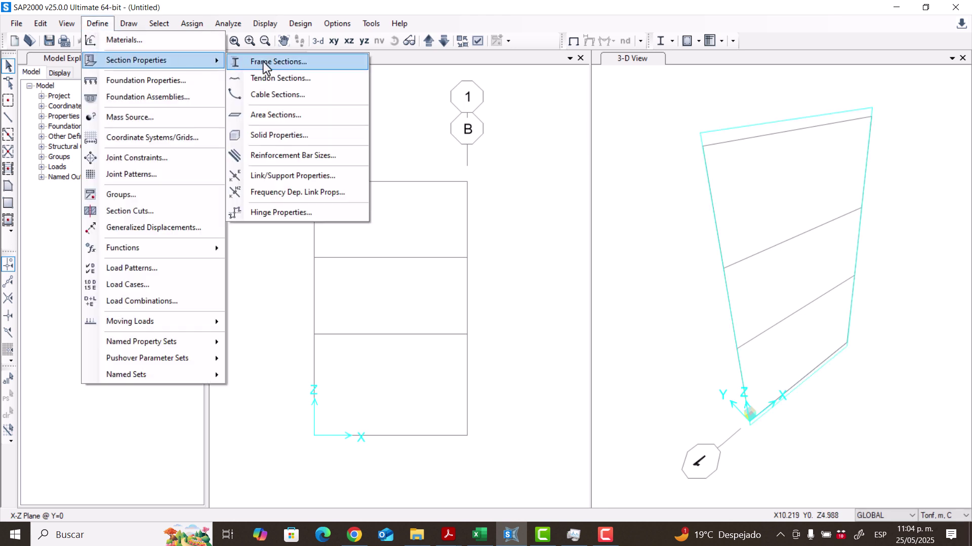
{"action": "left_click", "coordinate": [315, 63]}
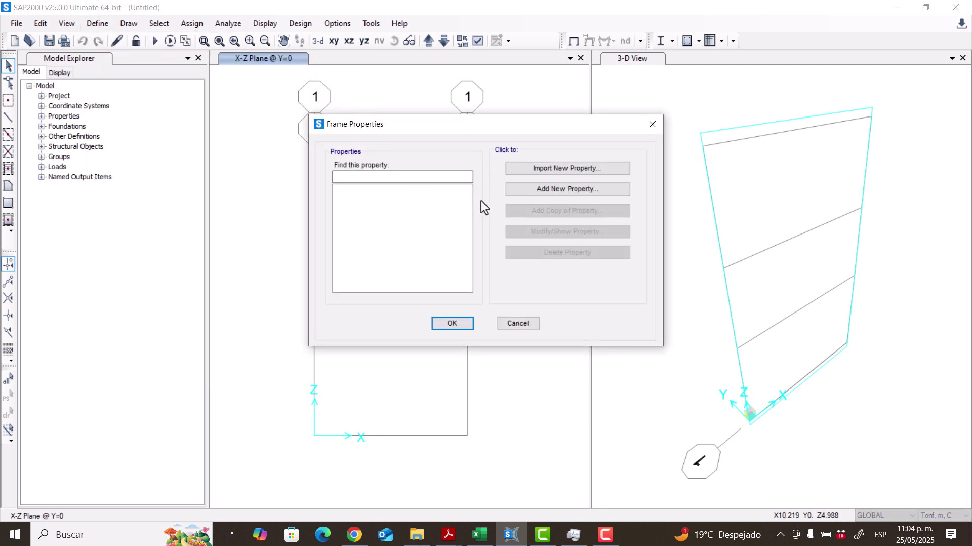
{"action": "left_click", "coordinate": [545, 189]}
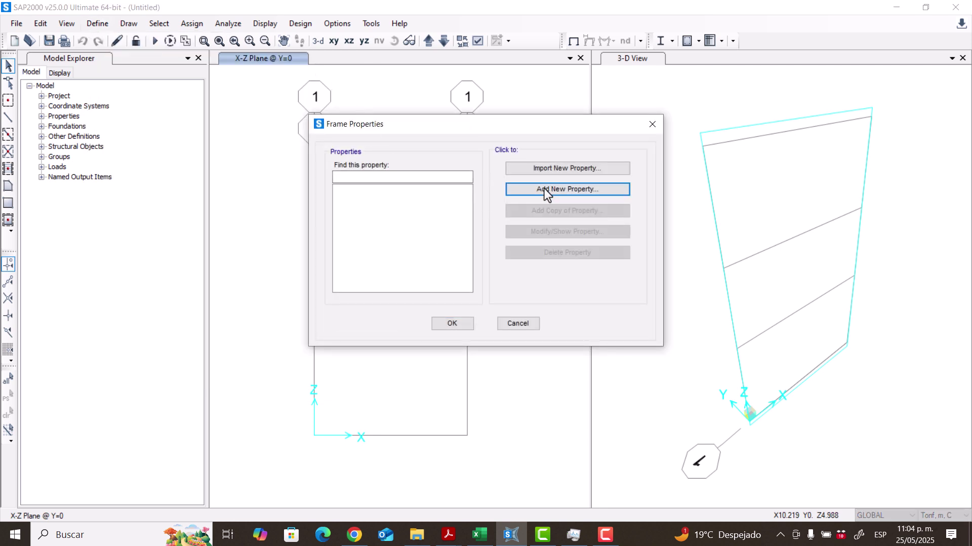
{"action": "left_click", "coordinate": [549, 146]}
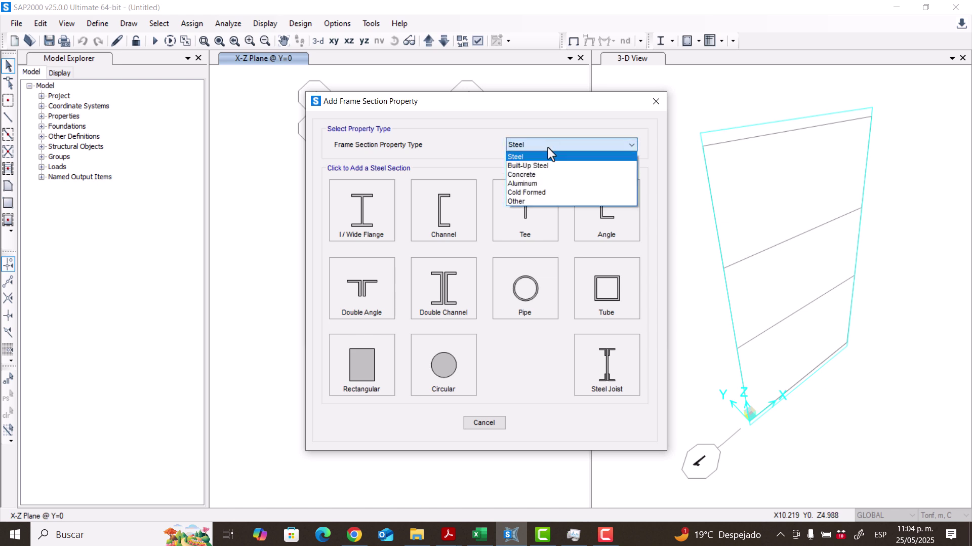
{"action": "left_click", "coordinate": [536, 176]}
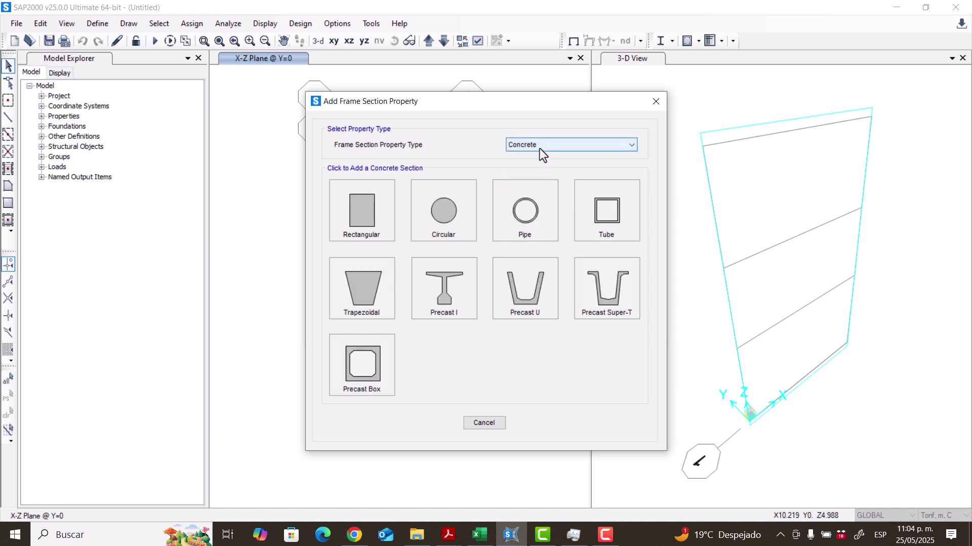
{"action": "key", "text": "Escape"}
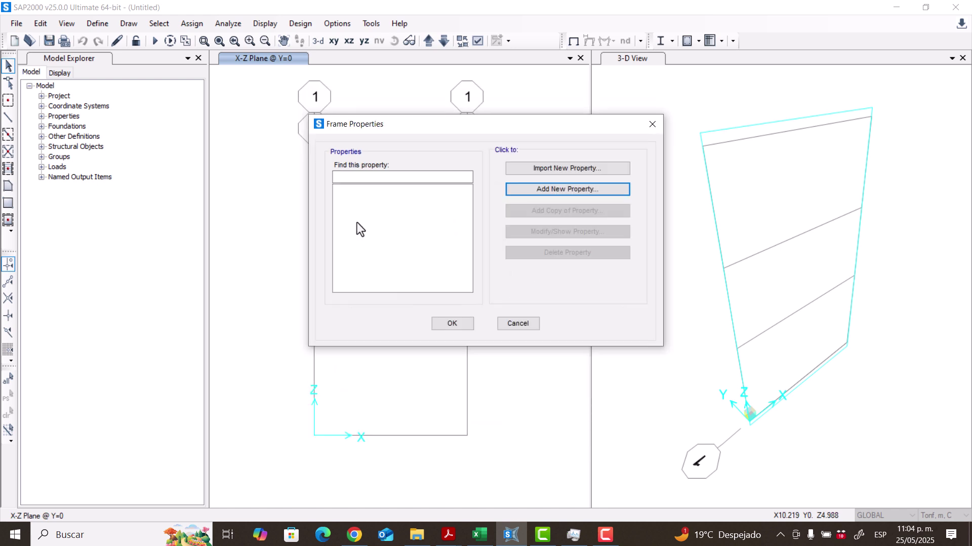
Step: Name the rectangular section "Col 30x30 cm"
{"action": "left_click", "coordinate": [432, 141]}
{"action": "left_click_drag", "start_coordinate": [433, 141], "coordinate": [378, 145]}
{"action": "type", "text": "Col"}
{"action": "key", "text": "BackSpace"}
{"action": "key", "text": "BackSpace"}
{"action": "key", "text": "BackSpace"}
{"action": "type", "text": "Col"}
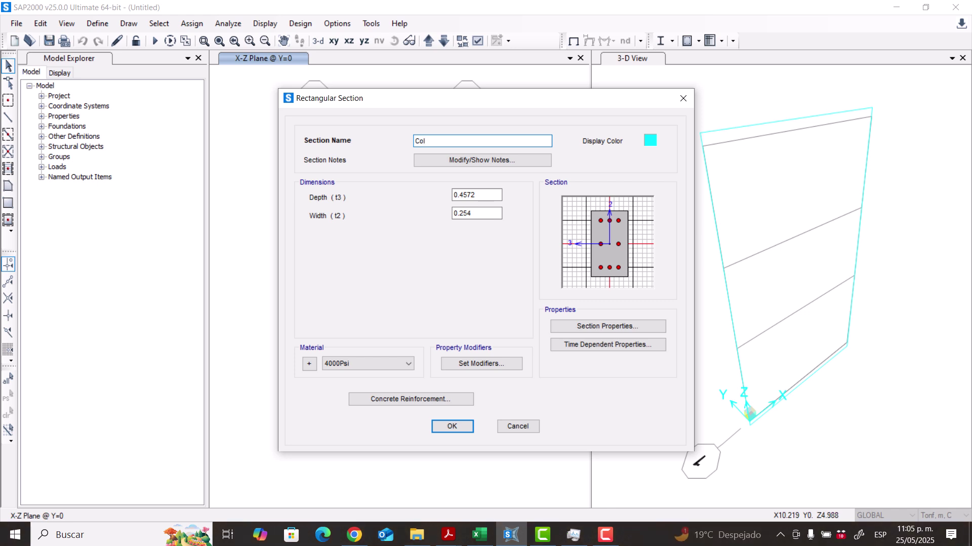
{"action": "type", "text": " 30x30 cm"}
{"action": "key", "text": "Tab"}
Step: Set the column section's depth (t3) and width (t2) both to 0.3 m
{"action": "key", "text": "Tab"}
{"action": "type", "text": "0.3"}
{"action": "key", "text": "Tab"}
{"action": "type", "text": "0.3"}
{"action": "key", "text": "Tab"}
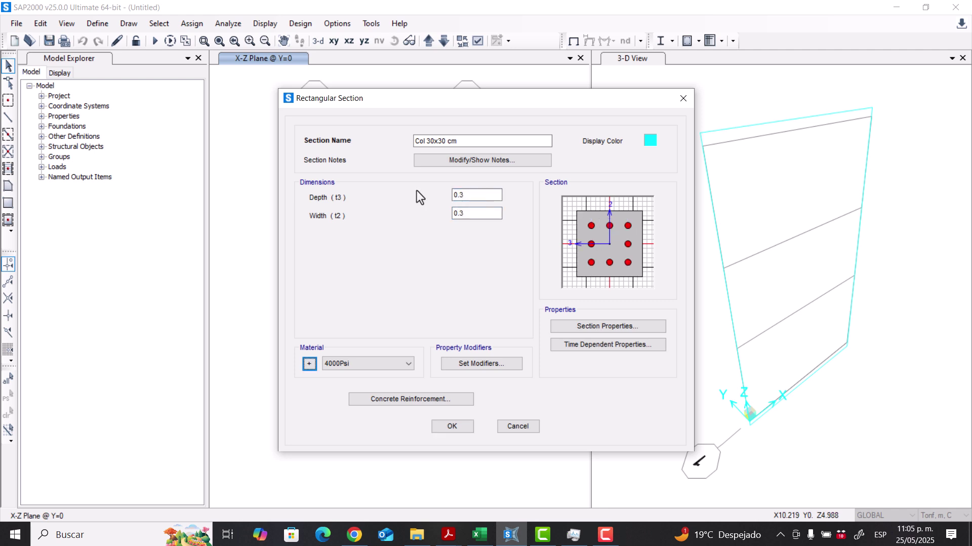
Step: Check the computed section properties of the 30x30 cm column, such as area and moments of inertia
{"action": "left_click_drag", "start_coordinate": [467, 194], "coordinate": [441, 218]}
{"action": "left_click", "coordinate": [581, 327]}
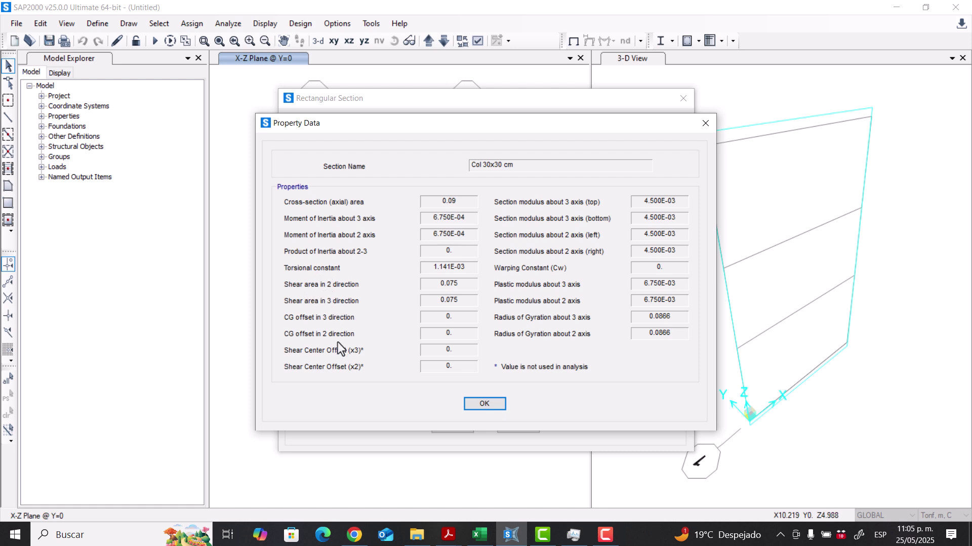
{"action": "left_click", "coordinate": [486, 404]}
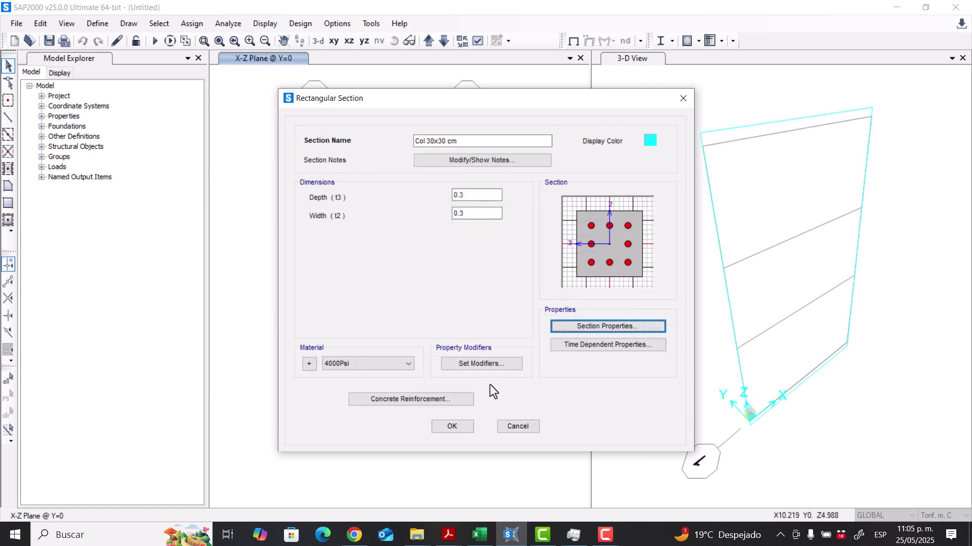
Step: Open the column's concrete reinforcement data and examine its rebar materials, design type, clear cover and longitudinal bar counts
{"action": "left_click", "coordinate": [402, 403]}
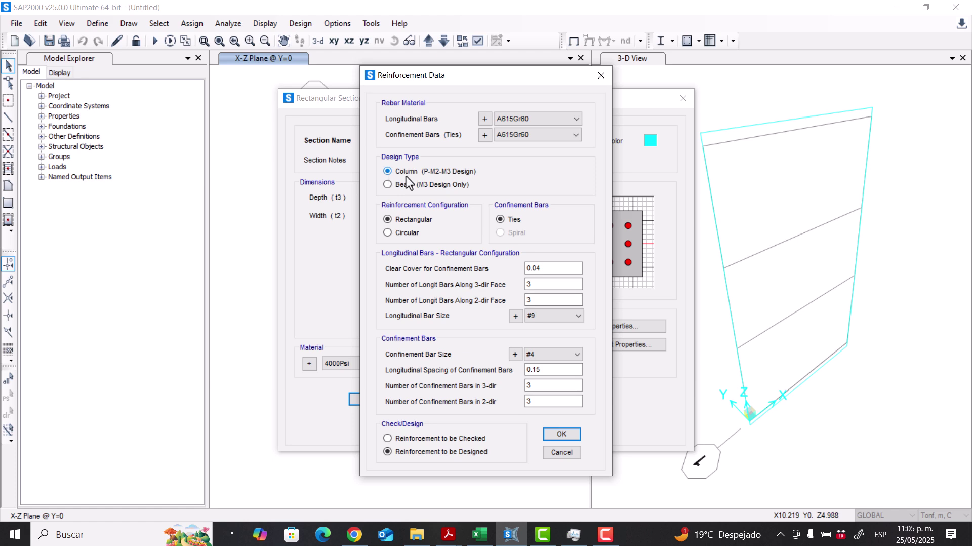
{"action": "left_click_drag", "start_coordinate": [421, 77], "coordinate": [595, 109]}
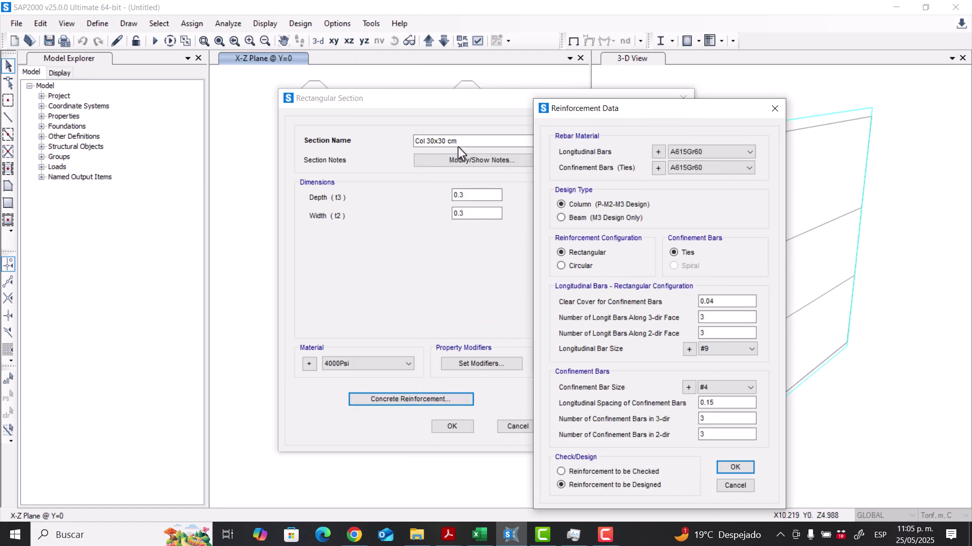
{"action": "left_click_drag", "start_coordinate": [556, 114], "coordinate": [411, 74]}
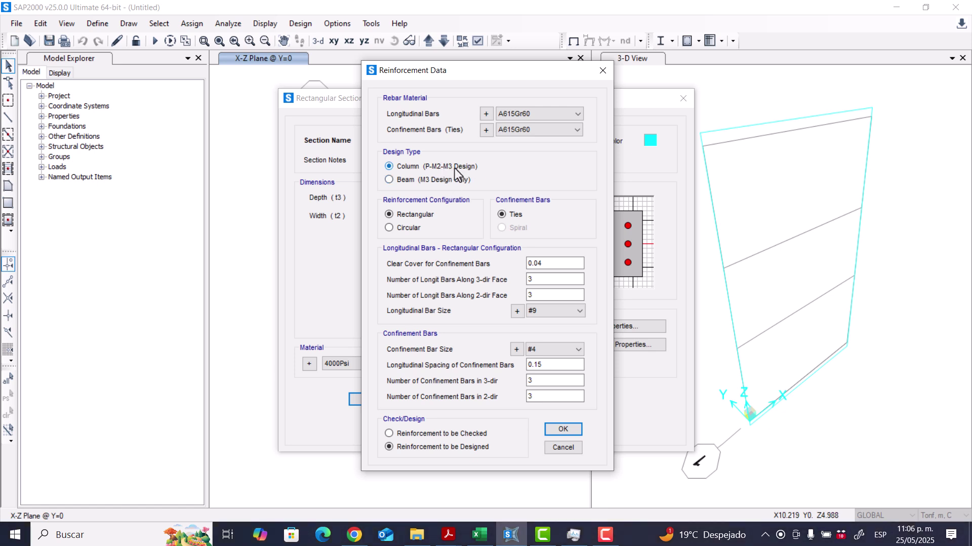
{"action": "mouse_move", "coordinate": [487, 76]}
{"action": "left_mouse_down"}
{"action": "mouse_move", "coordinate": [484, 106]}
{"action": "mouse_move", "coordinate": [478, 64]}
{"action": "left_mouse_up"}
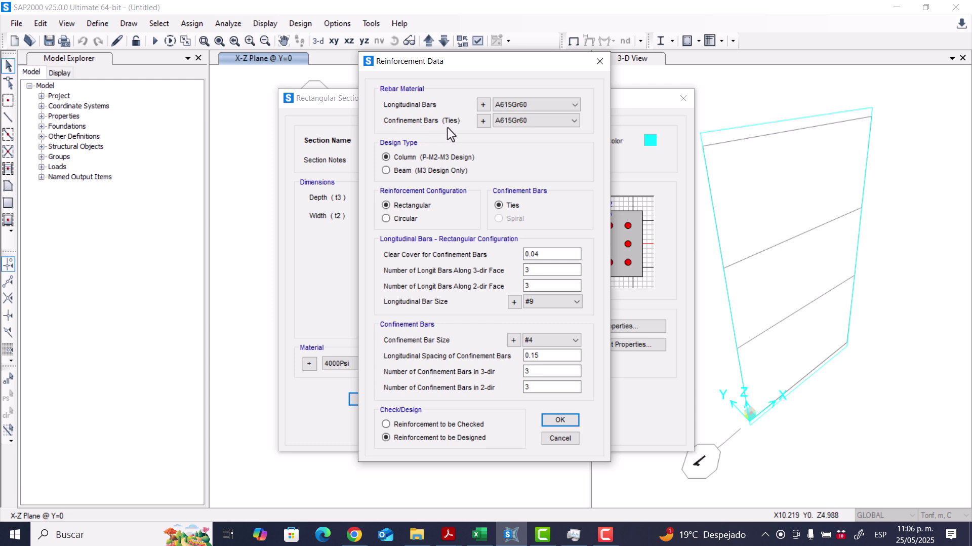
{"action": "left_click", "coordinate": [515, 106]}
{"action": "left_click", "coordinate": [518, 107]}
{"action": "left_click", "coordinate": [522, 121]}
{"action": "left_click", "coordinate": [505, 122]}
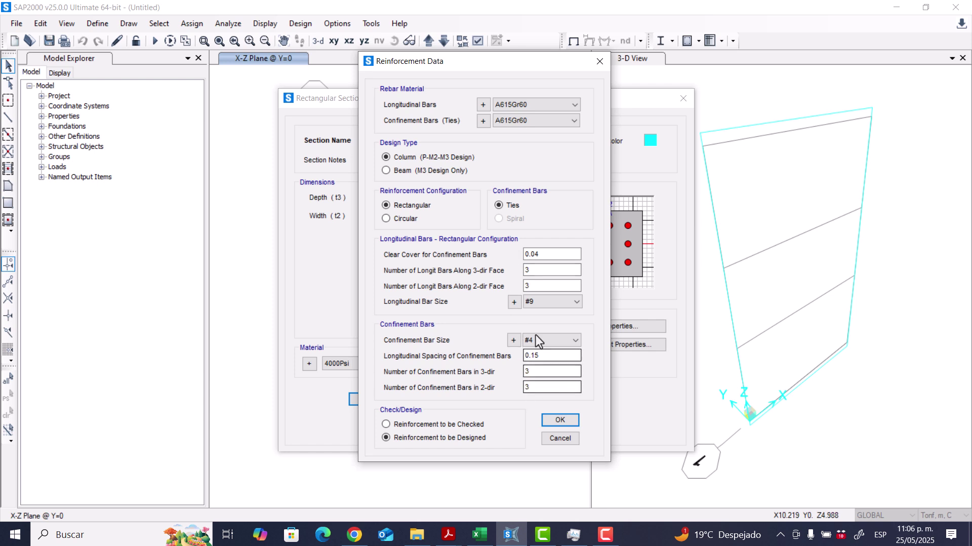
{"action": "left_click_drag", "start_coordinate": [535, 254], "coordinate": [518, 254]}
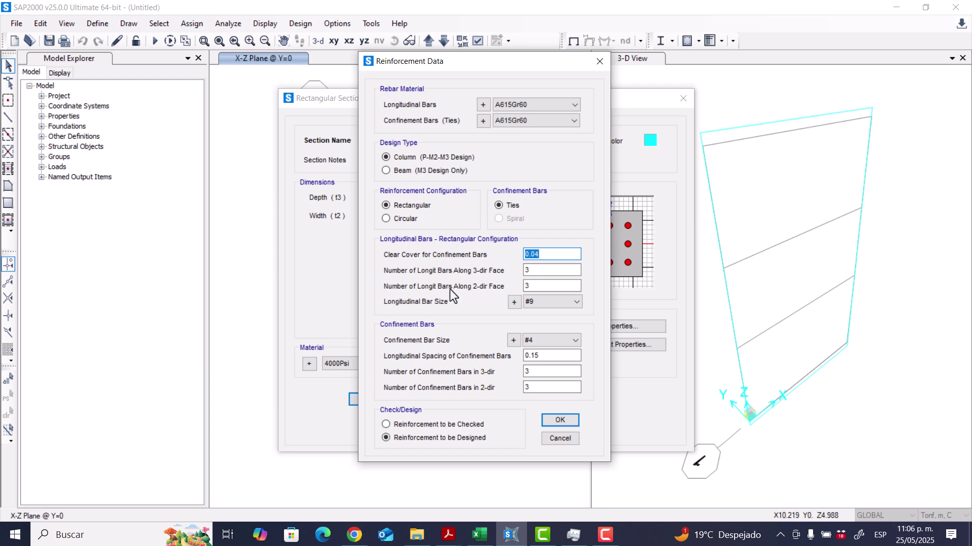
{"action": "double_click", "coordinate": [527, 270]}
{"action": "double_click", "coordinate": [527, 286]}
Step: Try 1 and 2 longitudinal bars along the column's 3-dir face, accepting the reinforcement data each time
{"action": "left_click_drag", "start_coordinate": [488, 62], "coordinate": [343, 57]}
{"action": "left_click", "coordinate": [386, 266]}
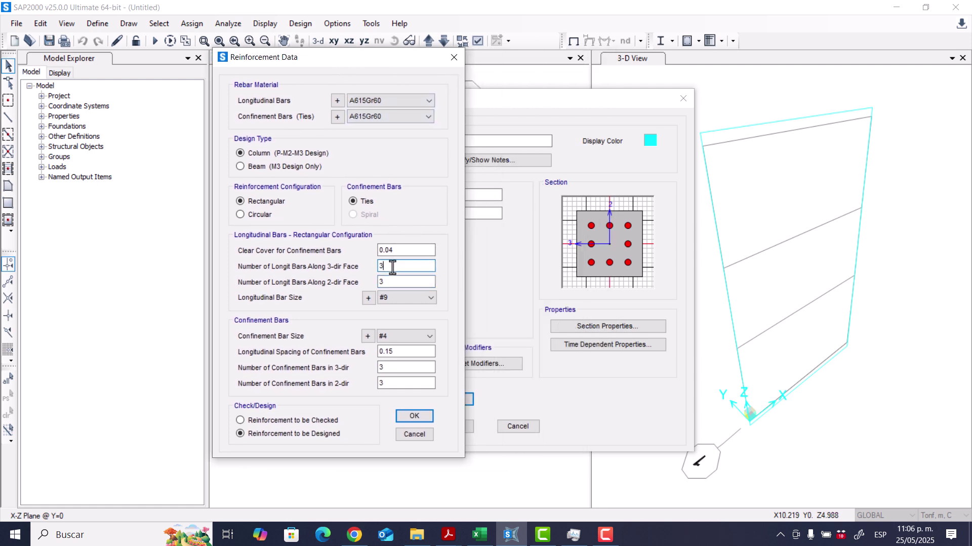
{"action": "key", "text": "BackSpace"}
{"action": "type", "text": "1"}
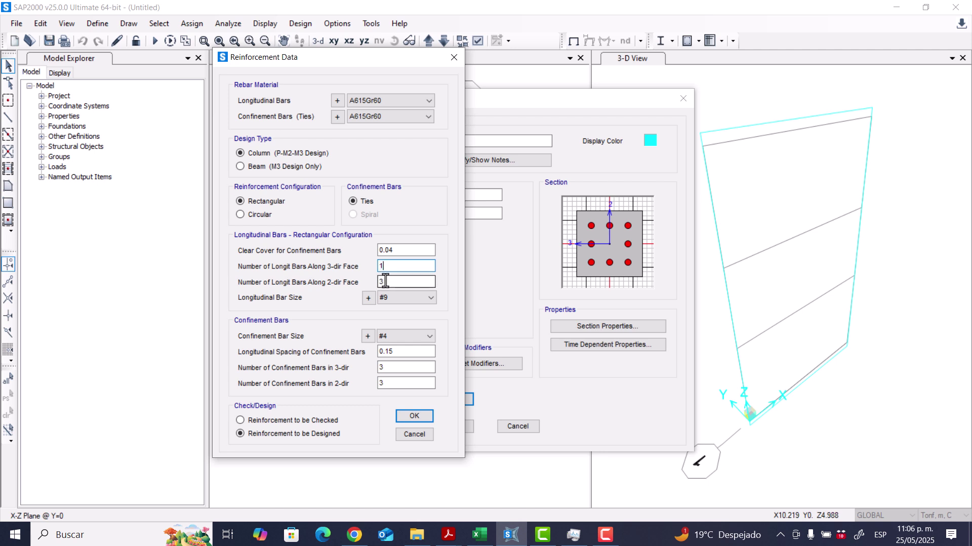
{"action": "left_click", "coordinate": [416, 417]}
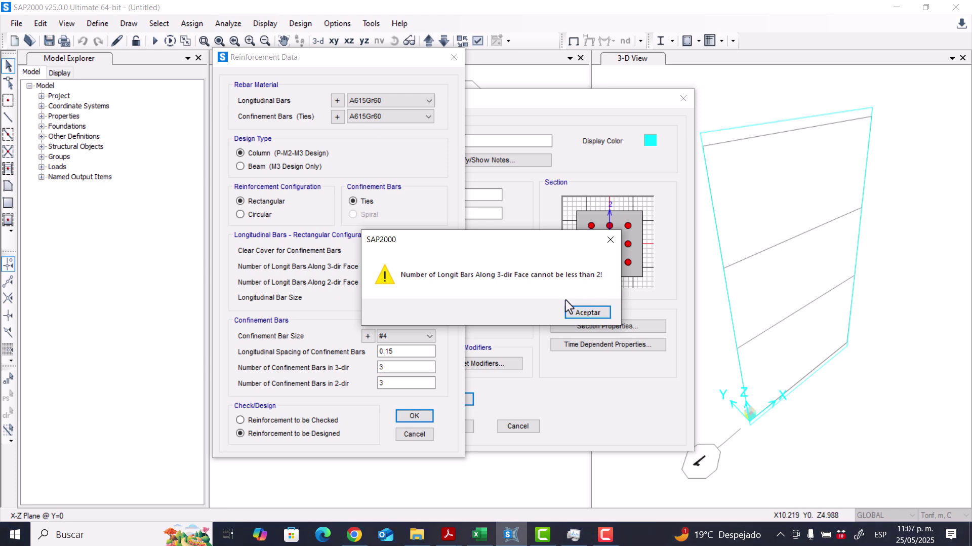
{"action": "left_click", "coordinate": [573, 312]}
{"action": "type", "text": "2"}
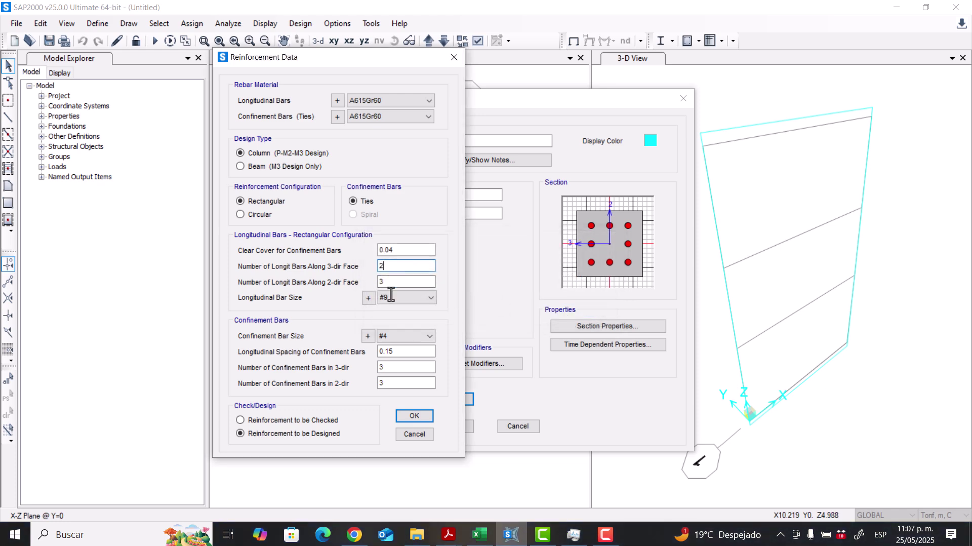
{"action": "left_click", "coordinate": [416, 417]}
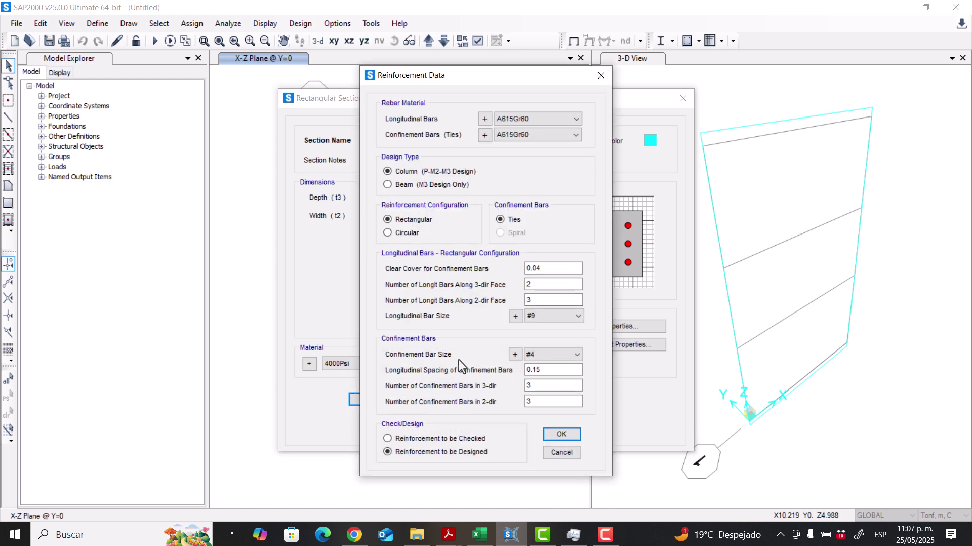
Step: Set 3 longitudinal bars along the column's 3-dir face and a longitudinal bar size of #5
{"action": "left_click_drag", "start_coordinate": [571, 284], "coordinate": [509, 288]}
{"action": "type", "text": "3"}
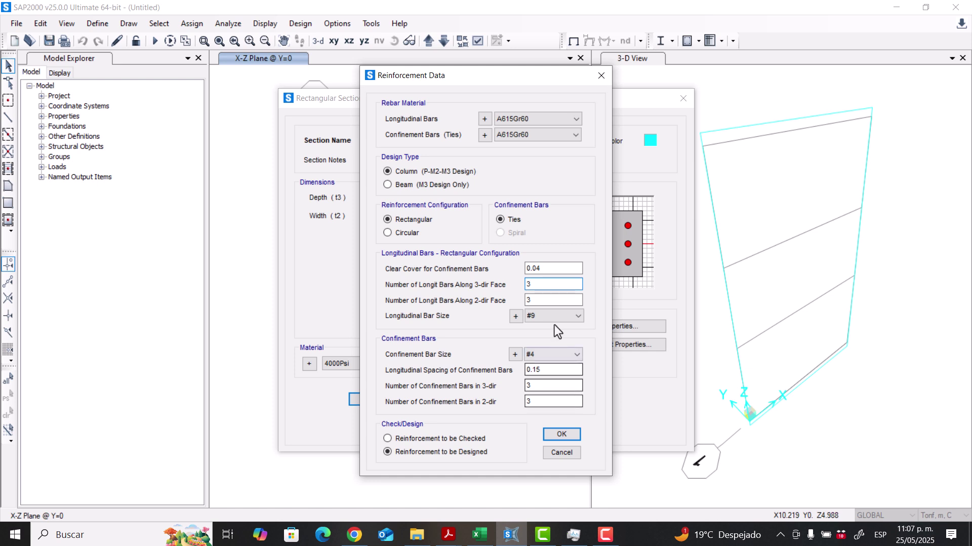
{"action": "left_click_drag", "start_coordinate": [577, 300], "coordinate": [516, 302]}
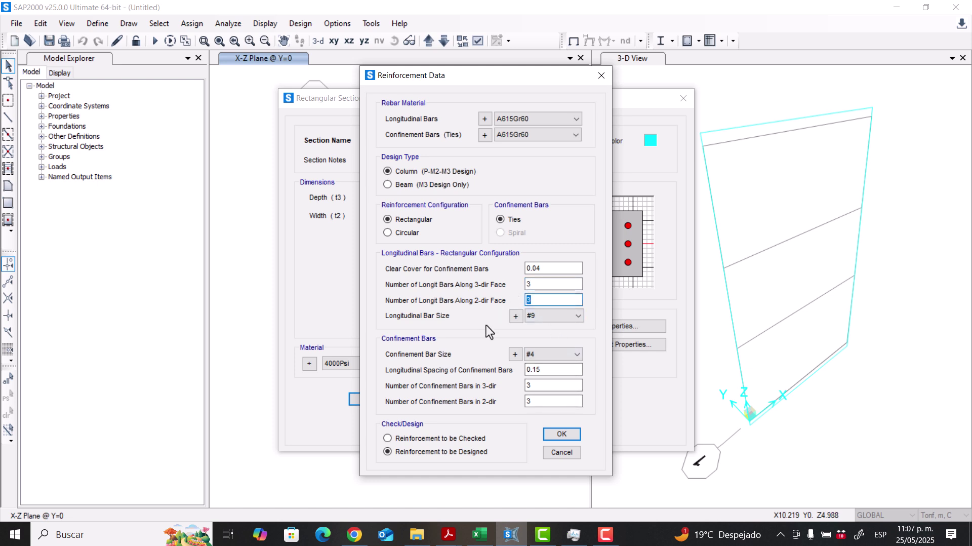
{"action": "left_click", "coordinate": [577, 315]}
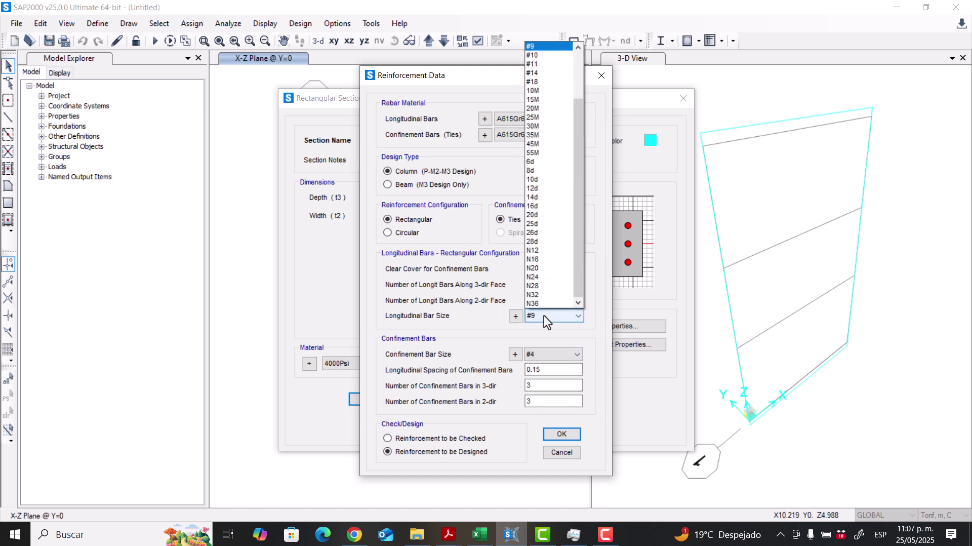
{"action": "scroll", "coordinate": [560, 211], "scroll_direction": "up", "scroll_amount": 3}
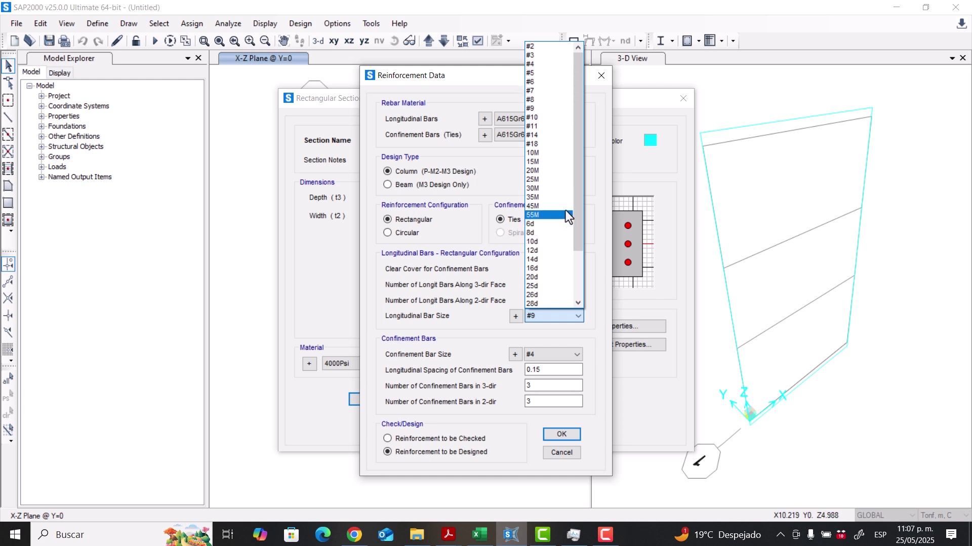
{"action": "left_click", "coordinate": [548, 72]}
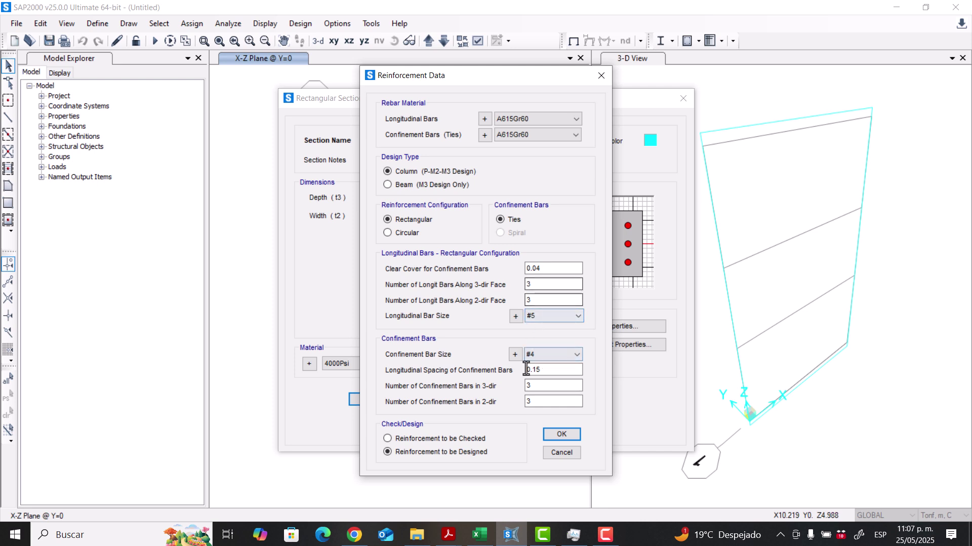
Step: Enter 3 confinement bars in the column's 2-dir and set the confinement bar size to #3
{"action": "left_click", "coordinate": [530, 400]}
{"action": "type", "text": "3"}
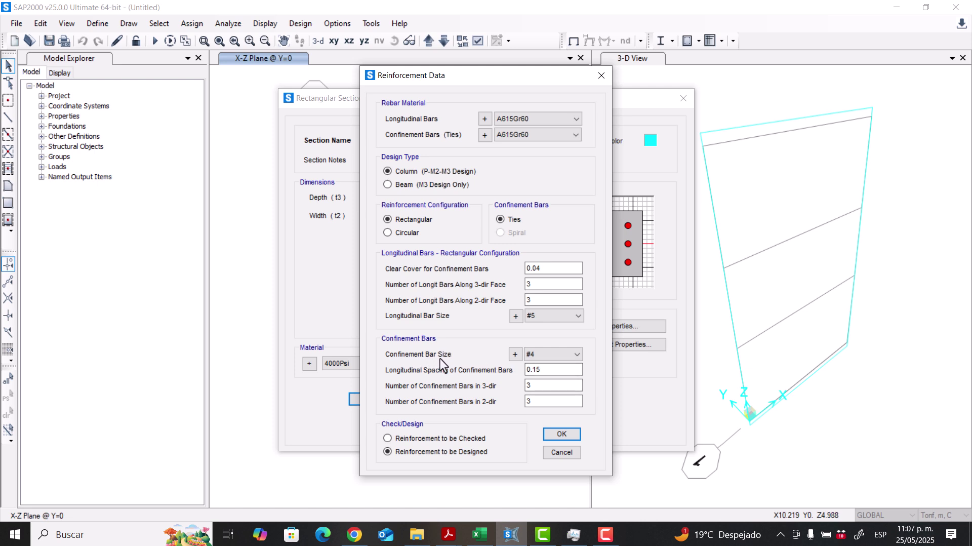
{"action": "left_click", "coordinate": [542, 355]}
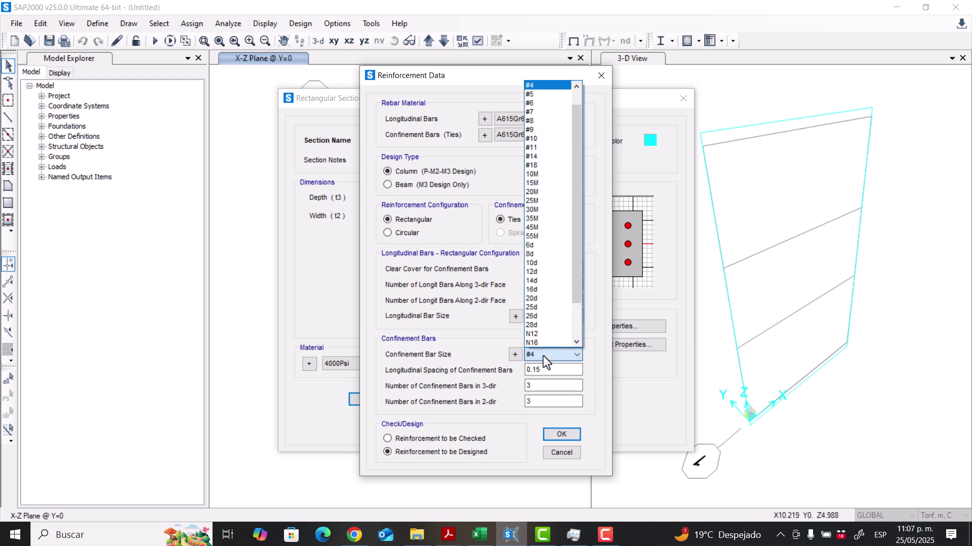
{"action": "scroll", "coordinate": [551, 295], "scroll_direction": "up", "scroll_amount": 1}
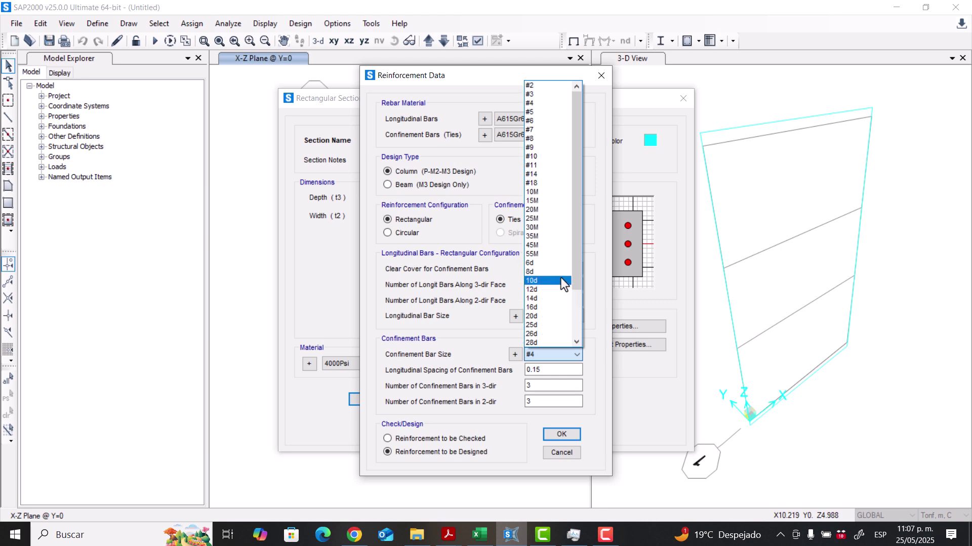
{"action": "left_click", "coordinate": [536, 92]}
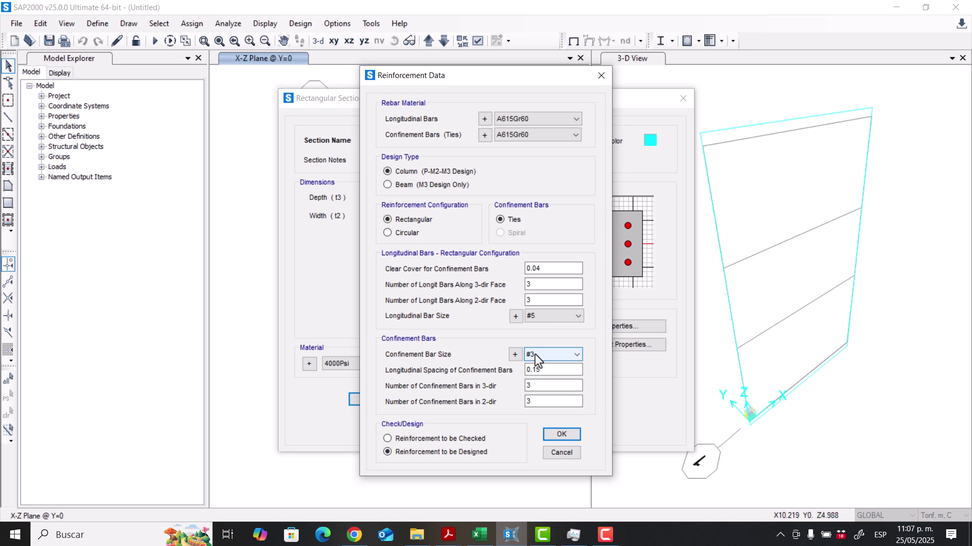
Step: Review the column's longitudinal bar size, confinement spacing and bar counts, and accept the reinforcement data and the 30x30 cm section
{"action": "left_click", "coordinate": [535, 316]}
{"action": "left_click", "coordinate": [536, 316]}
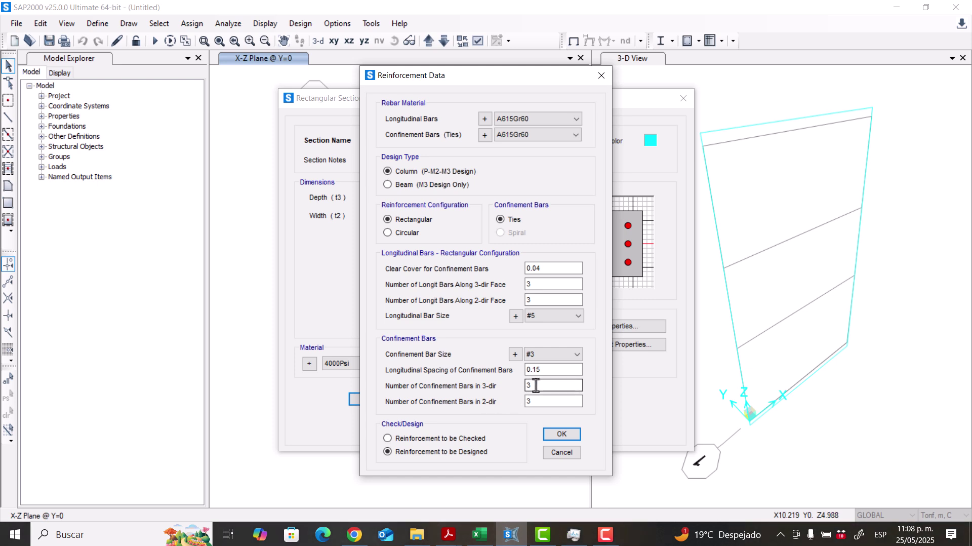
{"action": "left_click_drag", "start_coordinate": [537, 386], "coordinate": [524, 402]}
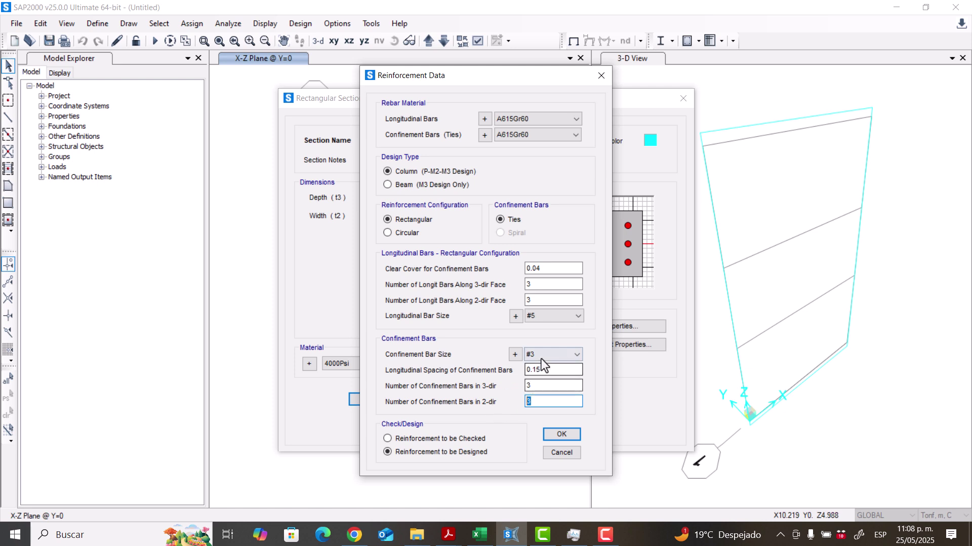
{"action": "left_click_drag", "start_coordinate": [541, 369], "coordinate": [522, 371]}
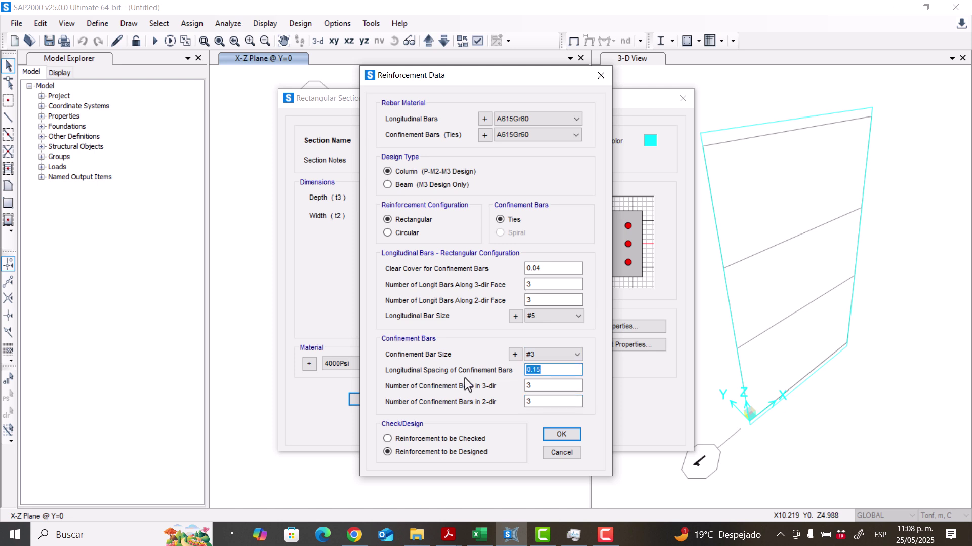
{"action": "left_click", "coordinate": [543, 370]}
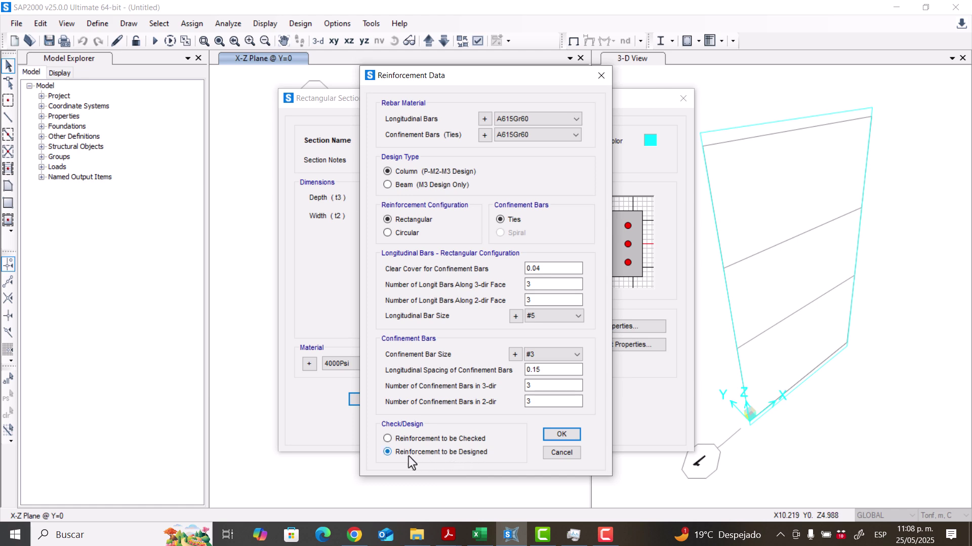
{"action": "left_click", "coordinate": [557, 434]}
{"action": "left_click", "coordinate": [452, 427]}
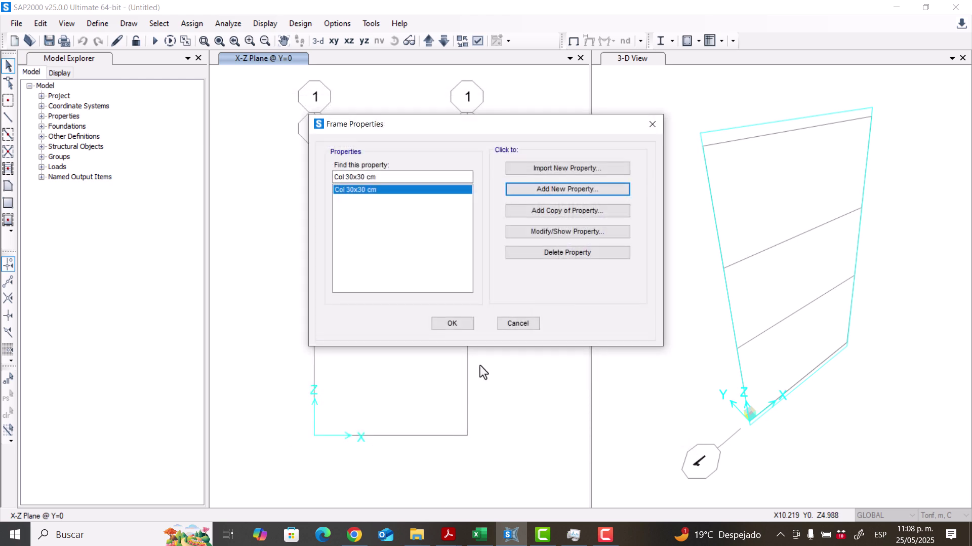
Step: Add a new rectangular concrete frame section named "Viga 30x50 cm"
{"action": "left_click", "coordinate": [531, 190]}
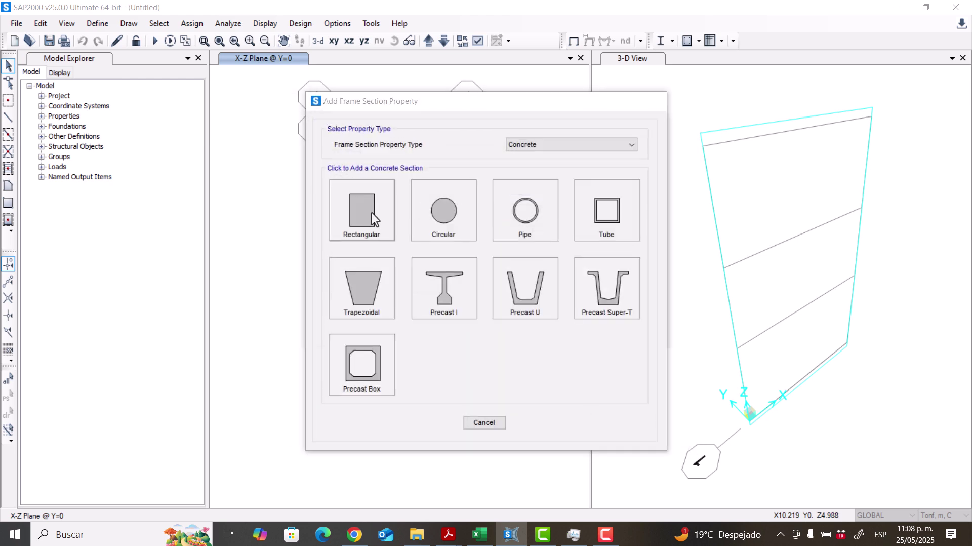
{"action": "key", "text": "Escape"}
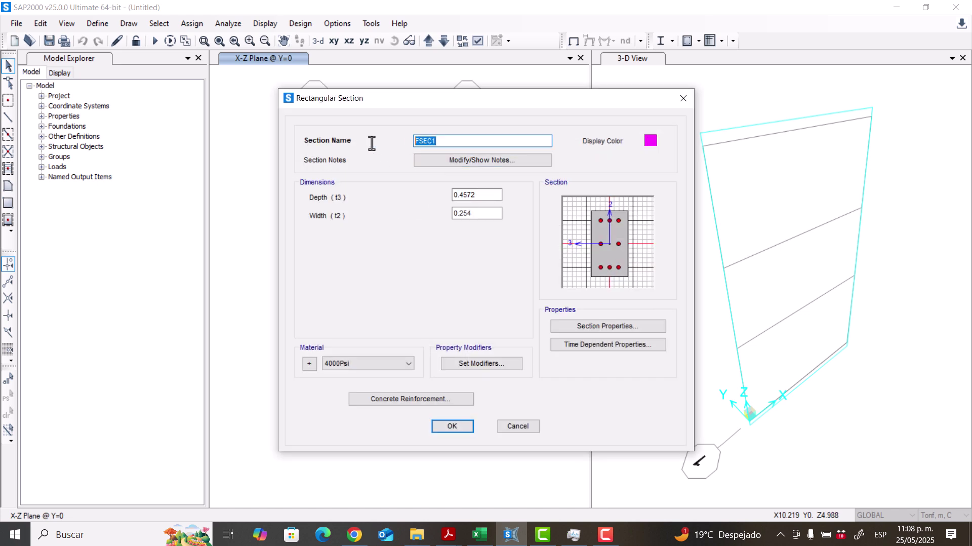
{"action": "type", "text": "Viga 30x50 cm"}
{"action": "key", "text": "BackSpace"}
{"action": "key", "text": "BackSpace"}
{"action": "type", "text": "cm"}
{"action": "key", "text": "Tab"}
{"action": "key", "text": "Tab"}
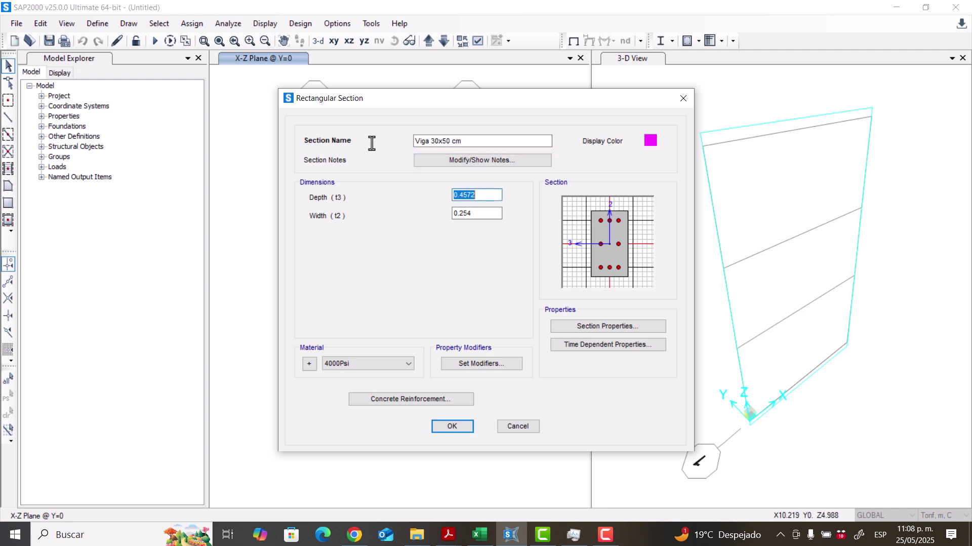
Step: Set the beam section's depth (t3) to 0.5 m and width (t2) to 0.3 m
{"action": "type", "text": "0.5"}
{"action": "key", "text": "Tab"}
{"action": "type", "text": "0.3"}
{"action": "key", "text": "Tab"}
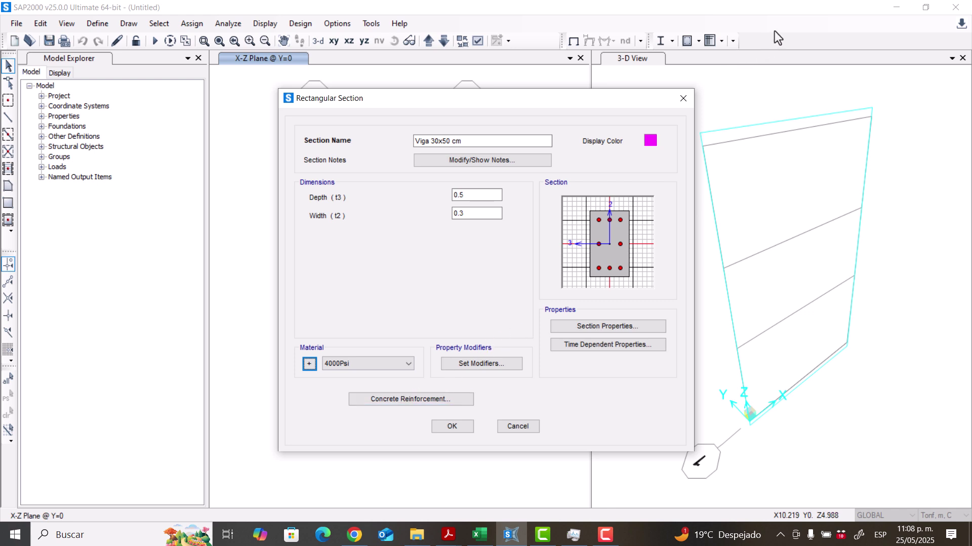
Step: Set the beam section's reinforcement design type to Beam (M3 Design Only) and accept the reinforcement data
{"action": "left_click", "coordinate": [414, 399]}
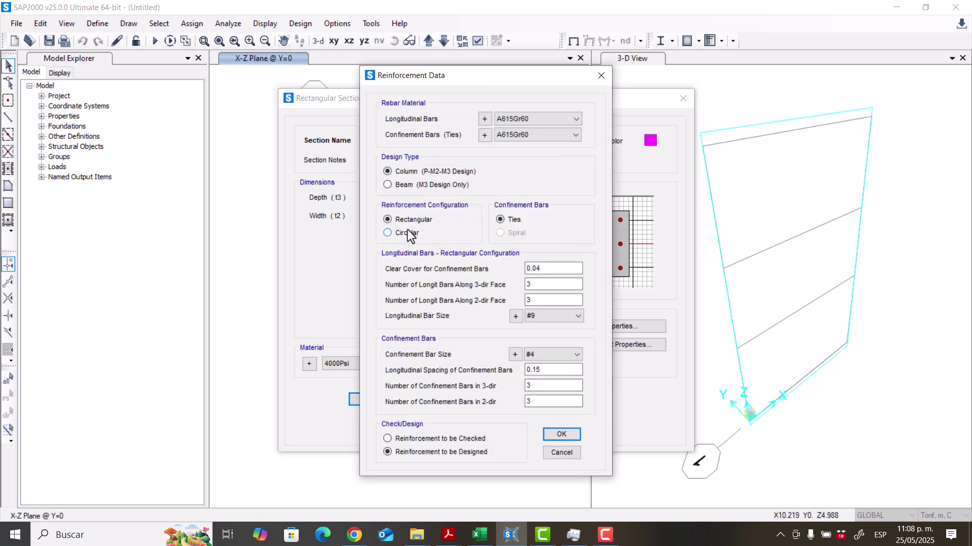
{"action": "left_click", "coordinate": [387, 184]}
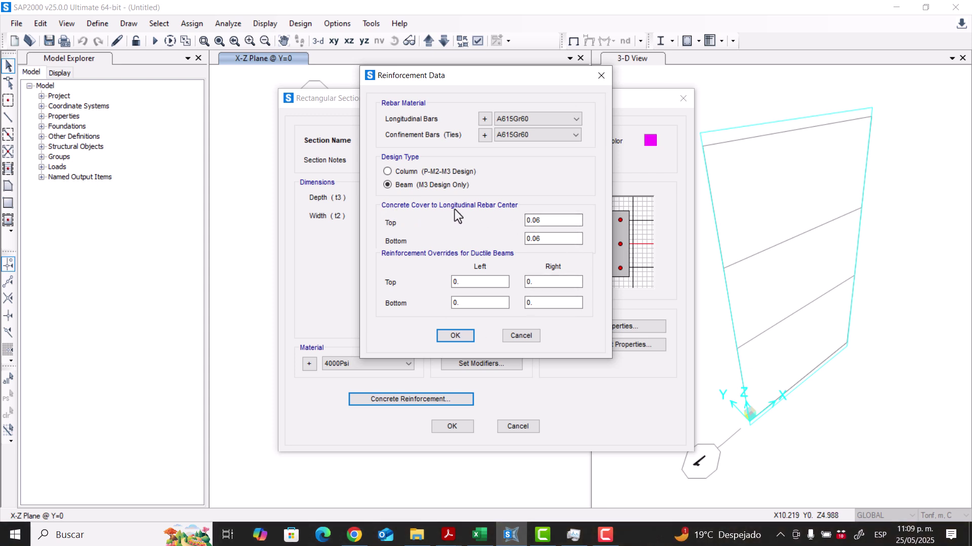
{"action": "left_click_drag", "start_coordinate": [549, 219], "coordinate": [526, 238]}
{"action": "left_click", "coordinate": [455, 335]}
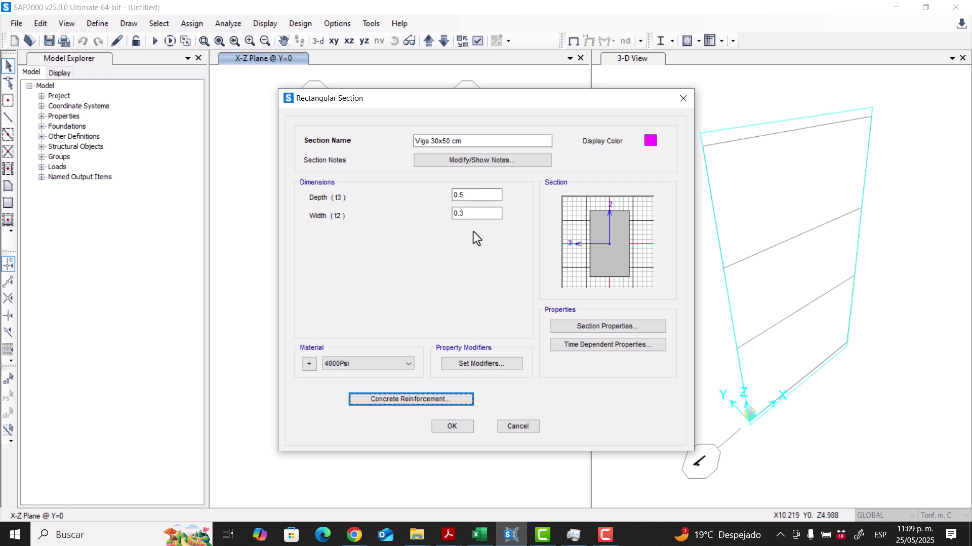
Step: Keep 4000Psi as the beam's material, accept the section and finish defining the frame properties
{"action": "left_click", "coordinate": [359, 363]}
{"action": "left_click", "coordinate": [360, 363]}
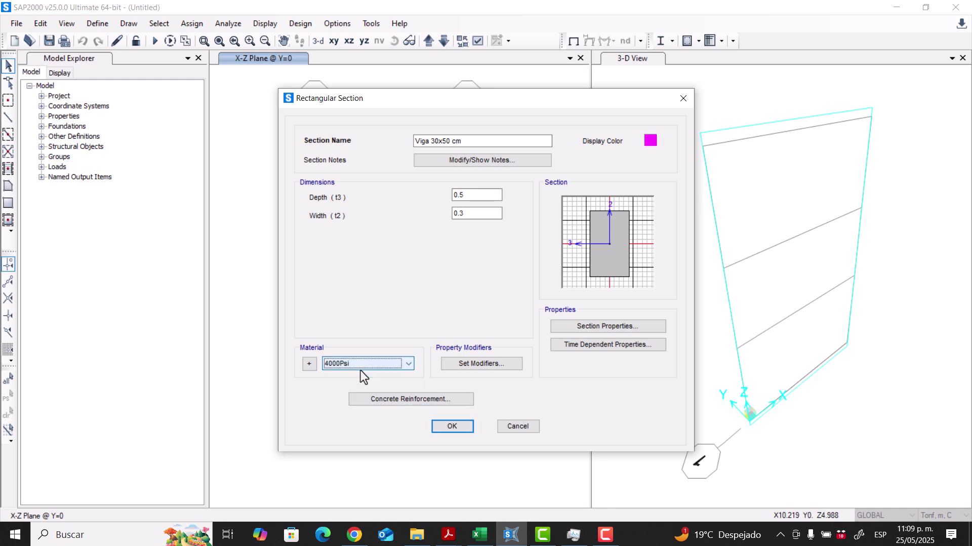
{"action": "left_click", "coordinate": [364, 360]}
{"action": "left_click", "coordinate": [363, 360]}
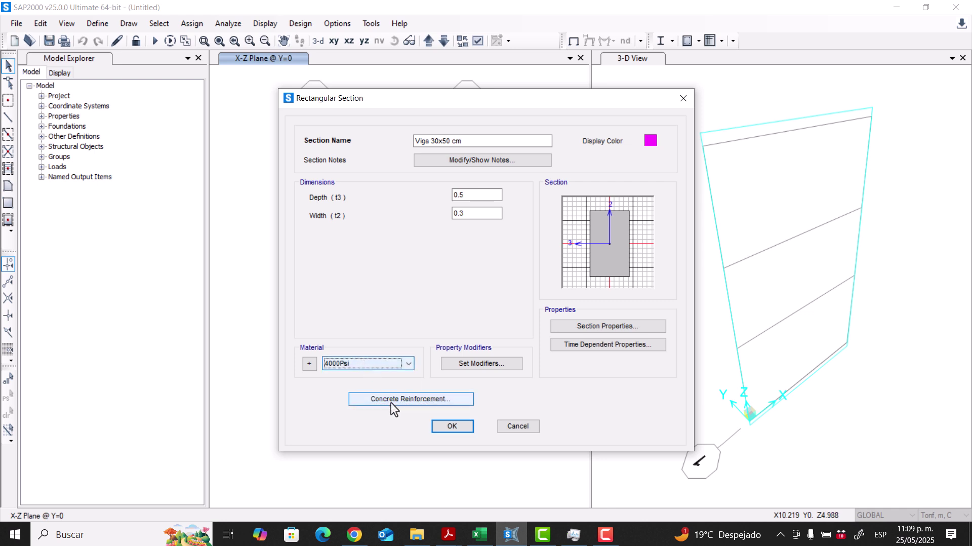
{"action": "left_click", "coordinate": [449, 426]}
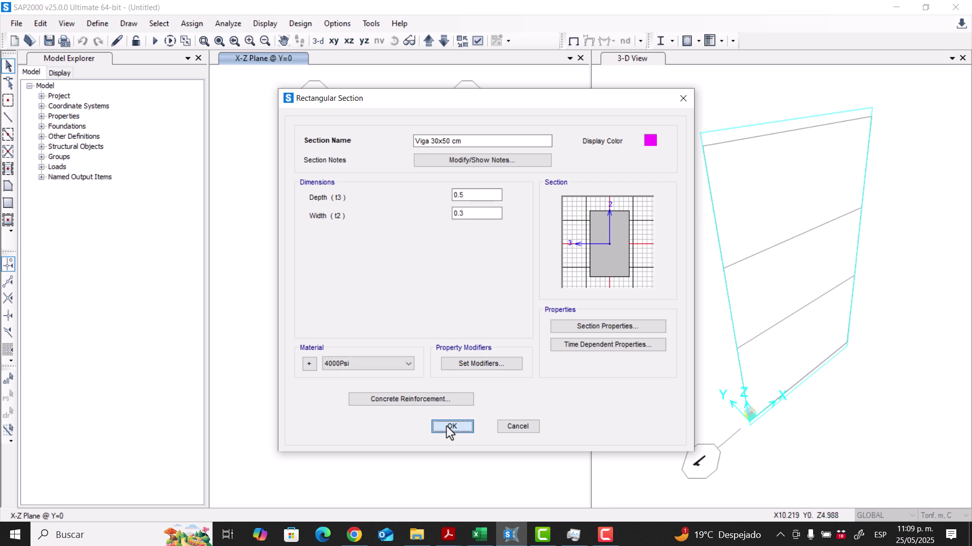
{"action": "left_click", "coordinate": [462, 323]}
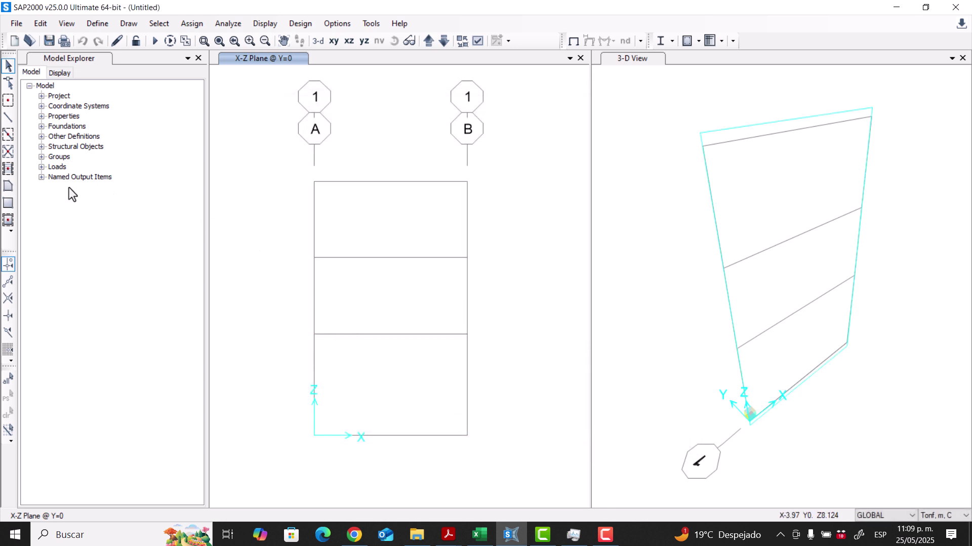
Step: Quick-draw the columns with section Col 30x30 cm on all three storeys along grid lines A and B
{"action": "left_click", "coordinate": [10, 135]}
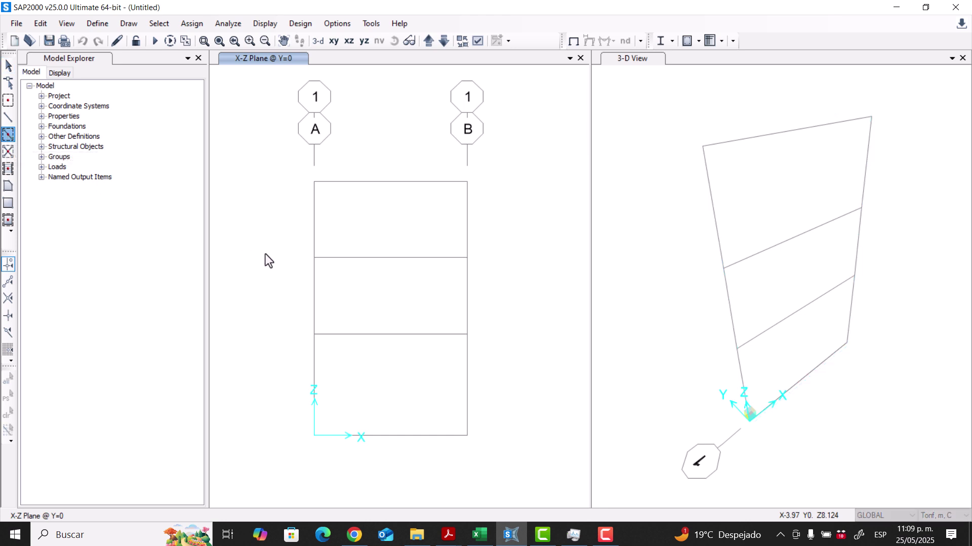
{"action": "left_click_drag", "start_coordinate": [469, 238], "coordinate": [569, 222]}
{"action": "left_click", "coordinate": [636, 251]}
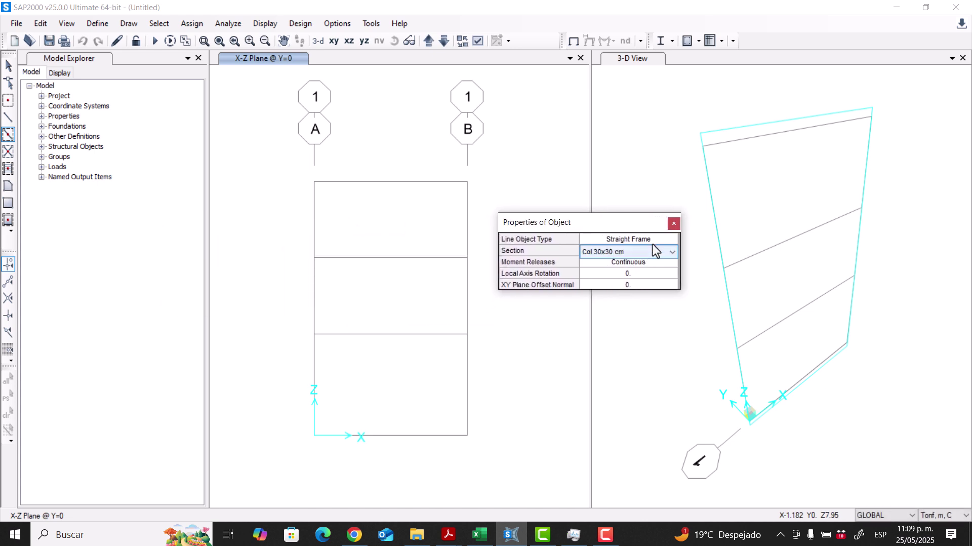
{"action": "left_click", "coordinate": [650, 249]}
{"action": "left_click", "coordinate": [649, 247]}
{"action": "left_click_drag", "start_coordinate": [303, 168], "coordinate": [325, 459]}
{"action": "left_click_drag", "start_coordinate": [455, 163], "coordinate": [488, 431]}
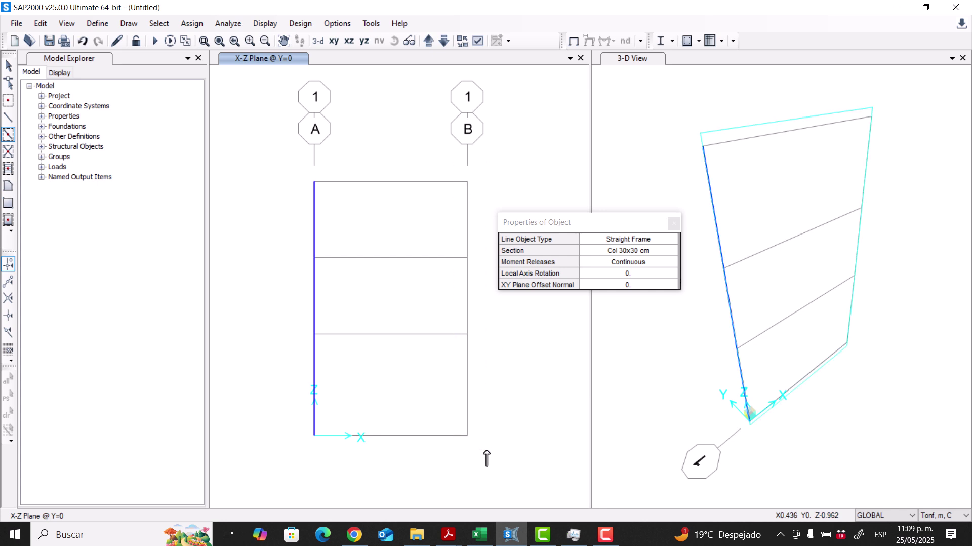
Step: Quick-draw the beams with section Viga 30x50 cm on the three floor levels between grid lines A and B, and end drawing
{"action": "left_click", "coordinate": [661, 255]}
{"action": "left_click", "coordinate": [672, 252]}
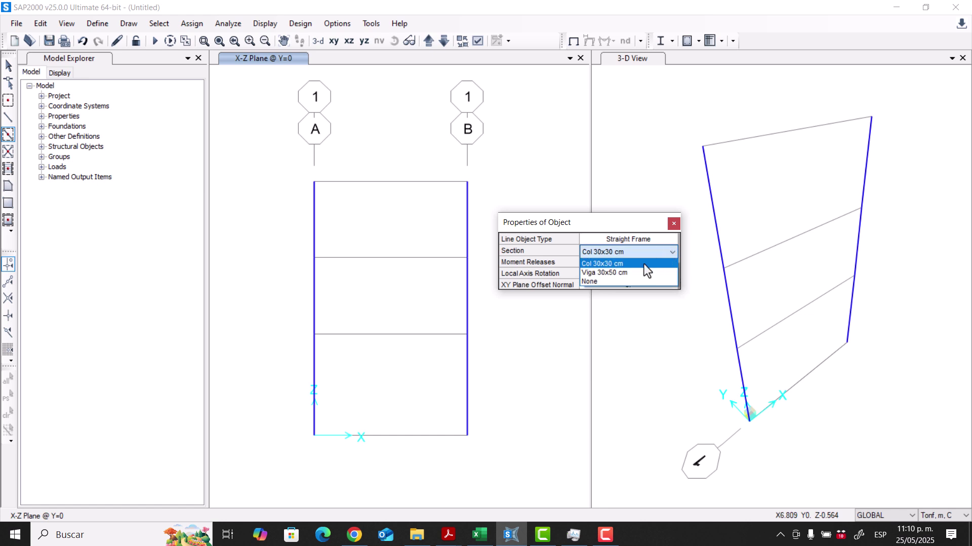
{"action": "left_click", "coordinate": [643, 274]}
{"action": "left_click_drag", "start_coordinate": [281, 171], "coordinate": [512, 222]}
{"action": "mouse_move", "coordinate": [277, 252]}
{"action": "left_mouse_down"}
{"action": "mouse_move", "coordinate": [501, 273]}
{"action": "mouse_move", "coordinate": [482, 266]}
{"action": "left_mouse_up"}
{"action": "mouse_move", "coordinate": [298, 326]}
{"action": "left_mouse_down"}
{"action": "mouse_move", "coordinate": [461, 337]}
{"action": "mouse_move", "coordinate": [492, 348]}
{"action": "left_mouse_up"}
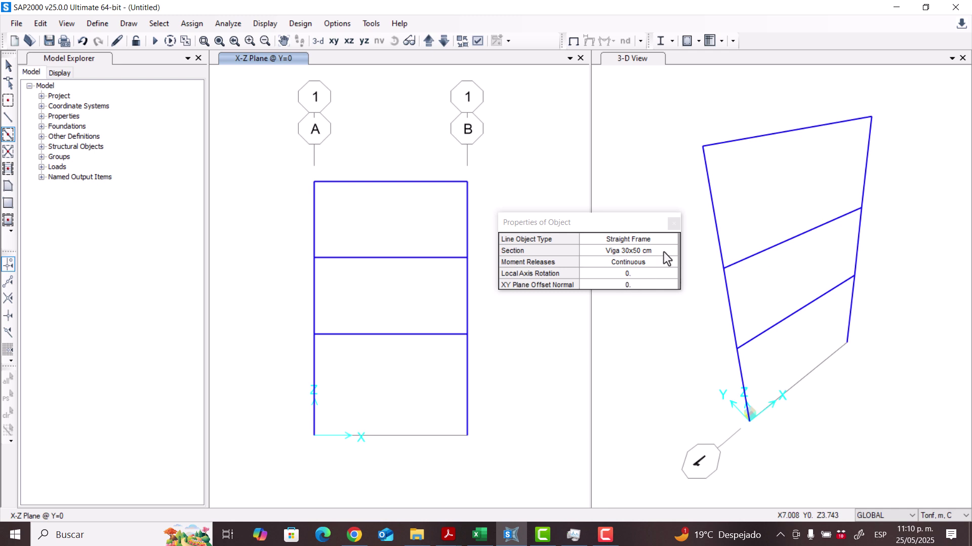
{"action": "left_click", "coordinate": [673, 223]}
{"action": "key", "text": "Escape"}
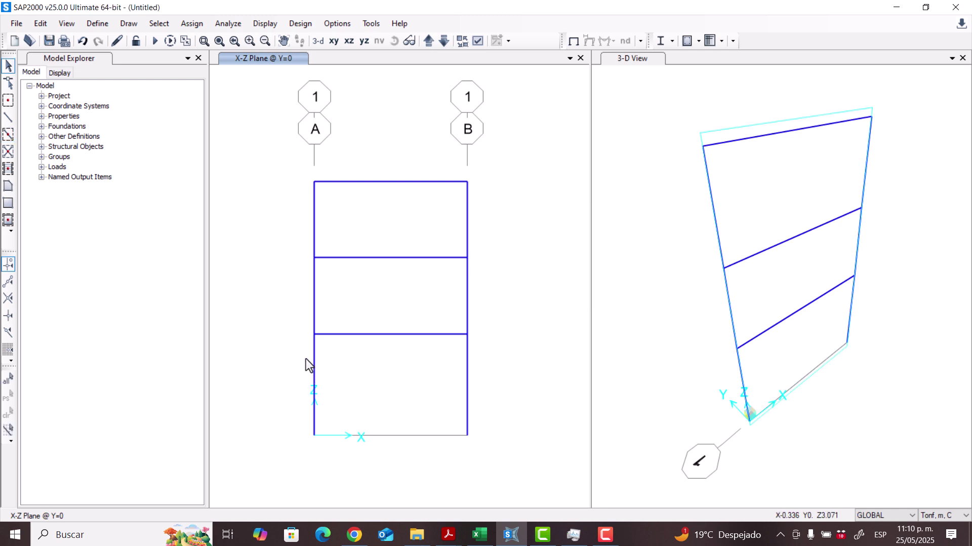
Step: Assign fixed restraints, with all translations and rotations restrained, to the two column base joints and close the restraint settings
{"action": "left_click_drag", "start_coordinate": [296, 423], "coordinate": [344, 449]}
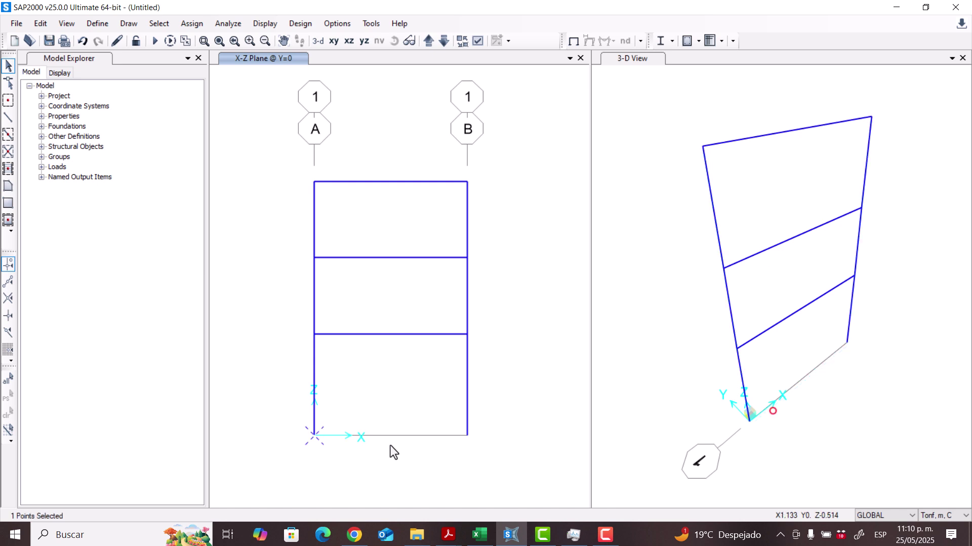
{"action": "left_click_drag", "start_coordinate": [488, 444], "coordinate": [489, 445]}
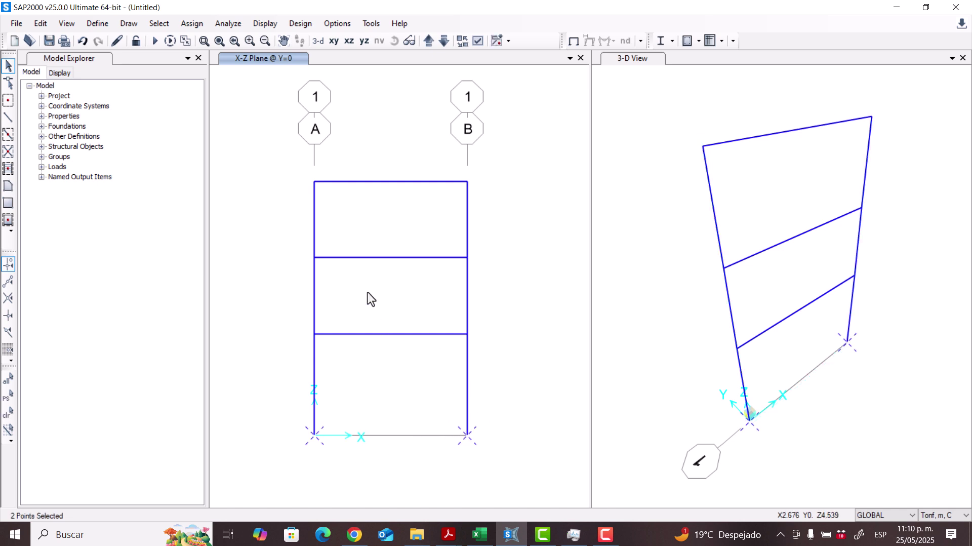
{"action": "left_click", "coordinate": [192, 23]}
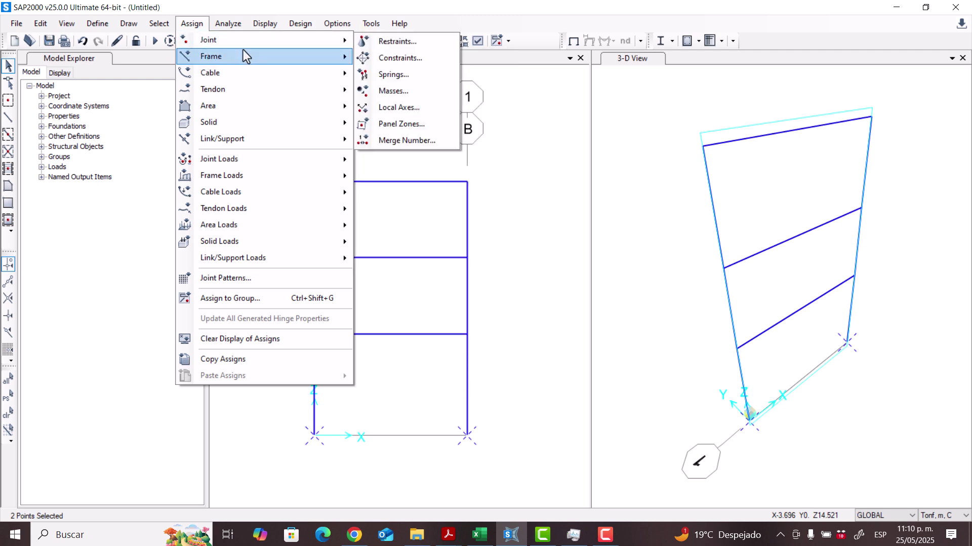
{"action": "left_click", "coordinate": [436, 42]}
{"action": "left_click", "coordinate": [414, 290]}
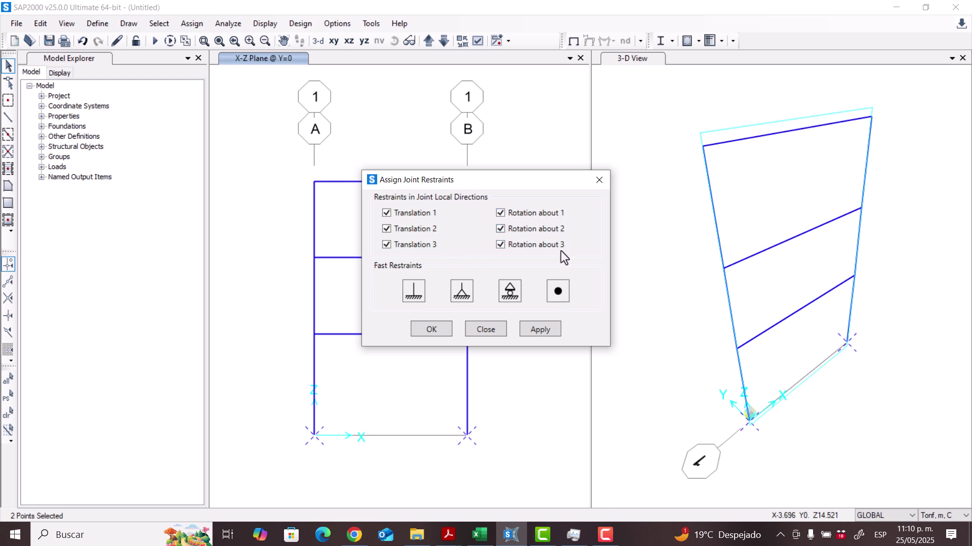
{"action": "left_click", "coordinate": [434, 328]}
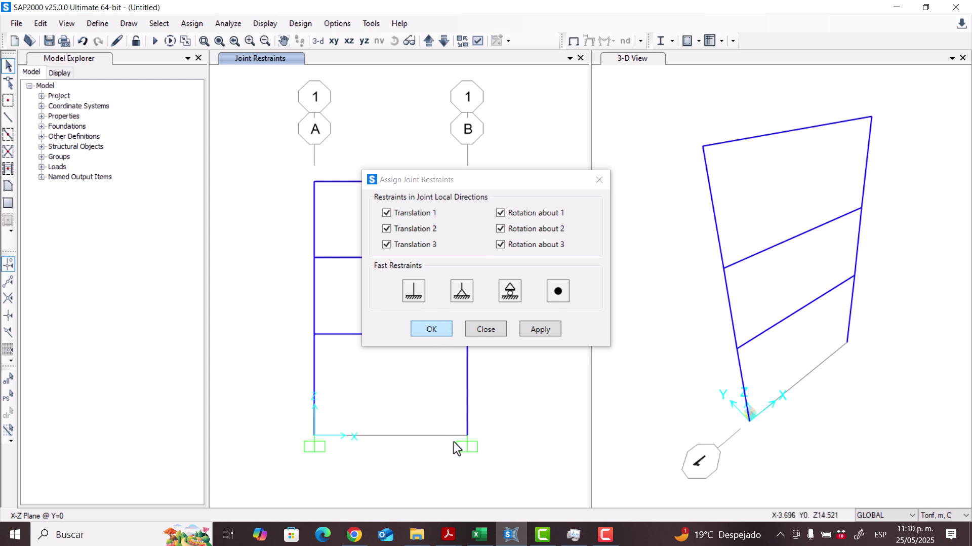
{"action": "left_click", "coordinate": [601, 409]}
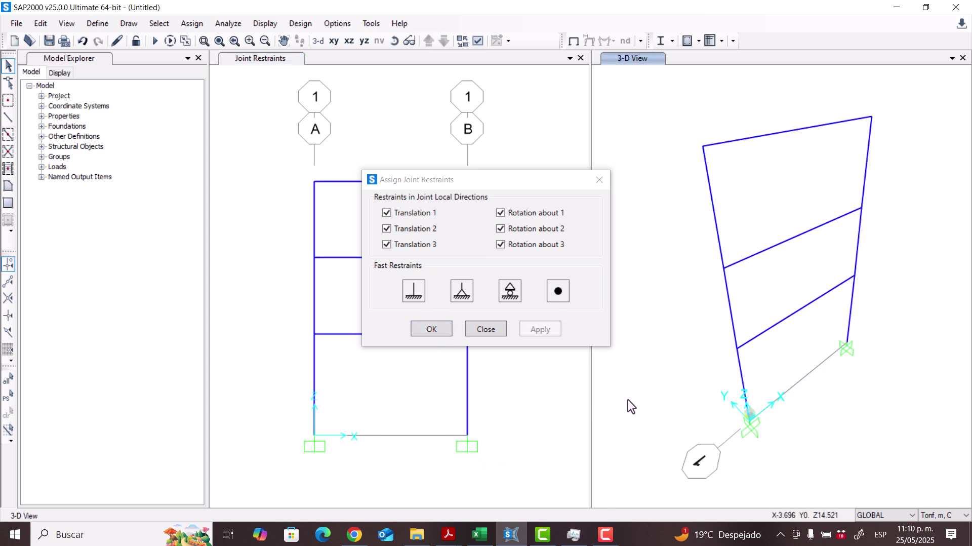
{"action": "left_click", "coordinate": [494, 330]}
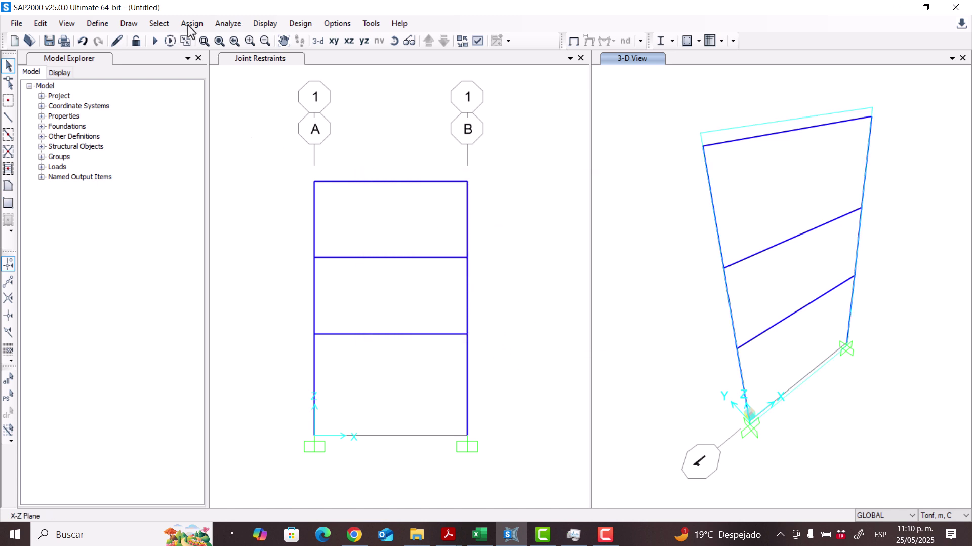
{"action": "left_click", "coordinate": [227, 25]}
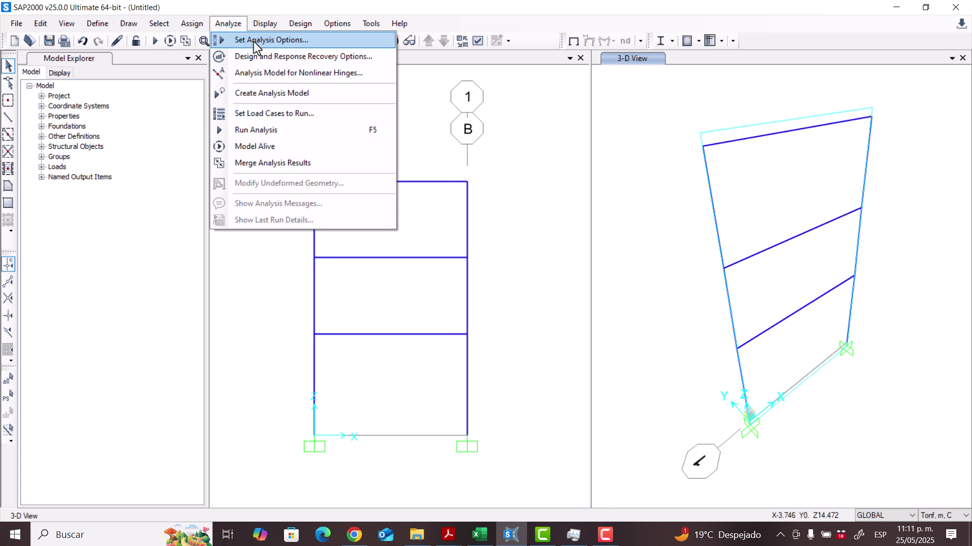
{"action": "left_click", "coordinate": [308, 62]}
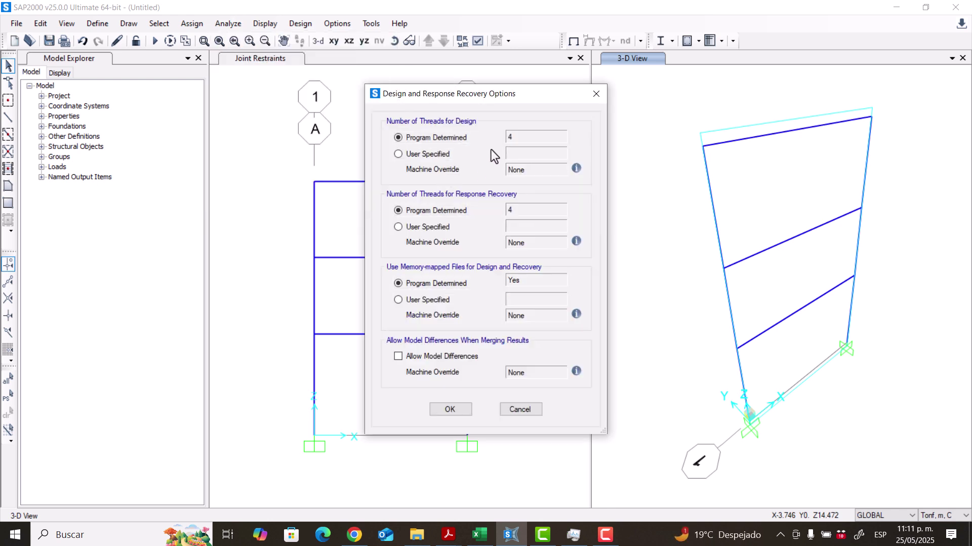
{"action": "left_click", "coordinate": [595, 94]}
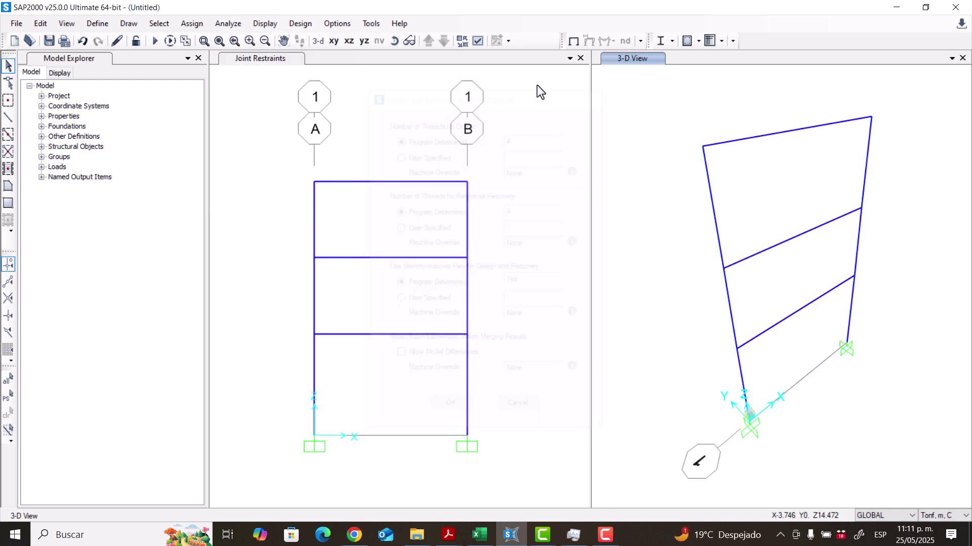
Step: Set the analysis options to Plane Frame in the XZ plane and accept them
{"action": "left_click", "coordinate": [193, 24]}
{"action": "mouse_move", "coordinate": [228, 26]}
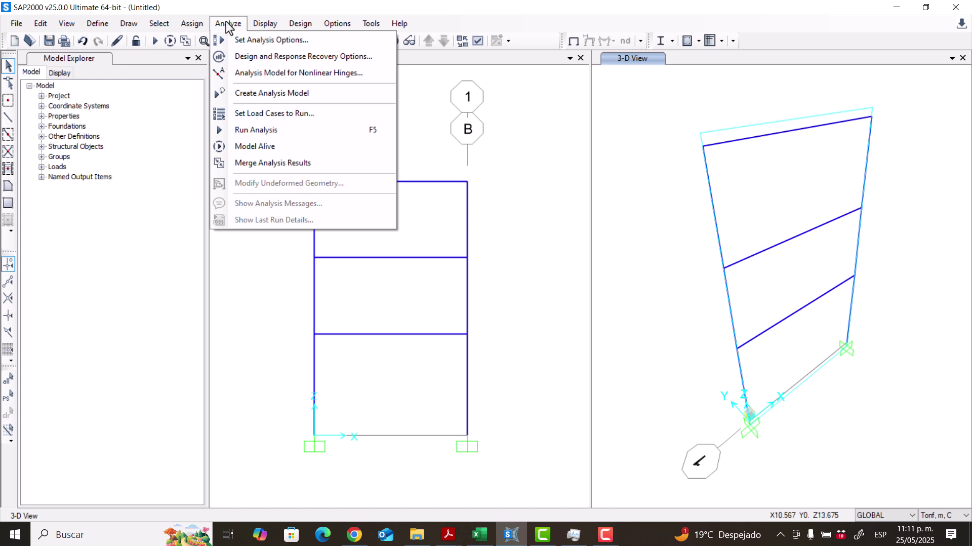
{"action": "left_click", "coordinate": [238, 39]}
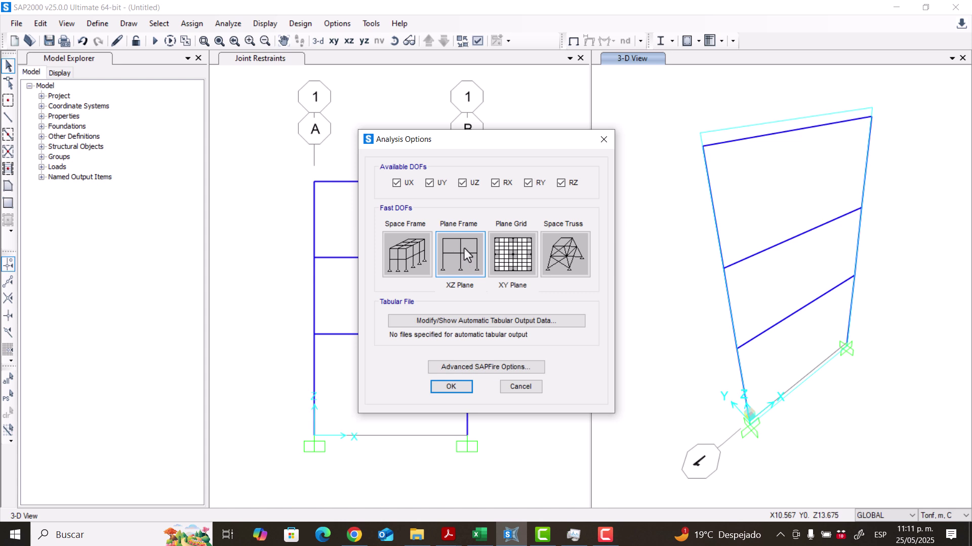
{"action": "left_click", "coordinate": [462, 263]}
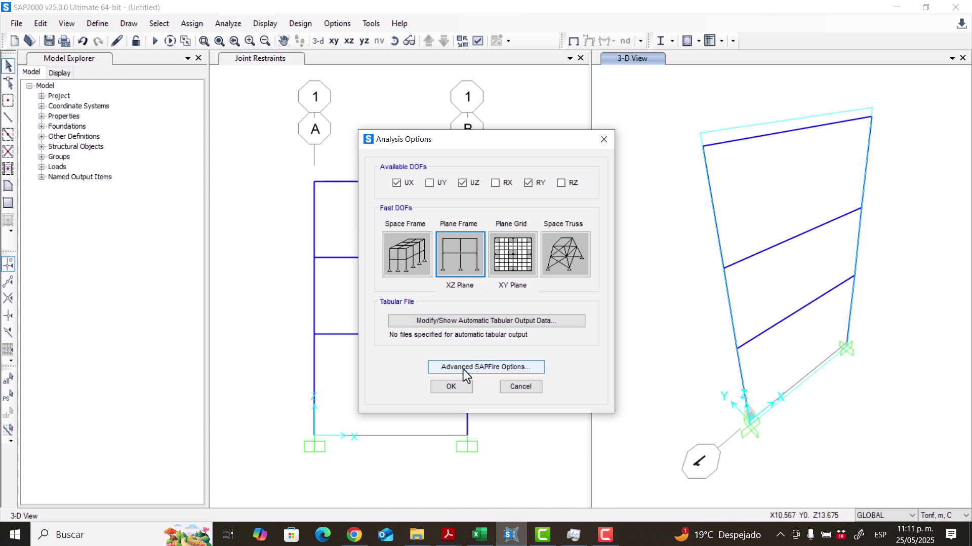
{"action": "left_click", "coordinate": [447, 389]}
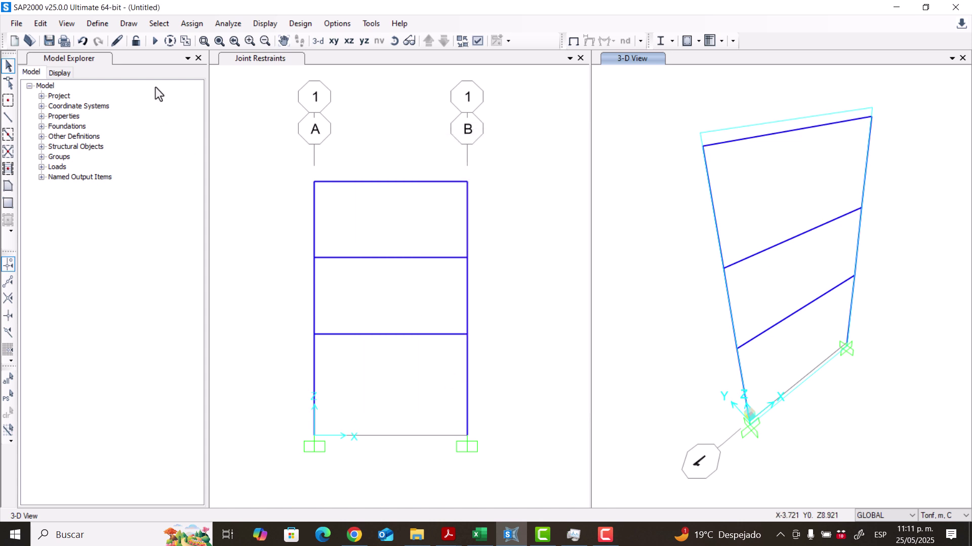
Step: Add a load pattern named Sobrecarga of type Dead with a self-weight multiplier of 0
{"action": "left_click", "coordinate": [98, 23]}
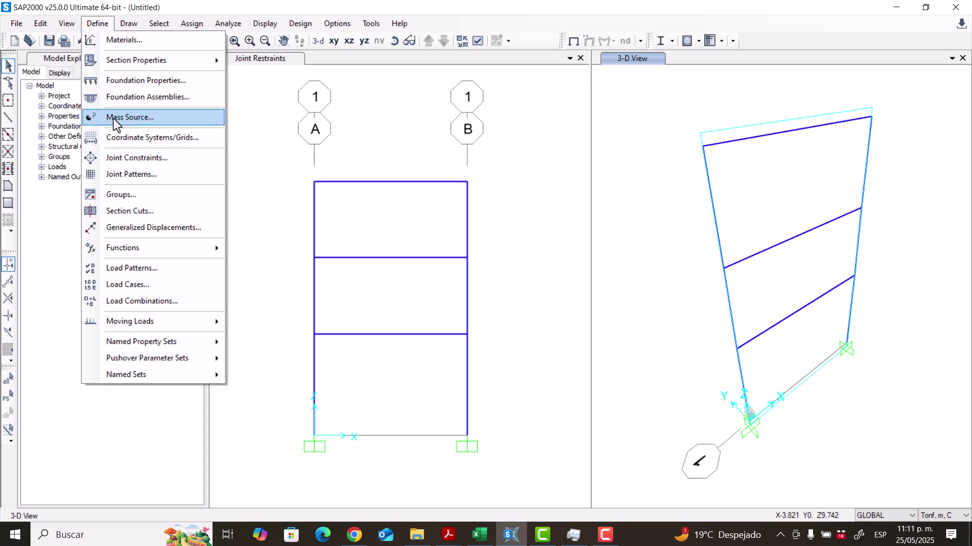
{"action": "left_click", "coordinate": [135, 267]}
{"action": "left_click_drag", "start_coordinate": [291, 240], "coordinate": [219, 243]}
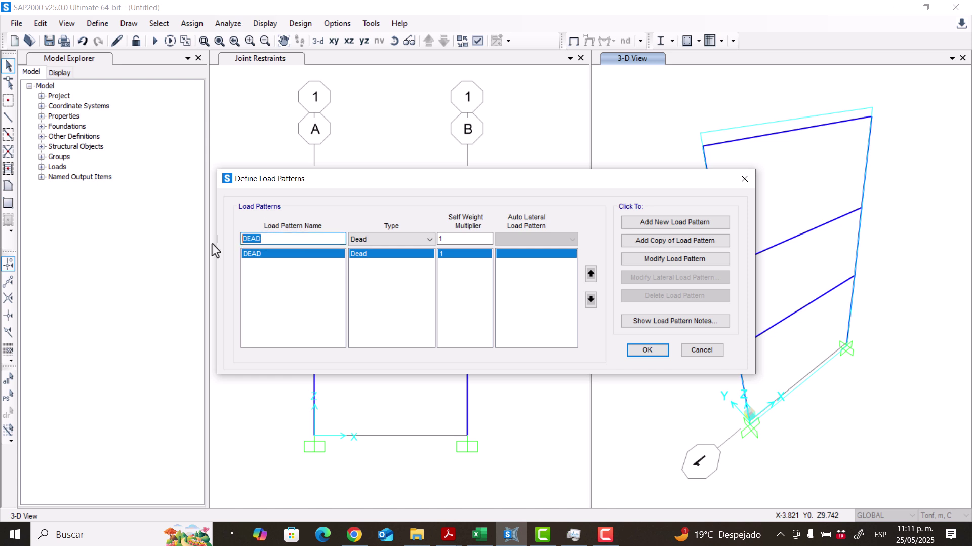
{"action": "type", "text": "Sobrecarga"}
{"action": "left_click_drag", "start_coordinate": [449, 238], "coordinate": [430, 239]}
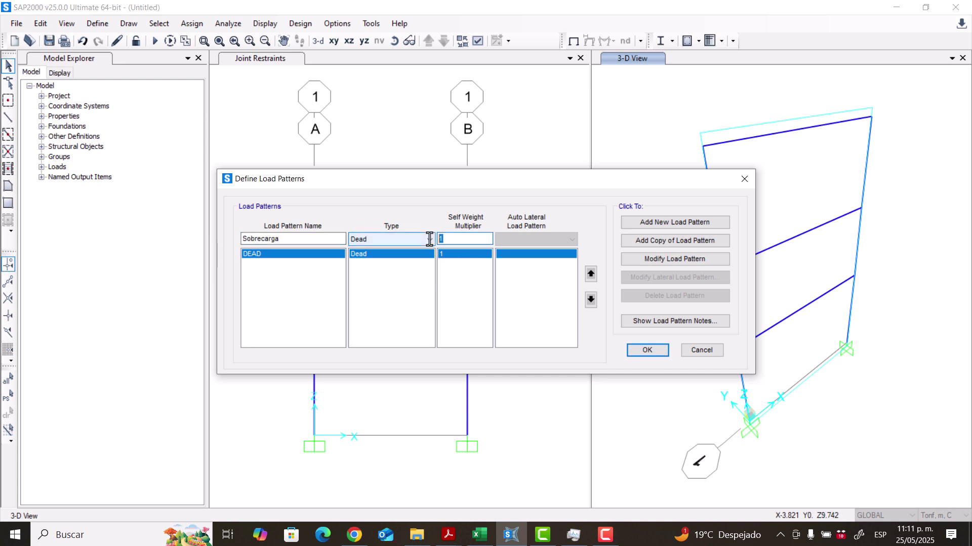
{"action": "type", "text": "0"}
{"action": "left_click", "coordinate": [664, 222]}
Step: Add a load pattern named Sismo of type Quake with self-weight multiplier 0 and no auto lateral load
{"action": "left_click_drag", "start_coordinate": [332, 239], "coordinate": [202, 243]}
{"action": "type", "text": "Sismo"}
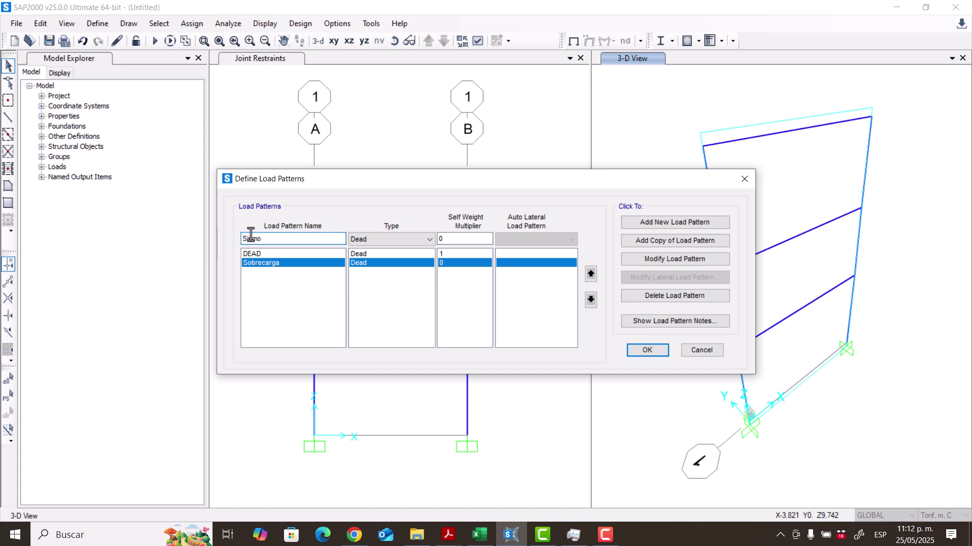
{"action": "left_click", "coordinate": [380, 239]}
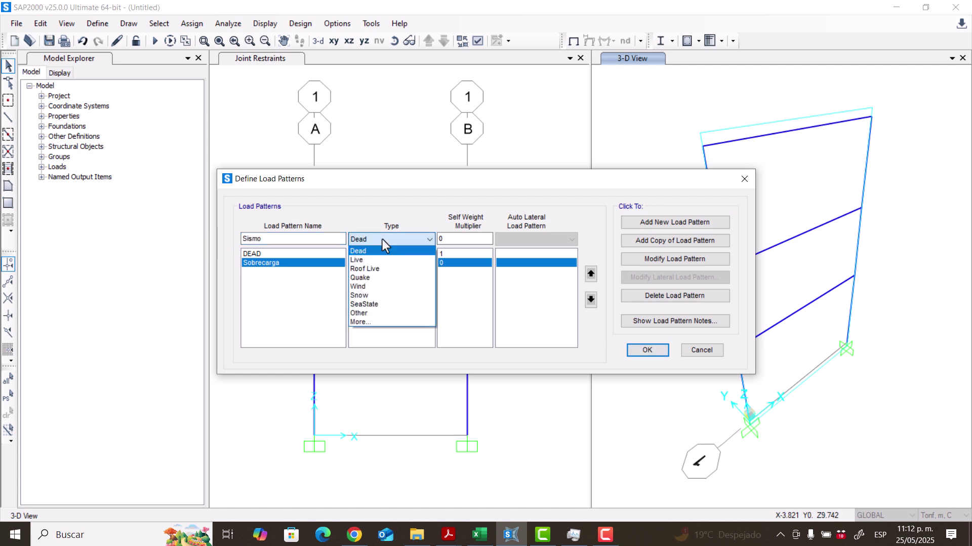
{"action": "left_click", "coordinate": [384, 278]}
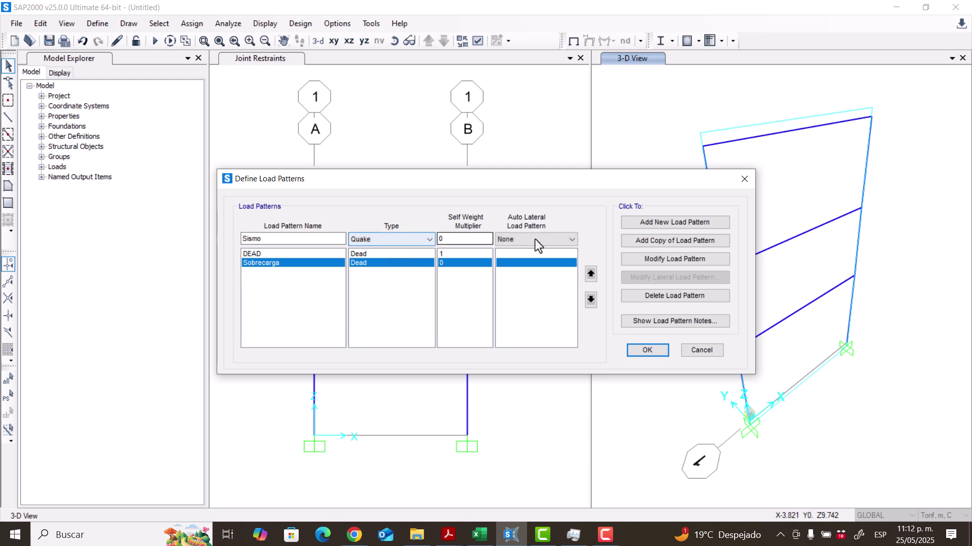
{"action": "left_click", "coordinate": [640, 220]}
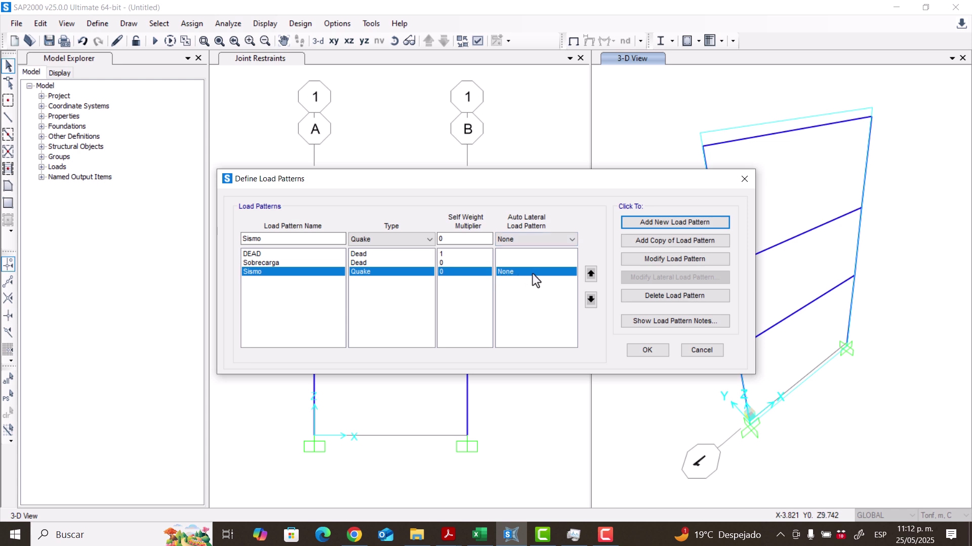
{"action": "left_click", "coordinate": [681, 259]}
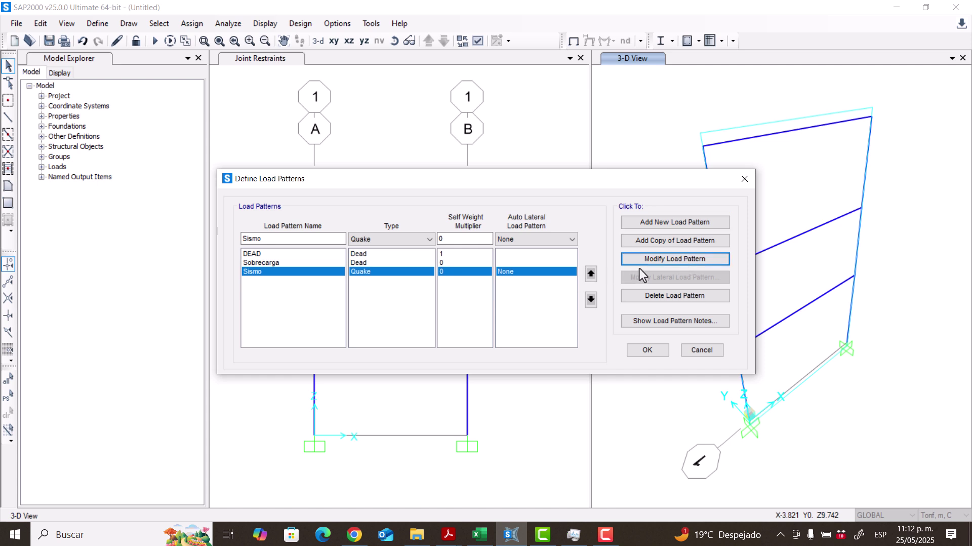
{"action": "left_click", "coordinate": [441, 270]}
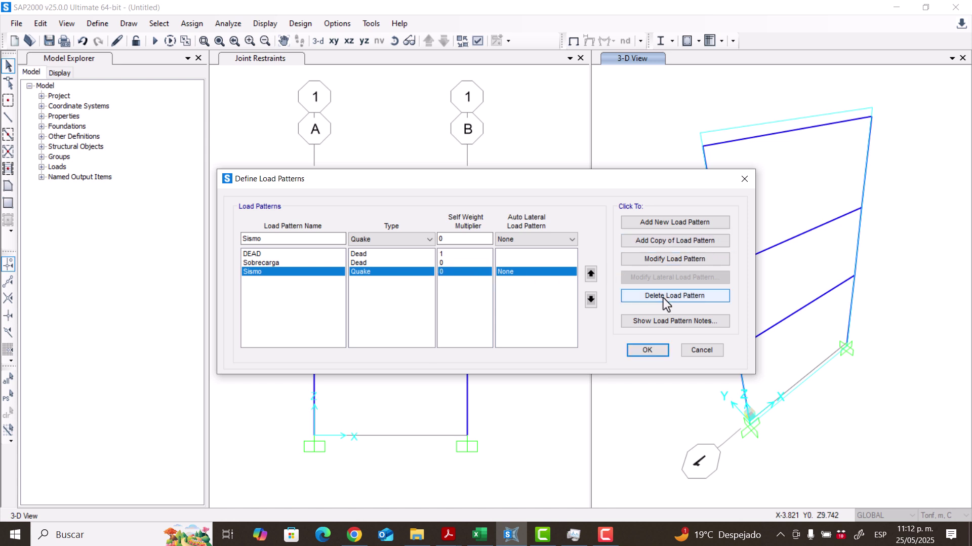
{"action": "left_click", "coordinate": [650, 324]}
{"action": "left_click", "coordinate": [537, 310]}
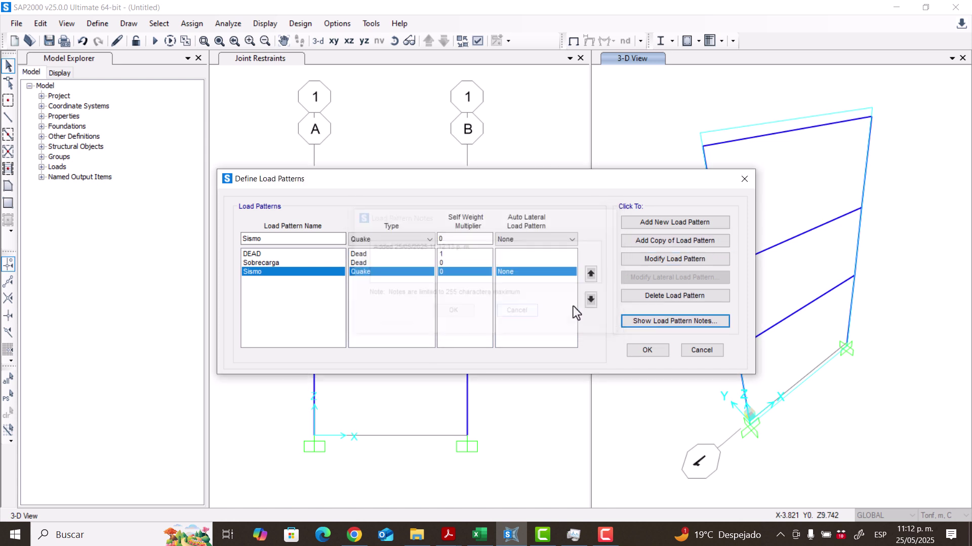
{"action": "left_click", "coordinate": [683, 259]}
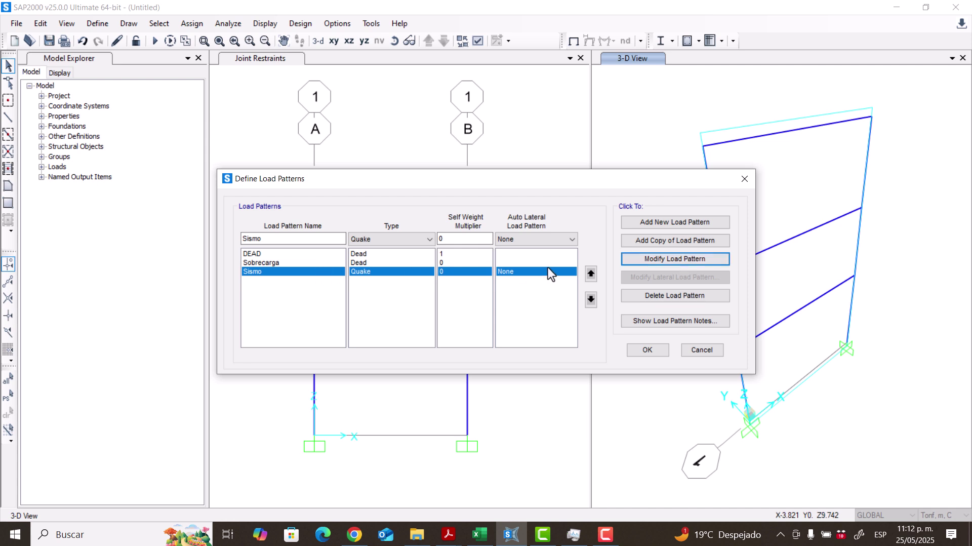
Step: Set the Sismo pattern's auto lateral load to User Coefficient and apply the modification
{"action": "left_click", "coordinate": [551, 240]}
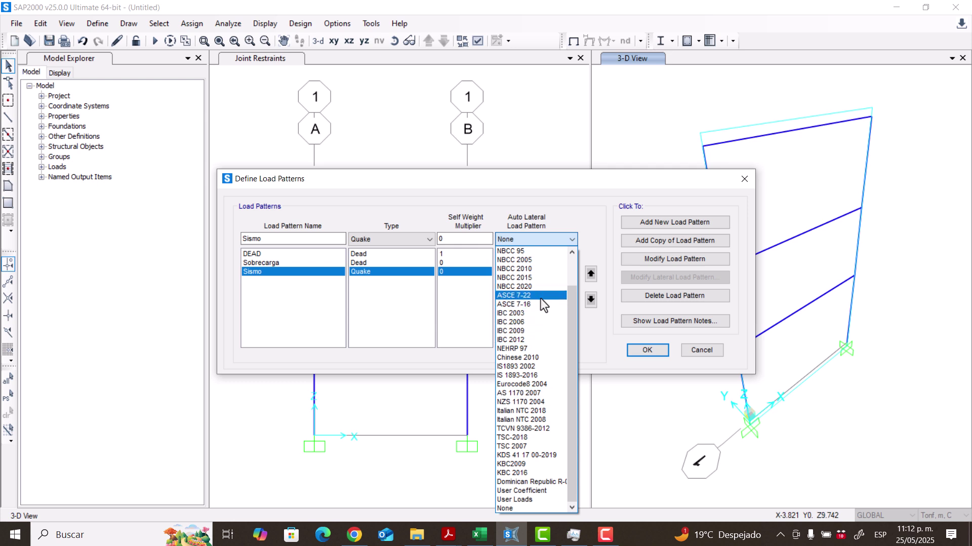
{"action": "scroll", "coordinate": [543, 308], "scroll_direction": "up", "scroll_amount": 2}
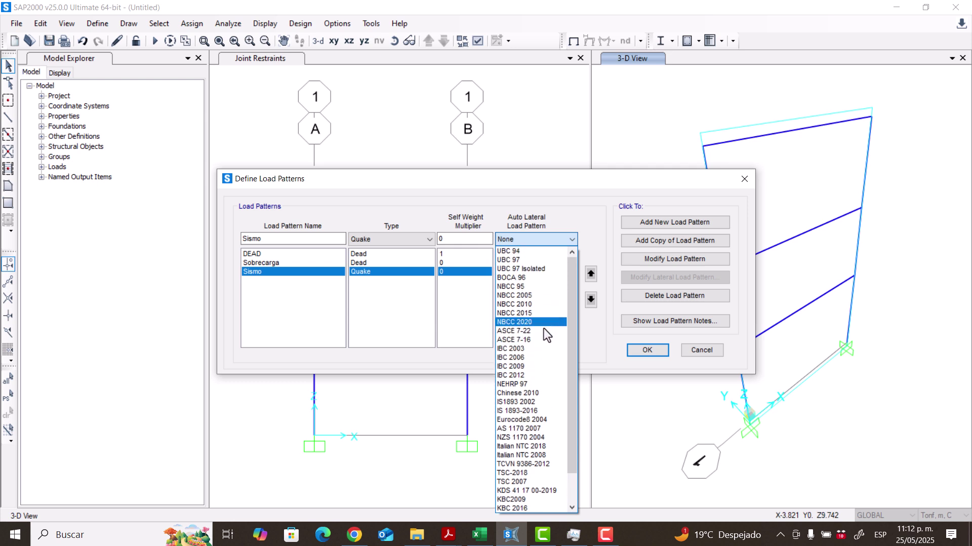
{"action": "scroll", "coordinate": [545, 325], "scroll_direction": "down", "scroll_amount": 2}
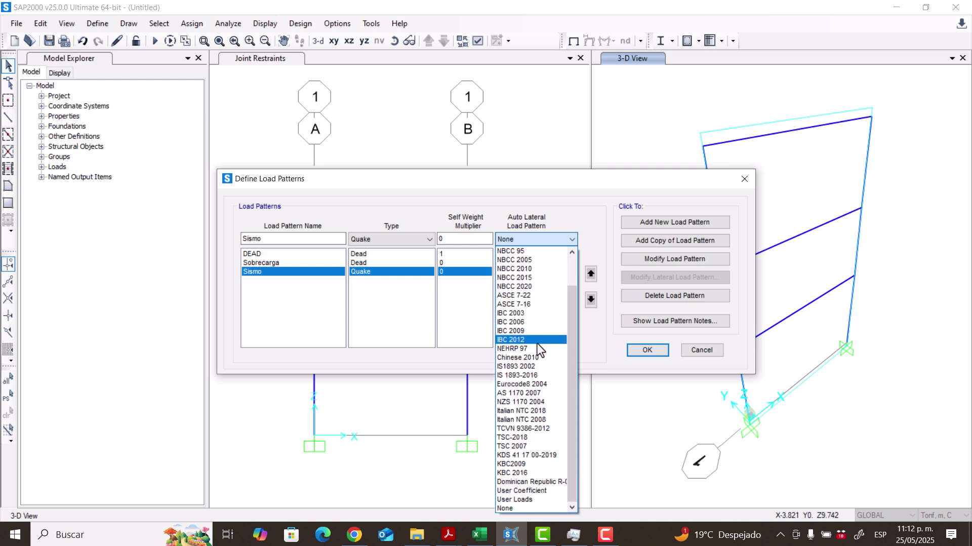
{"action": "left_click", "coordinate": [548, 491]}
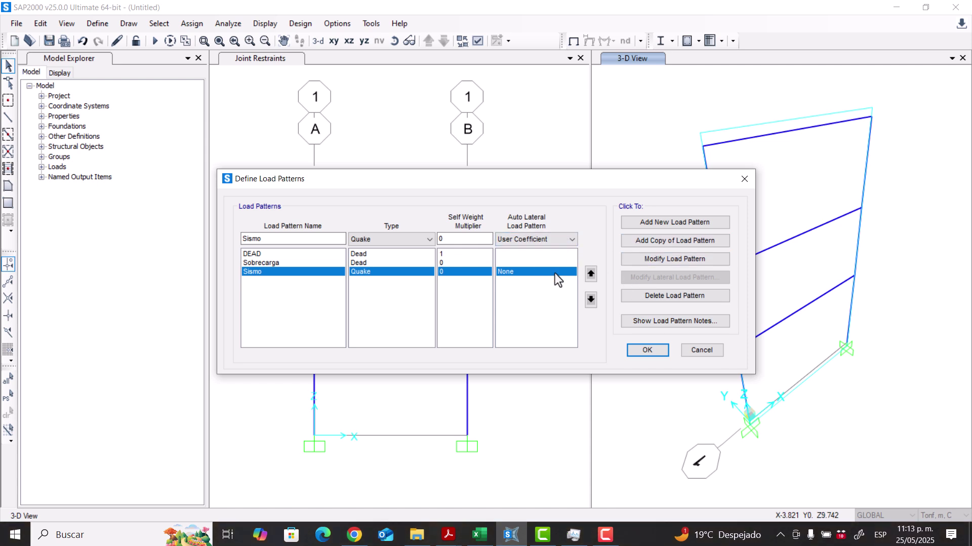
{"action": "left_click", "coordinate": [634, 259]}
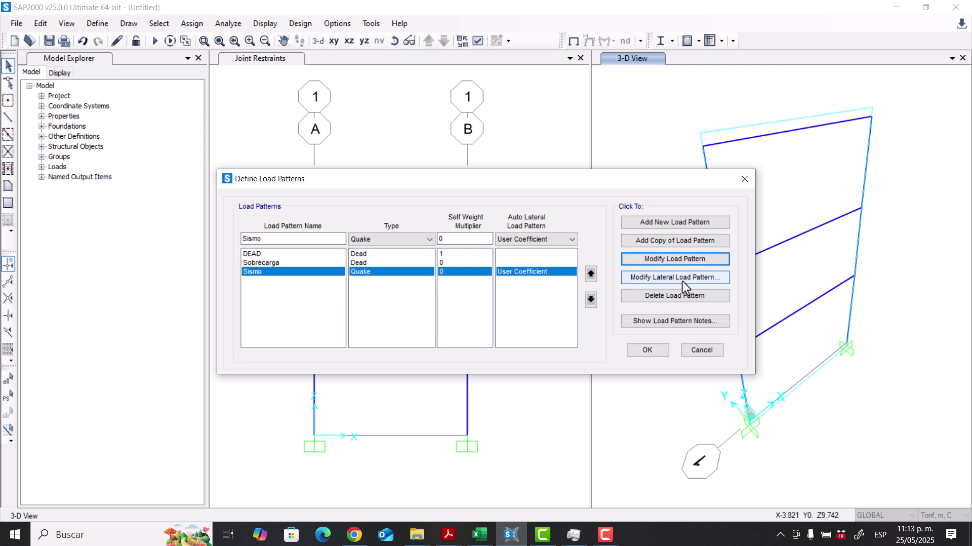
Step: Inspect the Sismo pattern's lateral load settings, check the seismic coefficient Cs in the Excel sheet, and cancel the settings in SAP2000
{"action": "left_click", "coordinate": [700, 281]}
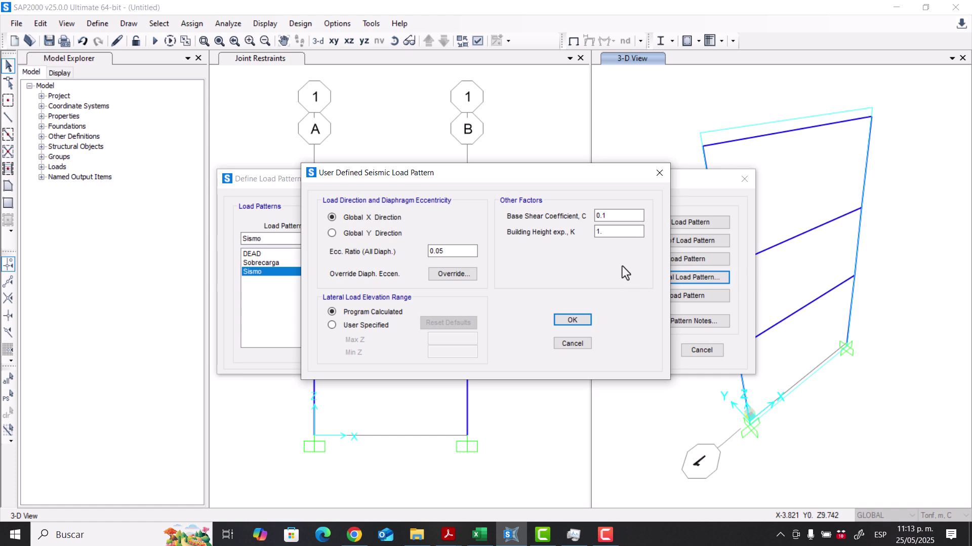
{"action": "double_click", "coordinate": [612, 220]}
{"action": "left_click", "coordinate": [479, 534]}
{"action": "left_click", "coordinate": [169, 375]}
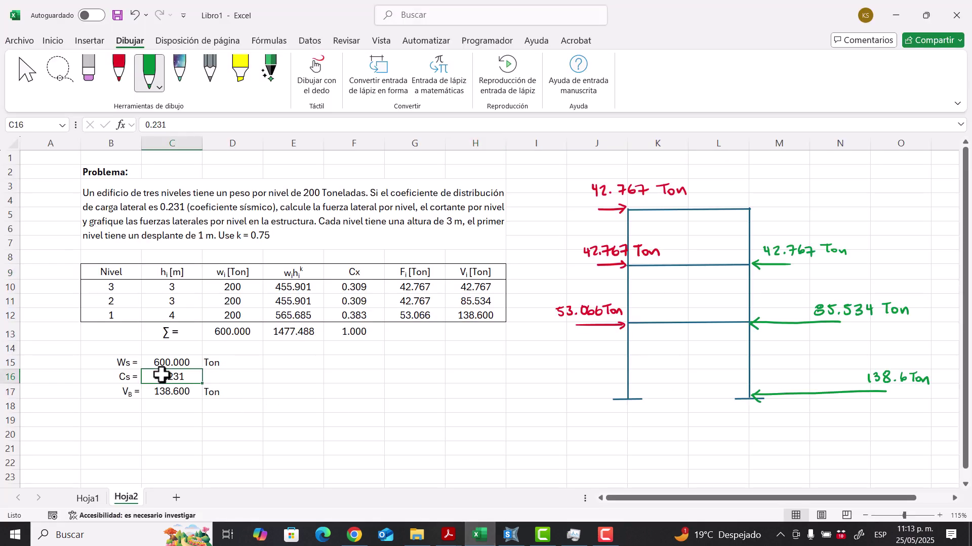
{"action": "left_click_drag", "start_coordinate": [108, 374], "coordinate": [183, 376]}
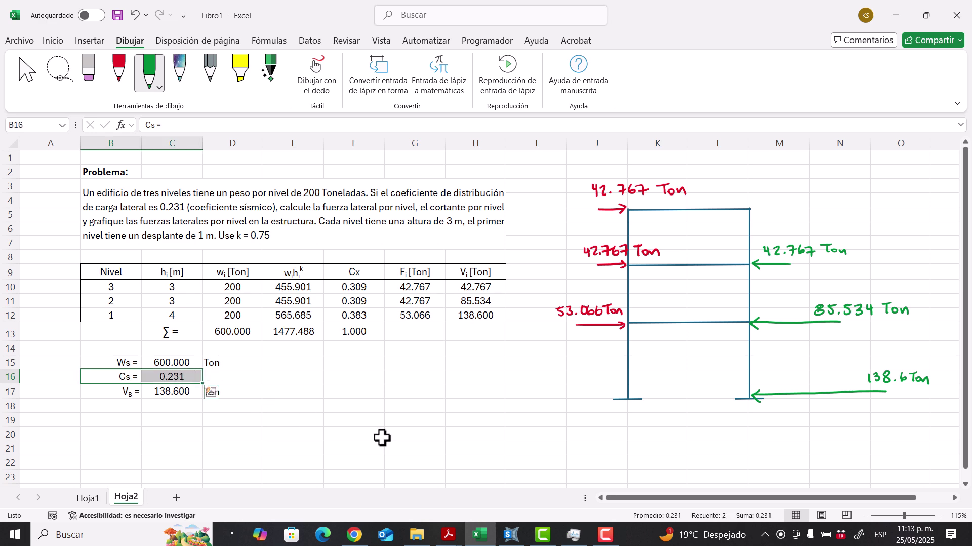
{"action": "left_click", "coordinate": [511, 534]}
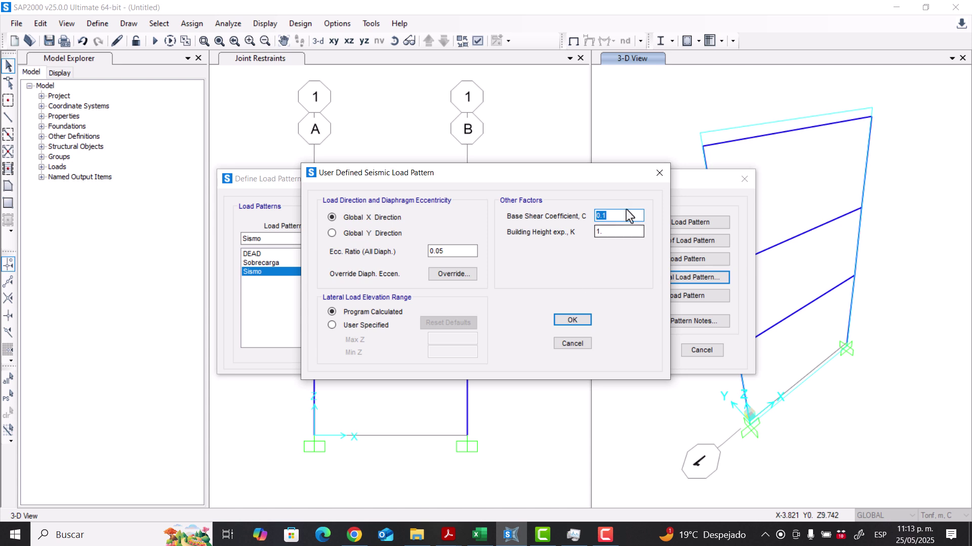
{"action": "left_click", "coordinate": [580, 345]}
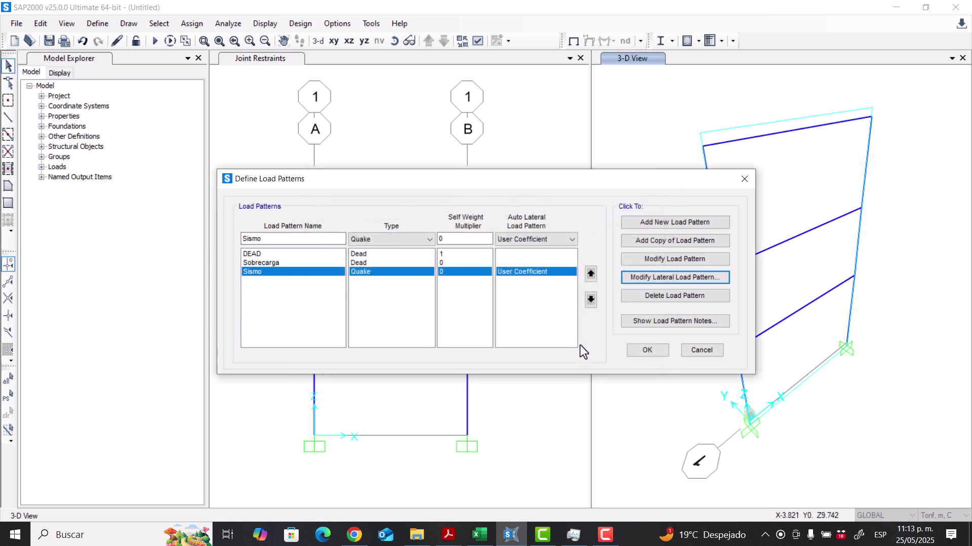
Step: Set the Sismo pattern's auto lateral load to None, apply the modification, review the three load patterns and accept them
{"action": "left_click", "coordinate": [512, 239]}
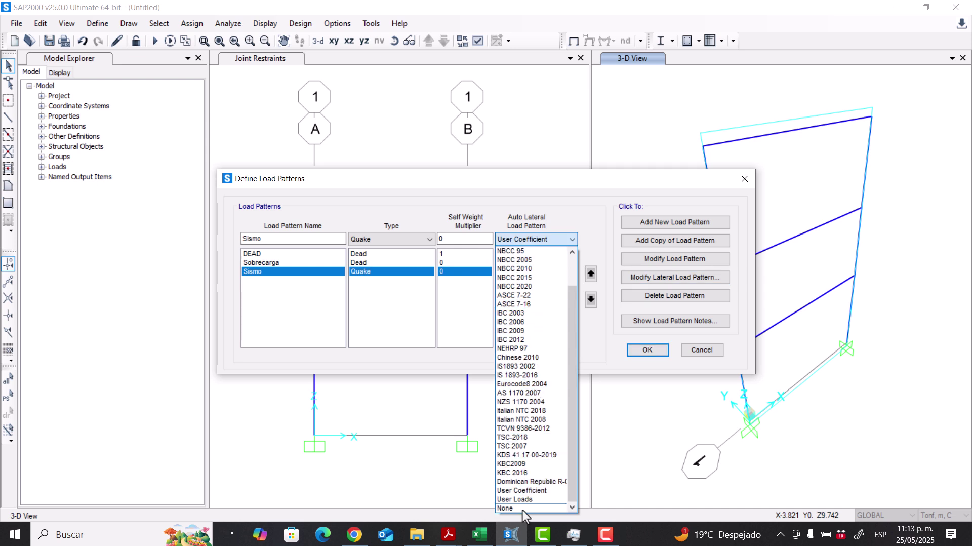
{"action": "left_click", "coordinate": [521, 507]}
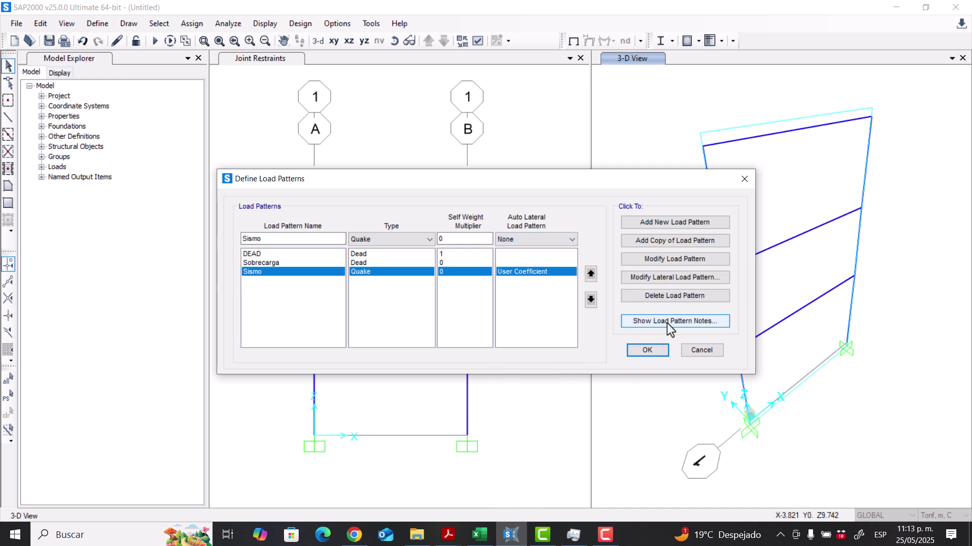
{"action": "left_click", "coordinate": [661, 257]}
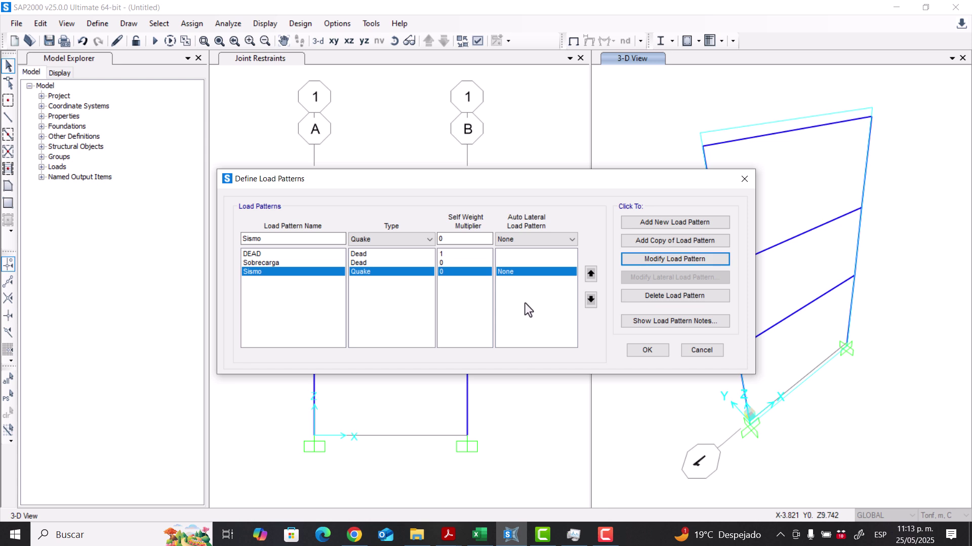
{"action": "left_click", "coordinate": [281, 265]}
{"action": "left_click", "coordinate": [266, 274]}
{"action": "left_click", "coordinate": [262, 253]}
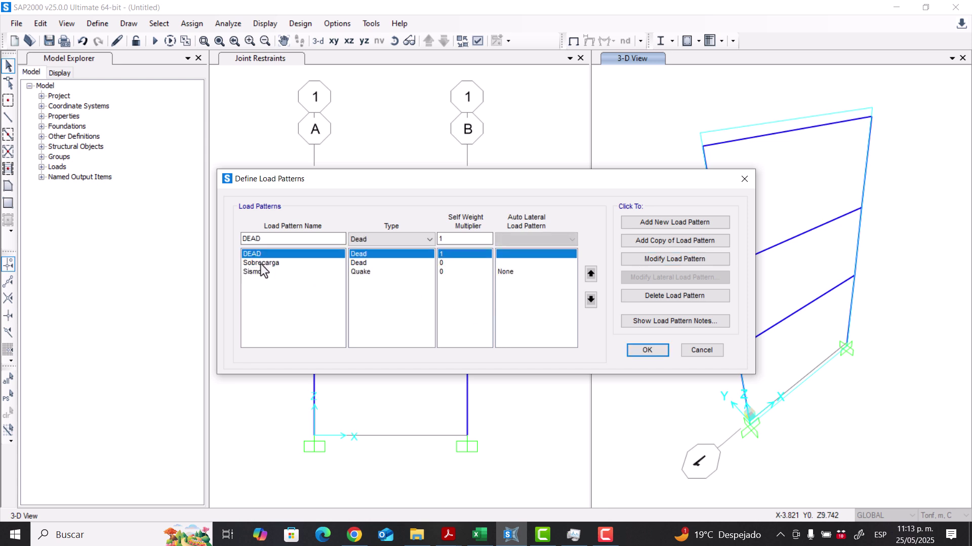
{"action": "left_click", "coordinate": [261, 263]}
{"action": "left_click", "coordinate": [260, 272]}
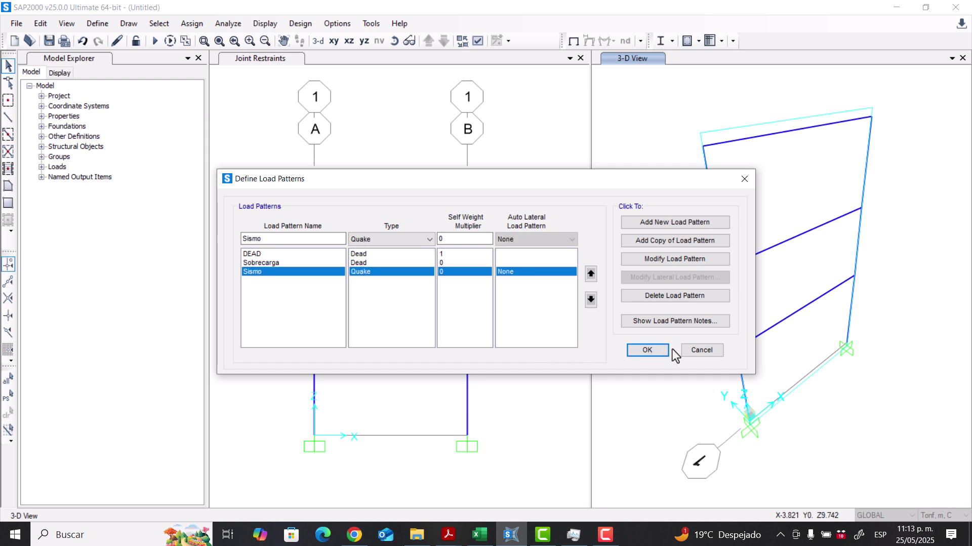
{"action": "left_click", "coordinate": [647, 349]}
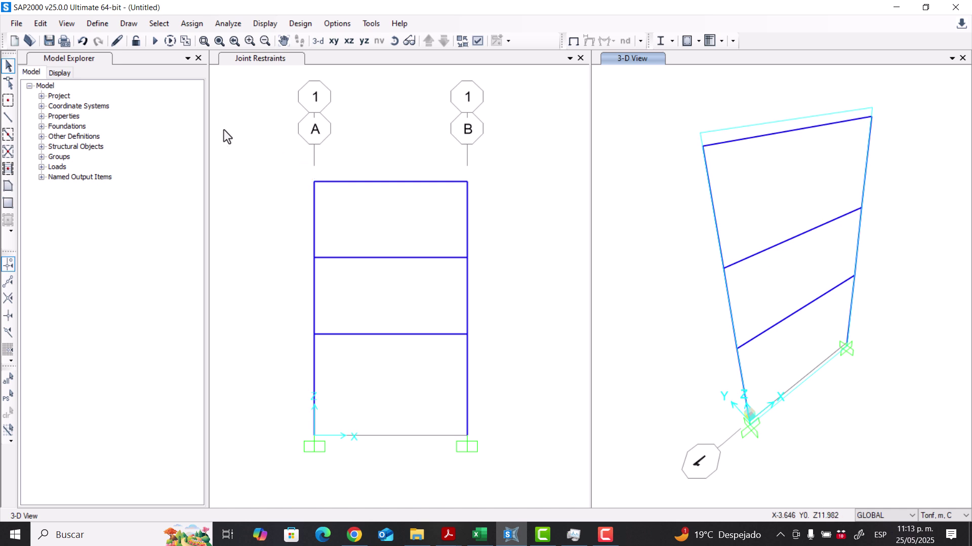
{"action": "left_click", "coordinate": [98, 25]}
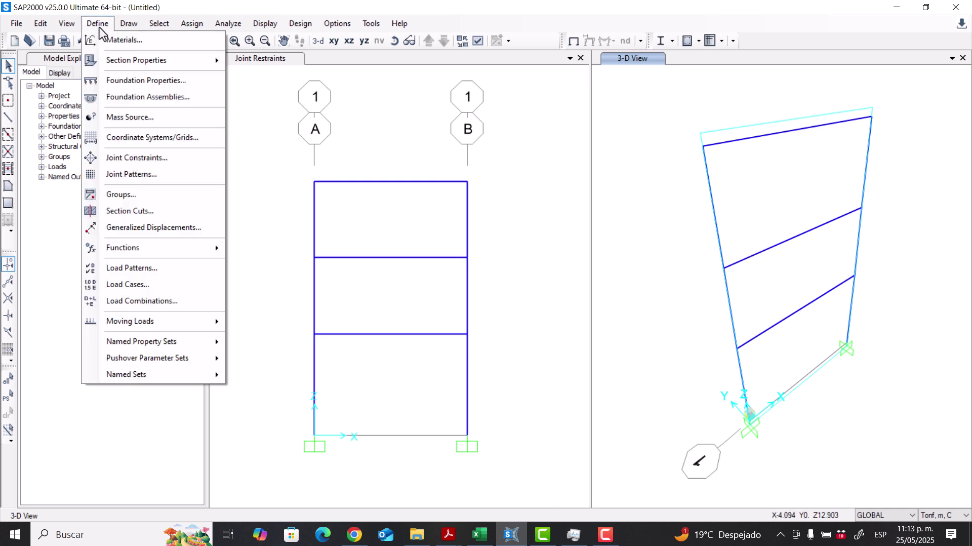
{"action": "left_click", "coordinate": [99, 25]}
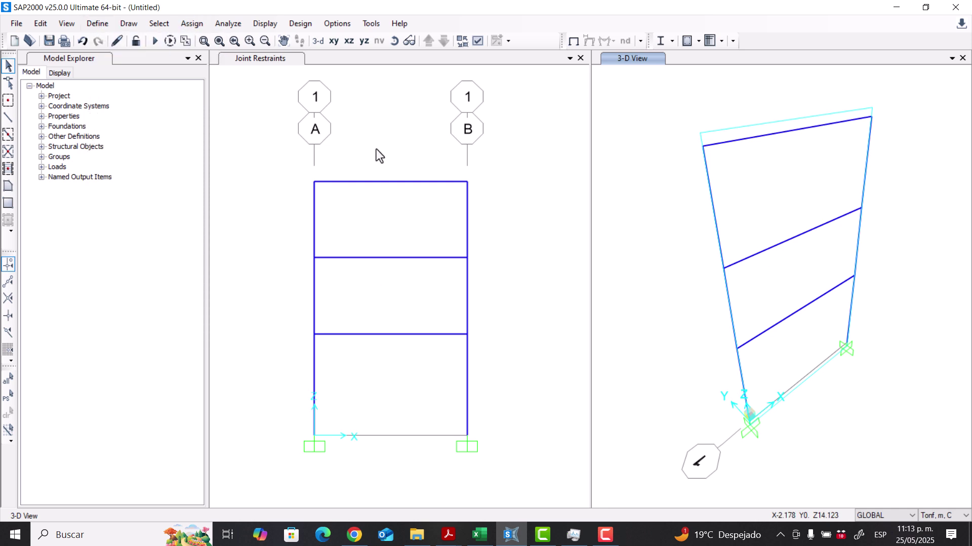
Step: Select the three beams in the X-Z view and start assigning a distributed frame load to them under the Sobrecarga pattern
{"action": "left_click_drag", "start_coordinate": [403, 146], "coordinate": [380, 373]}
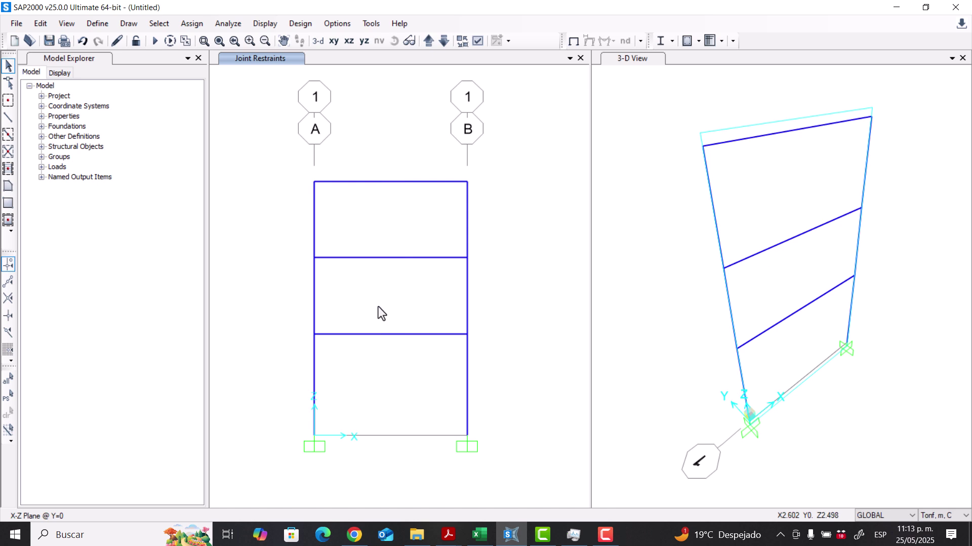
{"action": "left_click", "coordinate": [192, 24]}
{"action": "mouse_move", "coordinate": [219, 57]}
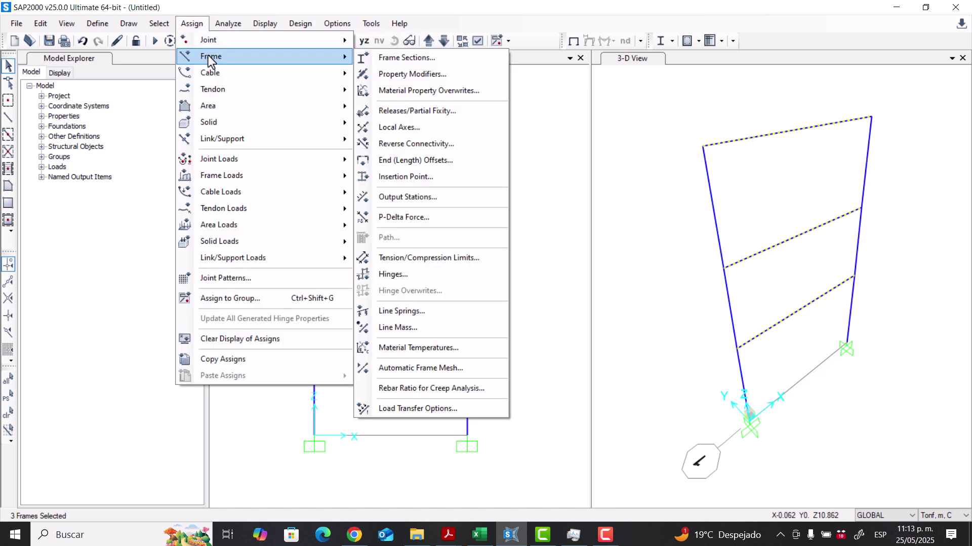
{"action": "mouse_move", "coordinate": [336, 179]}
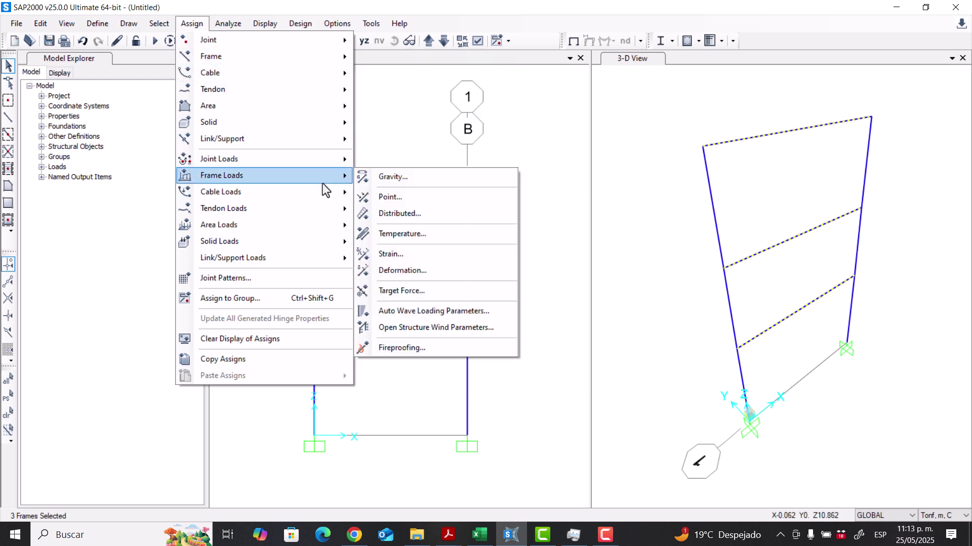
{"action": "left_click", "coordinate": [393, 215]}
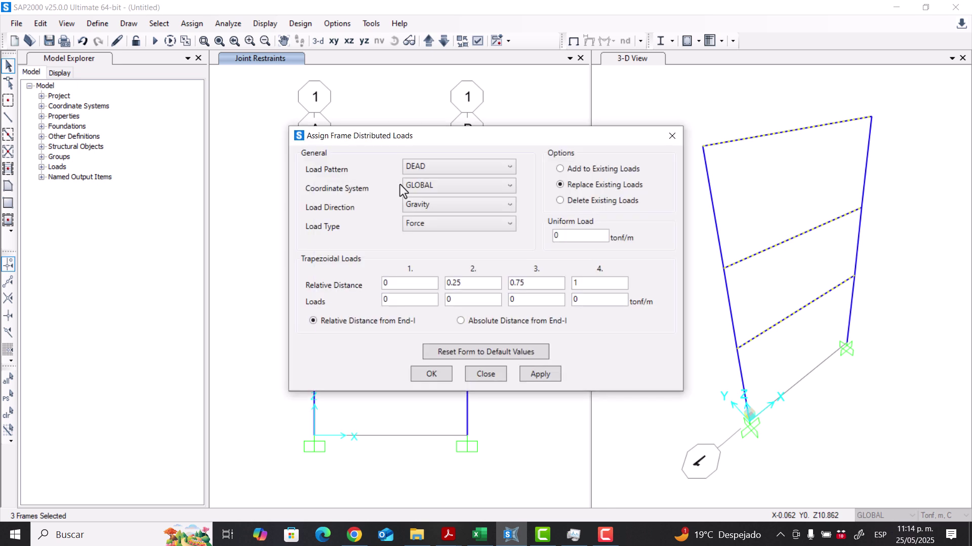
{"action": "left_click", "coordinate": [497, 168]}
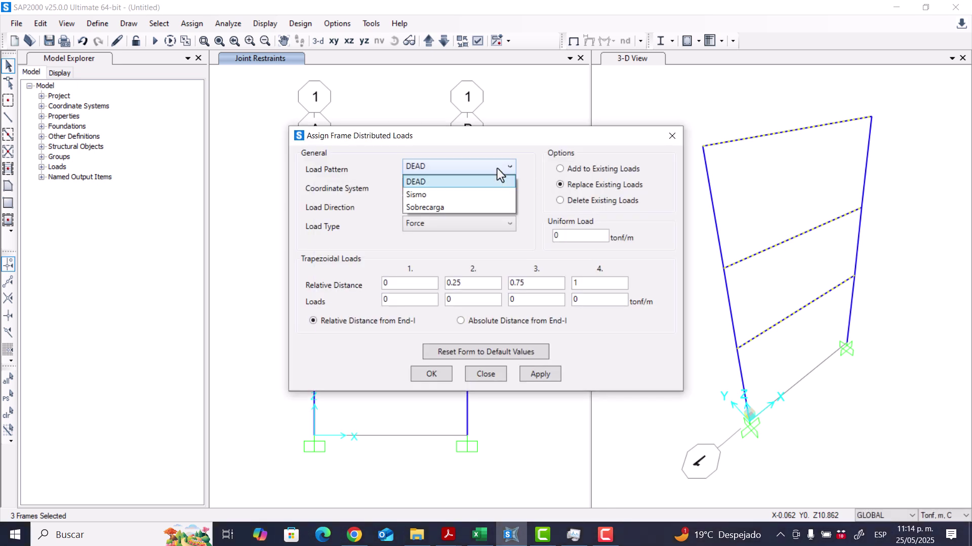
{"action": "left_click", "coordinate": [467, 207]}
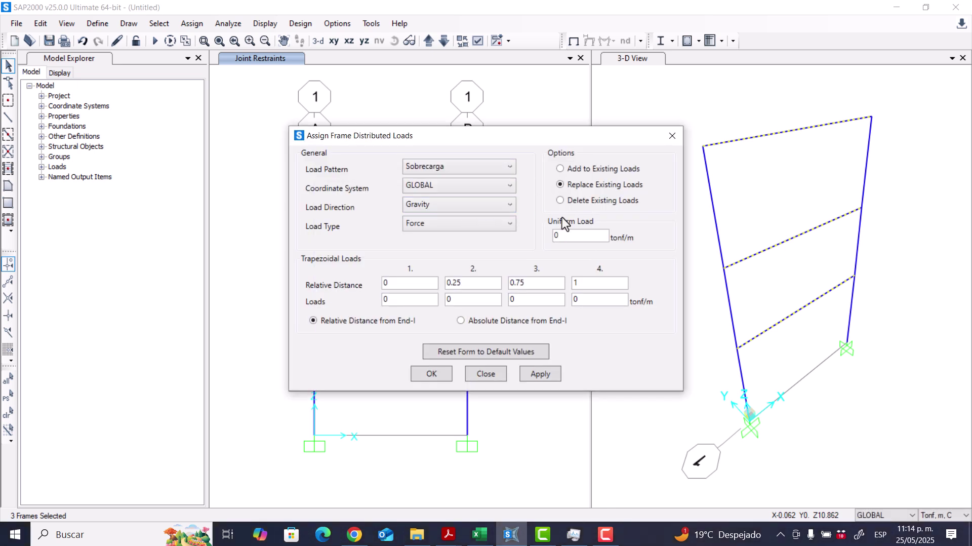
{"action": "double_click", "coordinate": [558, 236]}
Step: Switch to Excel and check the level 3 weight wi in cell D10
{"action": "left_click", "coordinate": [485, 535]}
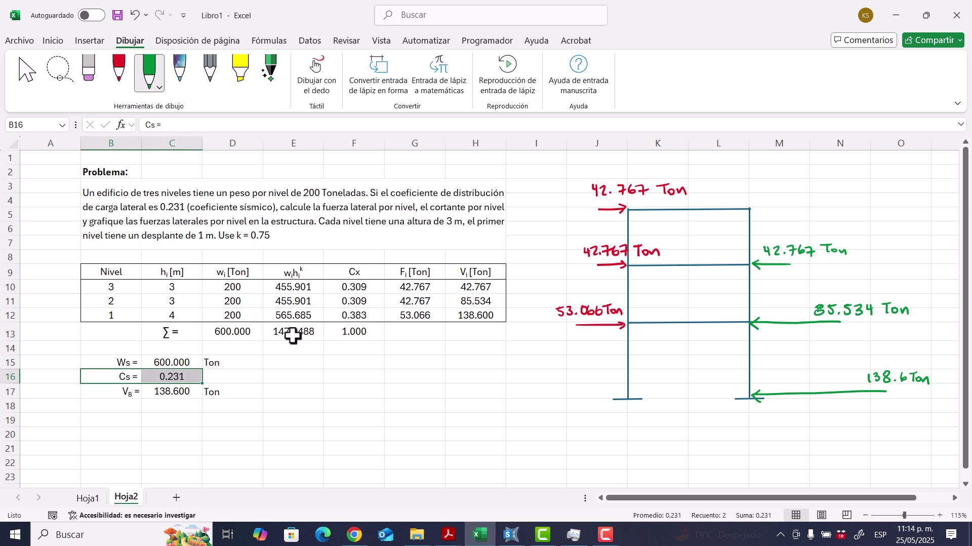
{"action": "left_click", "coordinate": [228, 284]}
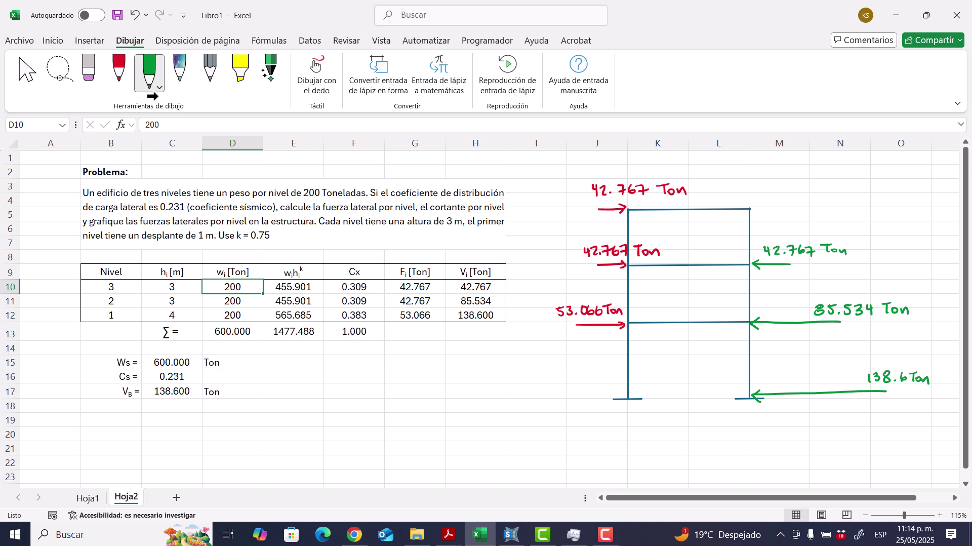
{"action": "left_click", "coordinate": [155, 84]}
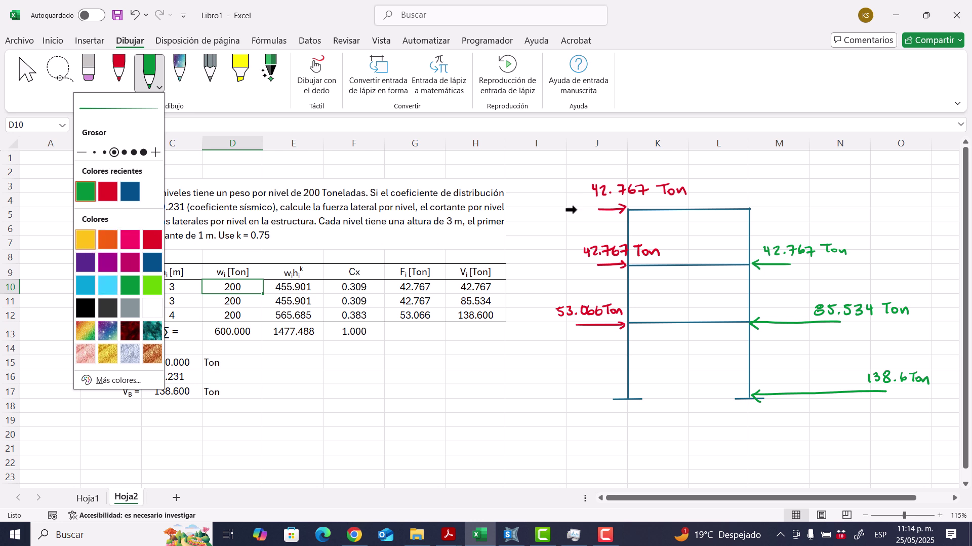
{"action": "left_click", "coordinate": [623, 194]}
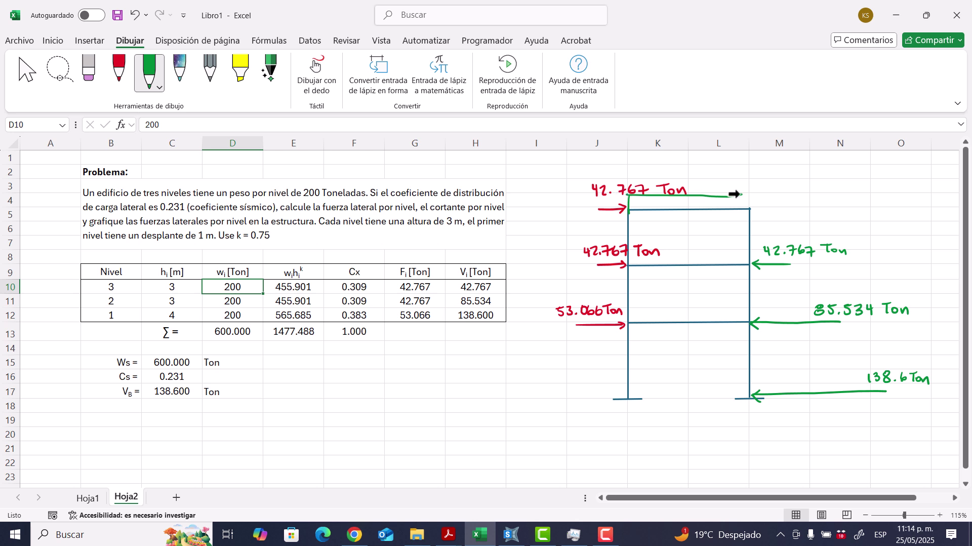
{"action": "key", "text": "ctrl+z"}
{"action": "key", "text": "ctrl+z"}
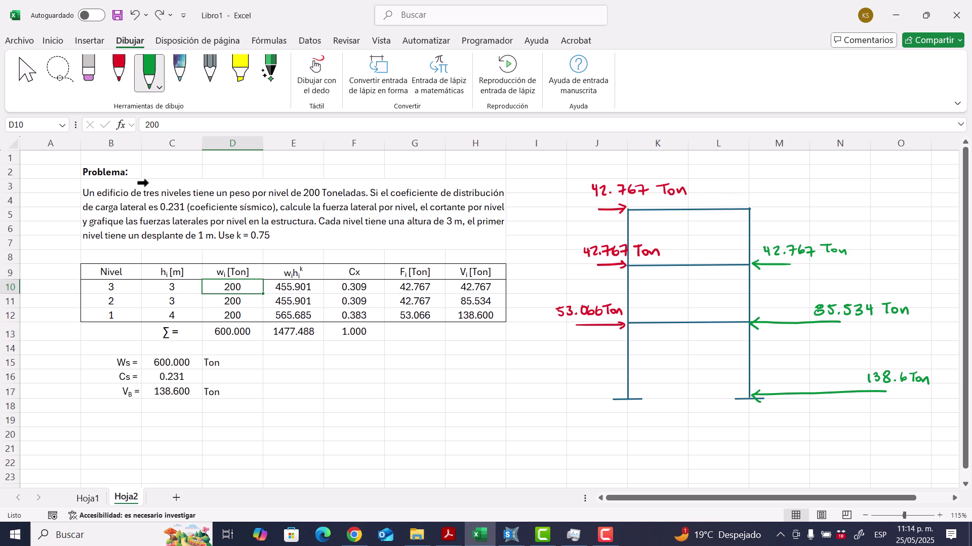
Step: Change the pen colour to yellow and sketch a distributed load with downward arrows over the top beam of the frame diagram
{"action": "left_click", "coordinate": [153, 85]}
{"action": "left_click", "coordinate": [151, 85]}
{"action": "left_click", "coordinate": [152, 85]}
{"action": "left_click", "coordinate": [85, 239]}
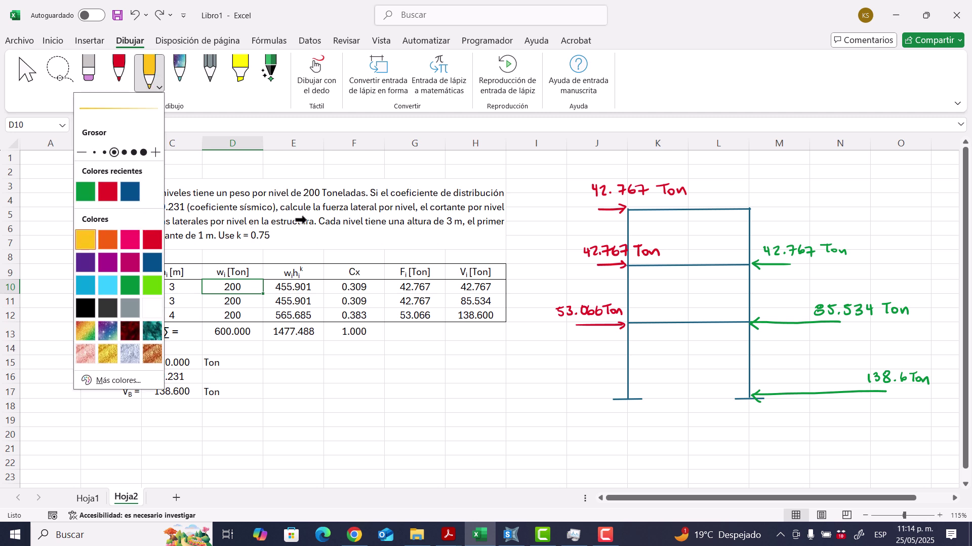
{"action": "left_click_drag", "start_coordinate": [627, 194], "coordinate": [628, 206]}
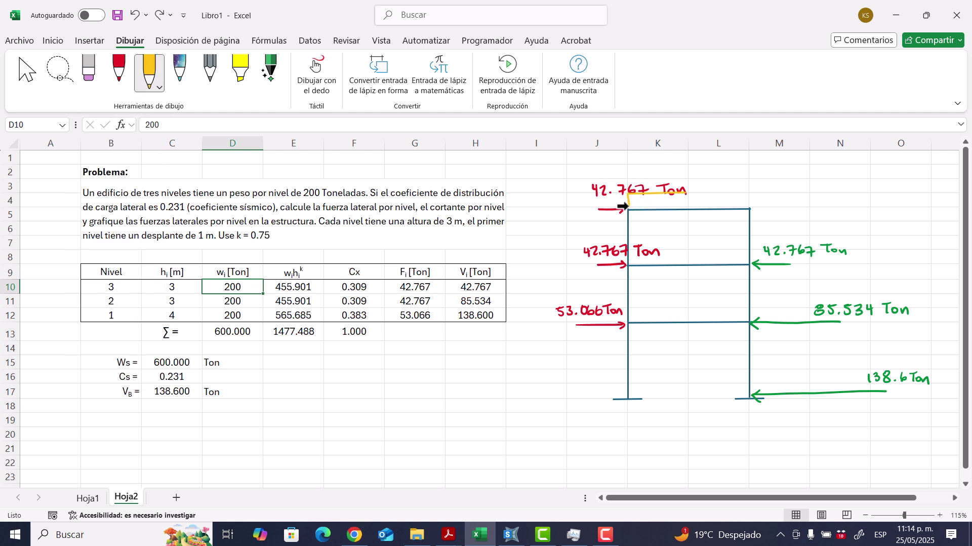
{"action": "mouse_move", "coordinate": [749, 192]}
{"action": "left_mouse_down"}
{"action": "mouse_move", "coordinate": [749, 205]}
{"action": "mouse_move", "coordinate": [695, 208]}
{"action": "left_mouse_up"}
{"action": "left_click_drag", "start_coordinate": [692, 203], "coordinate": [632, 203]}
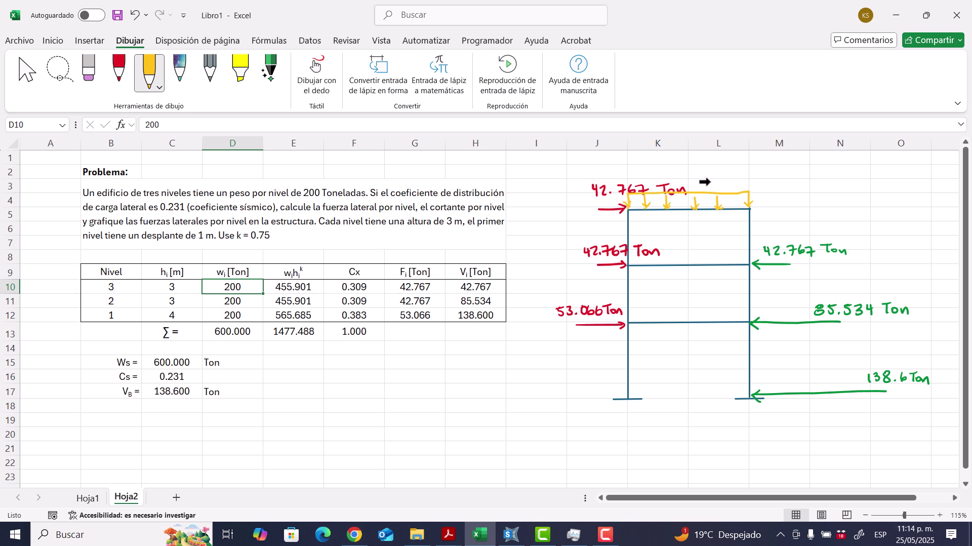
{"action": "left_click_drag", "start_coordinate": [723, 181], "coordinate": [723, 182]}
{"action": "left_click_drag", "start_coordinate": [734, 181], "coordinate": [733, 183]}
Step: Switch back to SAP2000 and calculate the uniform load with the formula 200/6 in tonf and m
{"action": "left_click", "coordinate": [511, 534]}
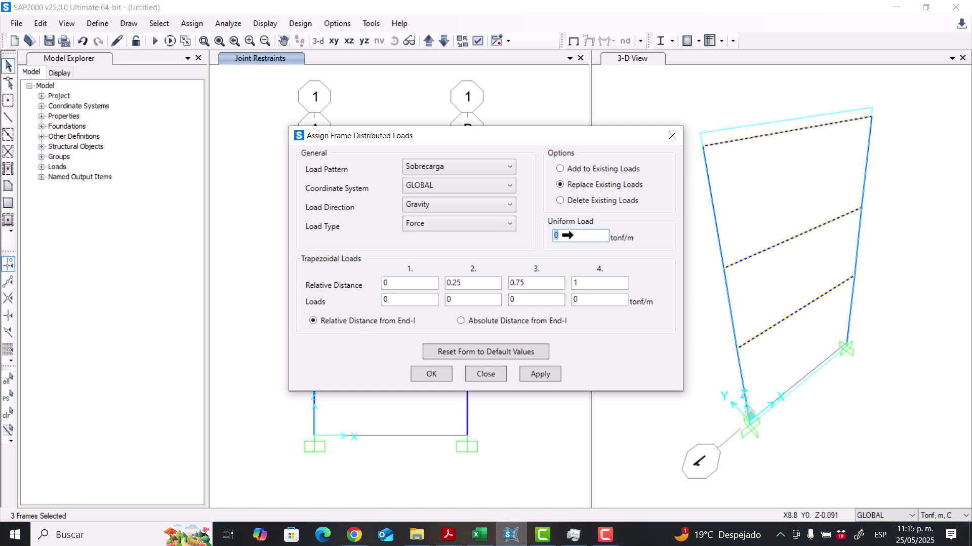
{"action": "double_click", "coordinate": [567, 235], "text": "shift"}
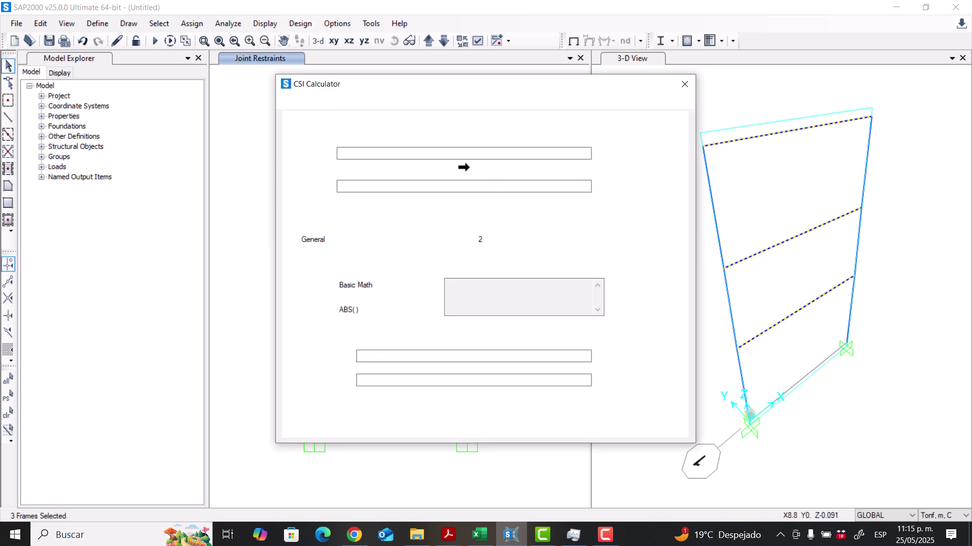
{"action": "left_click_drag", "start_coordinate": [464, 113], "coordinate": [371, 103]}
{"action": "double_click", "coordinate": [246, 173]}
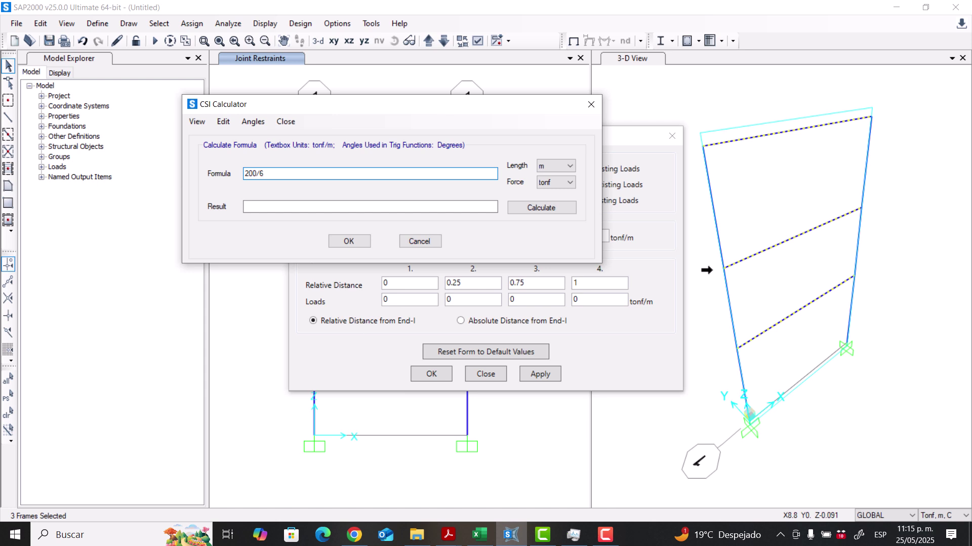
{"action": "left_click", "coordinate": [534, 207]}
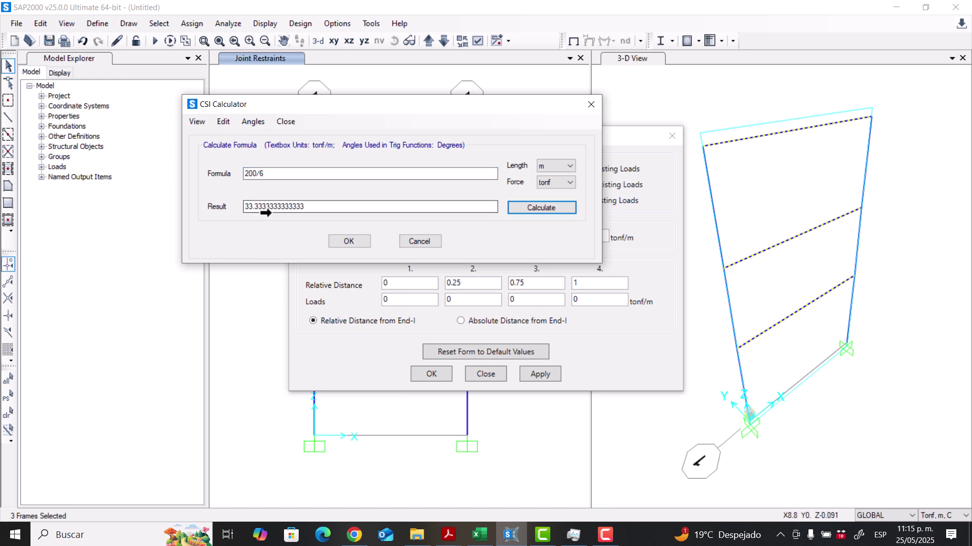
{"action": "left_click", "coordinate": [348, 241]}
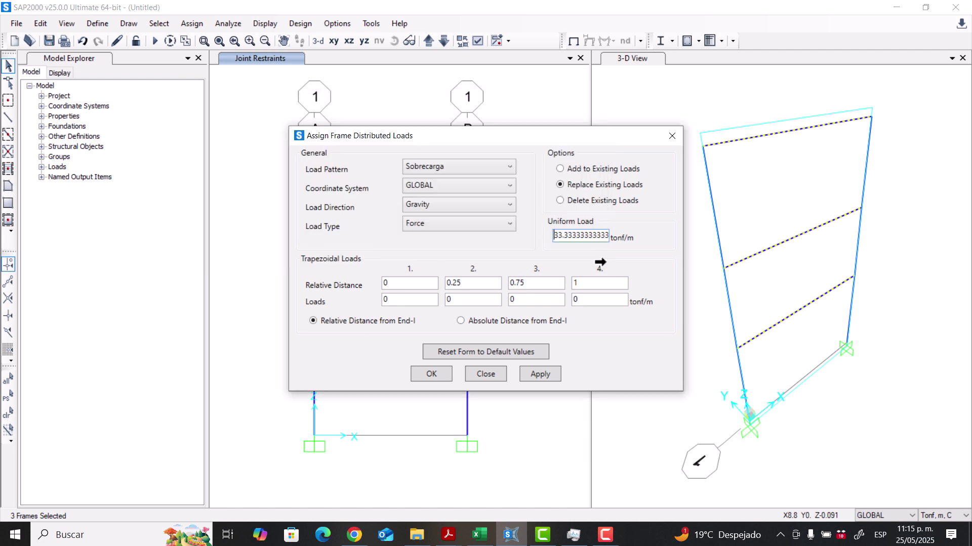
Step: Apply the Sobrecarga uniform load to the three beams as a force in the global Gravity direction, replacing existing loads
{"action": "left_click_drag", "start_coordinate": [466, 137], "coordinate": [695, 166]}
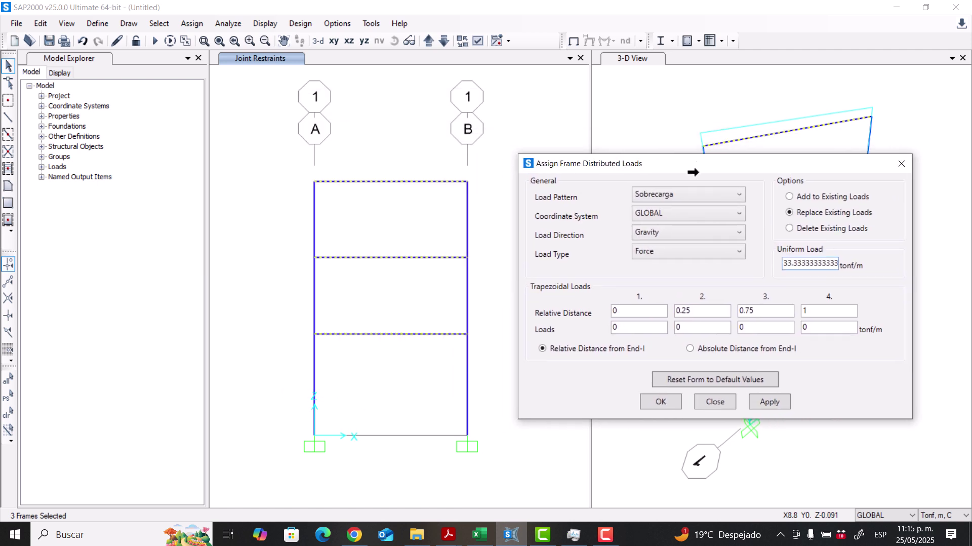
{"action": "left_click", "coordinate": [663, 213]}
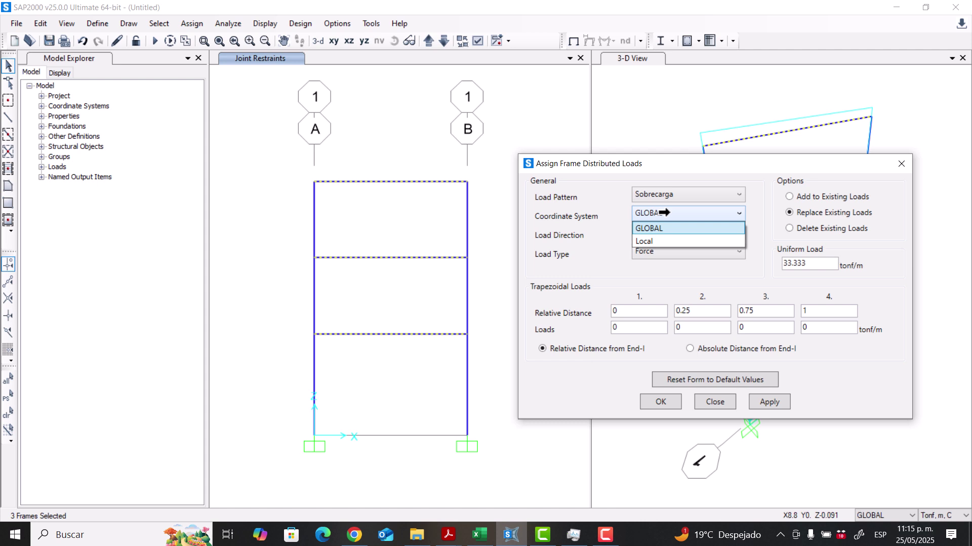
{"action": "left_click", "coordinate": [663, 213]}
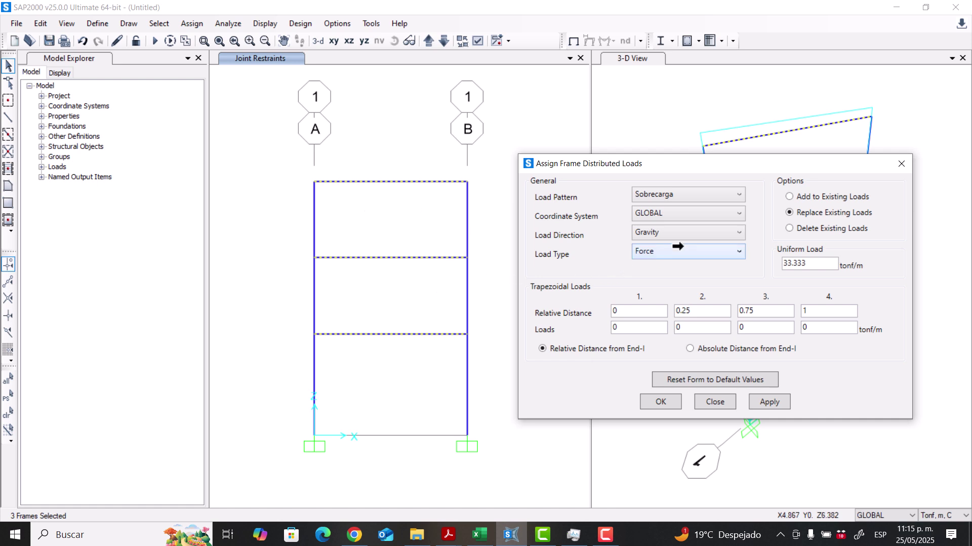
{"action": "left_click", "coordinate": [682, 231]}
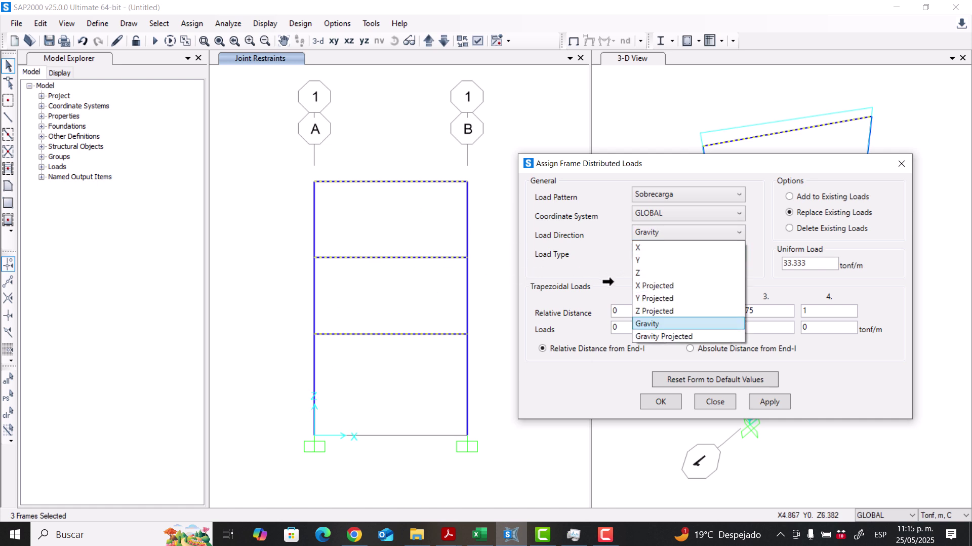
{"action": "left_click", "coordinate": [657, 232]}
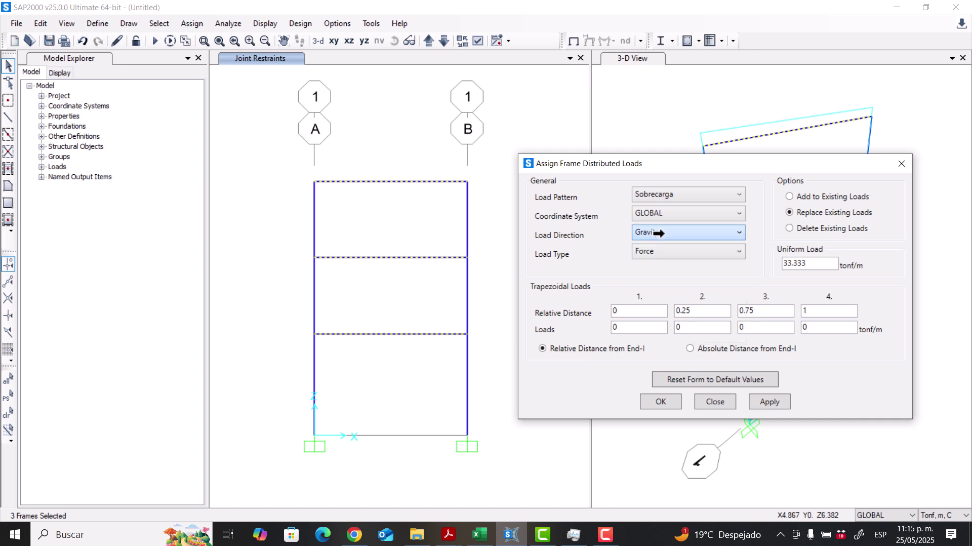
{"action": "left_click", "coordinate": [636, 252]}
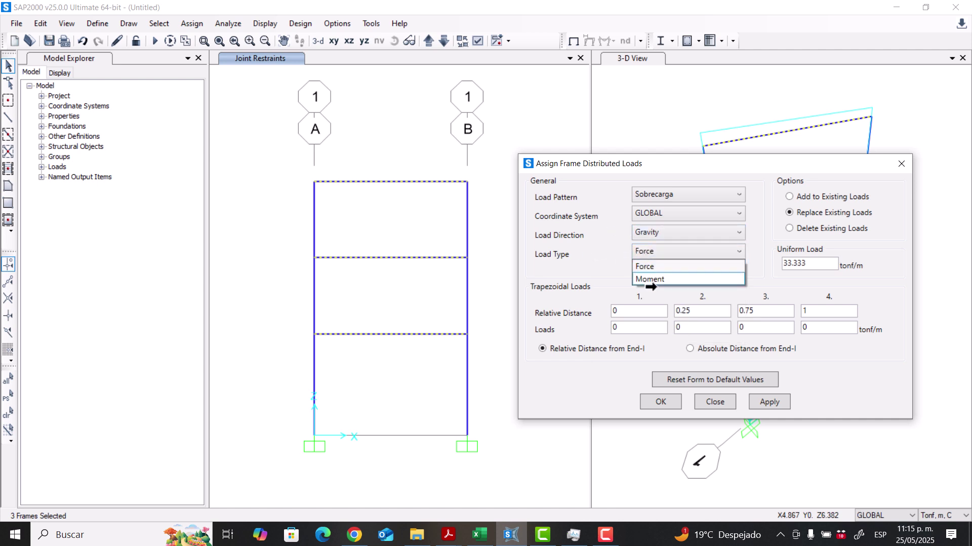
{"action": "left_click", "coordinate": [681, 250]}
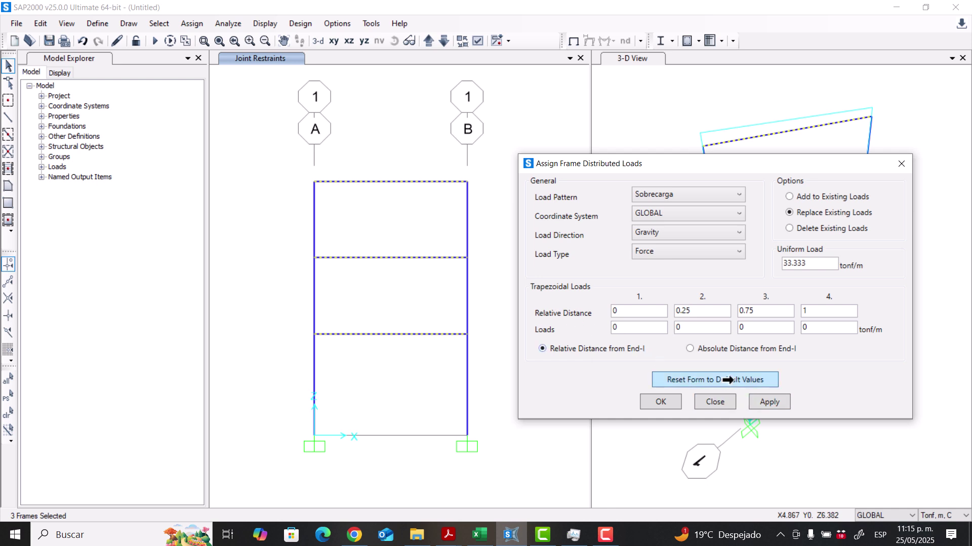
{"action": "left_click", "coordinate": [766, 401]}
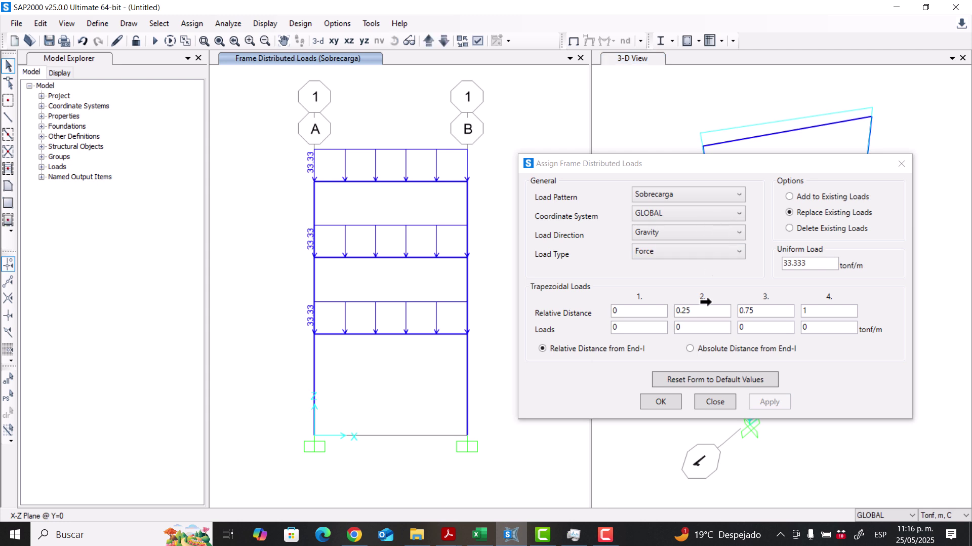
Step: Finish the distributed load assignment and start assigning joint forces with Sismo as the load pattern
{"action": "left_click", "coordinate": [658, 400]}
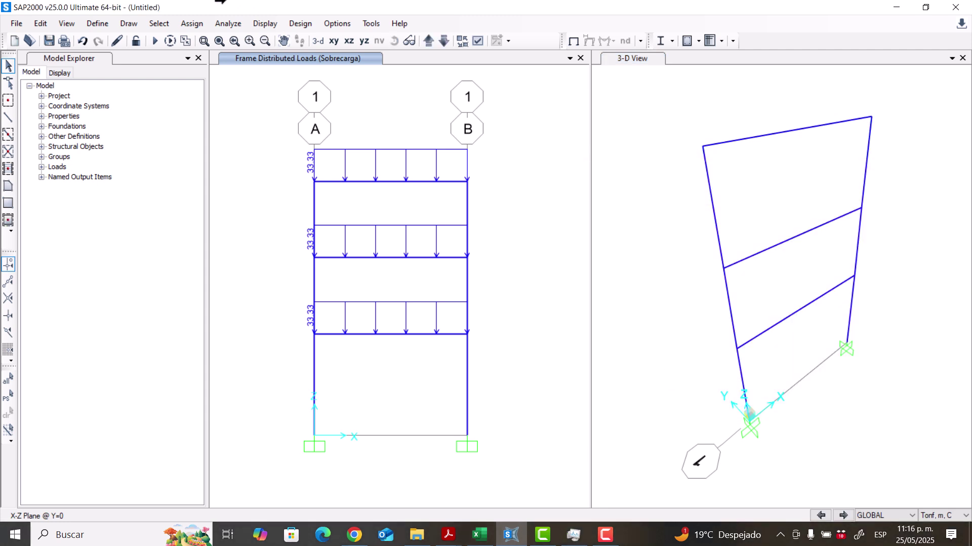
{"action": "left_click", "coordinate": [192, 24]}
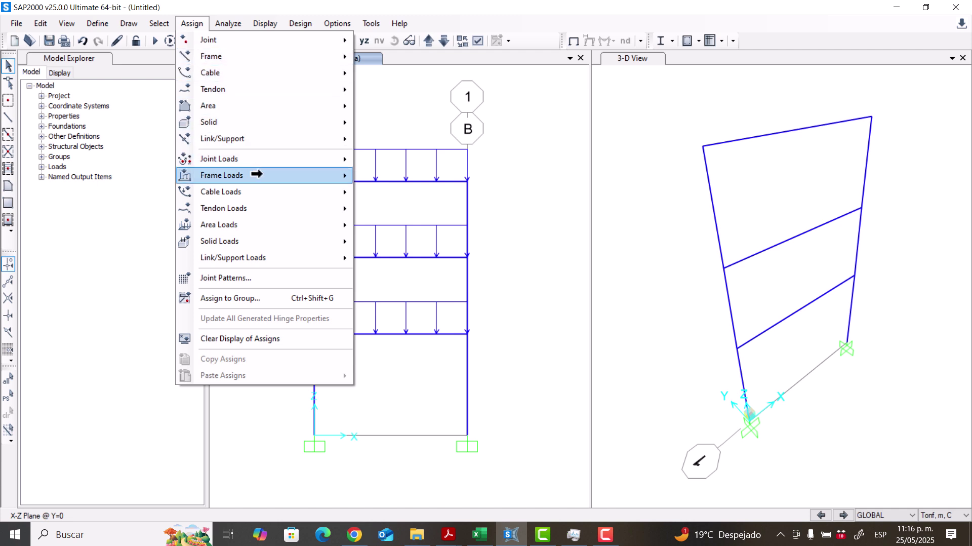
{"action": "mouse_move", "coordinate": [263, 170]}
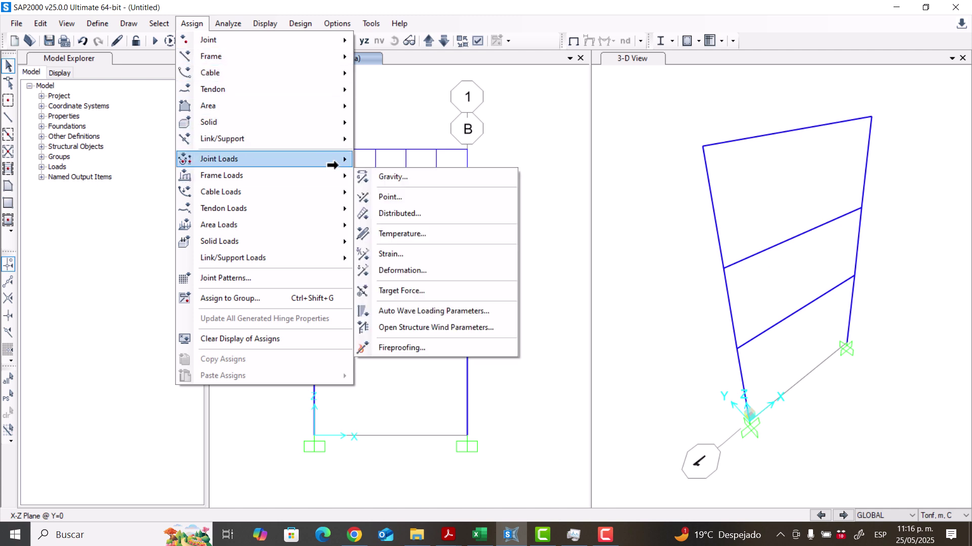
{"action": "mouse_move", "coordinate": [329, 160]}
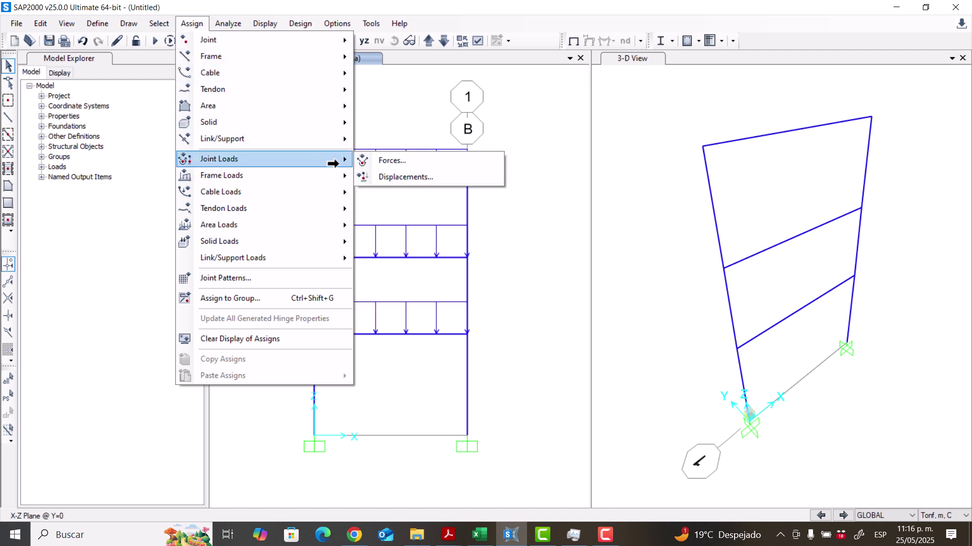
{"action": "left_click", "coordinate": [380, 159]}
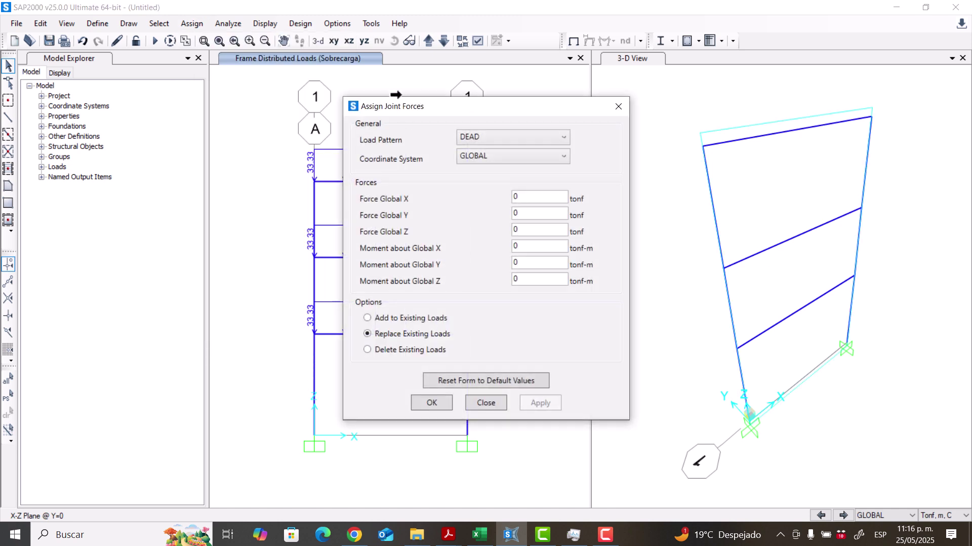
{"action": "left_click_drag", "start_coordinate": [429, 103], "coordinate": [531, 111]}
{"action": "left_click", "coordinate": [646, 138]}
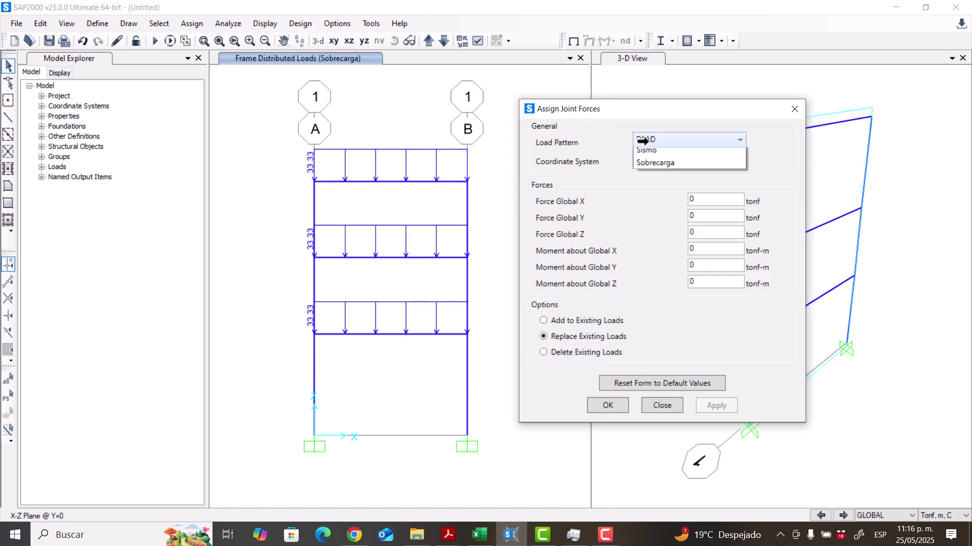
{"action": "left_click", "coordinate": [650, 164]}
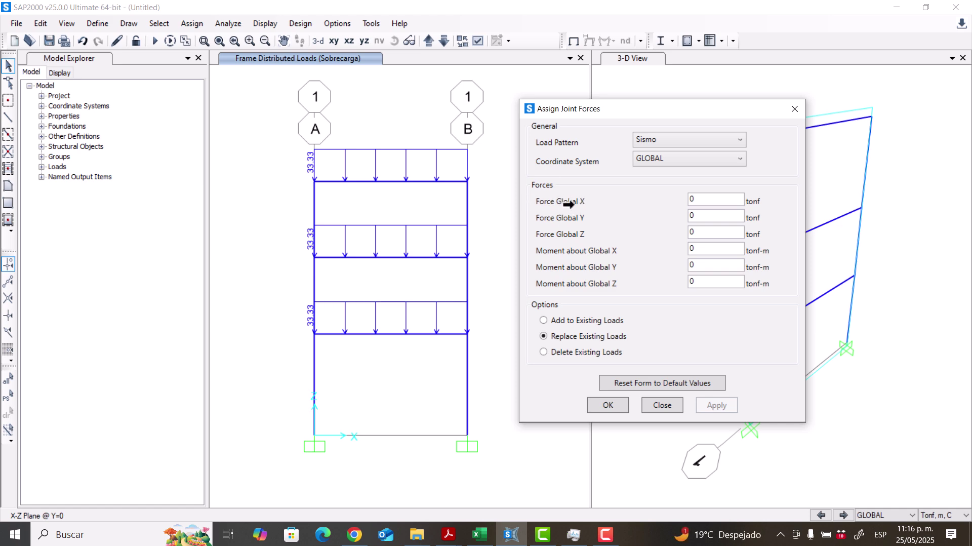
Step: Copy the level 3 lateral force Fi from Excel cell G10 and enter 42.767 tonf as Force Global X in SAP2000
{"action": "key", "text": "alt+Tab"}
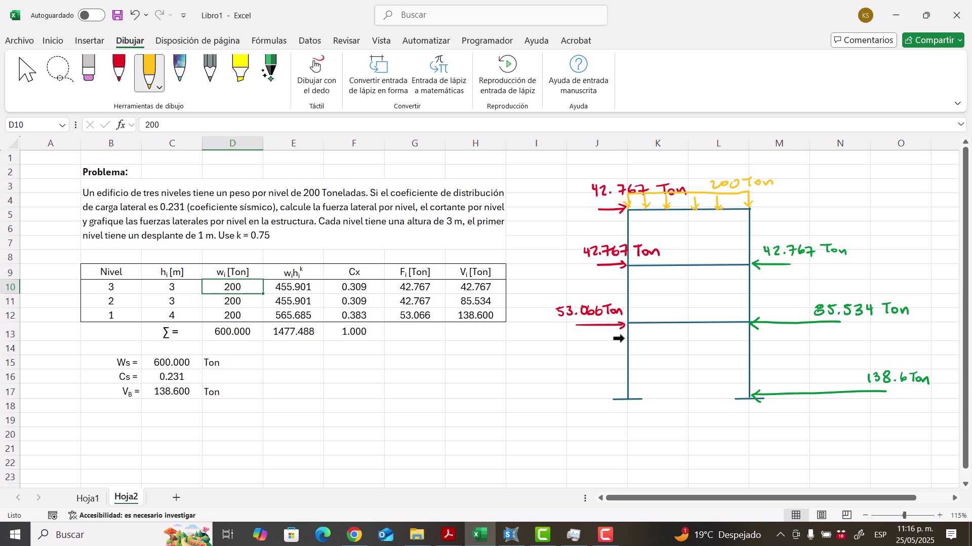
{"action": "key", "text": "alt+Tab"}
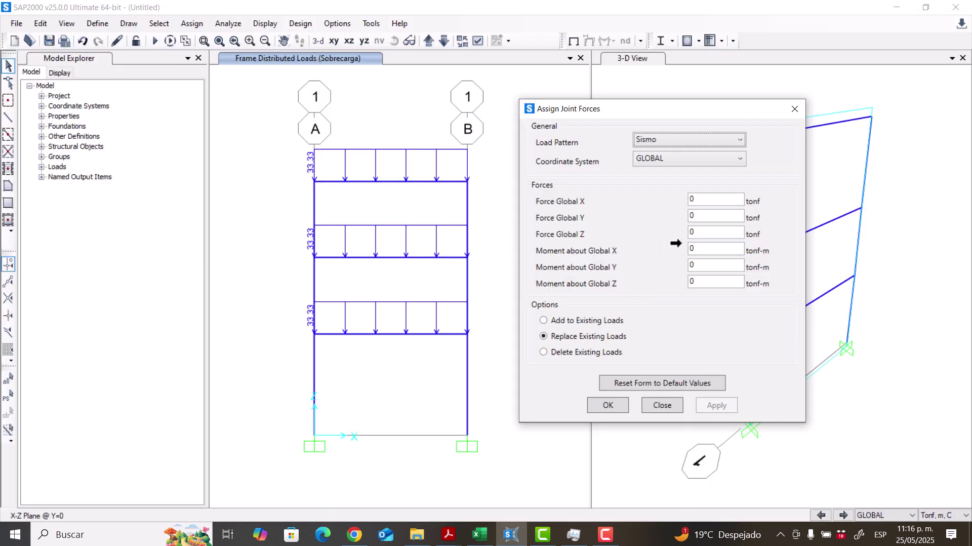
{"action": "left_click", "coordinate": [707, 202]}
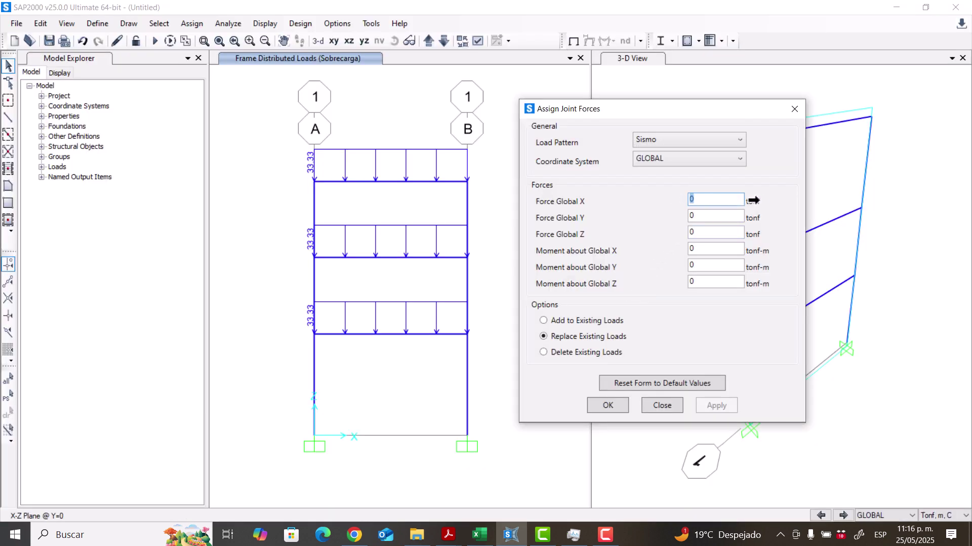
{"action": "key", "text": "alt+Tab"}
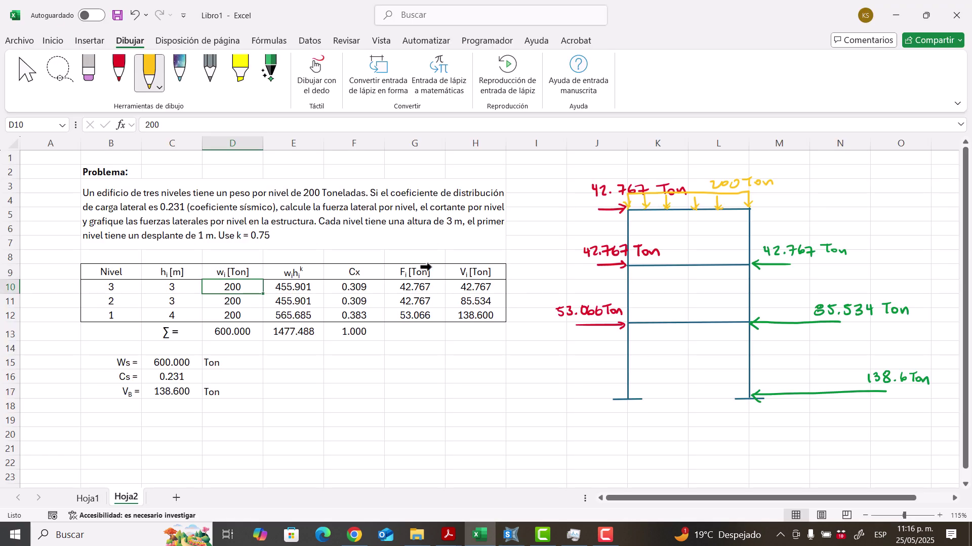
{"action": "left_click", "coordinate": [415, 287]}
{"action": "key", "text": "ctrl+c"}
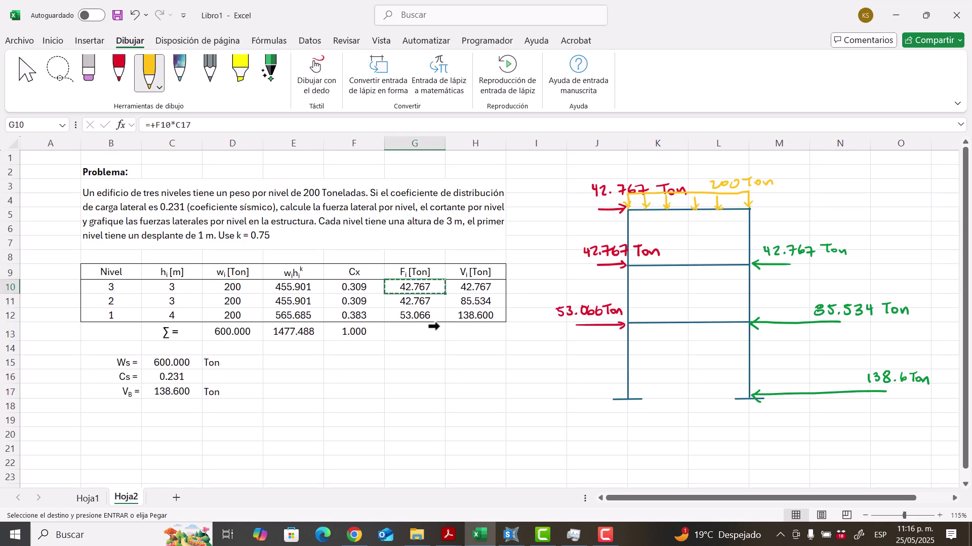
{"action": "key", "text": "alt+Tab"}
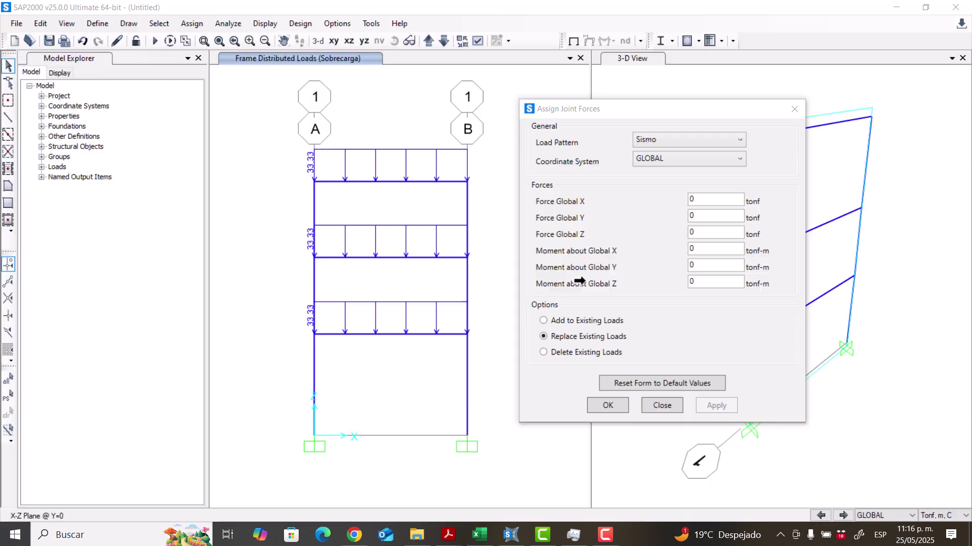
{"action": "key", "text": "ctrl+v"}
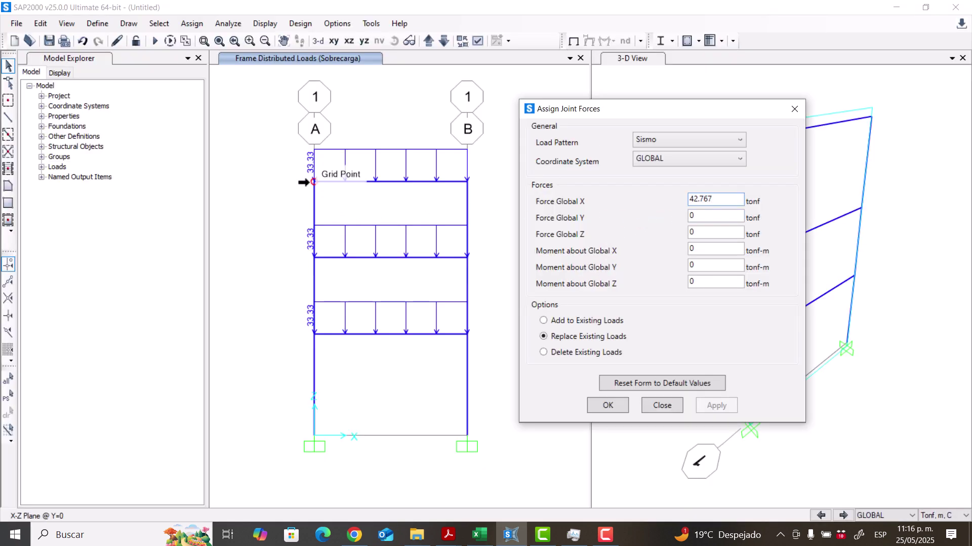
Step: Try window and crossing selections around the top joint of column A, clearing the selection after each comparison
{"action": "left_click_drag", "start_coordinate": [302, 175], "coordinate": [330, 190]}
{"action": "left_click", "coordinate": [289, 176]}
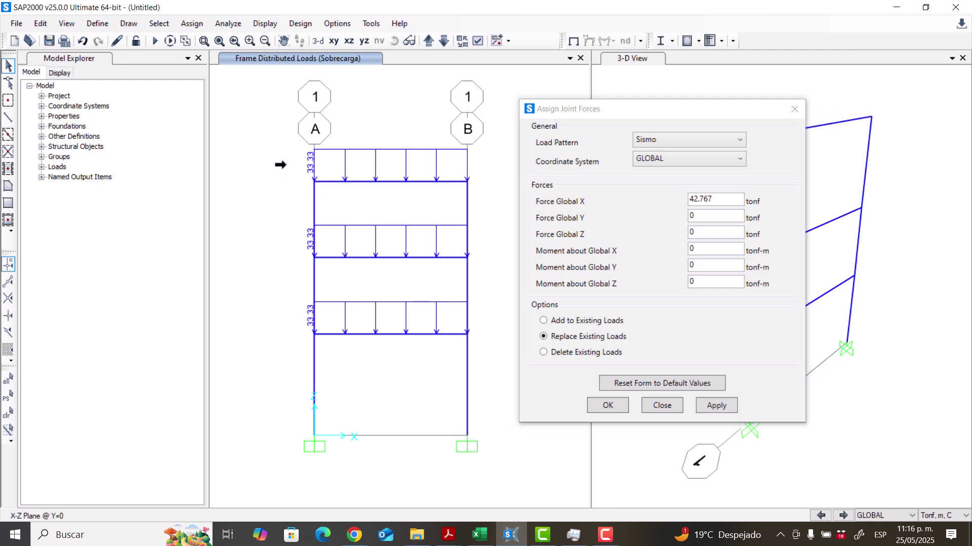
{"action": "left_click_drag", "start_coordinate": [284, 161], "coordinate": [328, 194]}
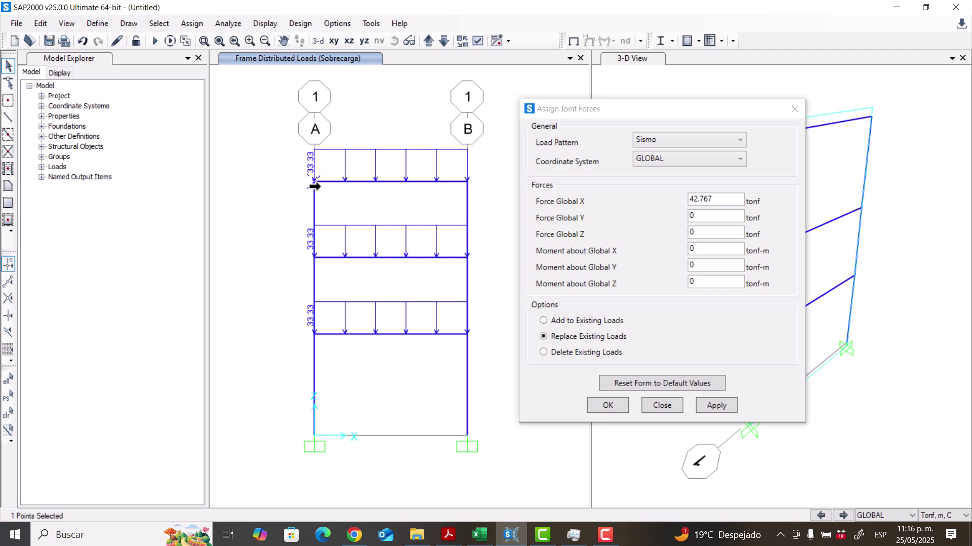
{"action": "left_click_drag", "start_coordinate": [361, 130], "coordinate": [297, 185]}
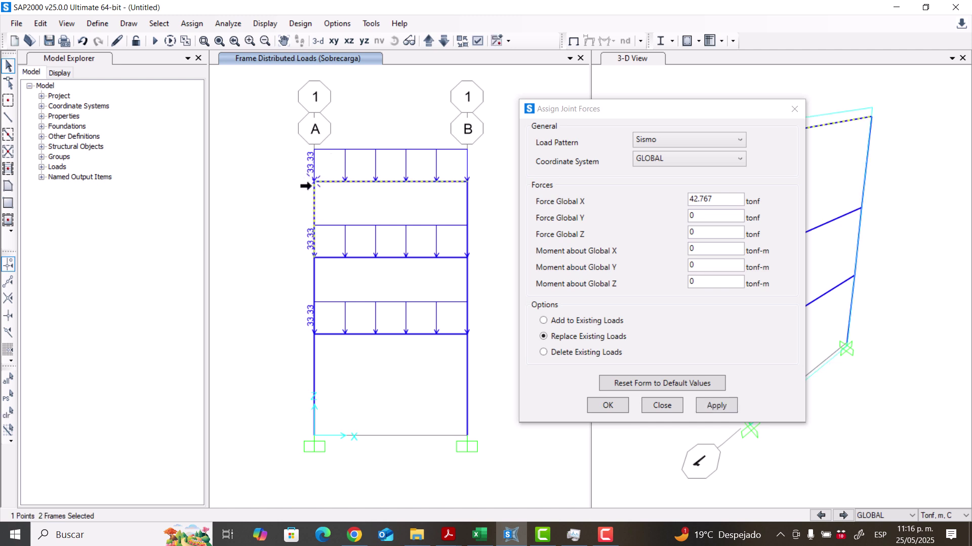
{"action": "mouse_move", "coordinate": [363, 126]}
{"action": "left_mouse_down"}
{"action": "mouse_move", "coordinate": [307, 167]}
{"action": "mouse_move", "coordinate": [285, 202]}
{"action": "left_mouse_up"}
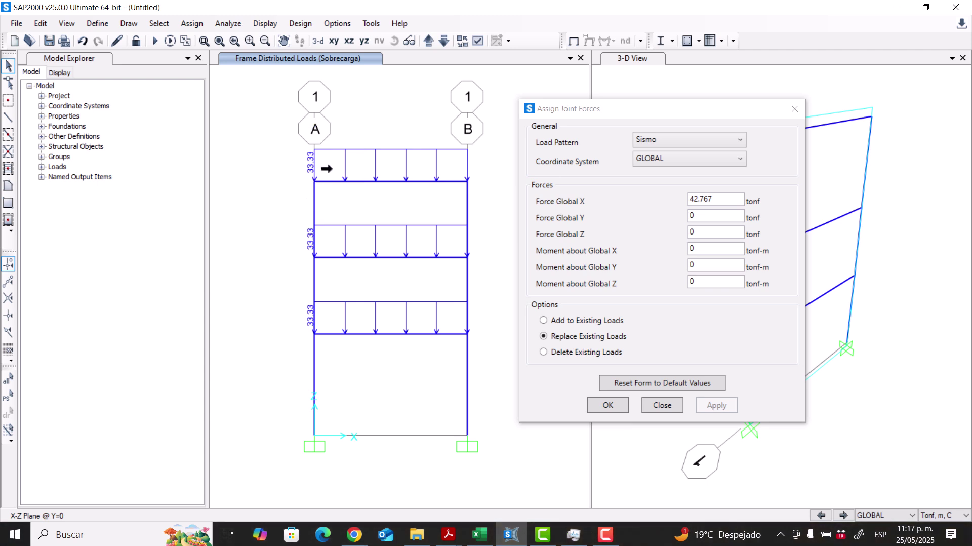
{"action": "left_click_drag", "start_coordinate": [326, 169], "coordinate": [274, 207]}
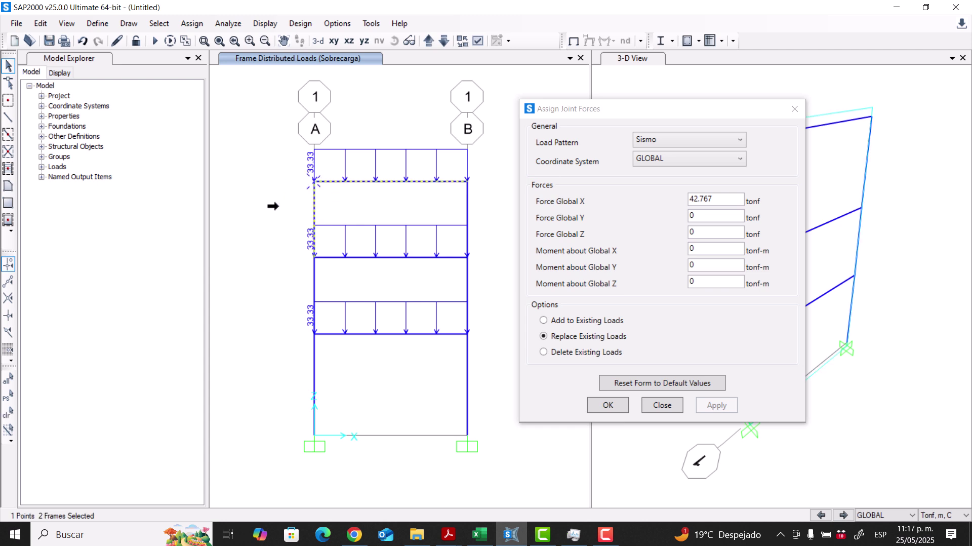
{"action": "left_click", "coordinate": [270, 187]}
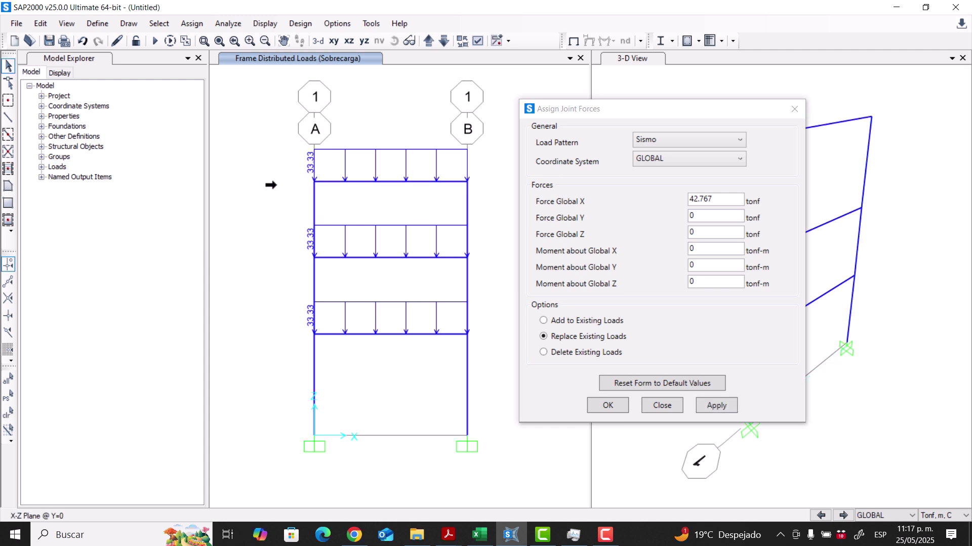
Step: Apply the 42.767 tonf Sismo force in global X to the top joint of column A
{"action": "left_click", "coordinate": [351, 200]}
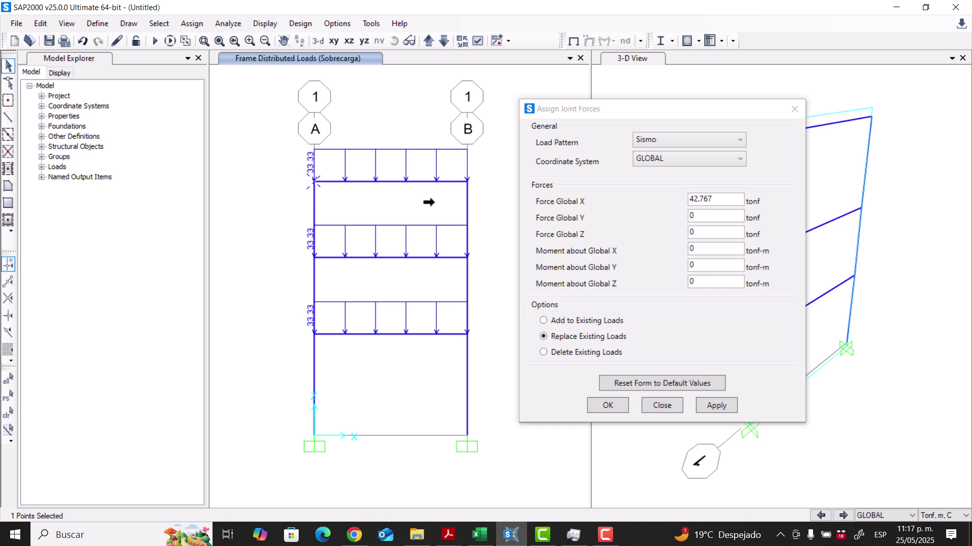
{"action": "left_click", "coordinate": [715, 407]}
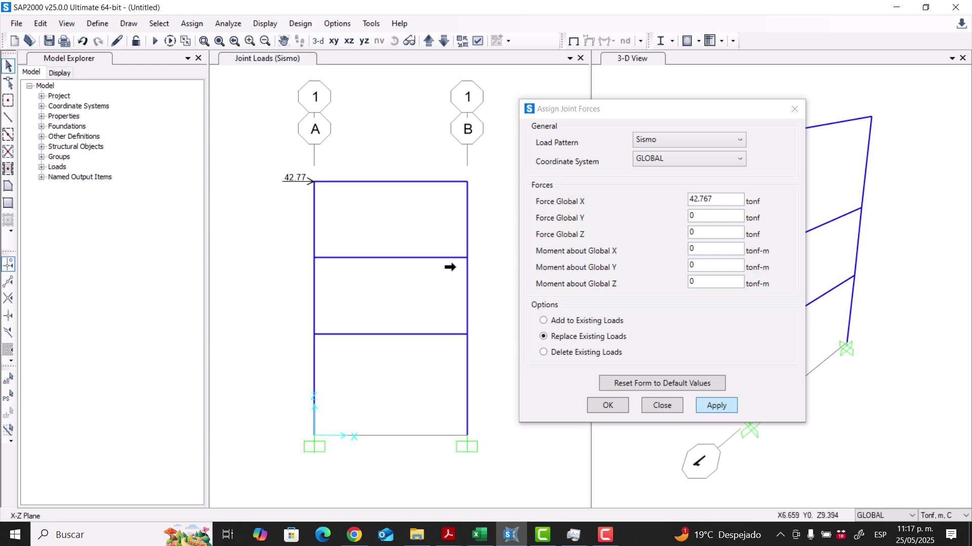
Step: Check the level 2 force in Excel cell G11 and apply 42.767 tonf in global X to the level 2 joint of column A in SAP2000
{"action": "key", "text": "alt+Tab"}
{"action": "left_click", "coordinate": [416, 303]}
{"action": "key", "text": "Escape"}
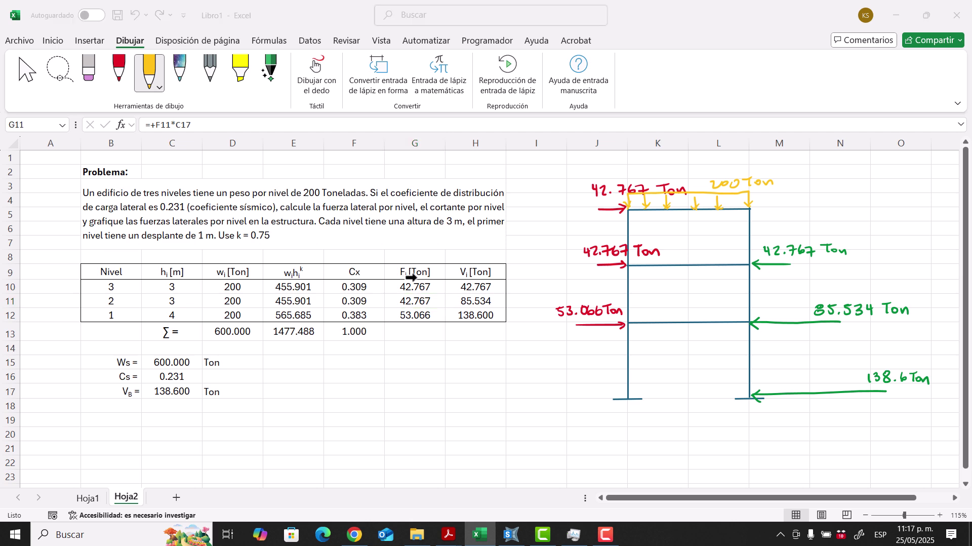
{"action": "key", "text": "alt+Tab"}
{"action": "left_click", "coordinate": [314, 257]}
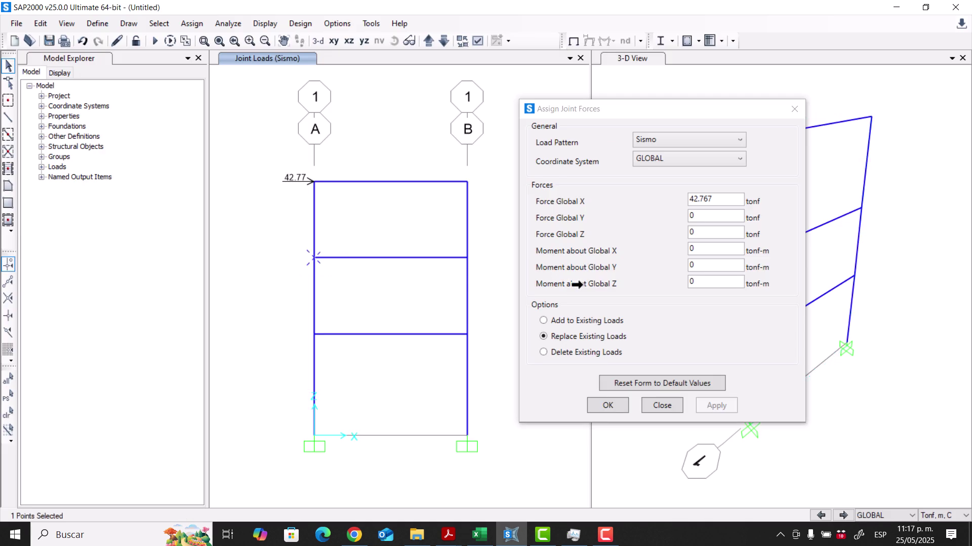
{"action": "left_click", "coordinate": [716, 405]}
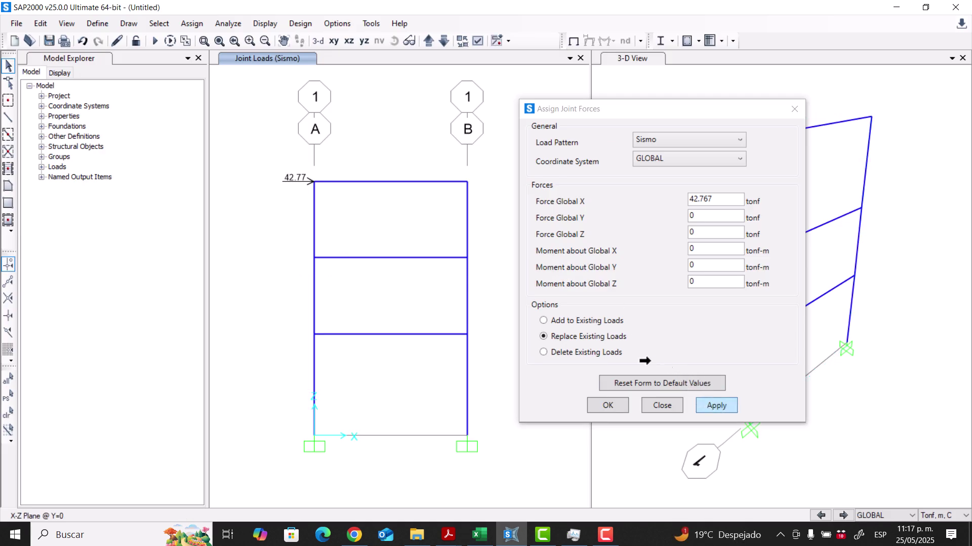
Step: Copy the level 1 force from Excel cell G12 and apply 53.066 tonf in global X to SAP2000's level 1 joint on column A
{"action": "key", "text": "alt+Tab"}
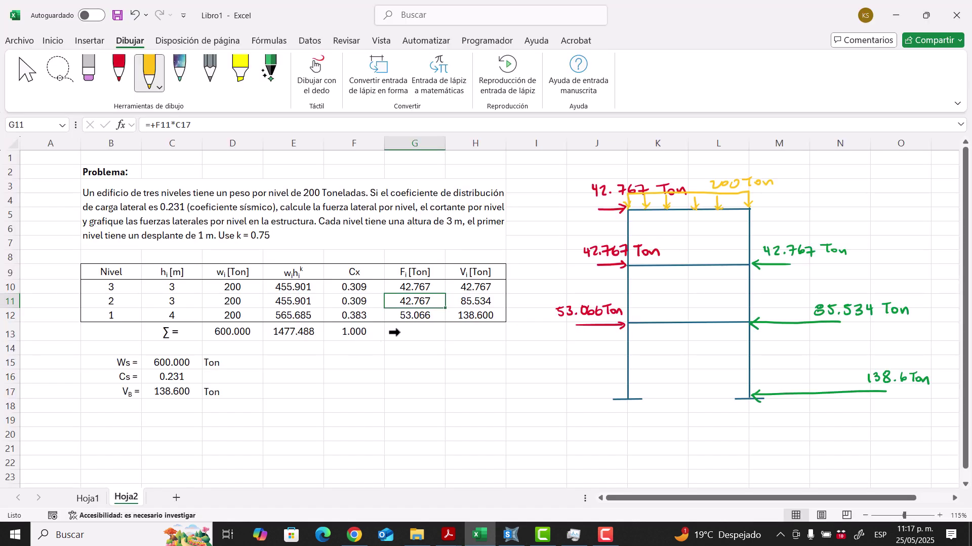
{"action": "left_click", "coordinate": [408, 318]}
{"action": "key", "text": "ctrl+c"}
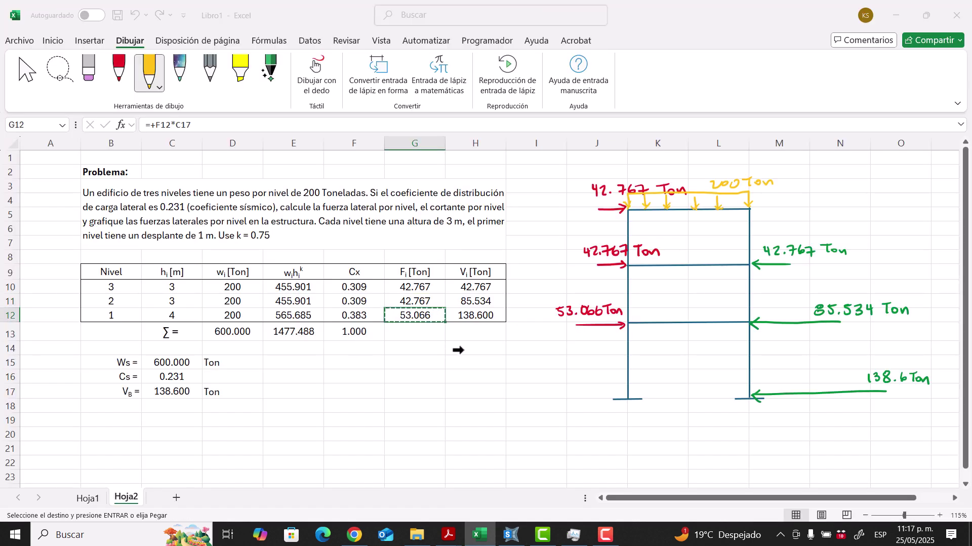
{"action": "key", "text": "alt+Tab"}
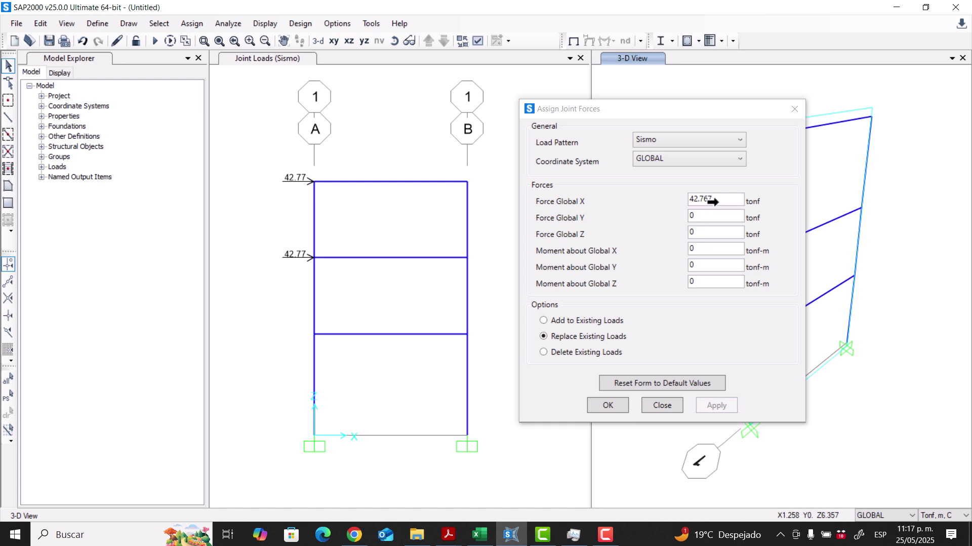
{"action": "left_click_drag", "start_coordinate": [705, 198], "coordinate": [683, 199]}
{"action": "type", "text": "53.066"}
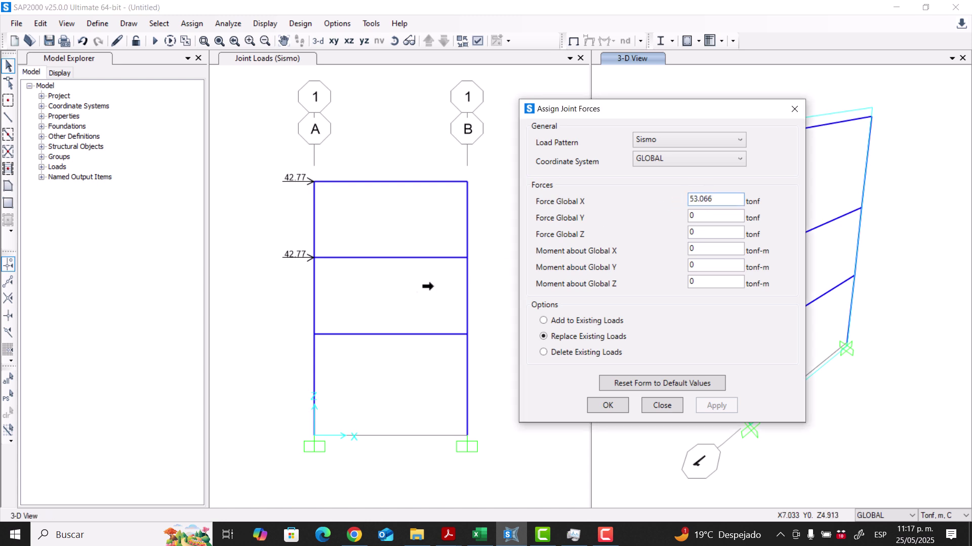
{"action": "left_click", "coordinate": [313, 333]}
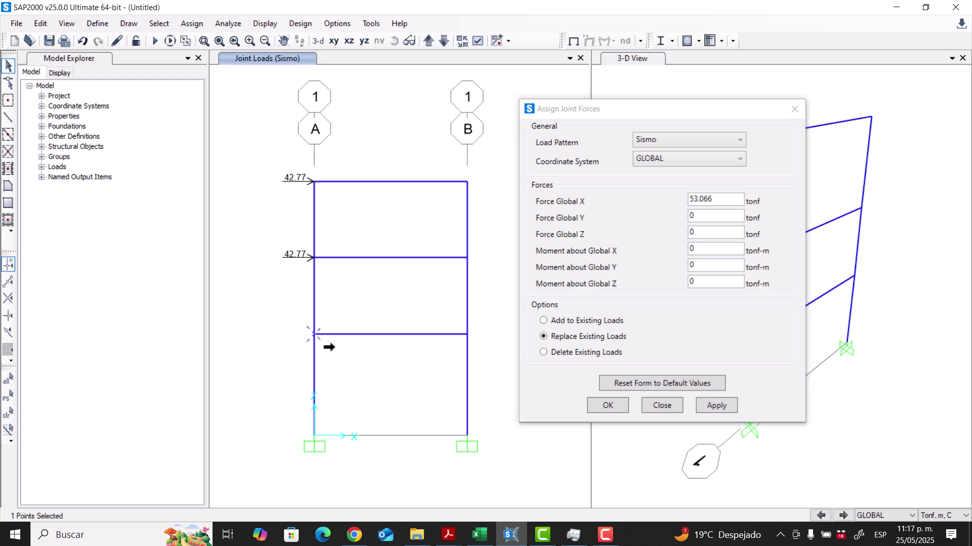
{"action": "left_click", "coordinate": [716, 405]}
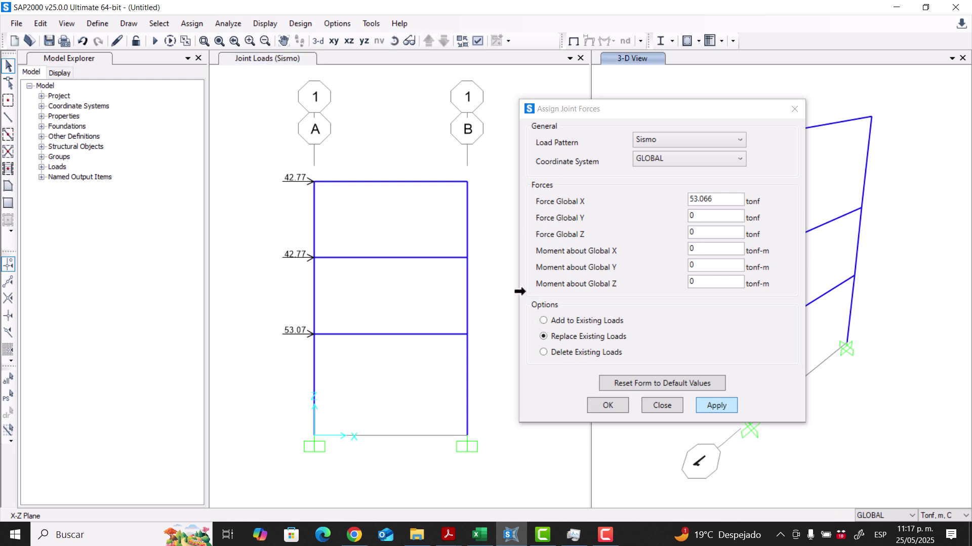
{"action": "key", "text": "Escape"}
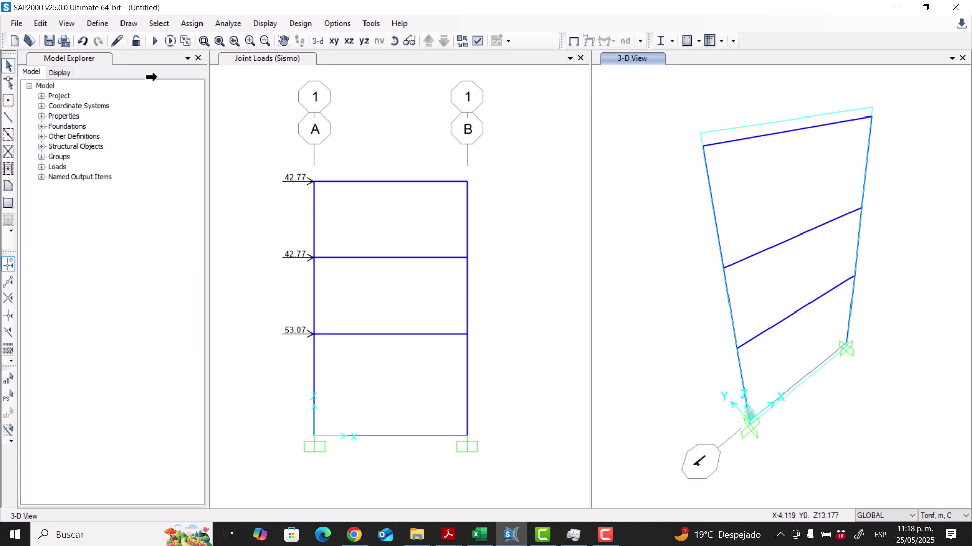
Step: Create a new load combination named "Sobrecarga + Sismo"
{"action": "left_click", "coordinate": [93, 23]}
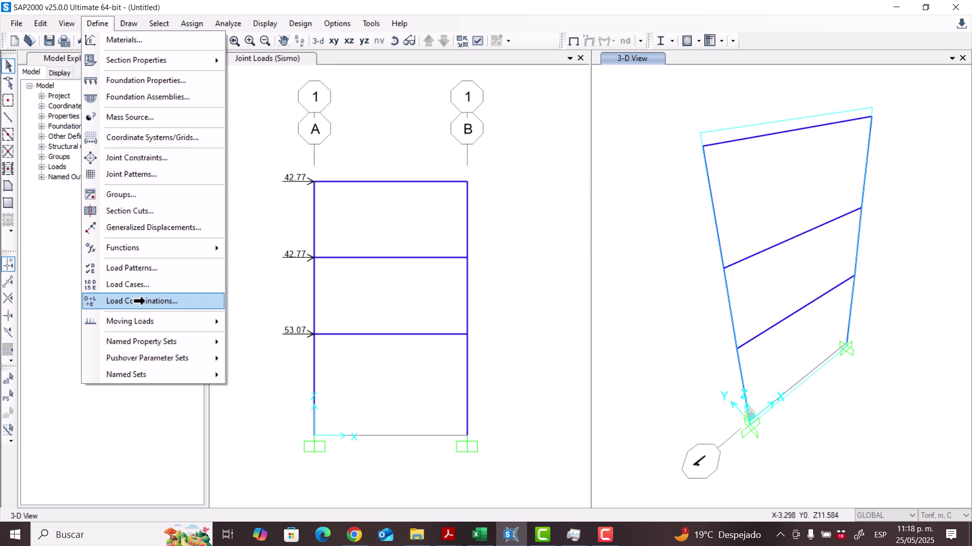
{"action": "left_click", "coordinate": [139, 301]}
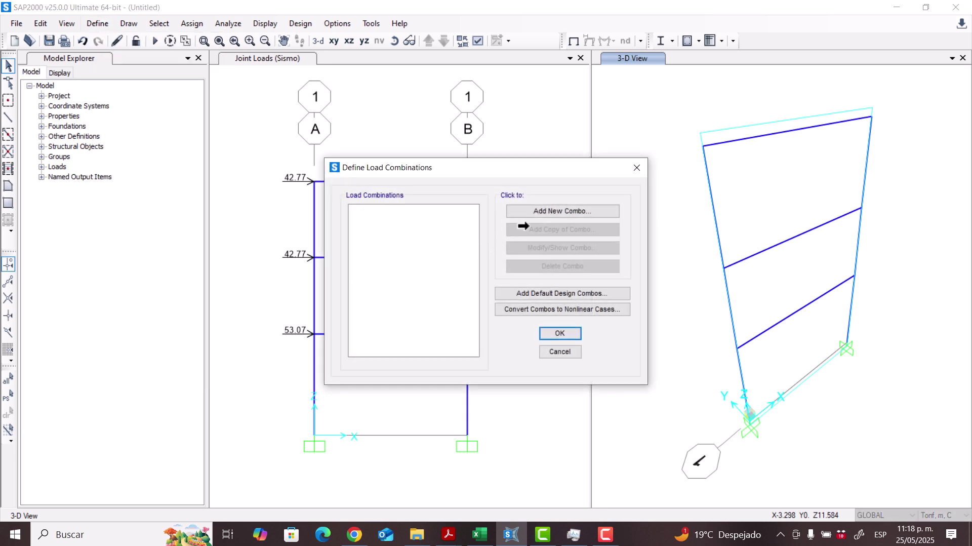
{"action": "left_click", "coordinate": [538, 210]}
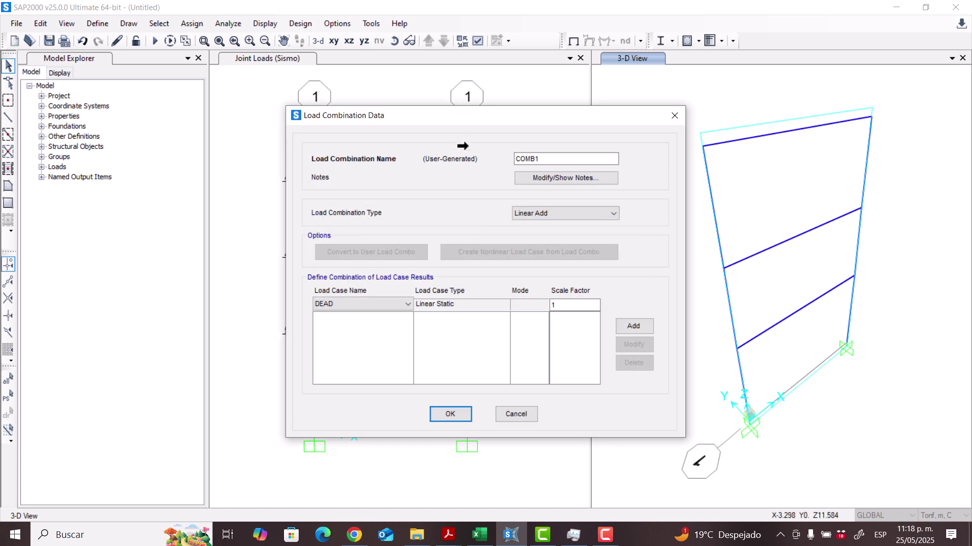
{"action": "left_click_drag", "start_coordinate": [455, 119], "coordinate": [614, 125]}
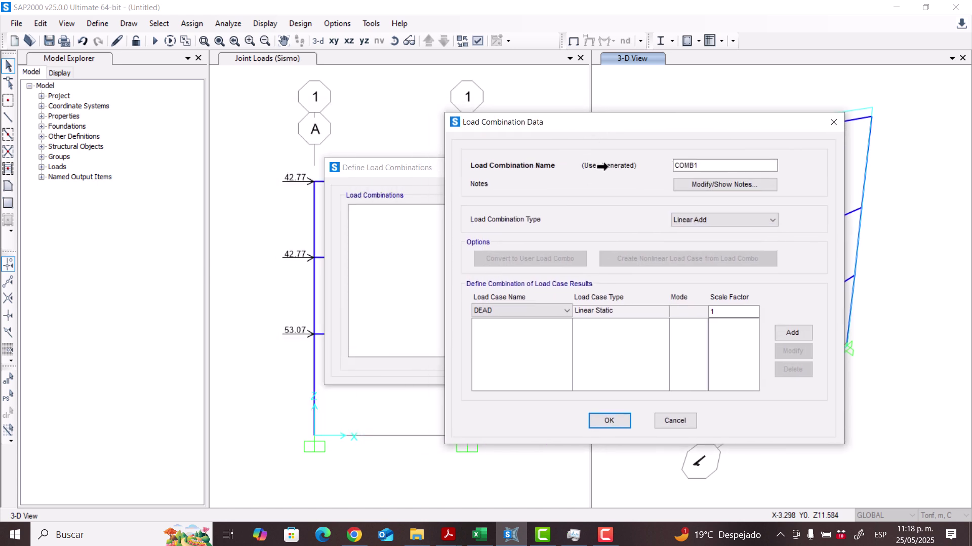
{"action": "left_click_drag", "start_coordinate": [703, 165], "coordinate": [646, 169]}
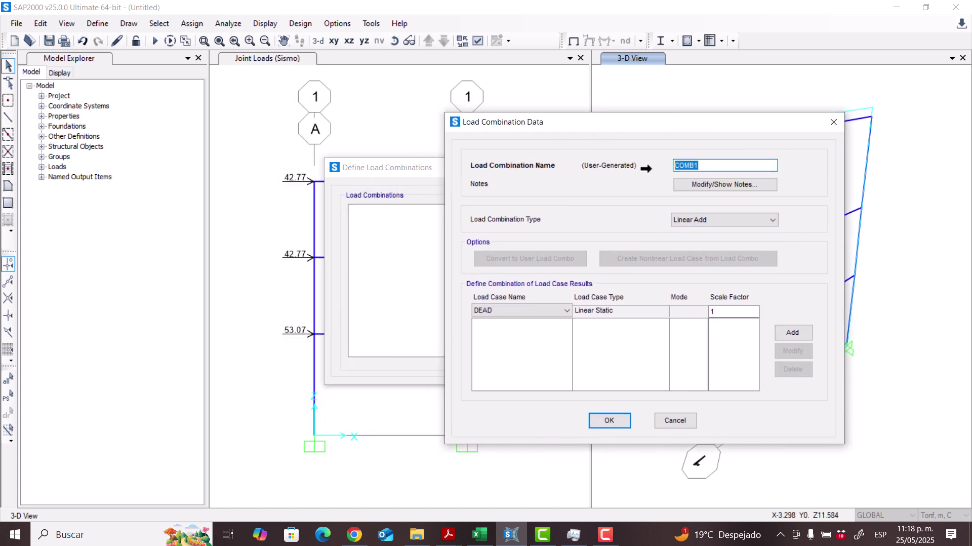
{"action": "type", "text": "Sobrecarga + Sismo"}
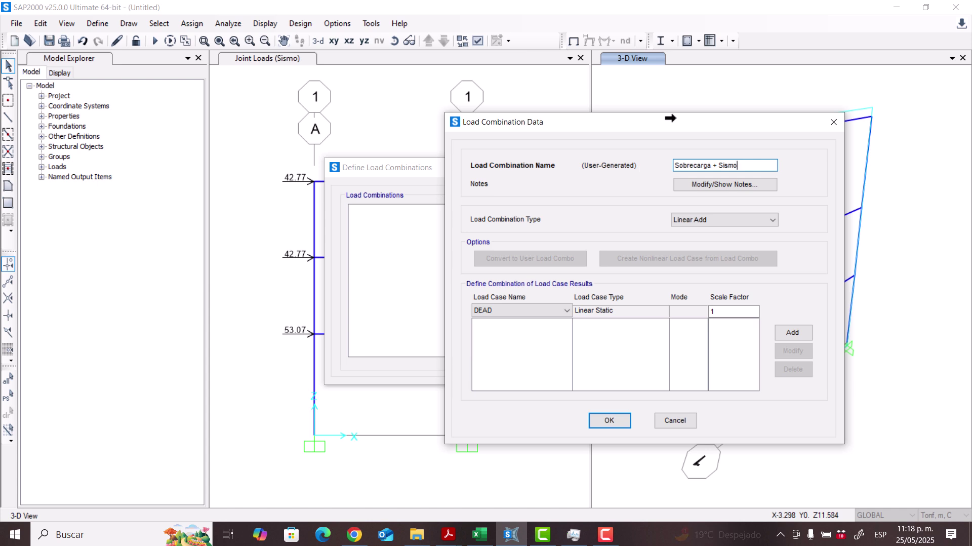
{"action": "left_click_drag", "start_coordinate": [710, 165], "coordinate": [740, 166]}
{"action": "left_click", "coordinate": [733, 165]}
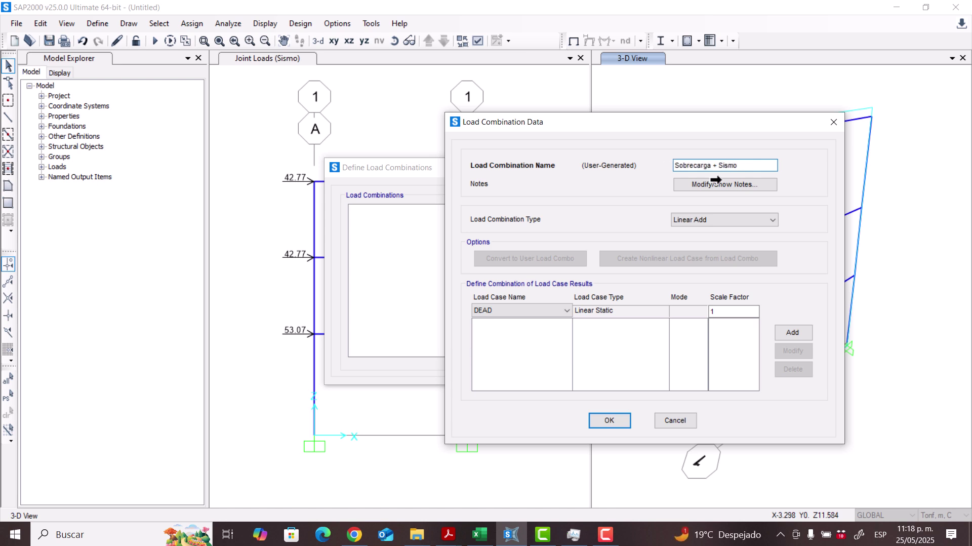
Step: Add the Sobrecarga and Sismo load cases to the combination, each with scale factor 1, and accept it
{"action": "left_click", "coordinate": [557, 310]}
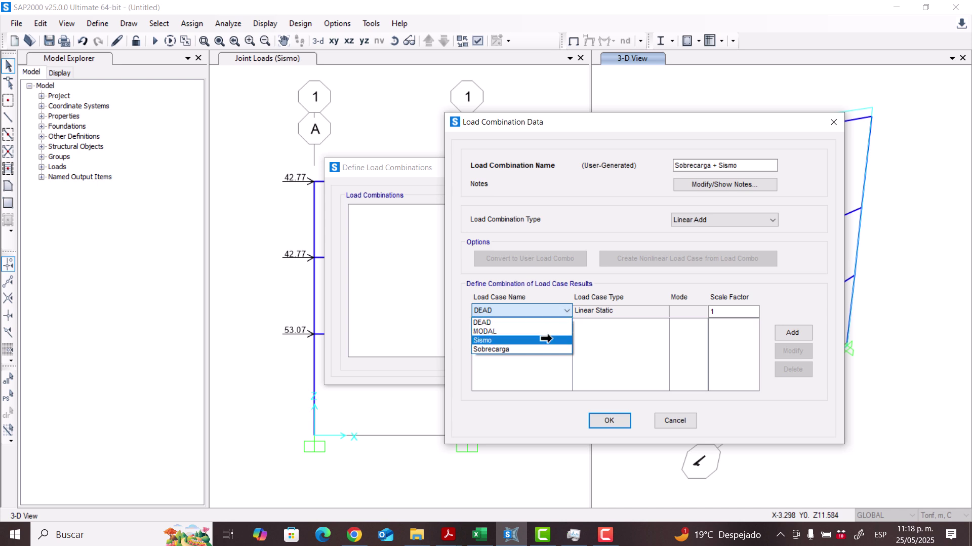
{"action": "left_click", "coordinate": [554, 349]}
{"action": "double_click", "coordinate": [713, 311]}
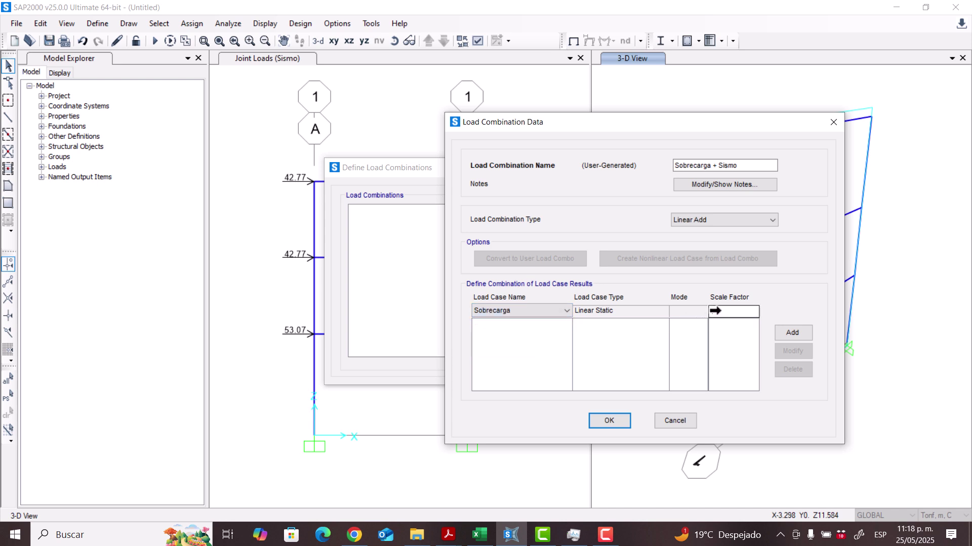
{"action": "left_click", "coordinate": [784, 332]}
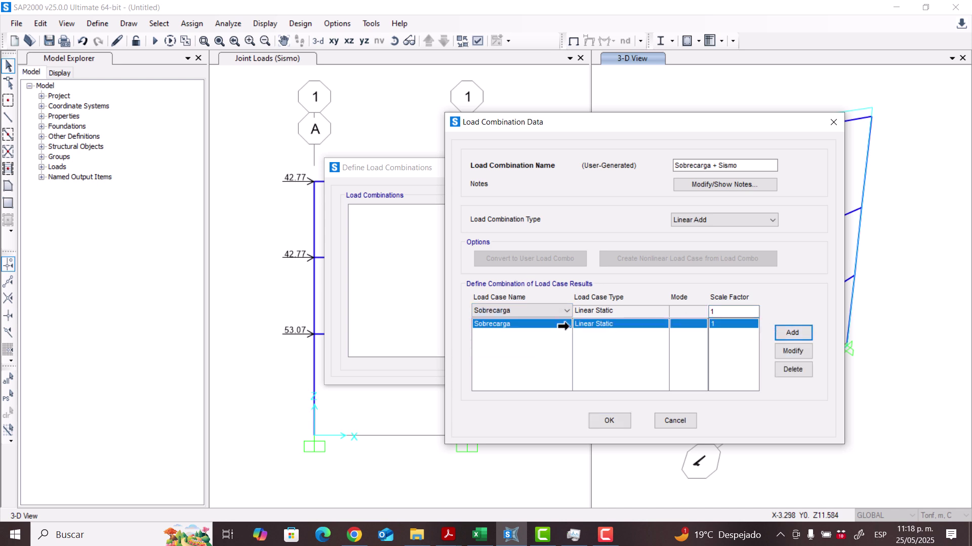
{"action": "left_click", "coordinate": [550, 310]}
{"action": "left_click", "coordinate": [535, 331]}
{"action": "double_click", "coordinate": [717, 312]}
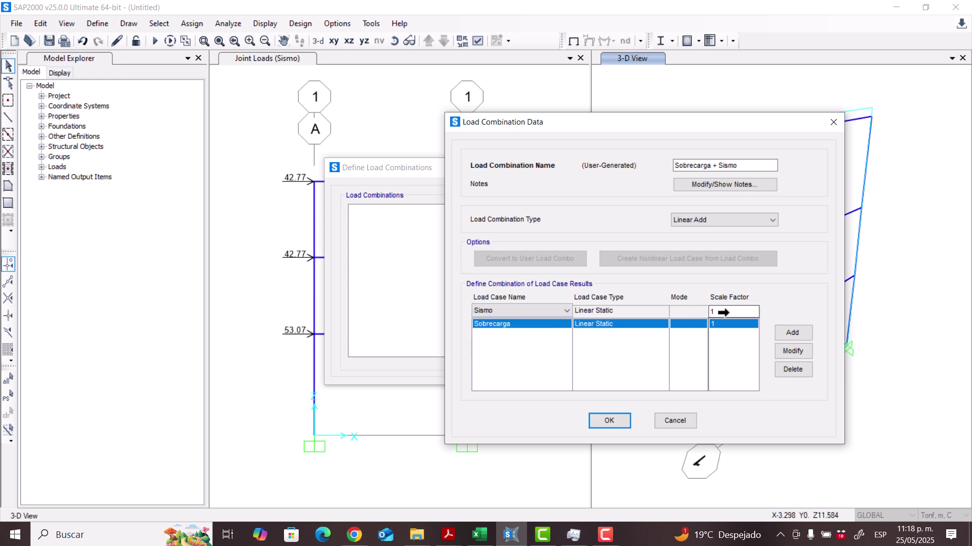
{"action": "left_click", "coordinate": [789, 333]}
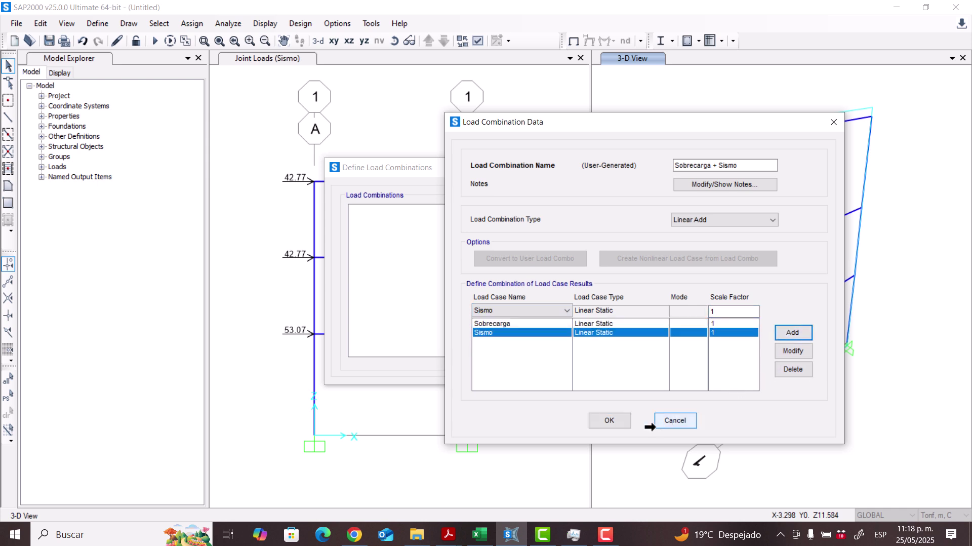
{"action": "left_click", "coordinate": [610, 421]}
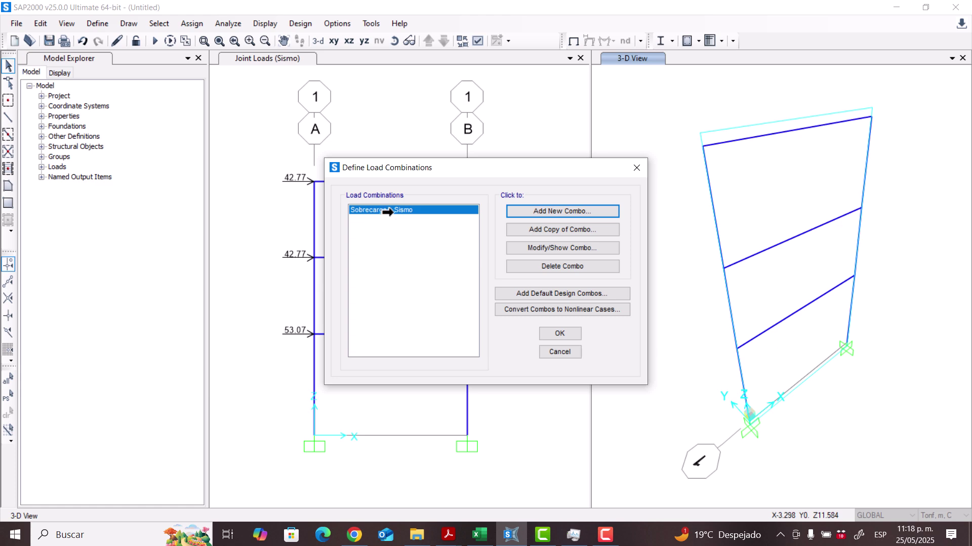
Step: Switch to the NSE 2 standard in Acrobat and find section 8.3 on load combinations by the strength method
{"action": "left_click", "coordinate": [448, 534]}
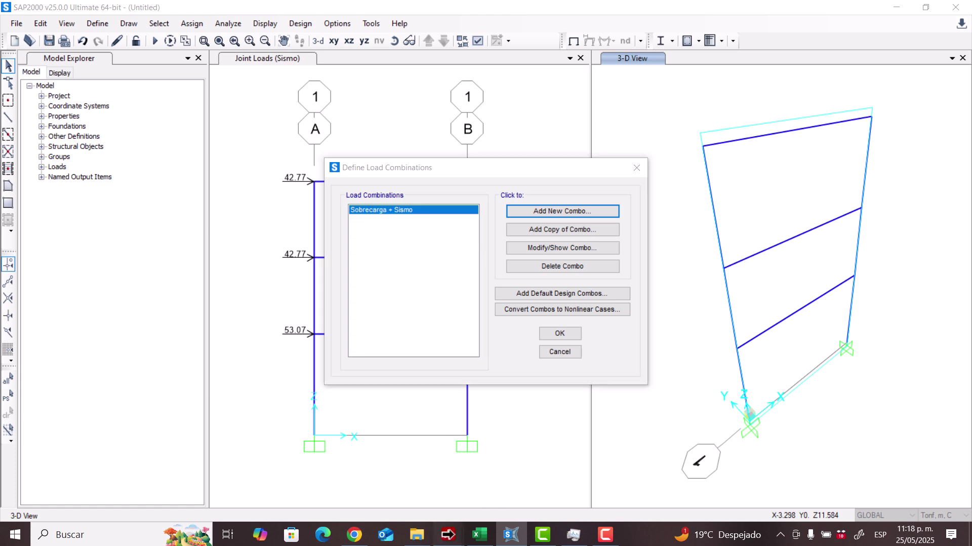
{"action": "left_click", "coordinate": [430, 487]}
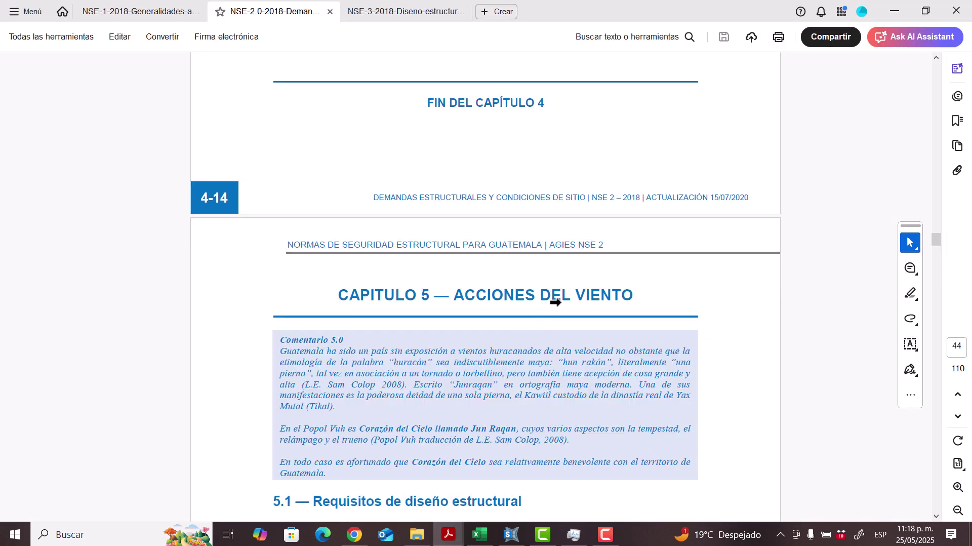
{"action": "scroll", "coordinate": [737, 385], "scroll_direction": "down", "scroll_amount": 15}
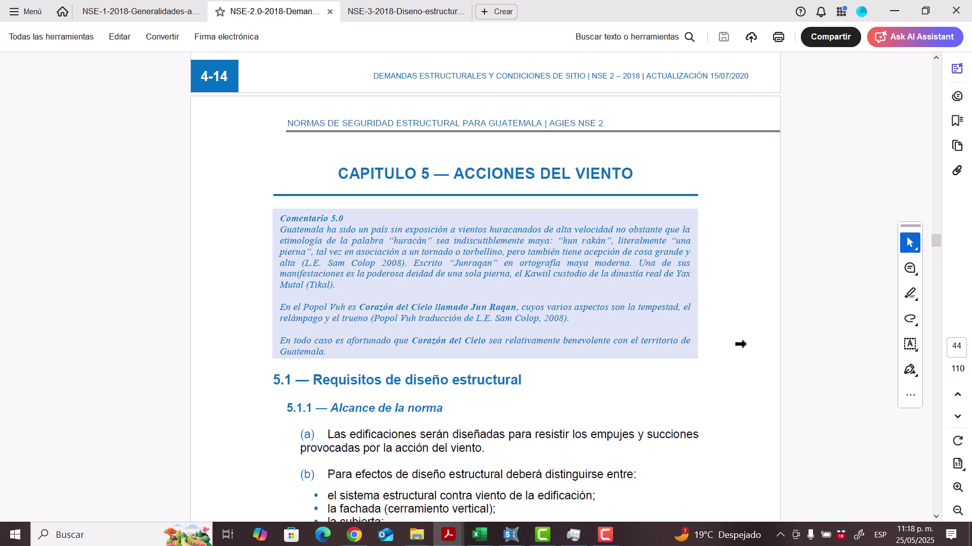
{"action": "scroll", "coordinate": [737, 385], "scroll_direction": "down", "scroll_amount": 15}
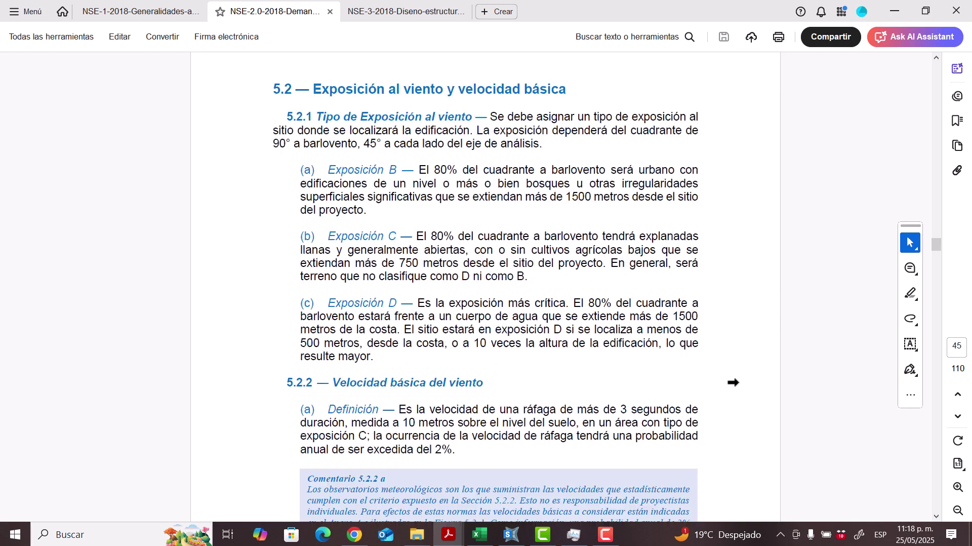
{"action": "scroll", "coordinate": [737, 376], "scroll_direction": "down", "scroll_amount": 3}
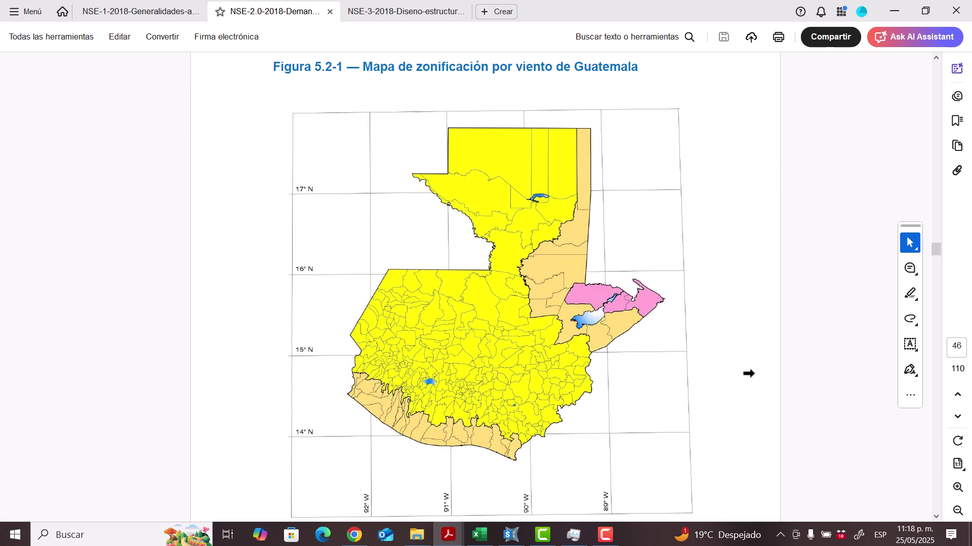
{"action": "scroll", "coordinate": [748, 373], "scroll_direction": "down", "scroll_amount": 20}
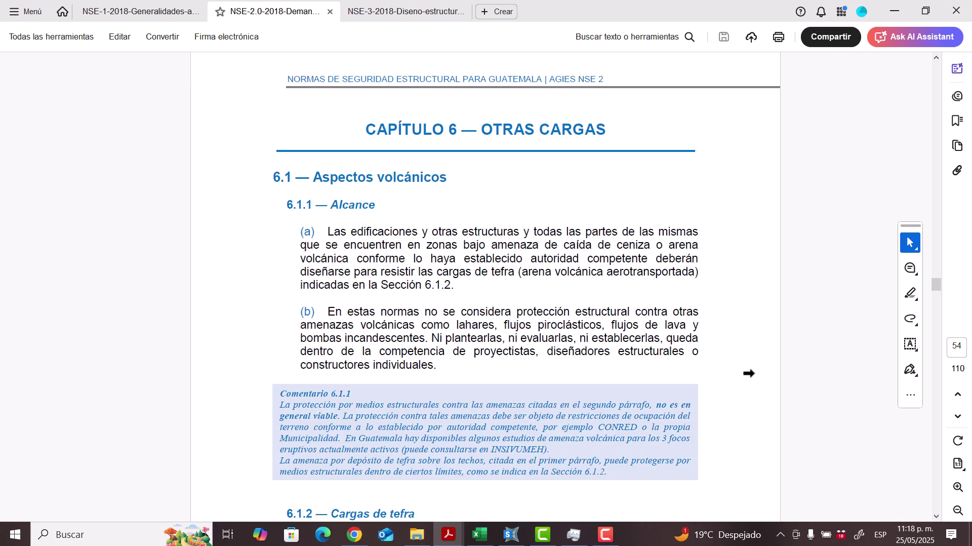
{"action": "scroll", "coordinate": [748, 373], "scroll_direction": "down", "scroll_amount": 20}
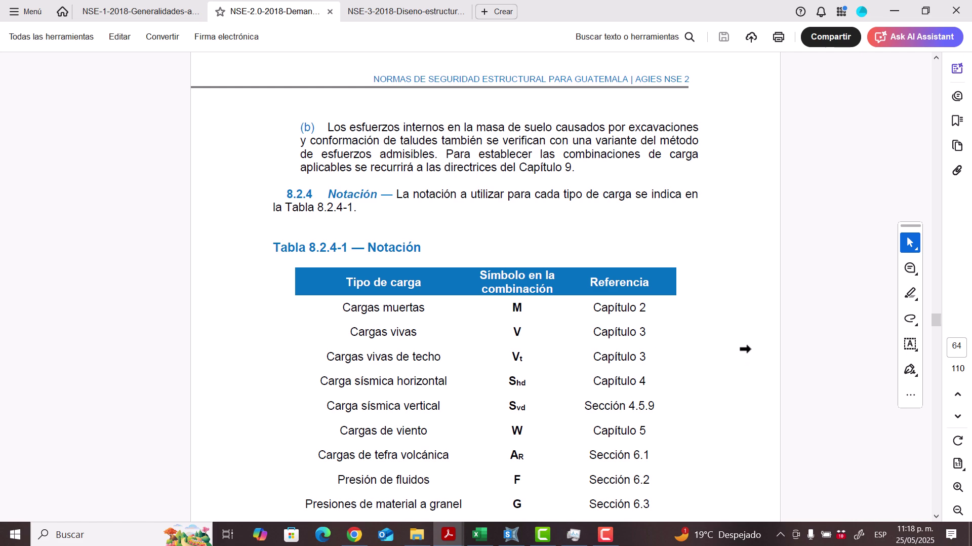
{"action": "scroll", "coordinate": [749, 332], "scroll_direction": "up", "scroll_amount": 18}
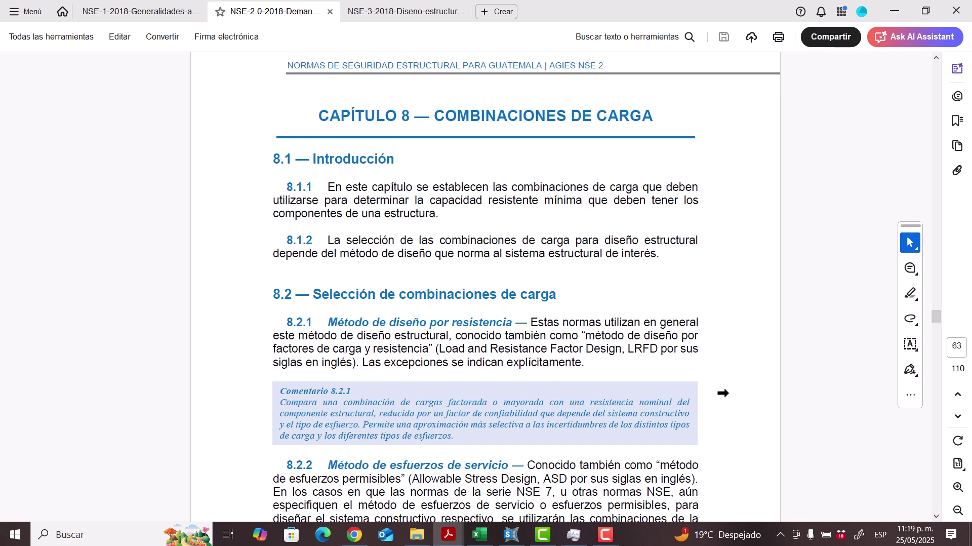
{"action": "scroll", "coordinate": [723, 393], "scroll_direction": "down", "scroll_amount": 18}
{"action": "scroll", "coordinate": [720, 386], "scroll_direction": "down", "scroll_amount": 16}
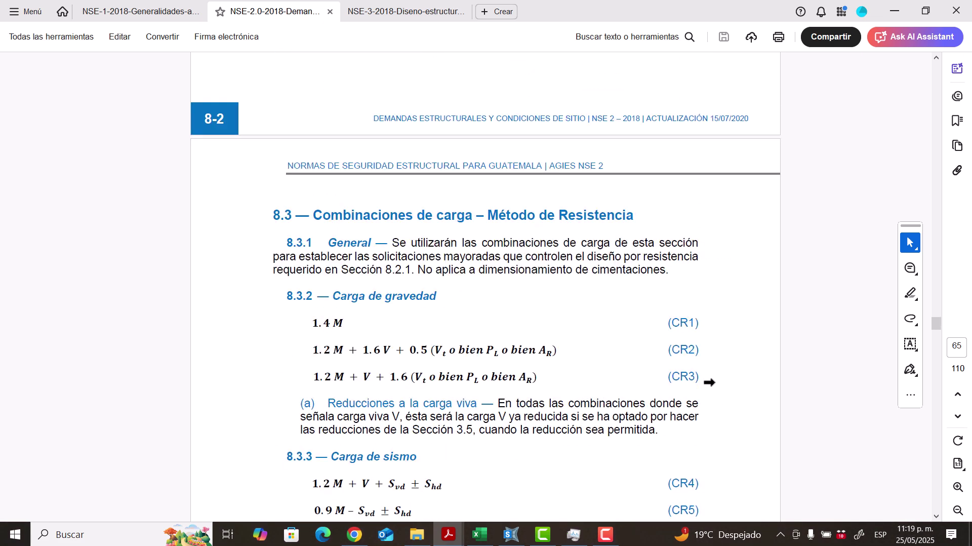
{"action": "scroll", "coordinate": [704, 381], "scroll_direction": "down", "scroll_amount": 4}
{"action": "scroll", "coordinate": [650, 374], "scroll_direction": "down", "scroll_amount": 1}
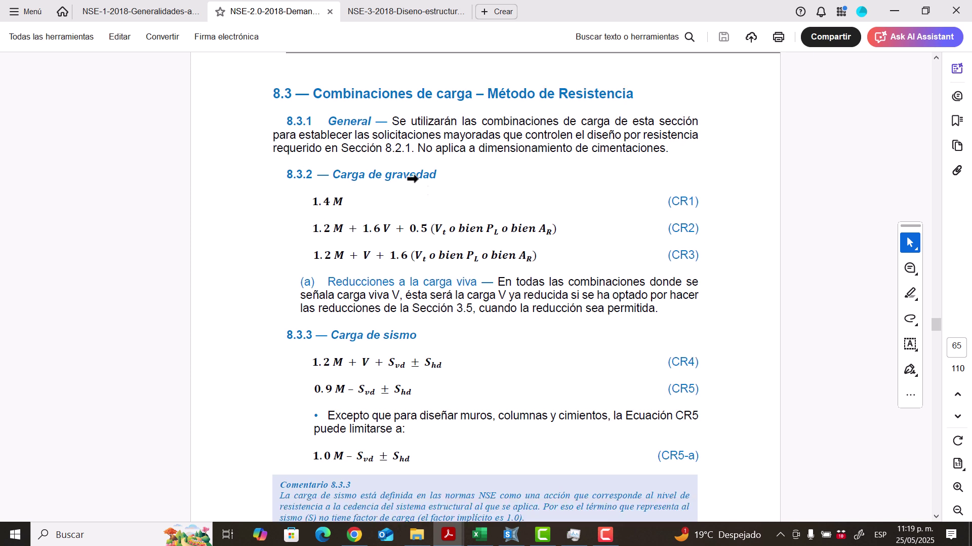
Step: Examine gravity combinations CR1 to CR3, seismic combinations CR4 and CR5 with their ± Shd term, and commentary 8.3.3
{"action": "left_click_drag", "start_coordinate": [487, 94], "coordinate": [618, 96]}
{"action": "left_click", "coordinate": [738, 79]}
{"action": "left_click_drag", "start_coordinate": [671, 201], "coordinate": [695, 260]}
{"action": "scroll", "coordinate": [694, 260], "scroll_direction": "down", "scroll_amount": 2}
{"action": "left_click_drag", "start_coordinate": [670, 314], "coordinate": [689, 338]}
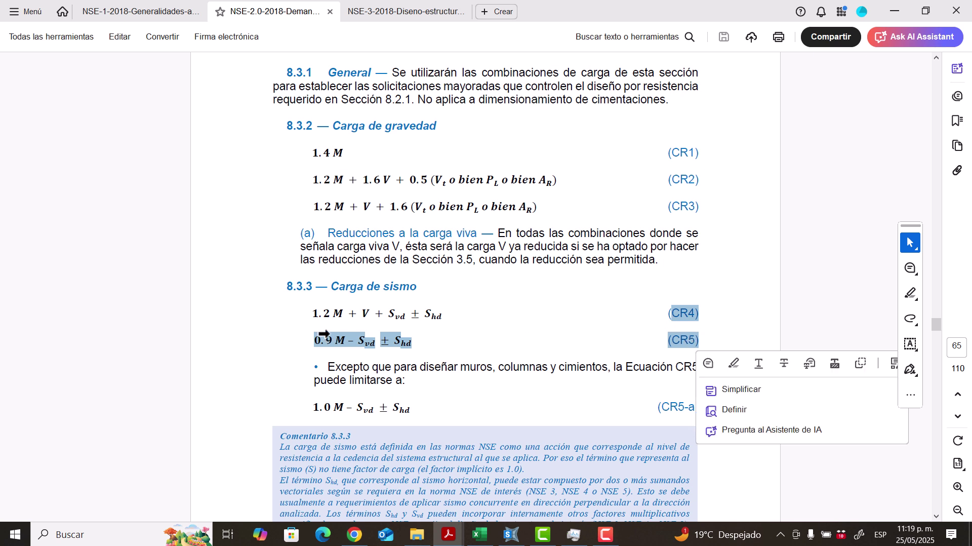
{"action": "left_click_drag", "start_coordinate": [309, 319], "coordinate": [402, 346]}
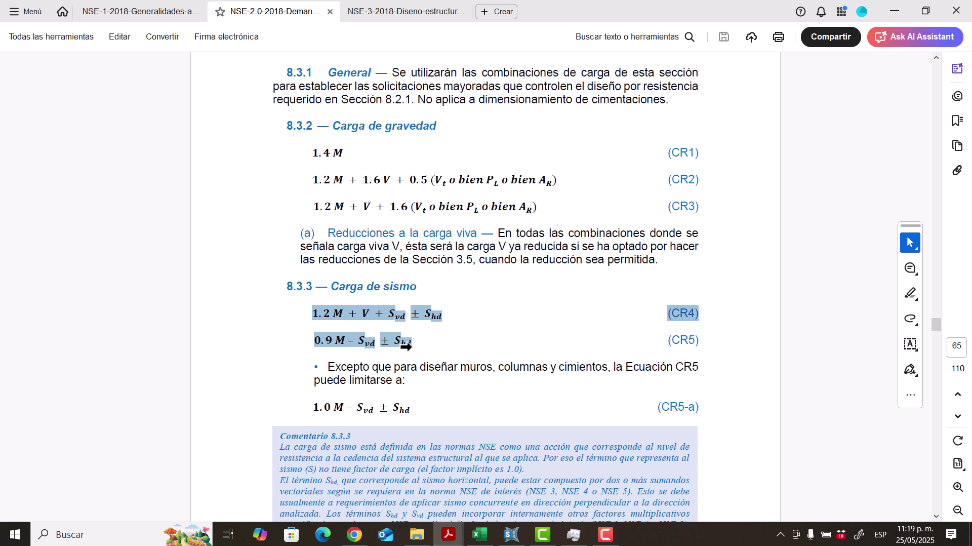
{"action": "left_click_drag", "start_coordinate": [410, 314], "coordinate": [433, 315]}
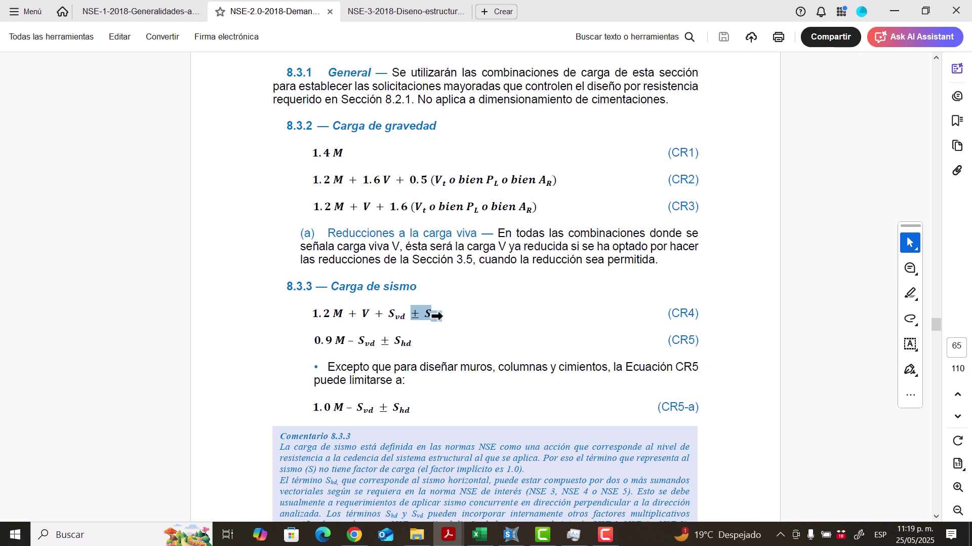
{"action": "left_click", "coordinate": [486, 302]}
{"action": "scroll", "coordinate": [486, 301], "scroll_direction": "down", "scroll_amount": 10}
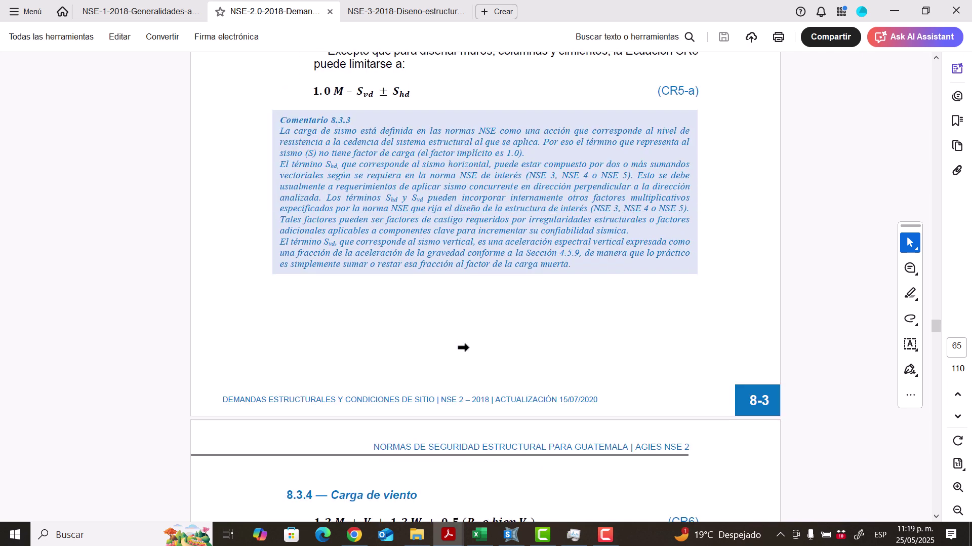
{"action": "scroll", "coordinate": [460, 350], "scroll_direction": "up", "scroll_amount": 10}
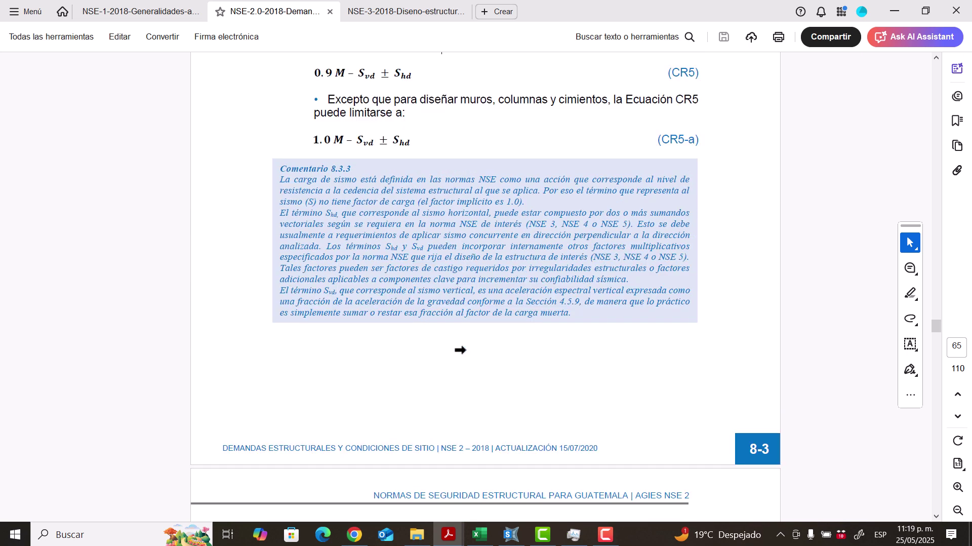
{"action": "scroll", "coordinate": [460, 349], "scroll_direction": "up", "scroll_amount": 3}
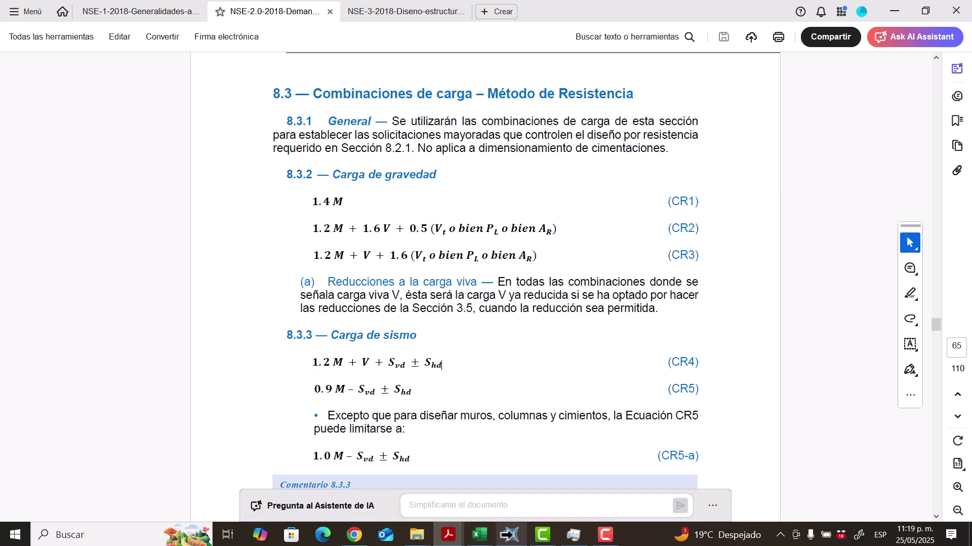
Step: Switch back to SAP2000 and accept the list of defined load combinations
{"action": "left_click", "coordinate": [510, 534]}
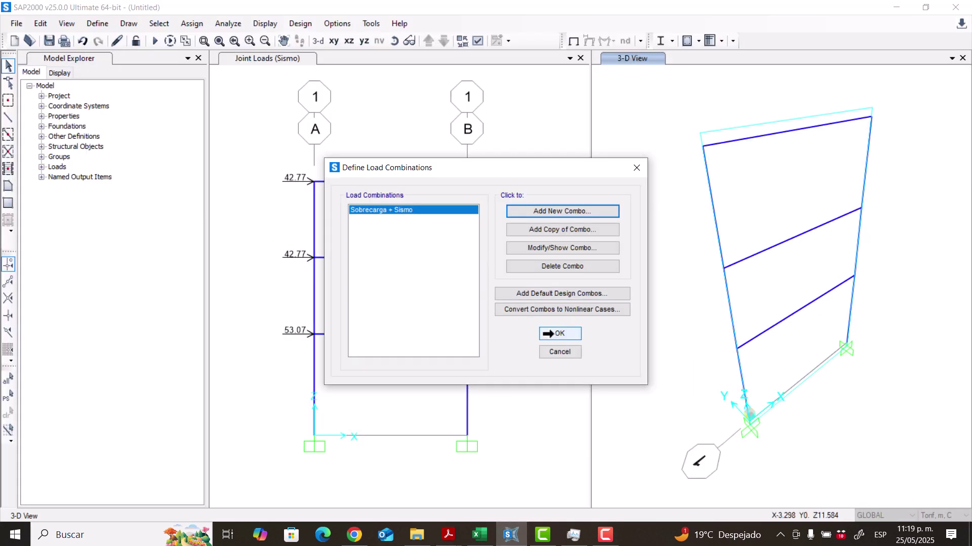
{"action": "left_click", "coordinate": [548, 333]}
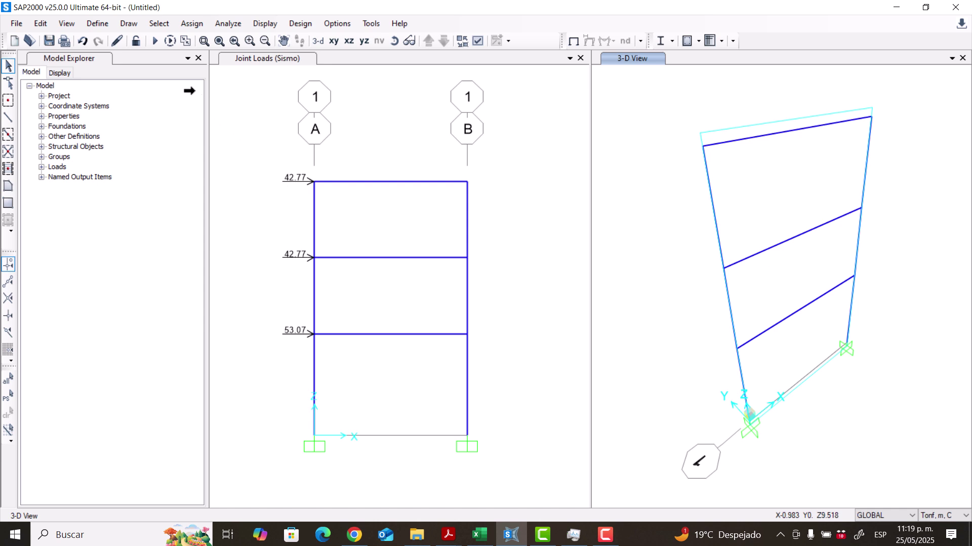
{"action": "left_click", "coordinate": [99, 24]}
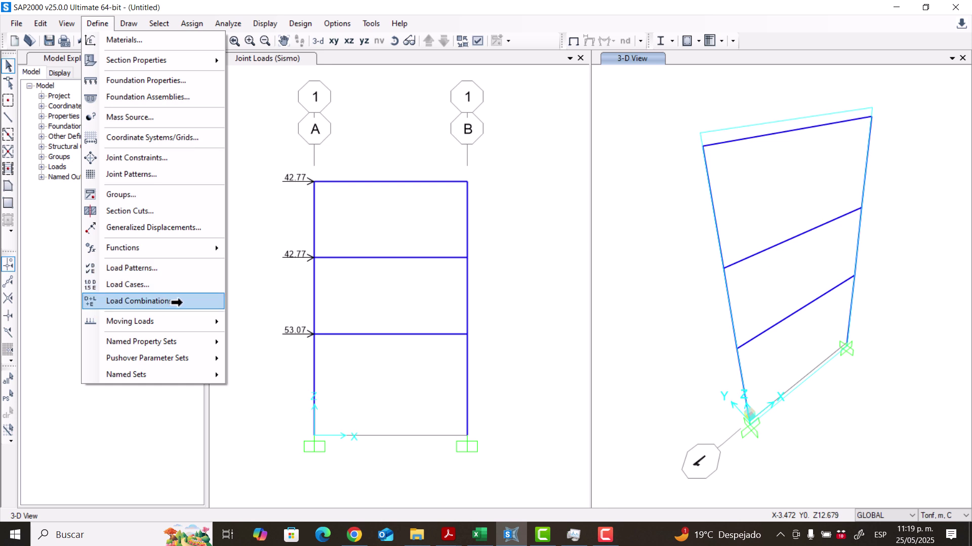
{"action": "left_click", "coordinate": [262, 108]}
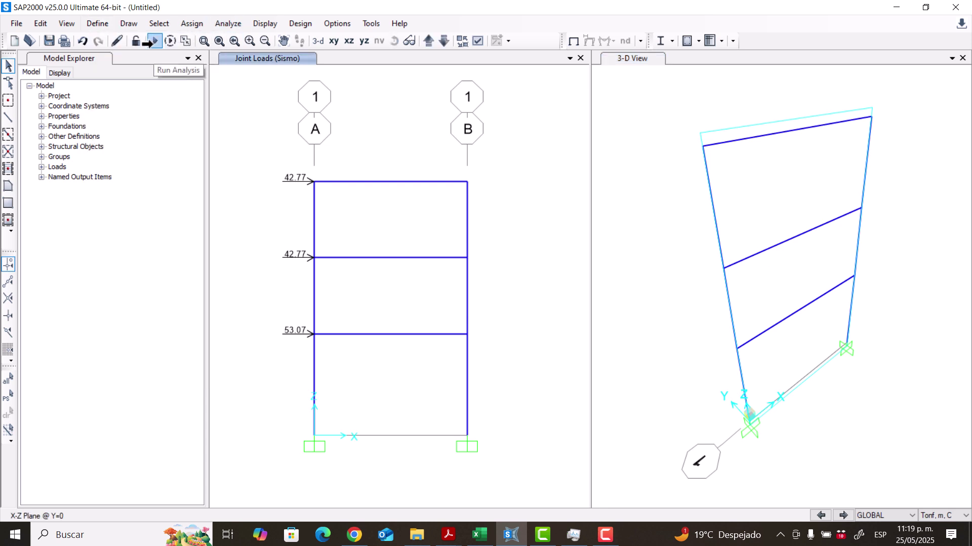
Step: Run all load cases, saving the model as "Distribución de cargas por nivel II" in the folder of that name under Laboratorio - Mecánica vectorial
{"action": "left_click", "coordinate": [152, 41]}
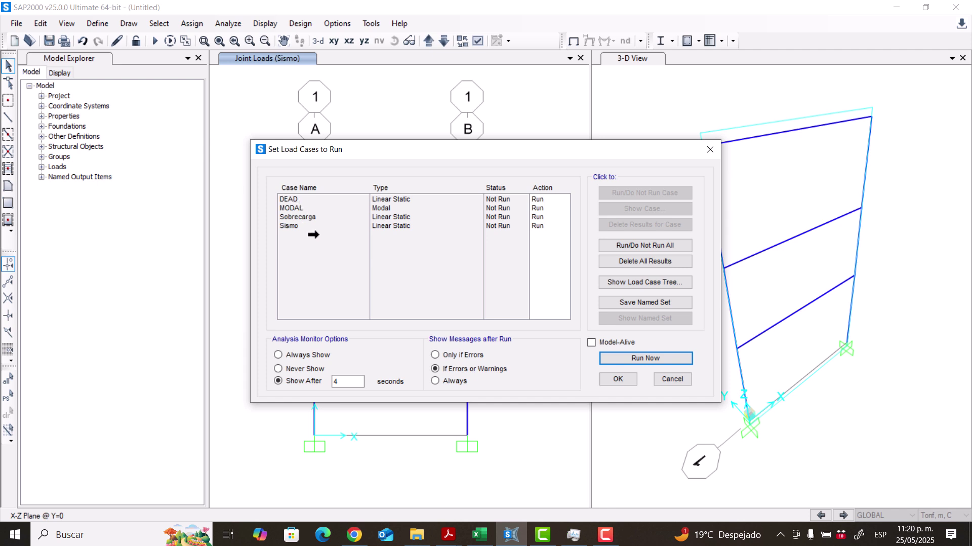
{"action": "left_click", "coordinate": [639, 359]}
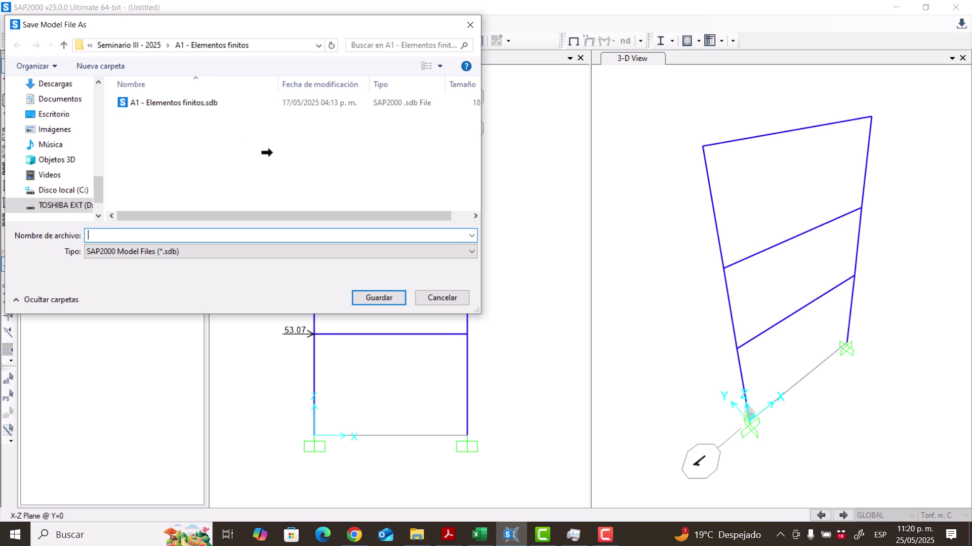
{"action": "scroll", "coordinate": [71, 162], "scroll_direction": "up", "scroll_amount": 2}
{"action": "scroll", "coordinate": [69, 165], "scroll_direction": "up", "scroll_amount": 1}
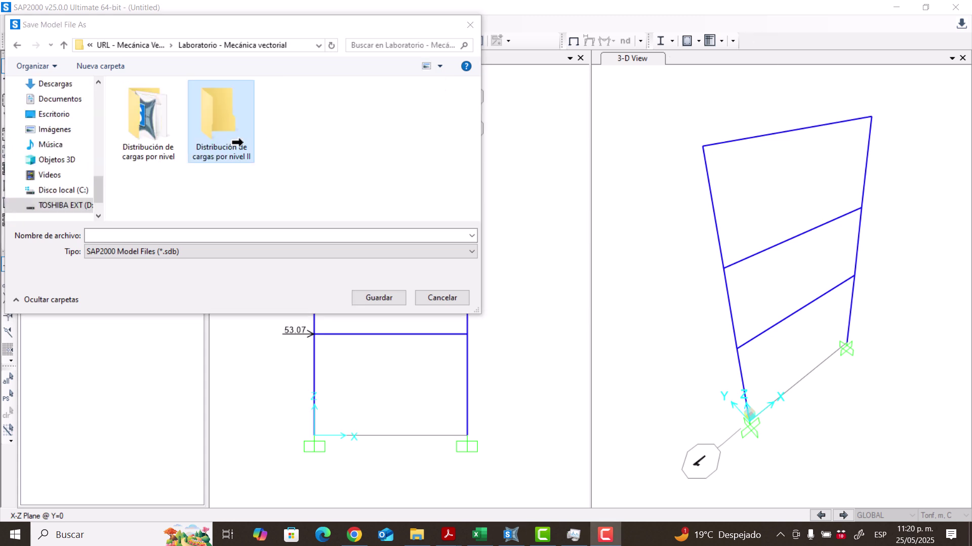
{"action": "left_click", "coordinate": [214, 138]}
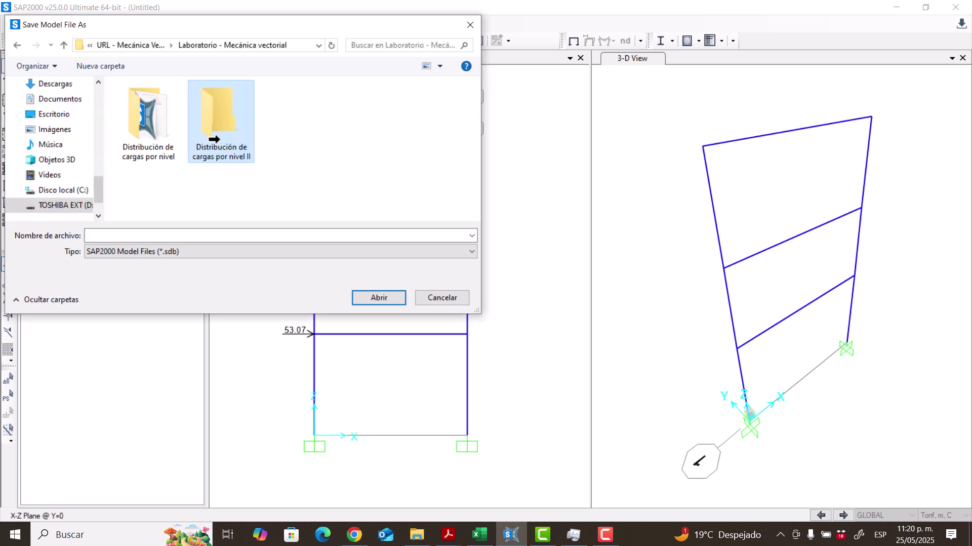
{"action": "left_click", "coordinate": [220, 154]}
{"action": "key", "text": "ctrl+c"}
{"action": "left_click", "coordinate": [276, 167]}
{"action": "double_click", "coordinate": [230, 139]}
{"action": "left_click", "coordinate": [156, 235]}
{"action": "key", "text": "ctrl+v"}
{"action": "left_click", "coordinate": [379, 297]}
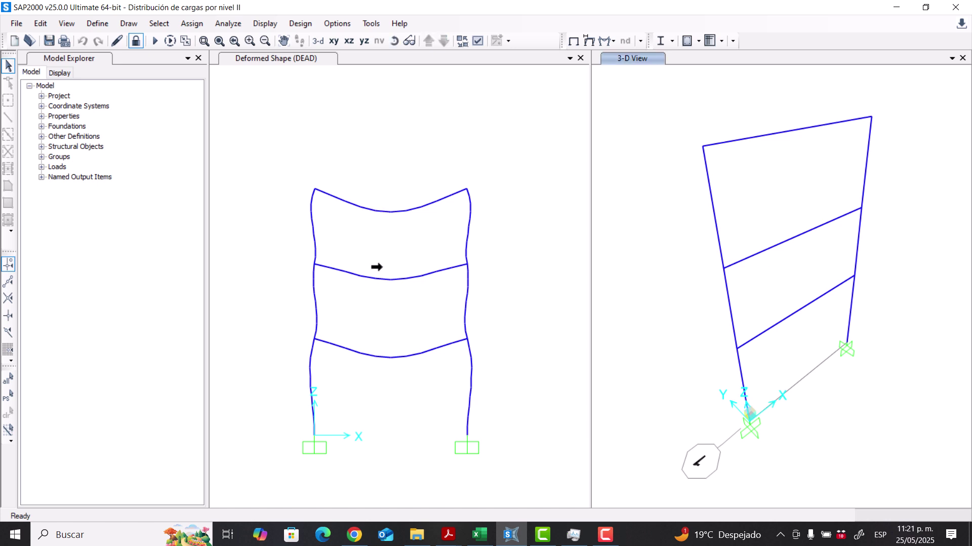
{"action": "left_click", "coordinate": [367, 297]}
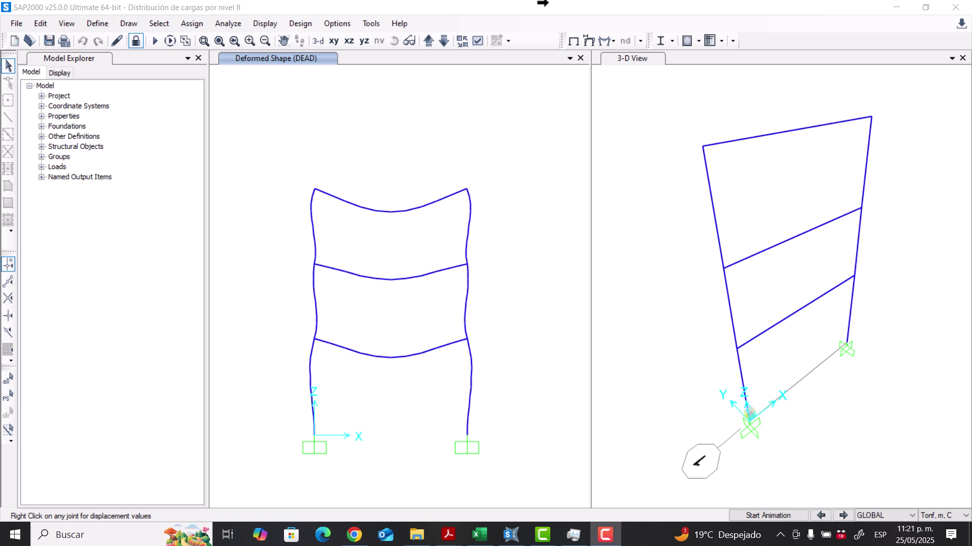
Step: Switch to Excel to check the weights per level in the problem table, and return to SAP2000
{"action": "left_click", "coordinate": [470, 533]}
{"action": "left_click_drag", "start_coordinate": [232, 286], "coordinate": [224, 317]}
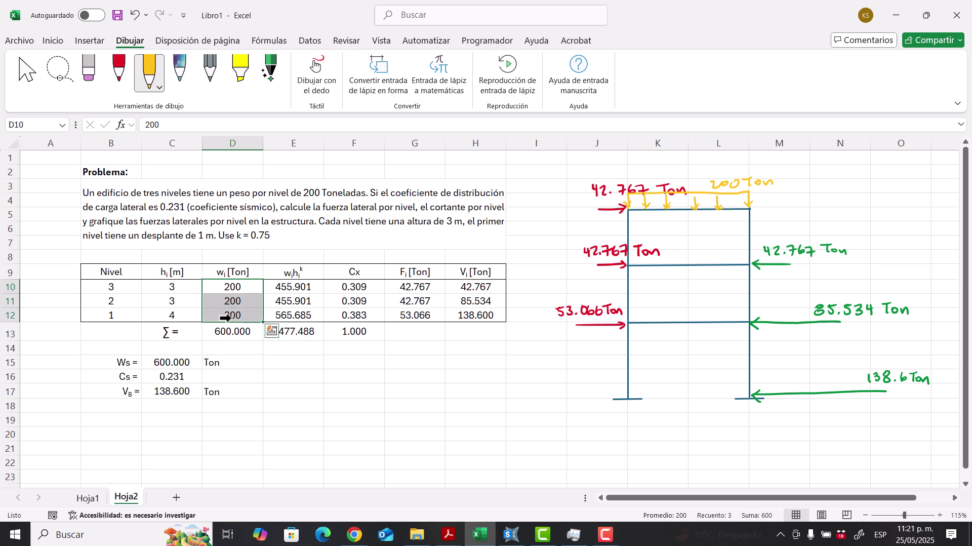
{"action": "left_click", "coordinate": [481, 433]}
{"action": "left_click", "coordinate": [511, 534]}
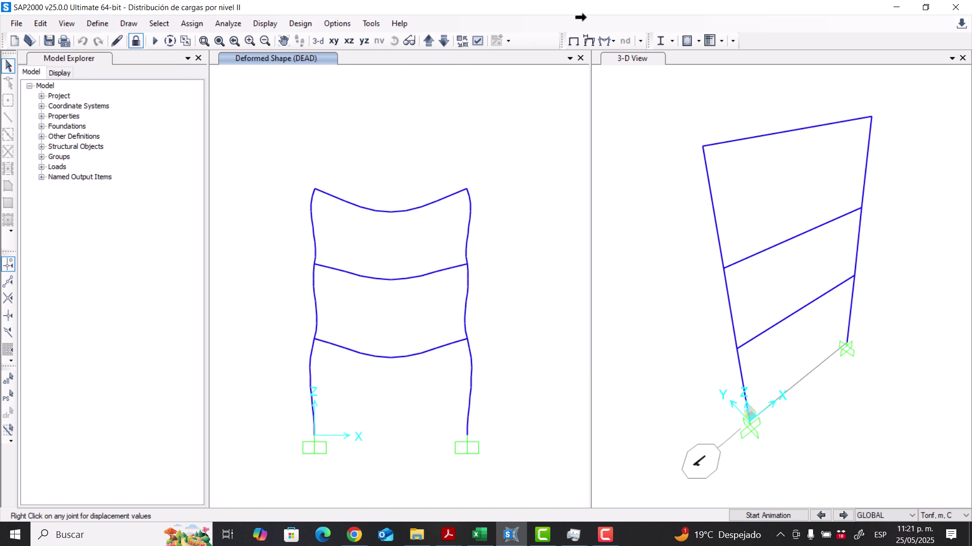
Step: Display the frame's deformed shape for the Sobrecarga load case with automatic scaling
{"action": "left_click", "coordinate": [565, 15]}
{"action": "key", "text": "F6"}
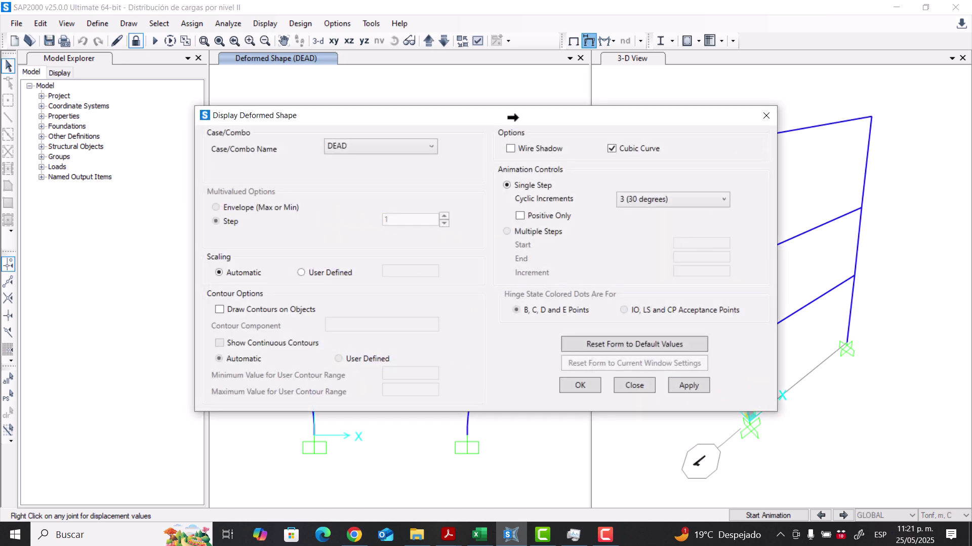
{"action": "left_click_drag", "start_coordinate": [534, 97], "coordinate": [603, 79]}
{"action": "left_click", "coordinate": [601, 104]}
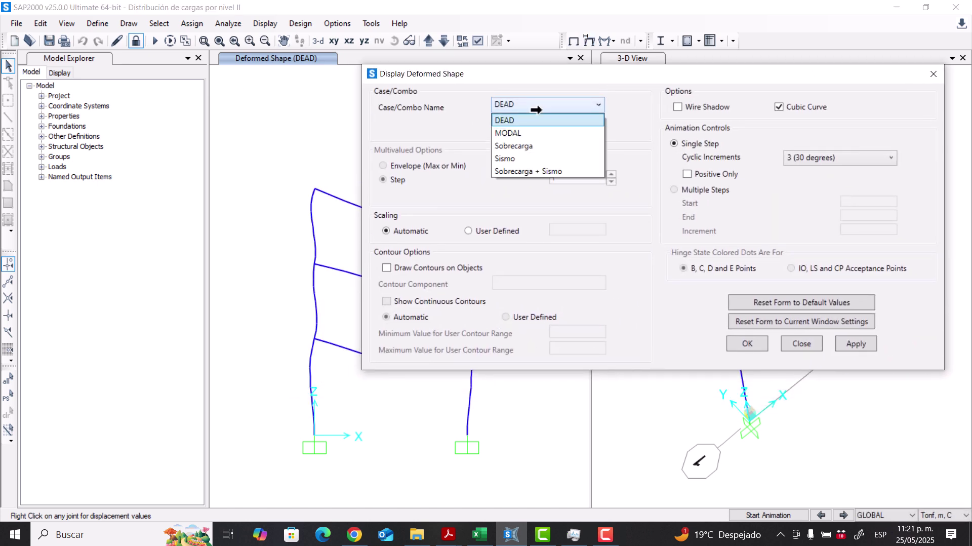
{"action": "left_click", "coordinate": [527, 143]}
{"action": "left_click_drag", "start_coordinate": [526, 73], "coordinate": [594, 115]}
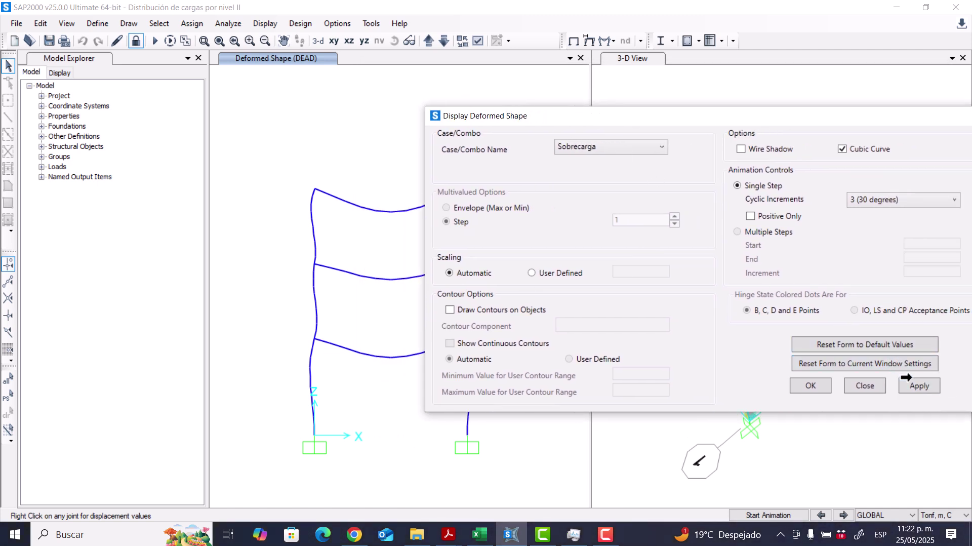
{"action": "left_click", "coordinate": [905, 382]}
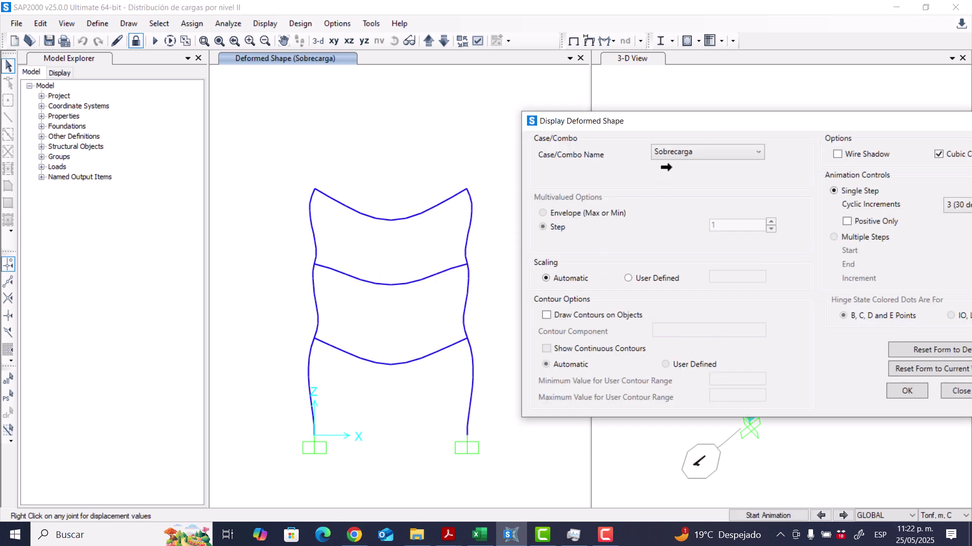
Step: Display the frame's deformed shape for the Sismo load case
{"action": "left_click", "coordinate": [667, 152]}
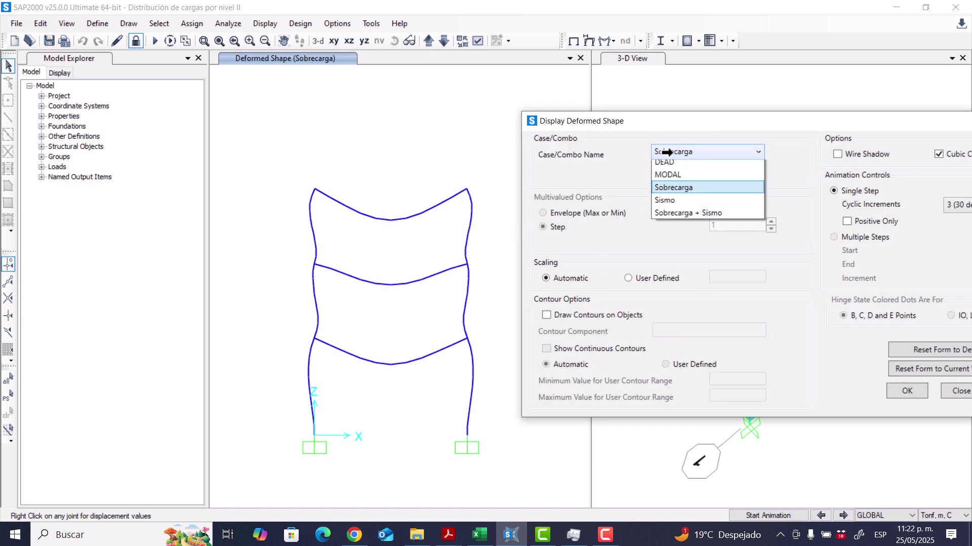
{"action": "left_click", "coordinate": [664, 200]}
{"action": "left_click_drag", "start_coordinate": [829, 124], "coordinate": [759, 113]}
{"action": "left_click", "coordinate": [943, 380]}
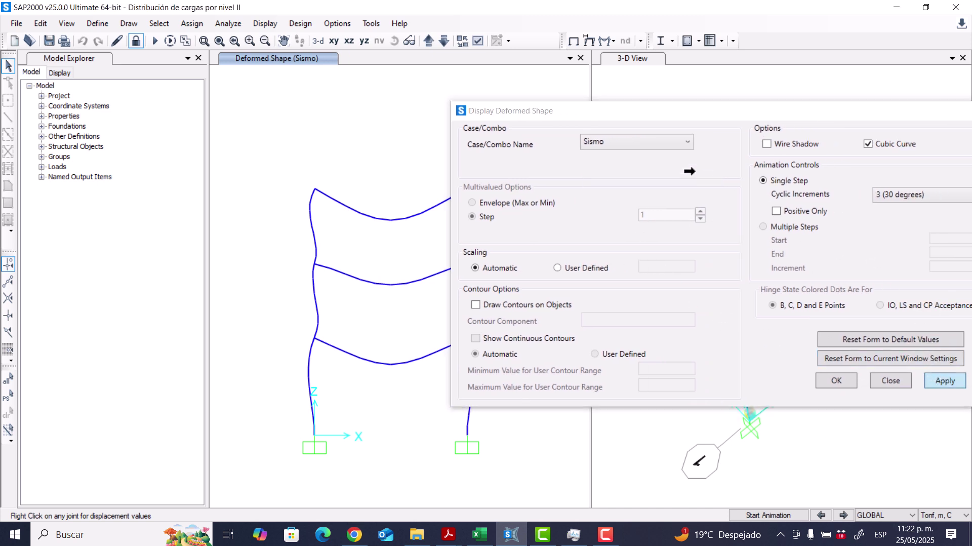
{"action": "left_click_drag", "start_coordinate": [565, 117], "coordinate": [674, 124]}
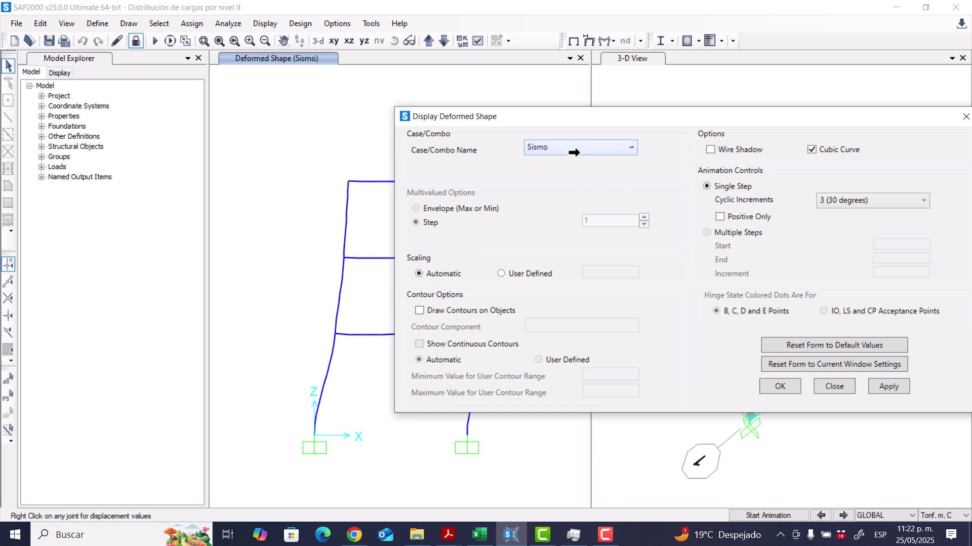
Step: Display the deformed shape for the Sobrecarga + Sismo combination, and play and stop its animation
{"action": "left_click", "coordinate": [570, 150]}
{"action": "left_click", "coordinate": [559, 212]}
{"action": "left_click", "coordinate": [884, 386]}
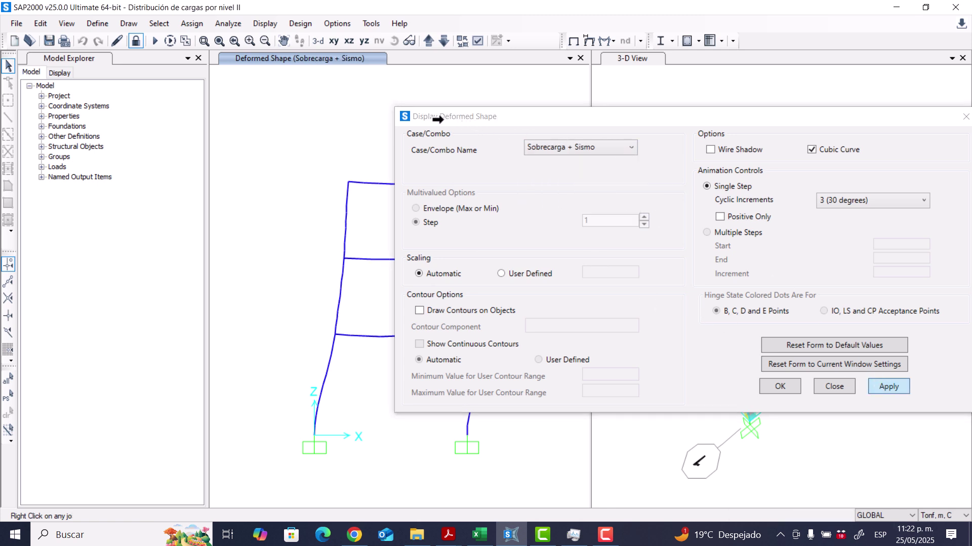
{"action": "left_click_drag", "start_coordinate": [415, 117], "coordinate": [599, 127]}
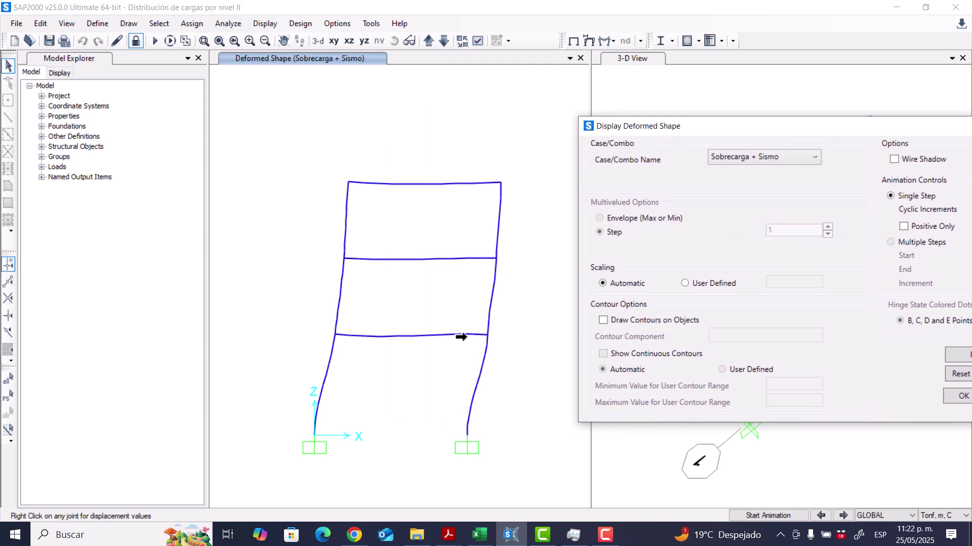
{"action": "left_click_drag", "start_coordinate": [681, 134], "coordinate": [383, 154]}
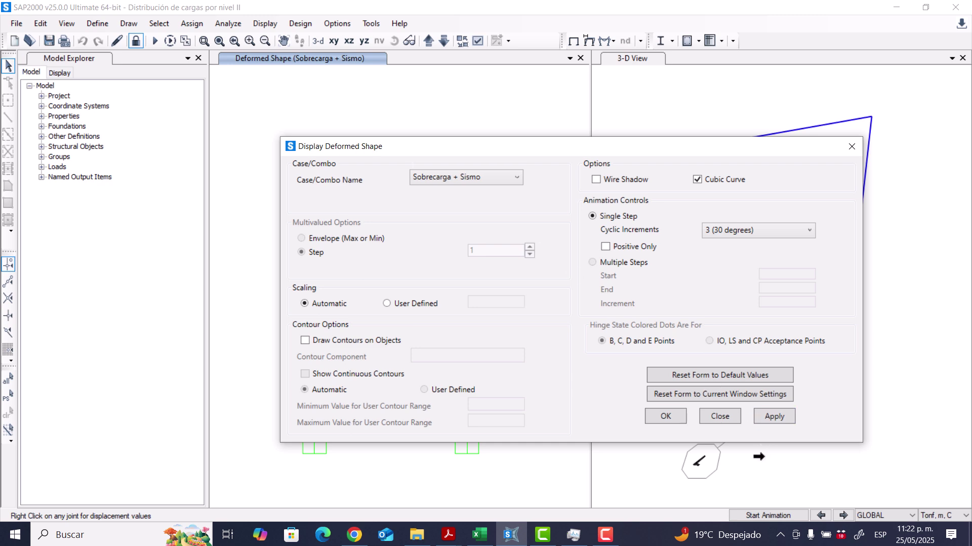
{"action": "left_click", "coordinate": [705, 420]}
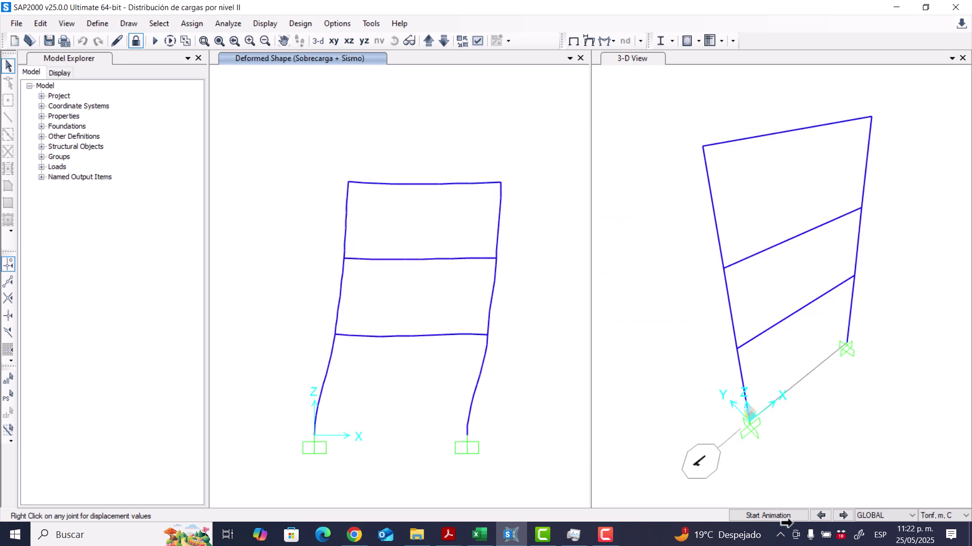
{"action": "key", "text": "Return"}
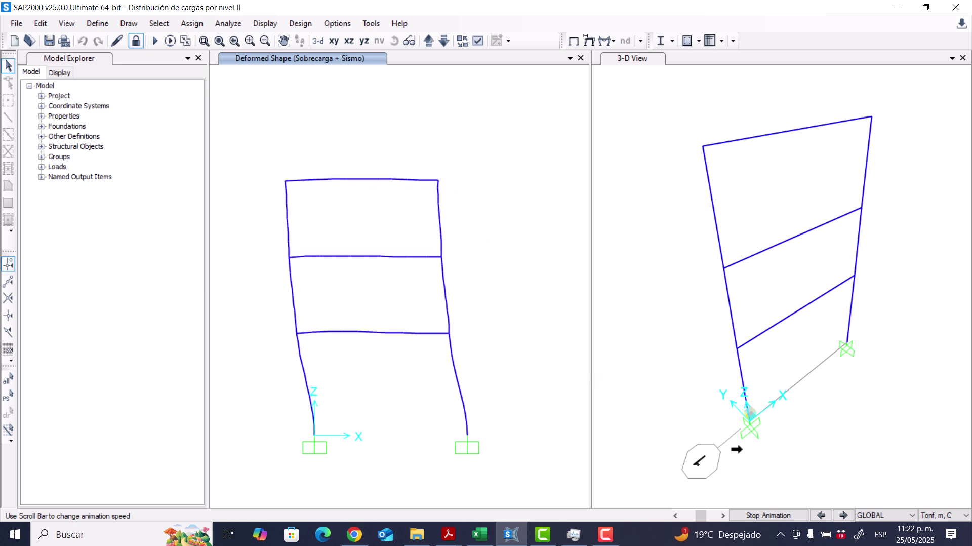
{"action": "left_click", "coordinate": [762, 516]}
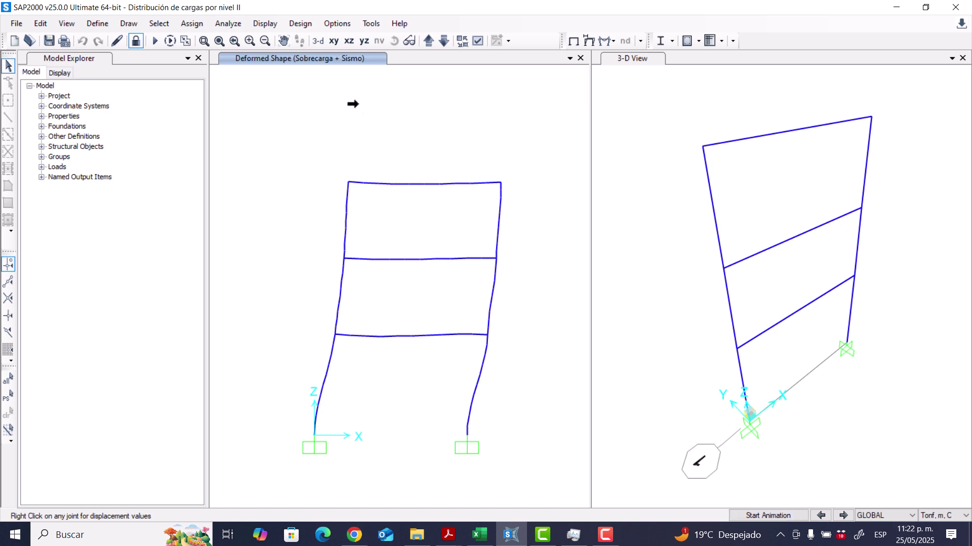
Step: Query the joint displacements at both ends of the three floor beams under the Sobrecarga + Sismo combination
{"action": "right_click", "coordinate": [348, 180]}
{"action": "right_click", "coordinate": [348, 182]}
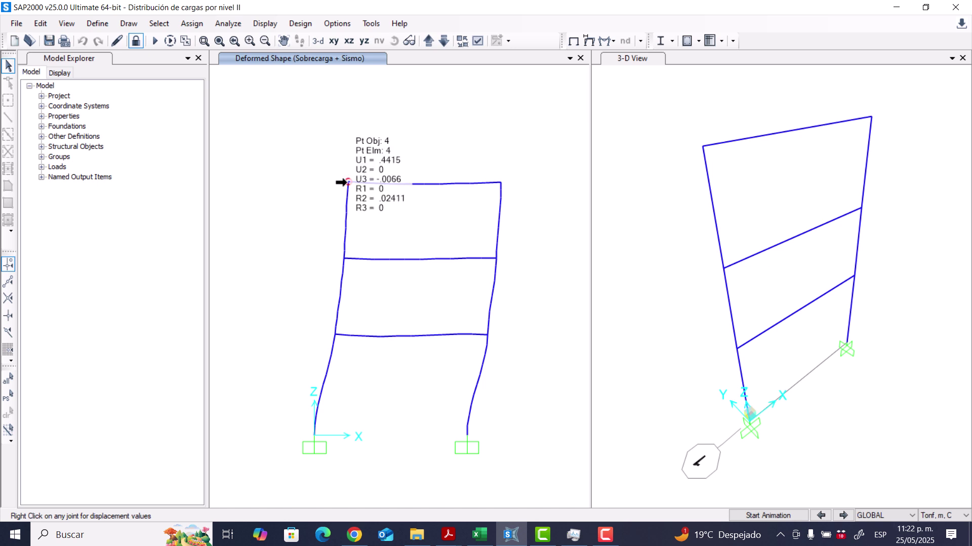
{"action": "right_click", "coordinate": [501, 181]}
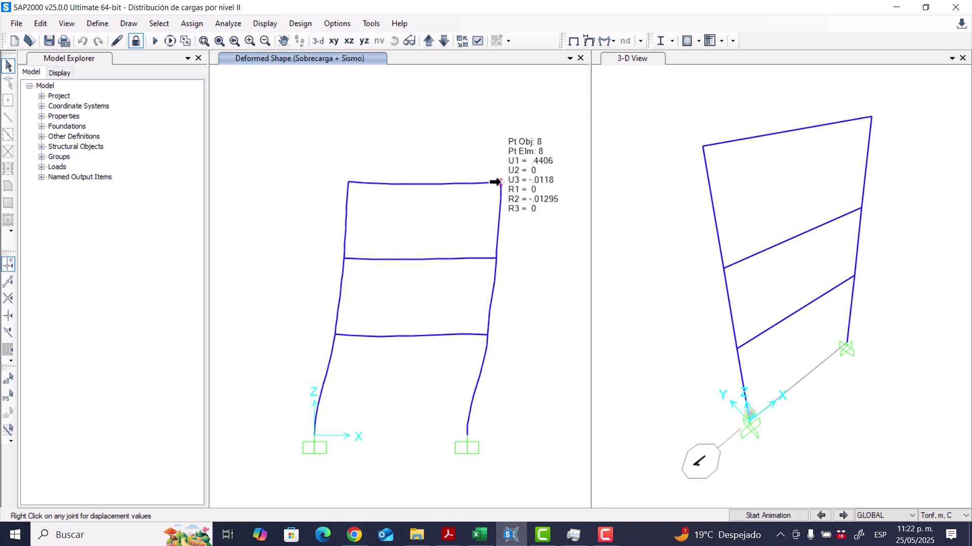
{"action": "right_click", "coordinate": [495, 258]}
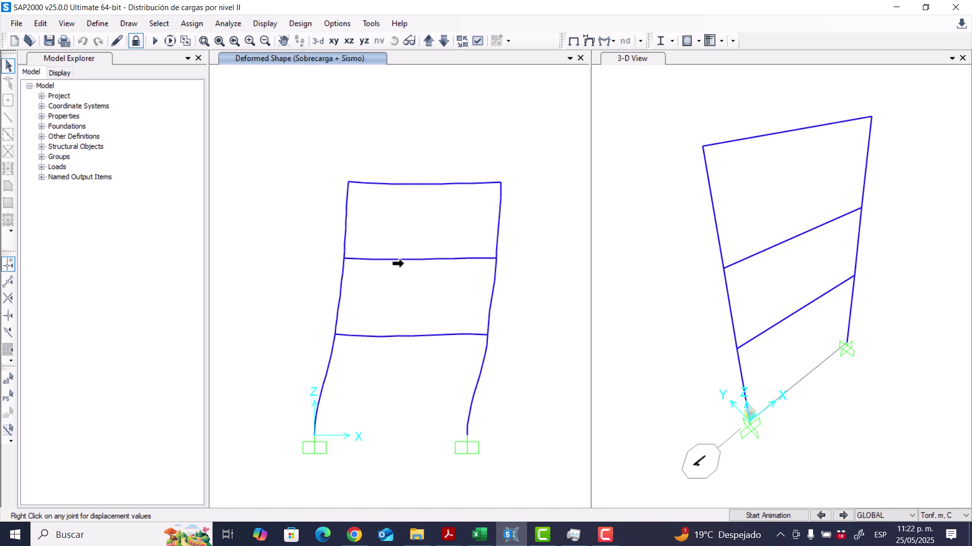
{"action": "right_click", "coordinate": [345, 257]}
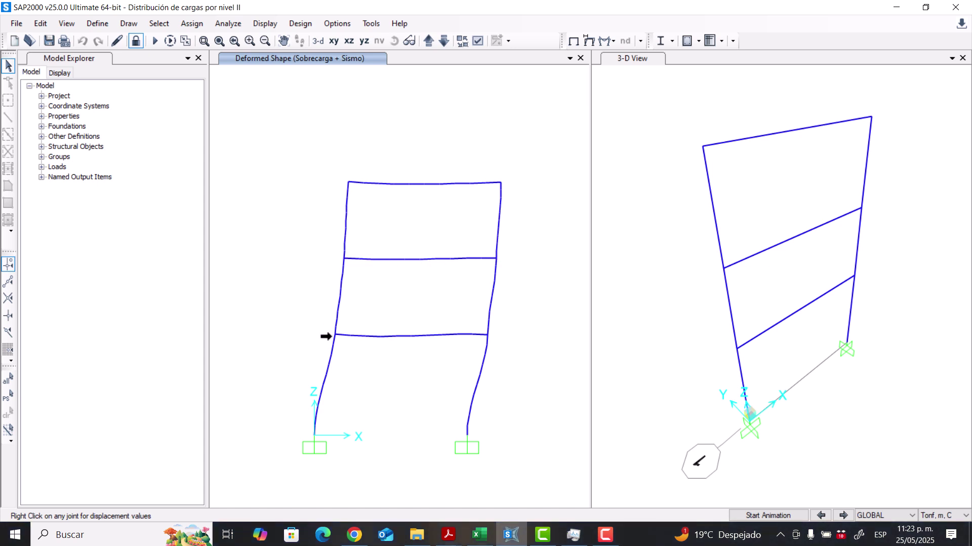
{"action": "right_click", "coordinate": [335, 334]}
{"action": "right_click", "coordinate": [486, 335]}
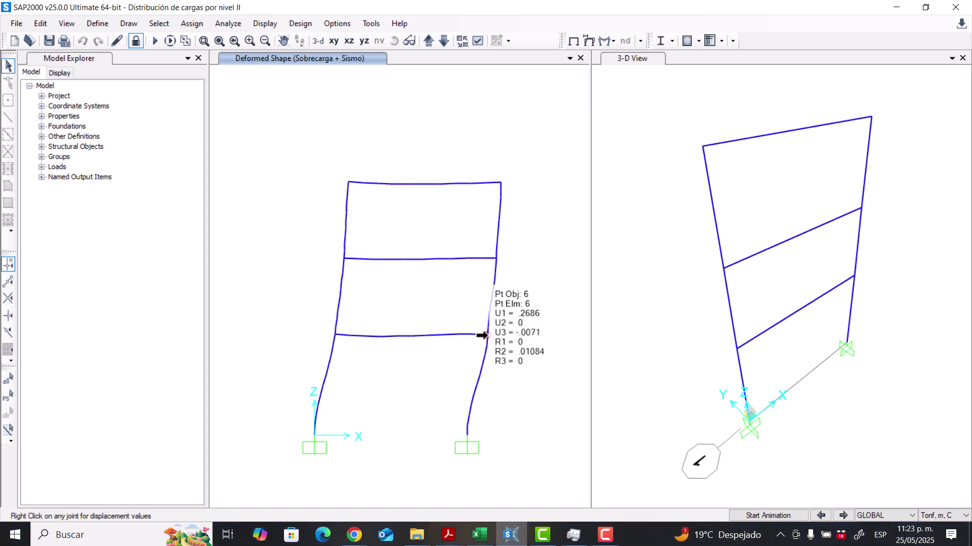
{"action": "right_click", "coordinate": [334, 334]}
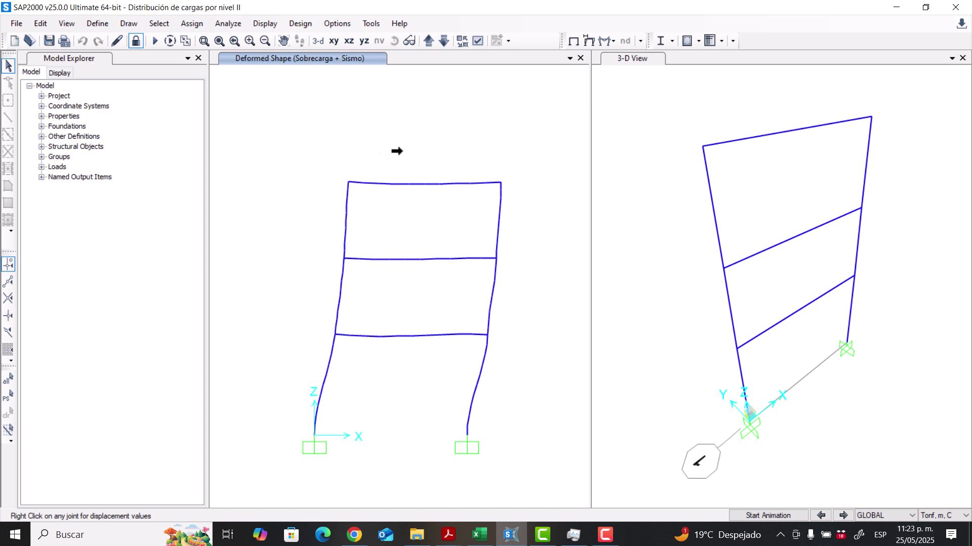
Step: Examine the displacements and rotations of the roof-level joint on axis B, and query the roof-level joint on axis A
{"action": "right_click", "coordinate": [499, 183]}
{"action": "right_click", "coordinate": [498, 182]}
{"action": "right_click", "coordinate": [500, 183]}
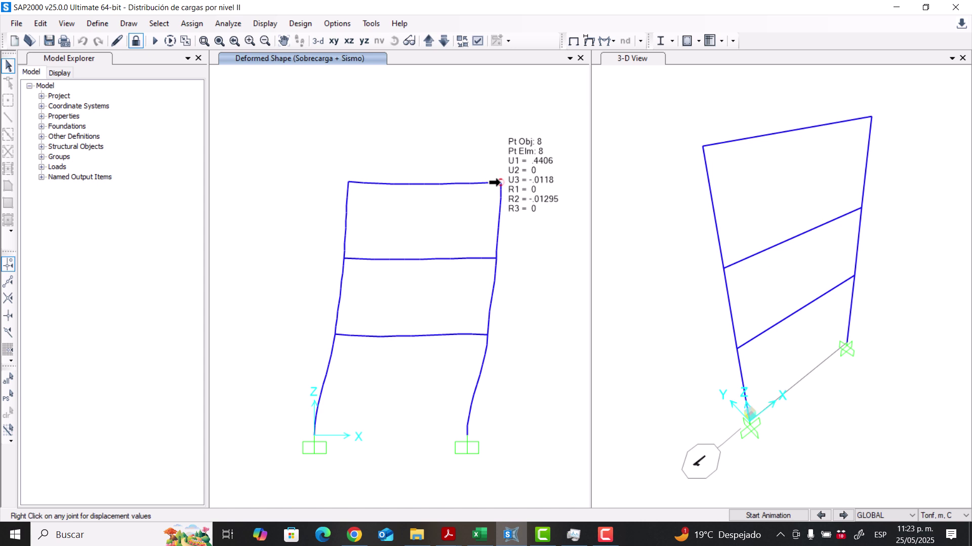
{"action": "right_click", "coordinate": [498, 183]}
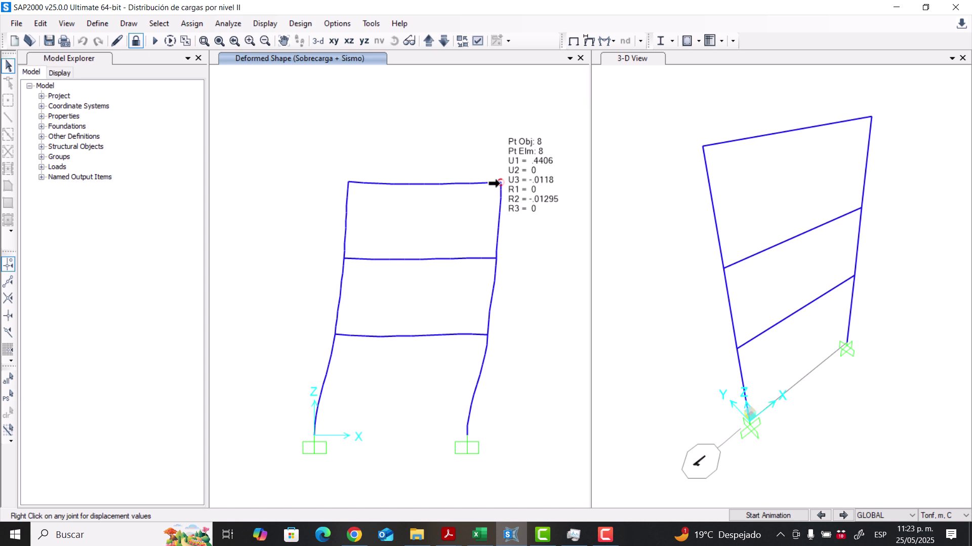
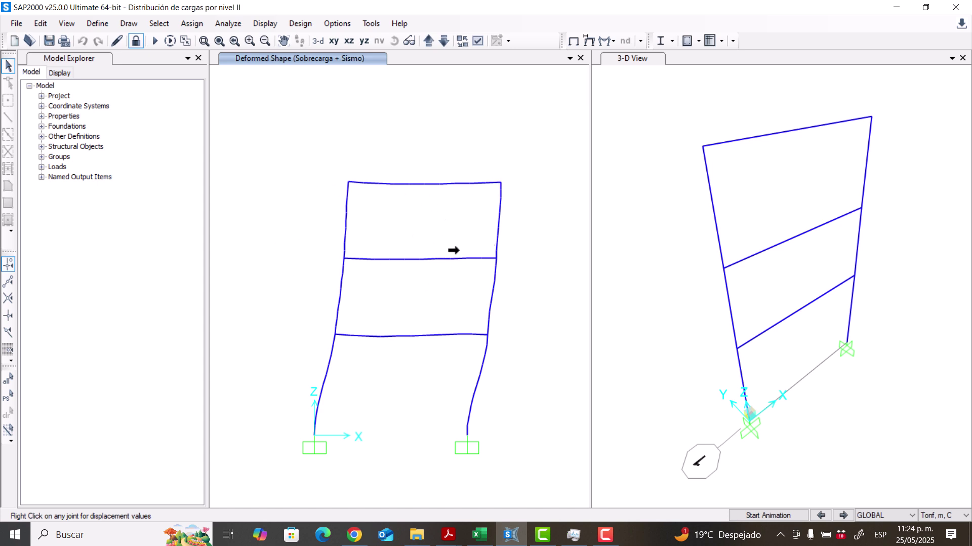
{"action": "mouse_move", "coordinate": [499, 182]}
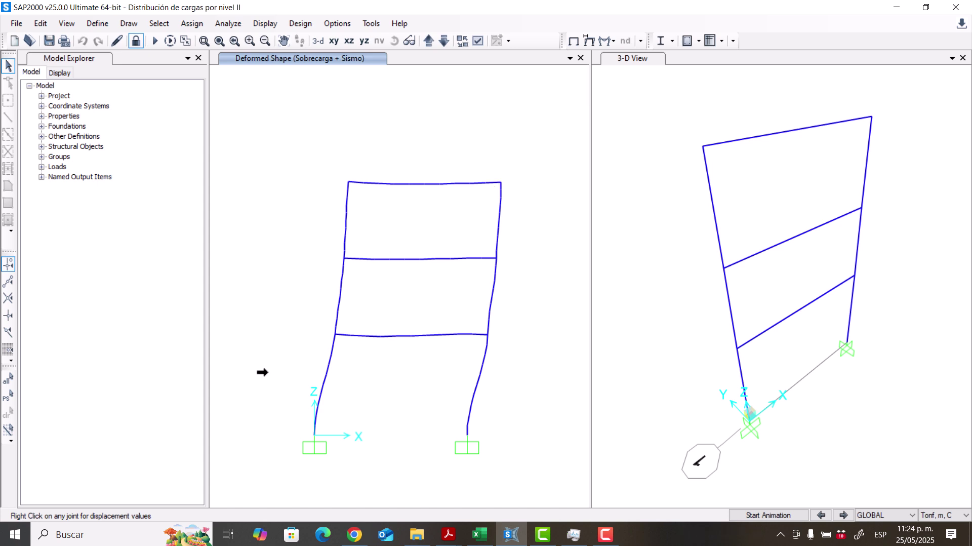
{"action": "right_click", "coordinate": [496, 182]}
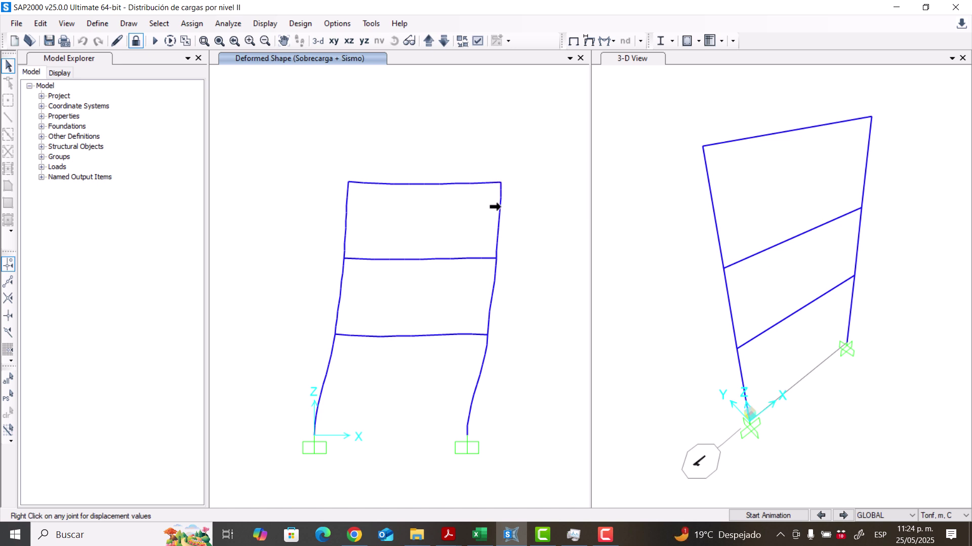
{"action": "right_click", "coordinate": [497, 182]}
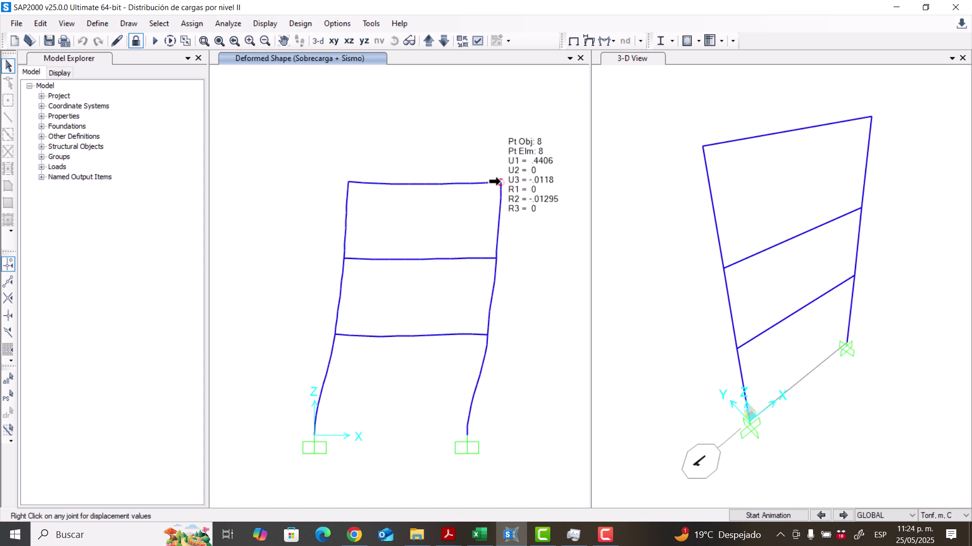
{"action": "right_click", "coordinate": [498, 183]}
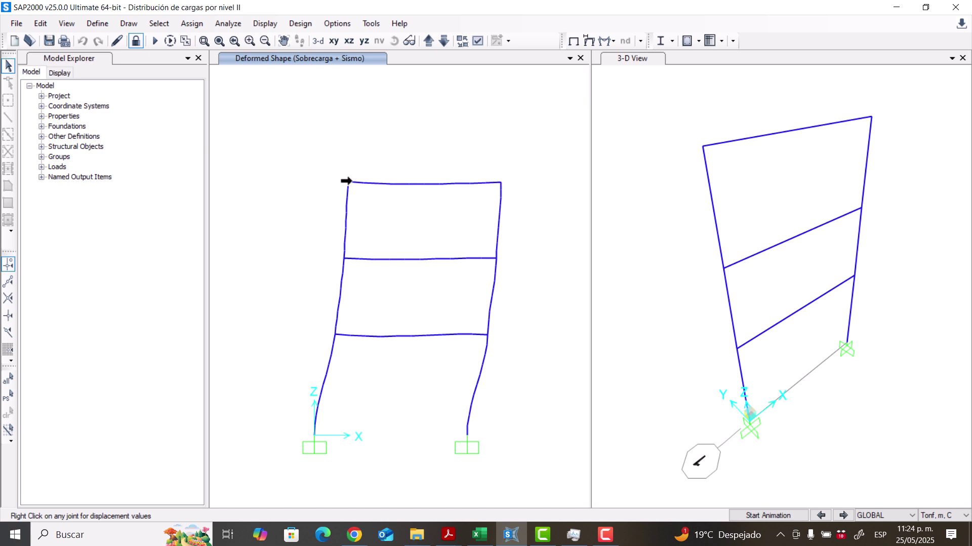
{"action": "right_click", "coordinate": [347, 181]}
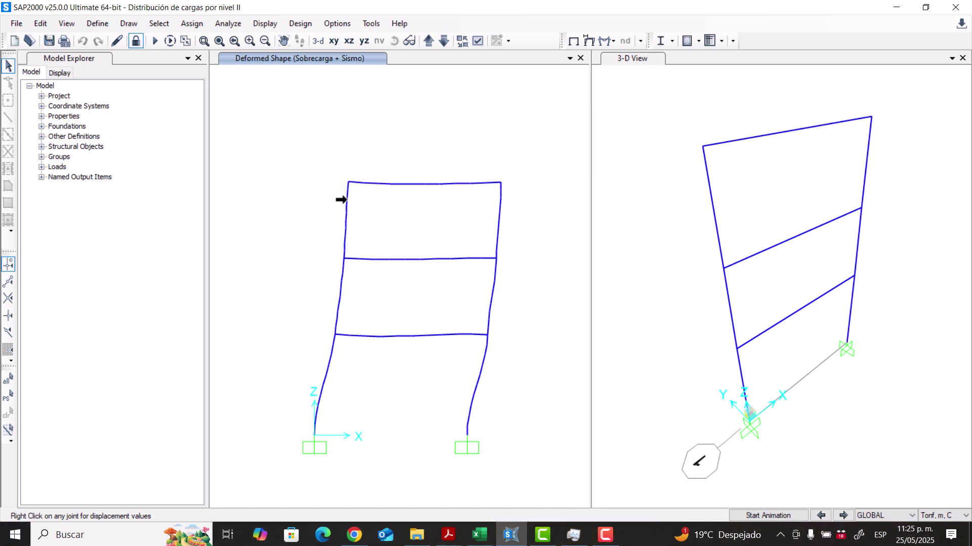
Step: Query the second-floor joint on axis A and the first-floor joint on axis B, and display the MODAL deformed shape for mode 1
{"action": "right_click", "coordinate": [344, 258]}
{"action": "right_click", "coordinate": [487, 334]}
{"action": "left_click", "coordinate": [587, 43]}
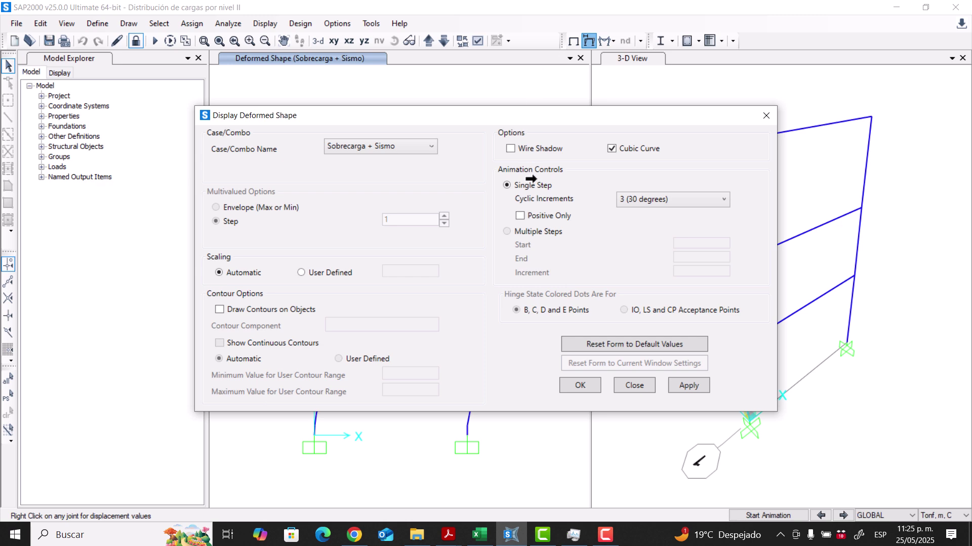
{"action": "left_click", "coordinate": [413, 145]}
{"action": "left_click", "coordinate": [371, 177]}
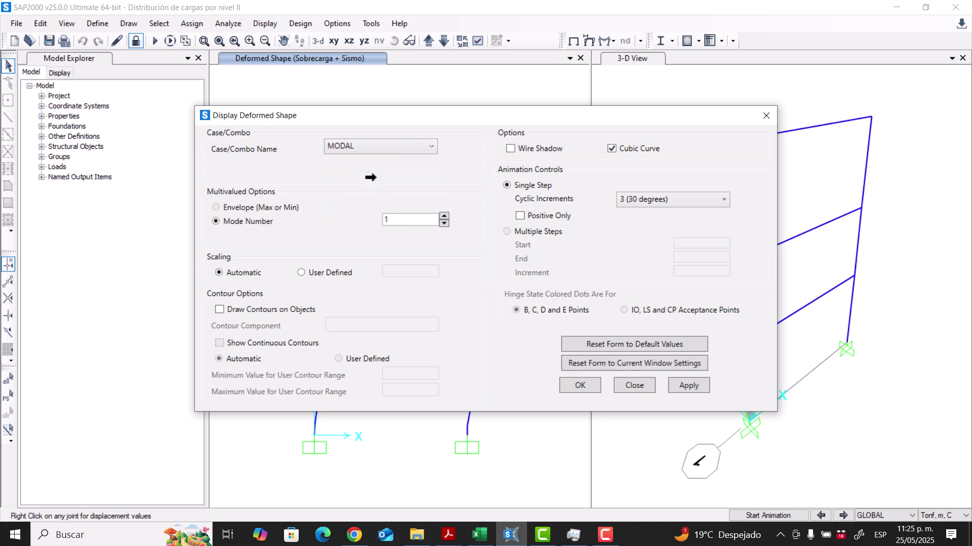
{"action": "left_click", "coordinate": [588, 383]}
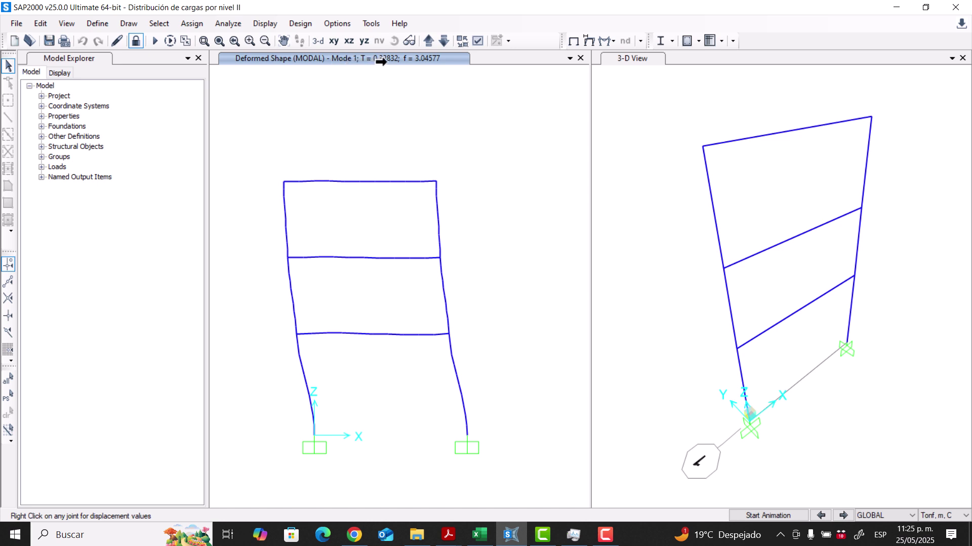
Step: Play and stop the animation of MODAL mode 1, keeping the deformed shape settings open beside the frame
{"action": "left_click", "coordinate": [587, 41]}
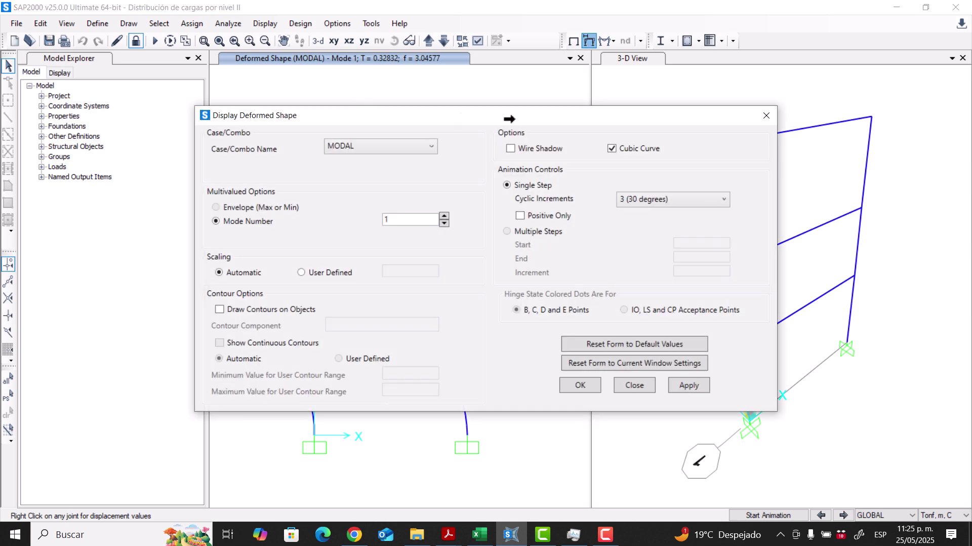
{"action": "left_click_drag", "start_coordinate": [509, 119], "coordinate": [601, 120]}
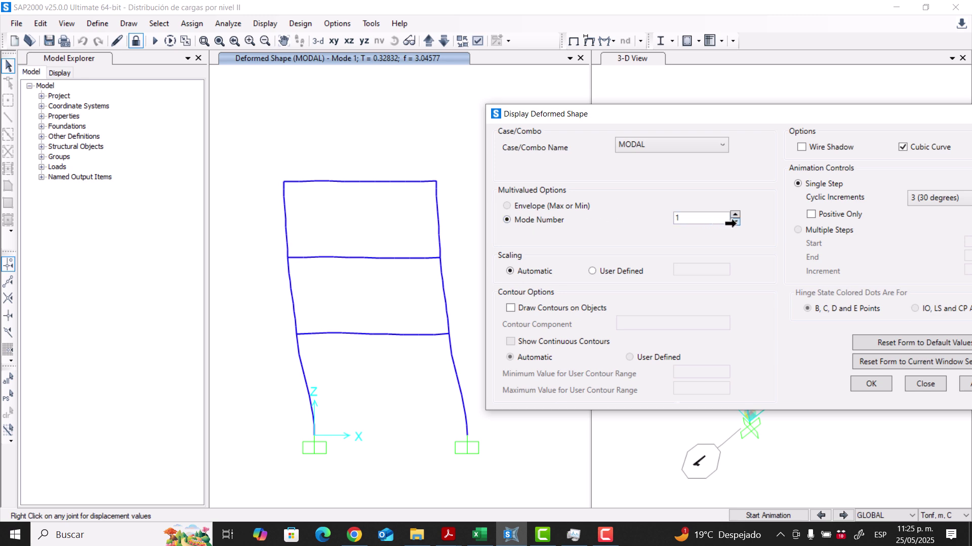
{"action": "left_click", "coordinate": [759, 514]}
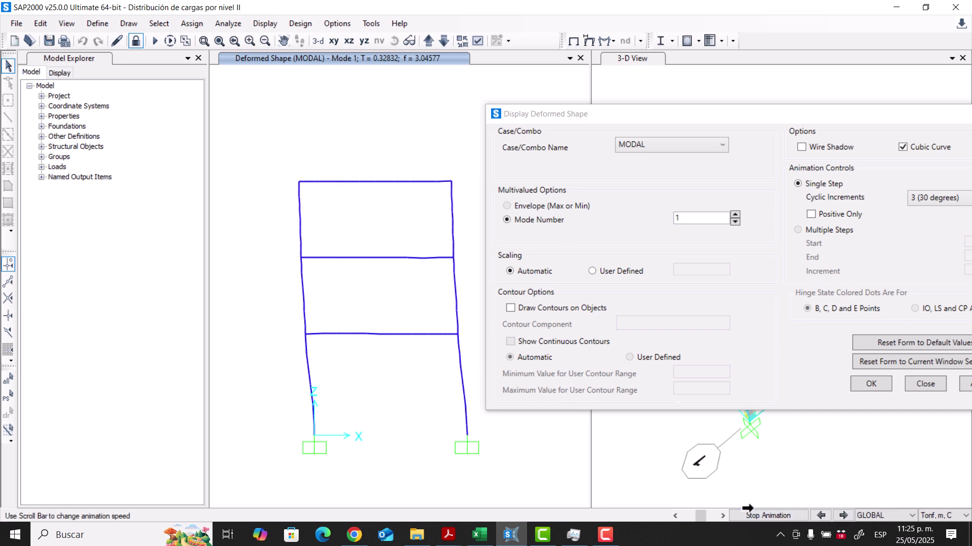
{"action": "left_click", "coordinate": [765, 514]}
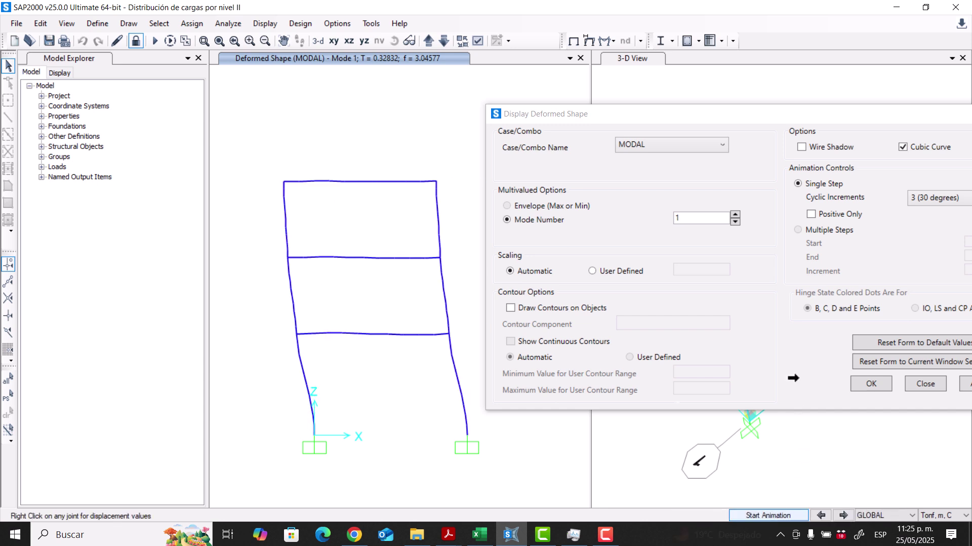
Step: Display the deformed shape for MODAL mode 2, and play and stop its animation
{"action": "left_click", "coordinate": [734, 214]}
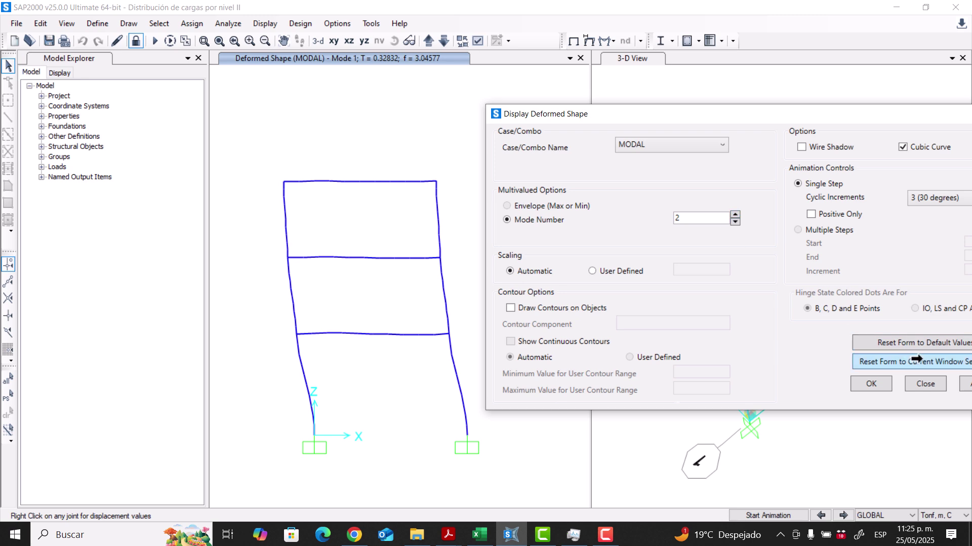
{"action": "left_click", "coordinate": [960, 384]}
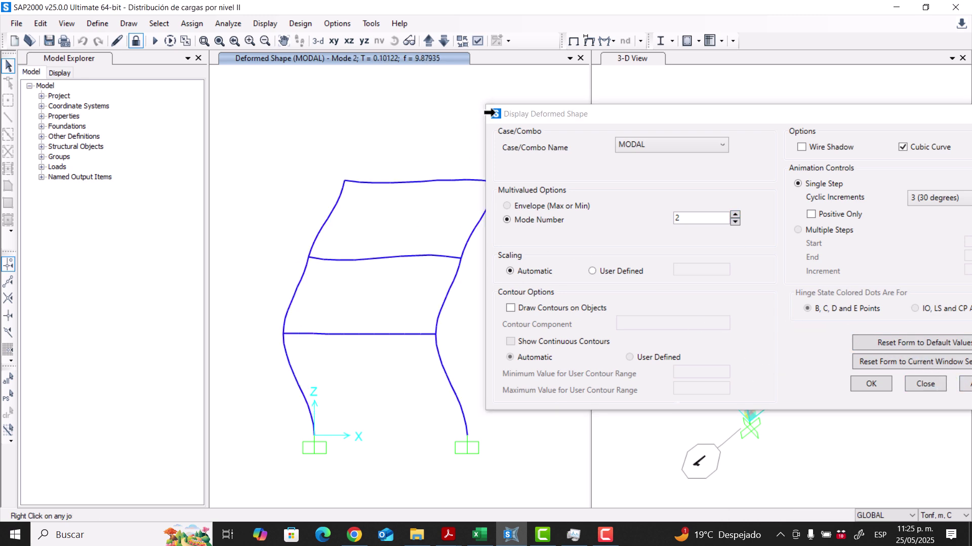
{"action": "right_click", "coordinate": [557, 113]}
{"action": "left_click_drag", "start_coordinate": [560, 114], "coordinate": [644, 119]}
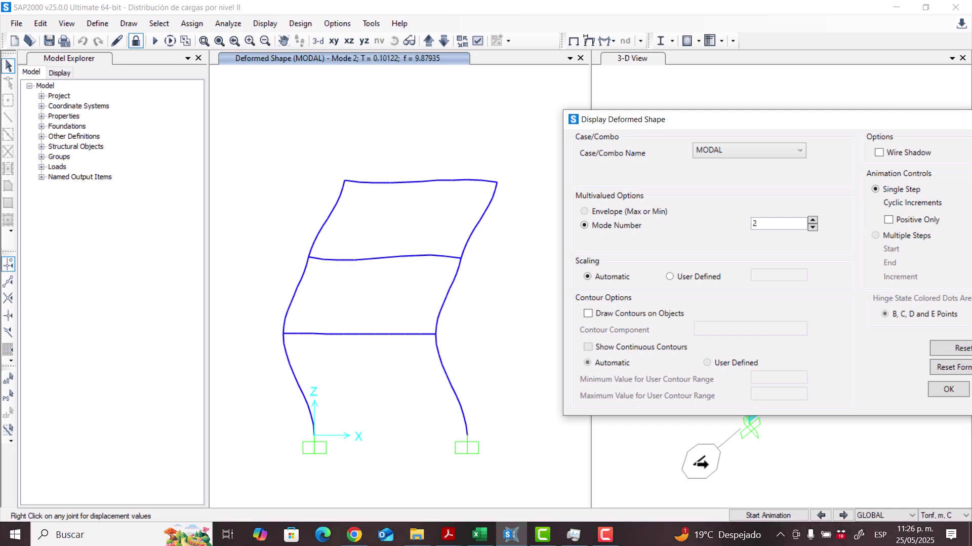
{"action": "left_click", "coordinate": [758, 514]}
{"action": "left_click", "coordinate": [758, 517]}
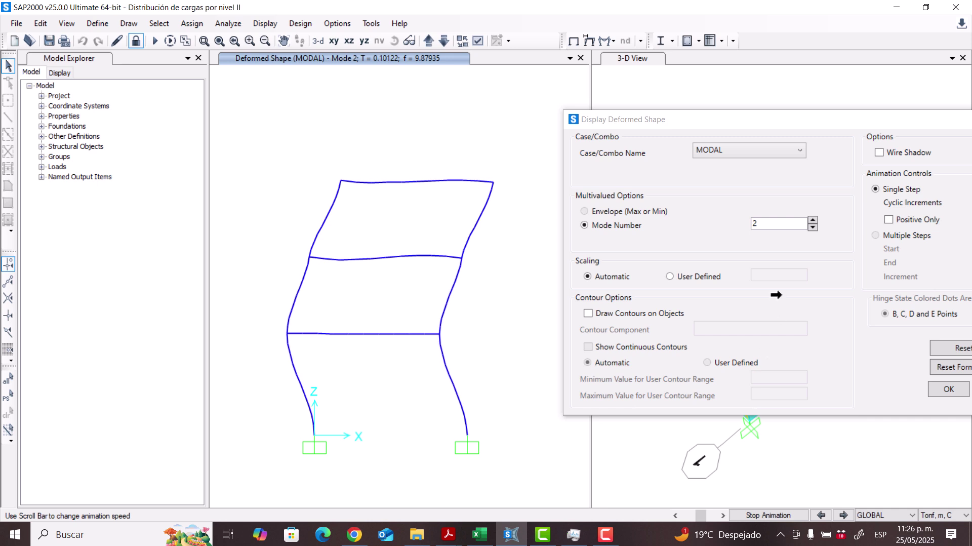
{"action": "left_click", "coordinate": [767, 515]}
Step: Display the deformed shape for MODAL mode 3, and play and stop its animation
{"action": "left_click", "coordinate": [810, 221]}
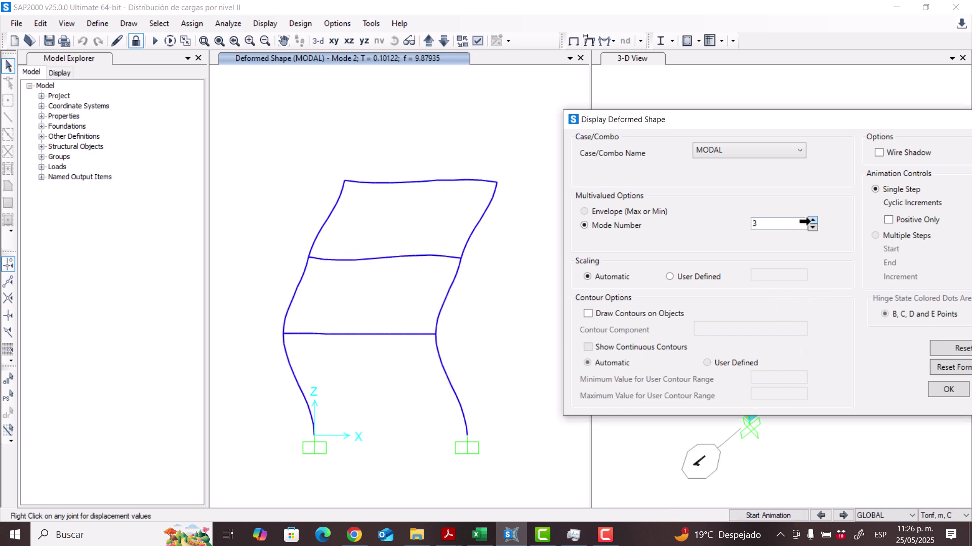
{"action": "left_click_drag", "start_coordinate": [777, 124], "coordinate": [696, 120]}
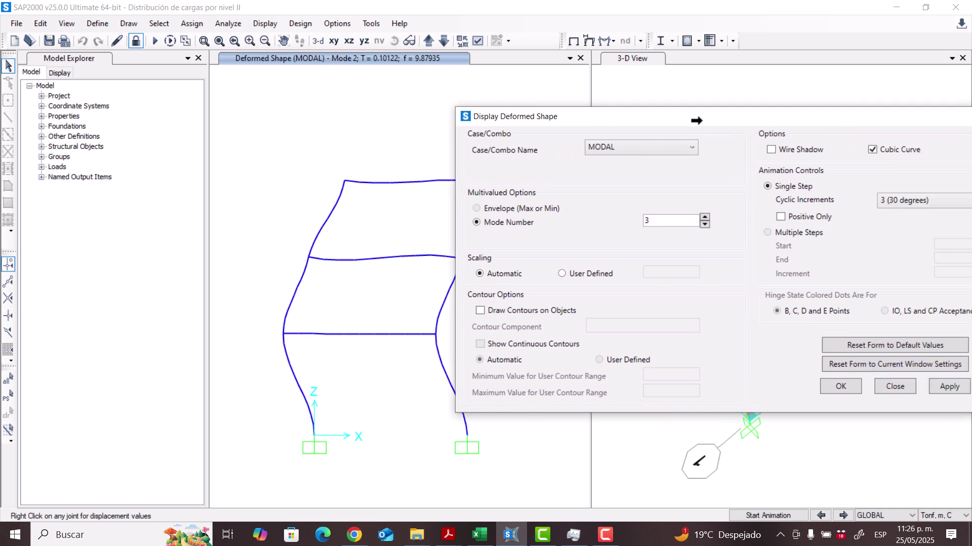
{"action": "left_click", "coordinate": [937, 389]}
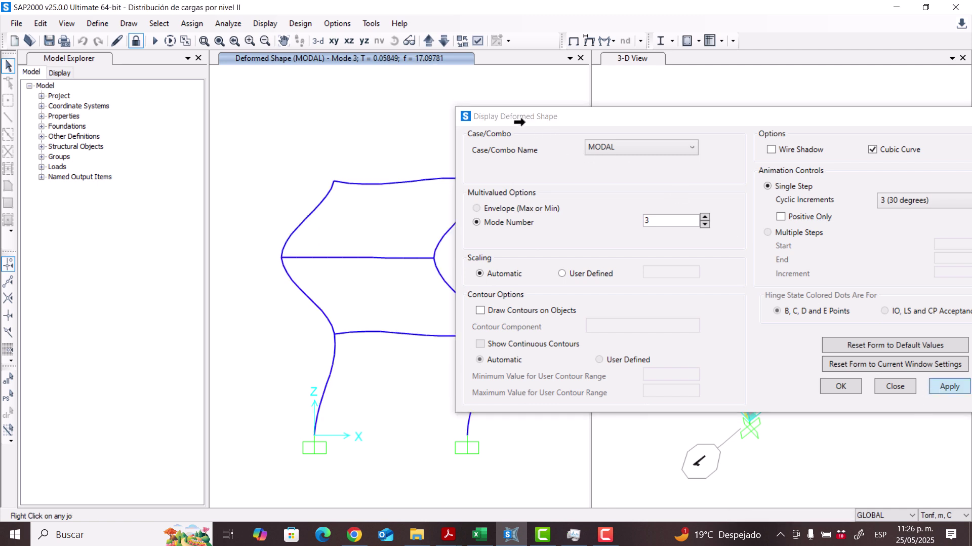
{"action": "left_click_drag", "start_coordinate": [522, 122], "coordinate": [693, 129]}
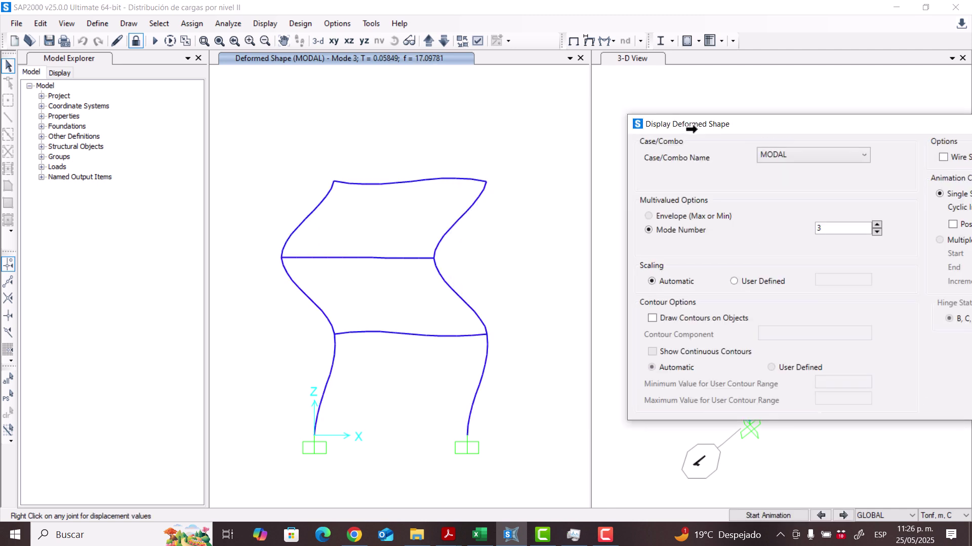
{"action": "left_click", "coordinate": [766, 514]}
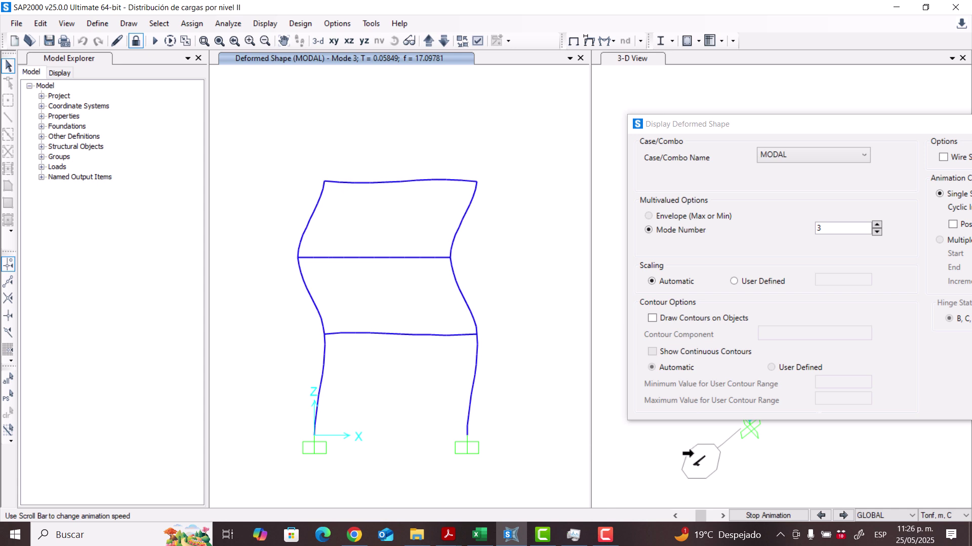
{"action": "left_click", "coordinate": [770, 513]}
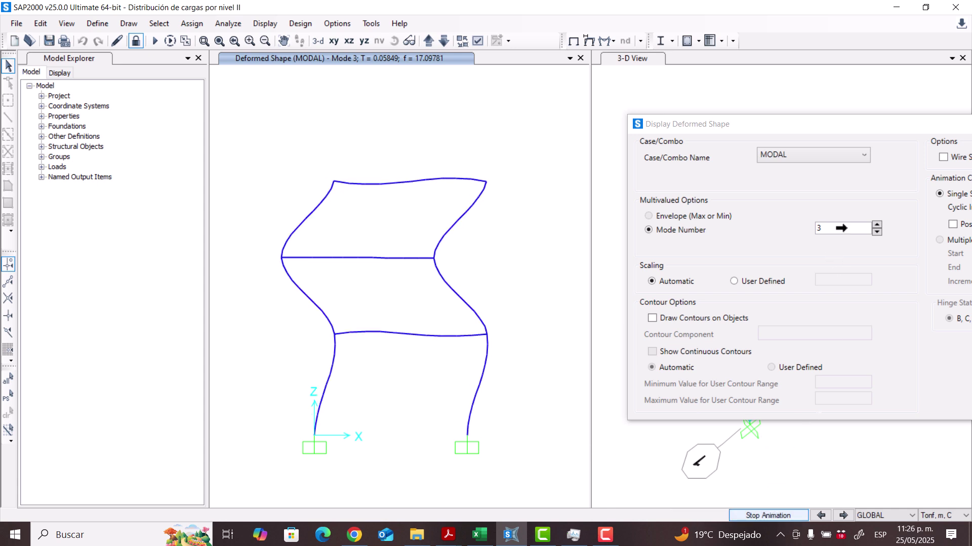
Step: Display the deformed shape for MODAL mode 4, play and stop its animation, and close the deformed shape settings
{"action": "left_click", "coordinate": [876, 225]}
{"action": "left_click_drag", "start_coordinate": [859, 123], "coordinate": [689, 116]}
{"action": "left_click", "coordinate": [939, 385]}
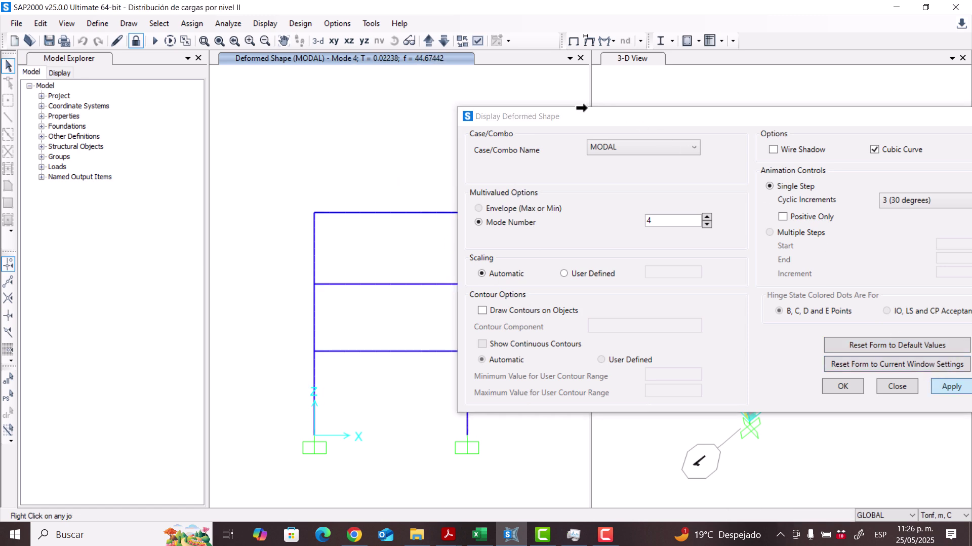
{"action": "left_click_drag", "start_coordinate": [559, 118], "coordinate": [682, 120]}
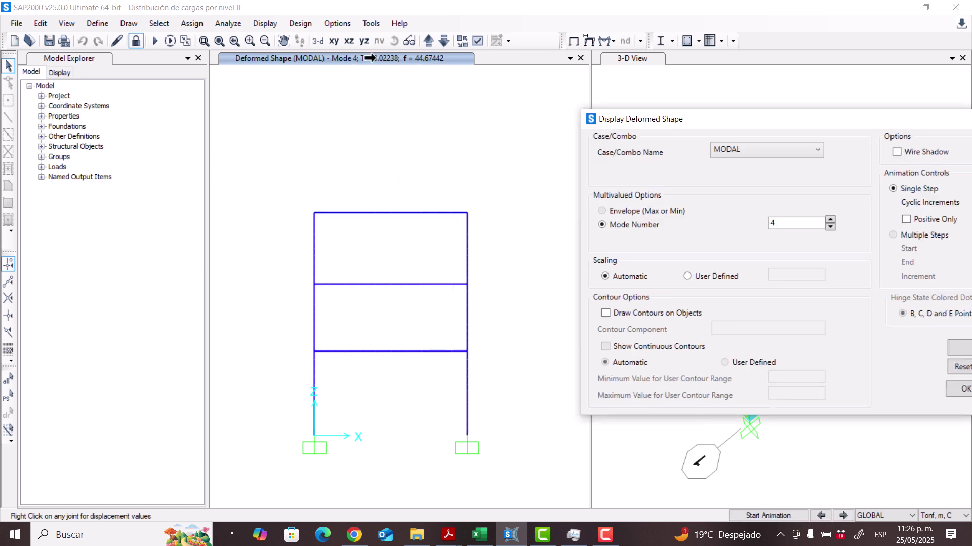
{"action": "left_click", "coordinate": [741, 514]}
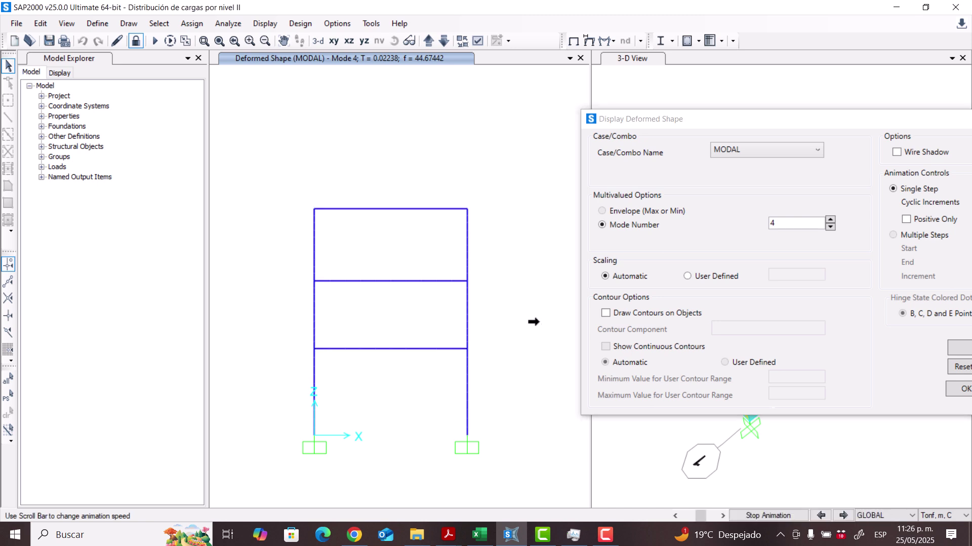
{"action": "left_click", "coordinate": [768, 515]}
{"action": "left_click_drag", "start_coordinate": [785, 118], "coordinate": [539, 120]}
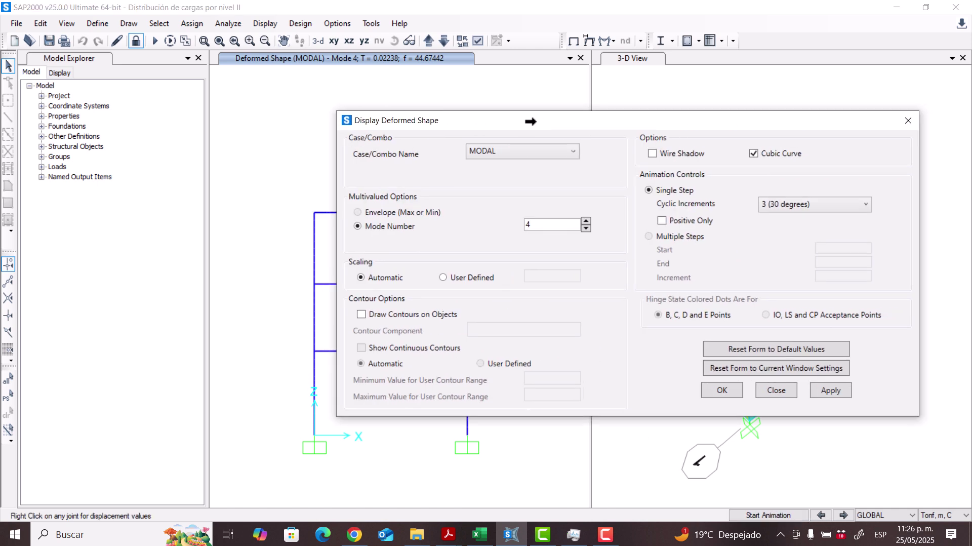
{"action": "left_click", "coordinate": [765, 390]}
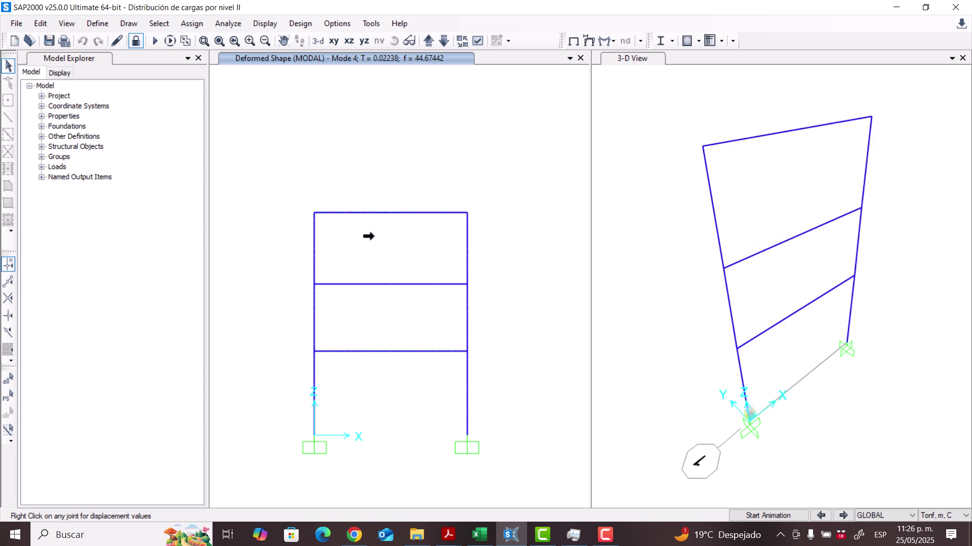
{"action": "left_click", "coordinate": [98, 24]}
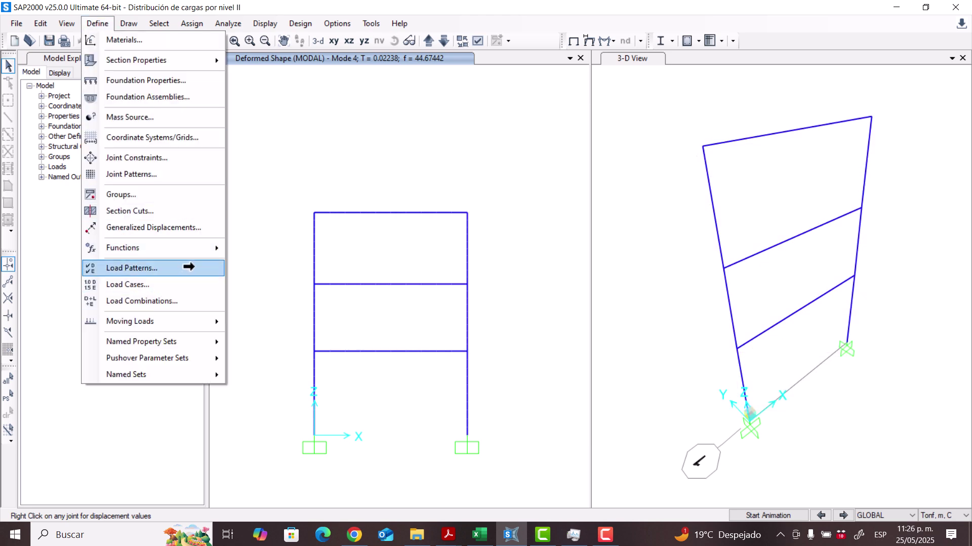
{"action": "left_click", "coordinate": [142, 117]}
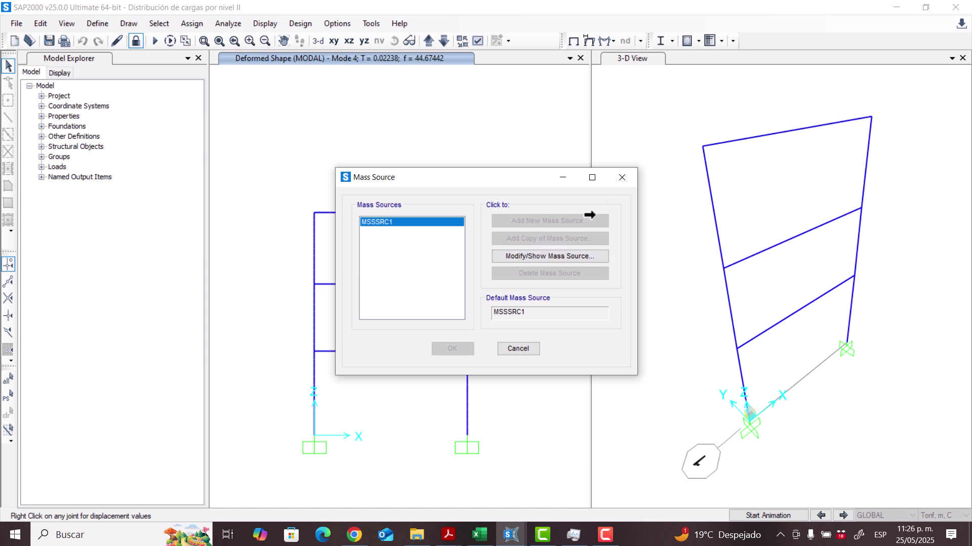
{"action": "left_click", "coordinate": [622, 177]}
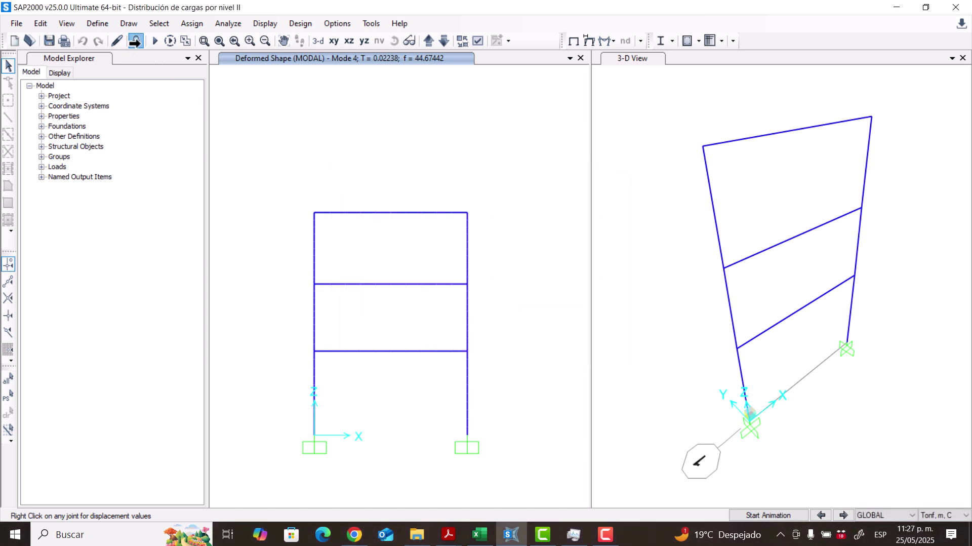
Step: Unlock the model and base mass source MSSSRC1 on specified load patterns instead of element self mass and additional mass
{"action": "left_click", "coordinate": [135, 41]}
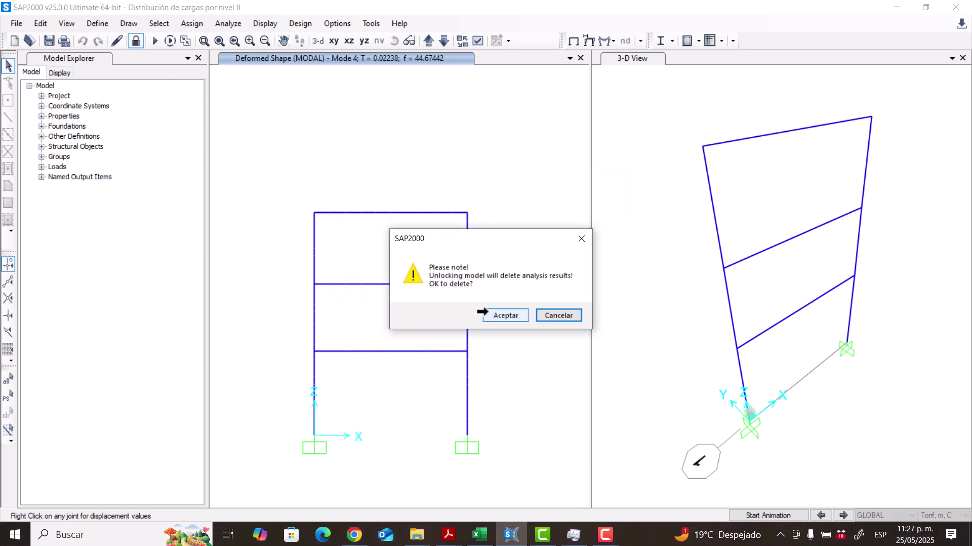
{"action": "left_click", "coordinate": [489, 311]}
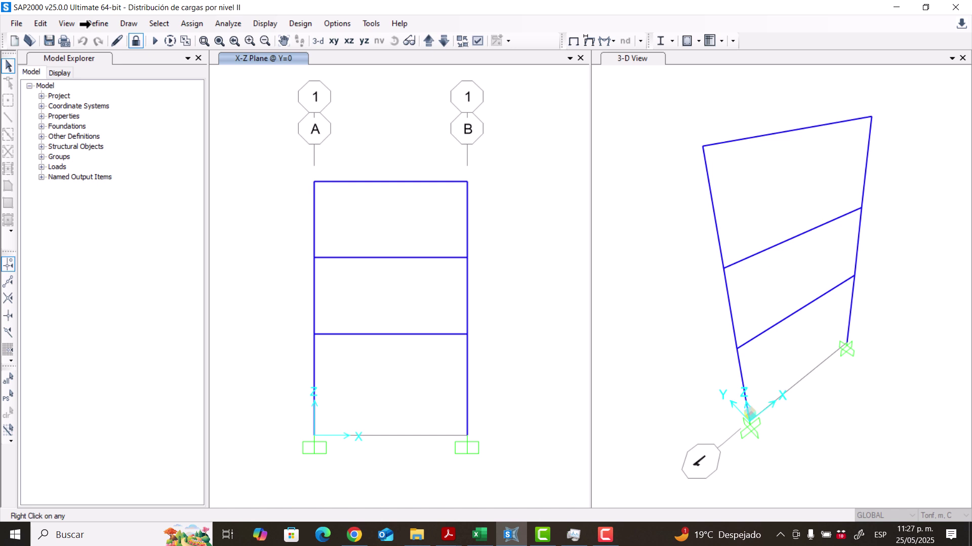
{"action": "left_click", "coordinate": [91, 23]}
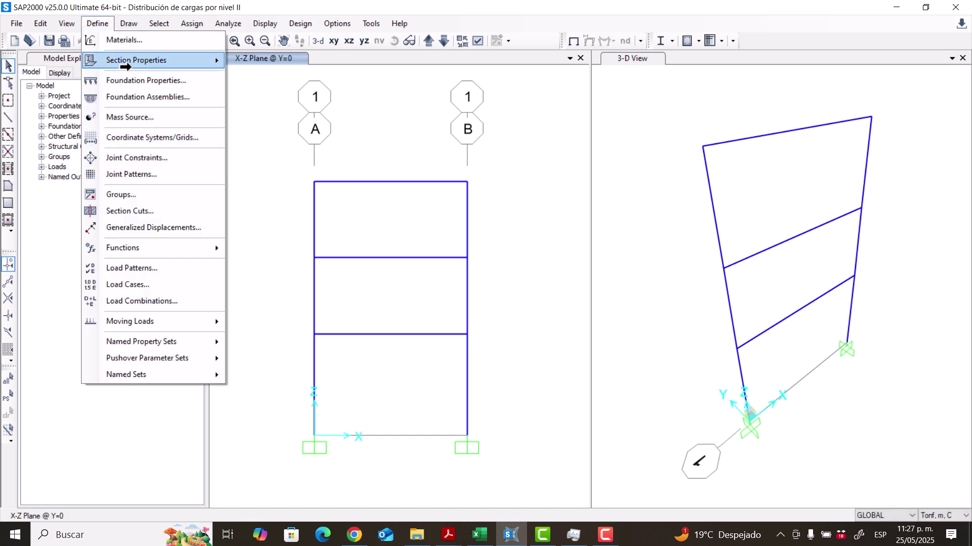
{"action": "left_click", "coordinate": [148, 116]}
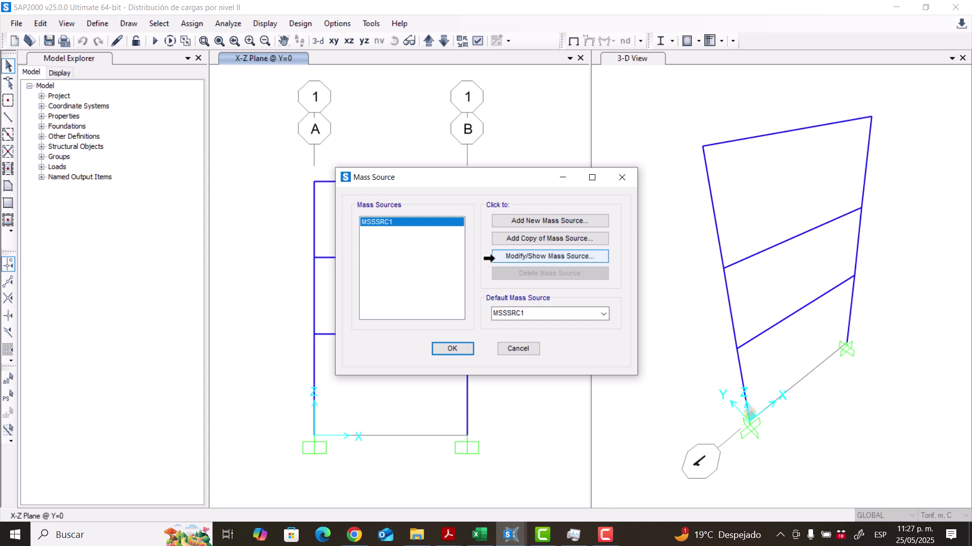
{"action": "left_click", "coordinate": [494, 256]}
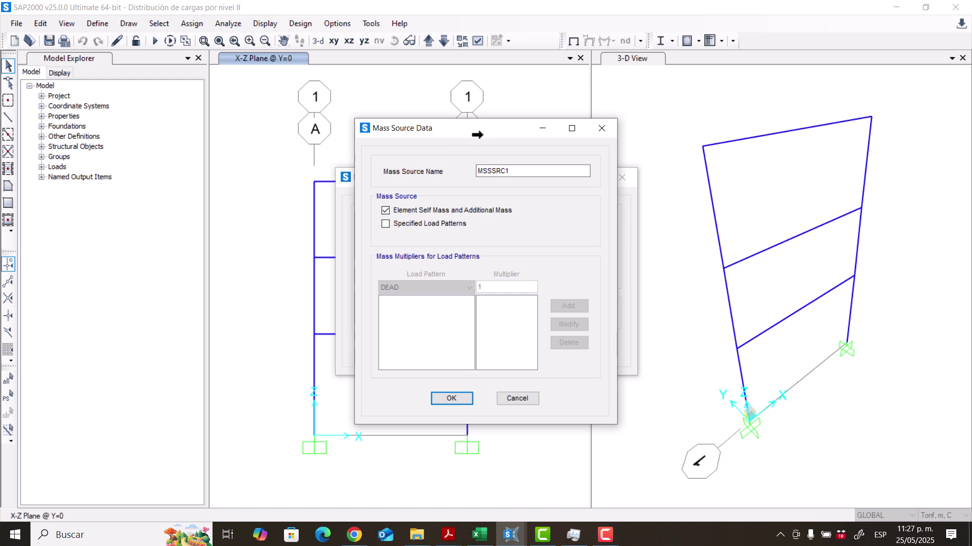
{"action": "left_click", "coordinate": [416, 212]}
{"action": "left_click", "coordinate": [413, 223]}
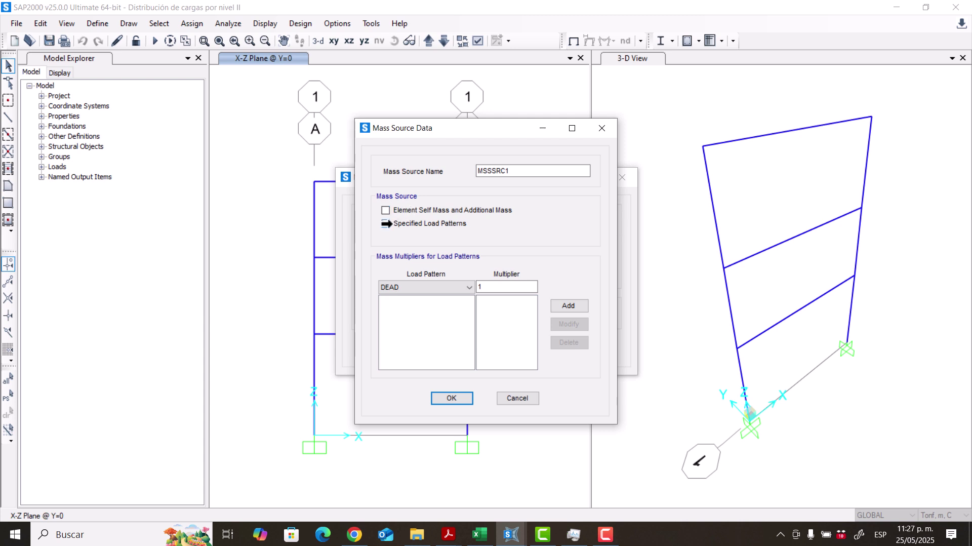
Step: Add the Sobrecarga load pattern with multiplier 1 to mass source MSSSRC1 and accept the definition
{"action": "left_click", "coordinate": [434, 287]}
{"action": "left_click", "coordinate": [433, 314]}
{"action": "left_click", "coordinate": [560, 307]}
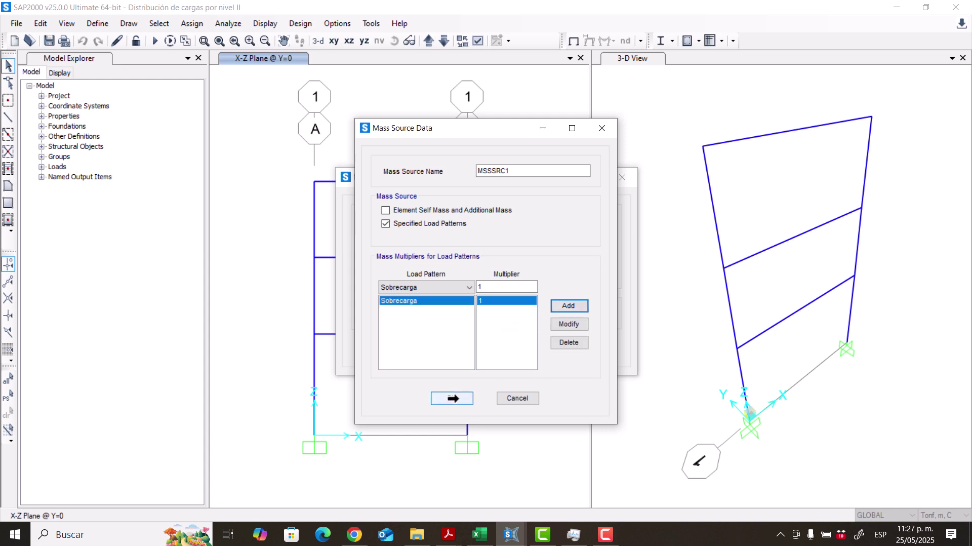
{"action": "left_click", "coordinate": [452, 398]}
{"action": "left_click", "coordinate": [452, 348]}
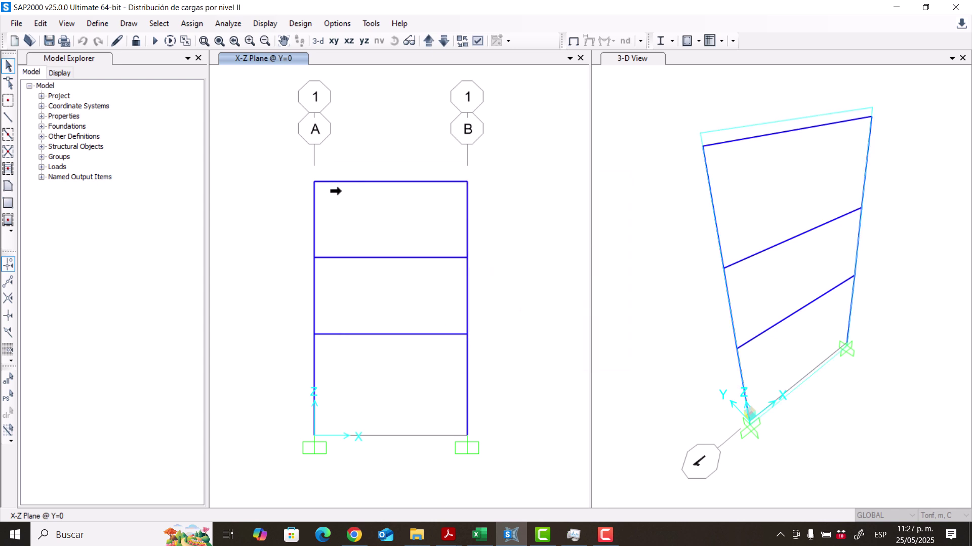
Step: Rerun the analysis of the frame with the redefined mass source
{"action": "left_click", "coordinate": [94, 24]}
{"action": "key", "text": "Escape"}
{"action": "left_click", "coordinate": [155, 41]}
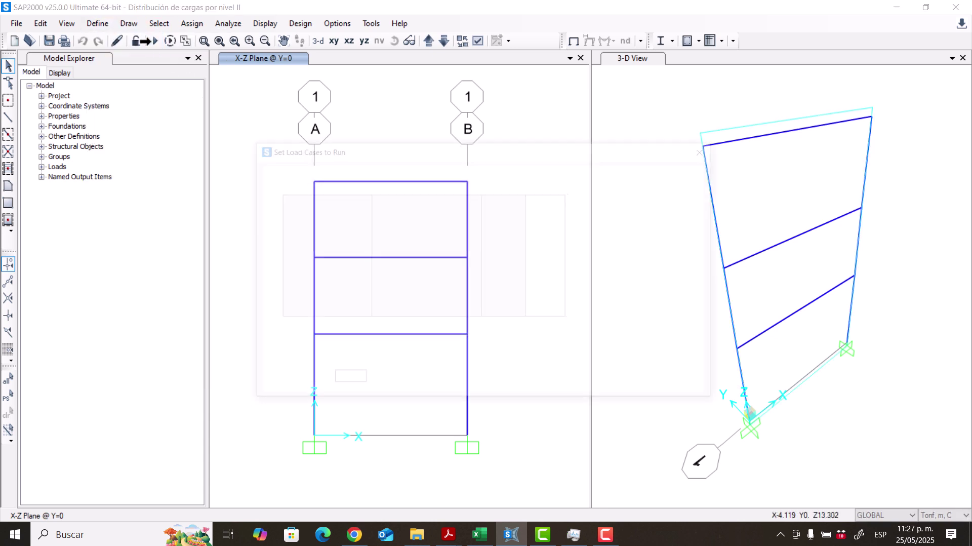
{"action": "left_click", "coordinate": [620, 355]}
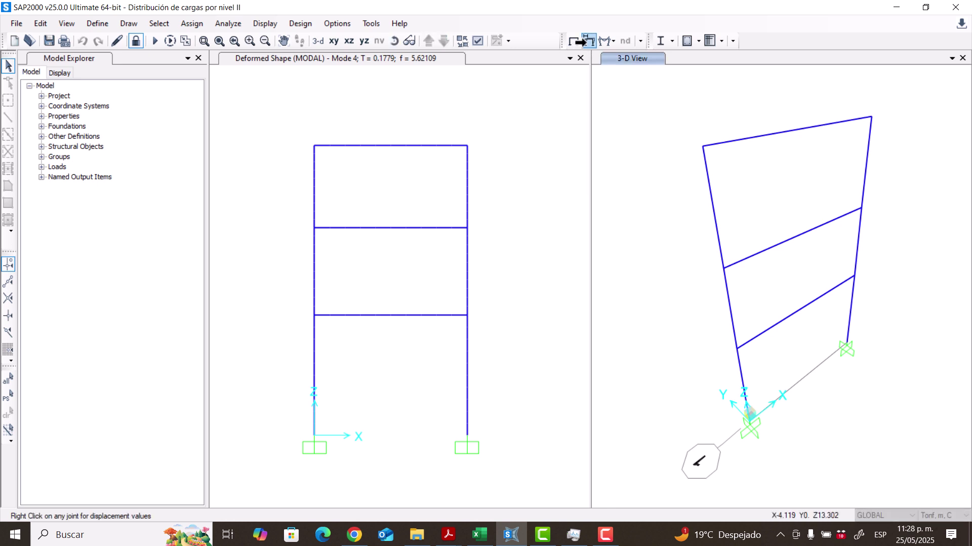
Step: Display the deformed shape for MODAL mode 1, and play and stop its animation
{"action": "left_click", "coordinate": [582, 41]}
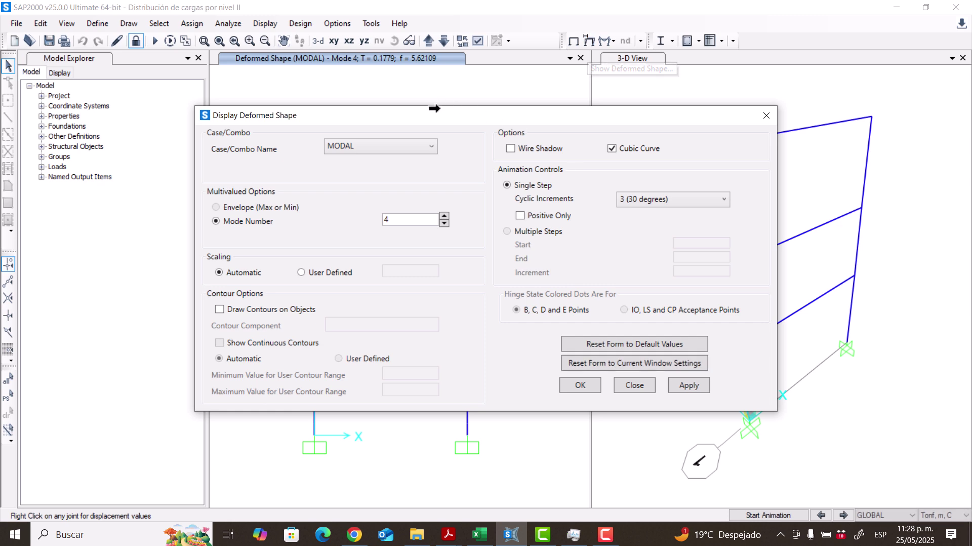
{"action": "left_click_drag", "start_coordinate": [433, 116], "coordinate": [843, 148]}
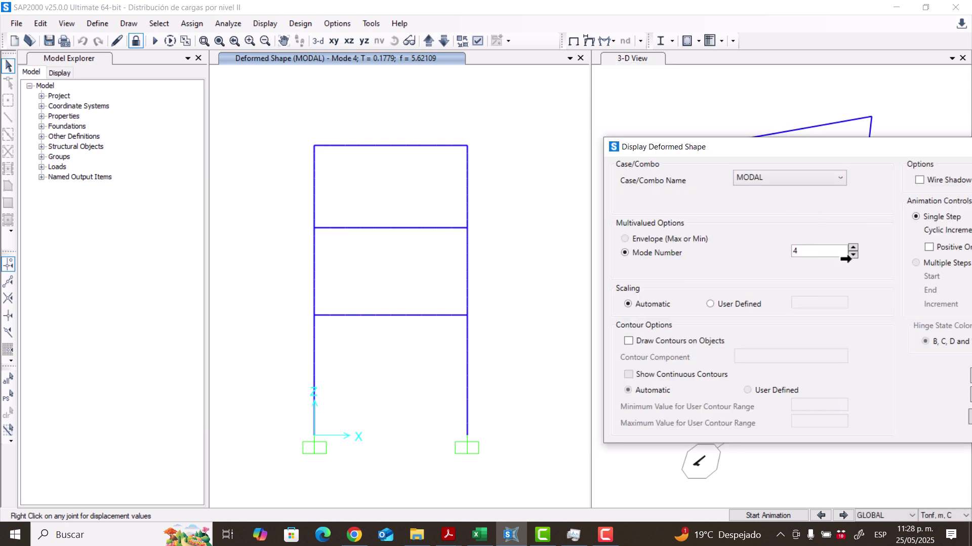
{"action": "left_click_drag", "start_coordinate": [825, 162], "coordinate": [657, 129]}
{"action": "left_click", "coordinate": [931, 384]}
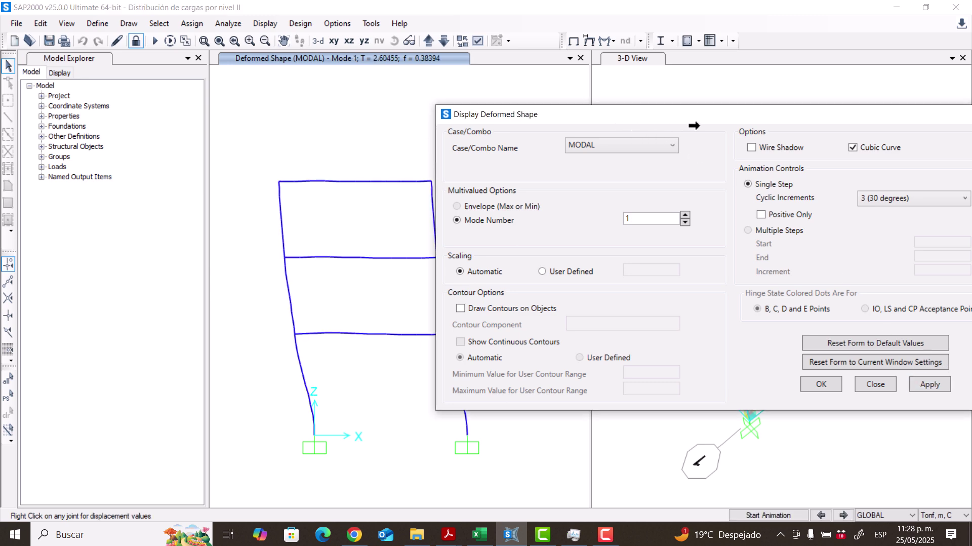
{"action": "left_click_drag", "start_coordinate": [677, 122], "coordinate": [754, 117]}
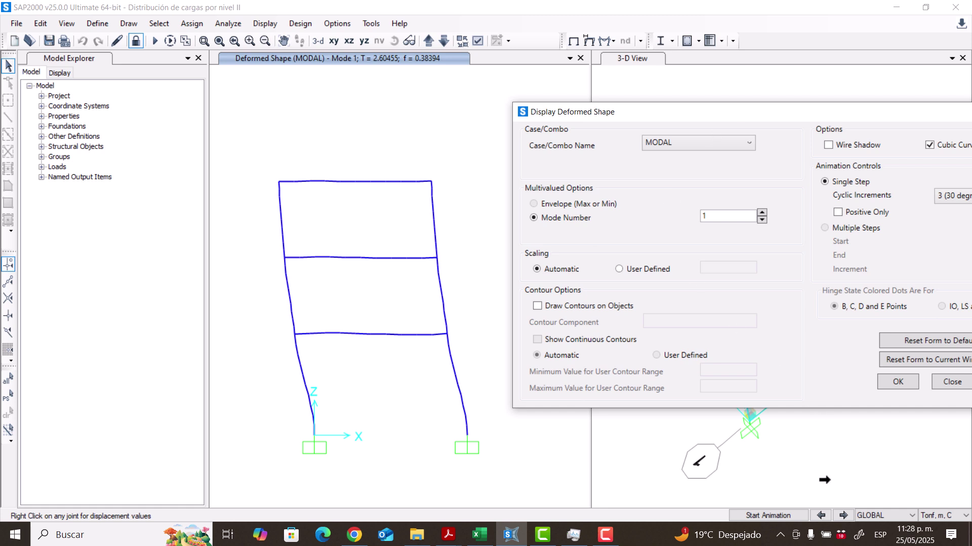
{"action": "left_click", "coordinate": [772, 516]}
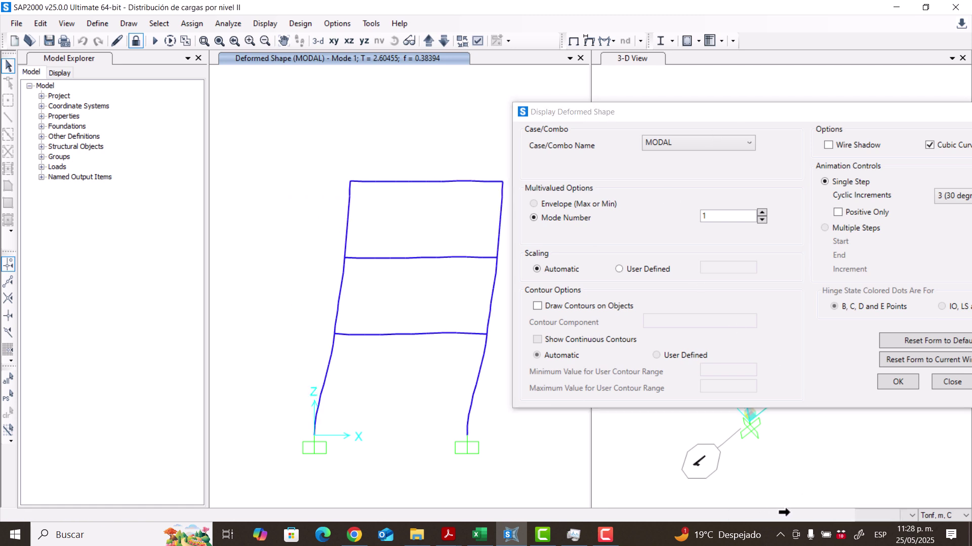
{"action": "left_click", "coordinate": [777, 515]}
Step: Display the deformed shape for MODAL mode 2, keeping the settings dialog clear of the X-Z view
{"action": "left_click_drag", "start_coordinate": [756, 119], "coordinate": [643, 117]}
{"action": "left_click", "coordinate": [614, 141]}
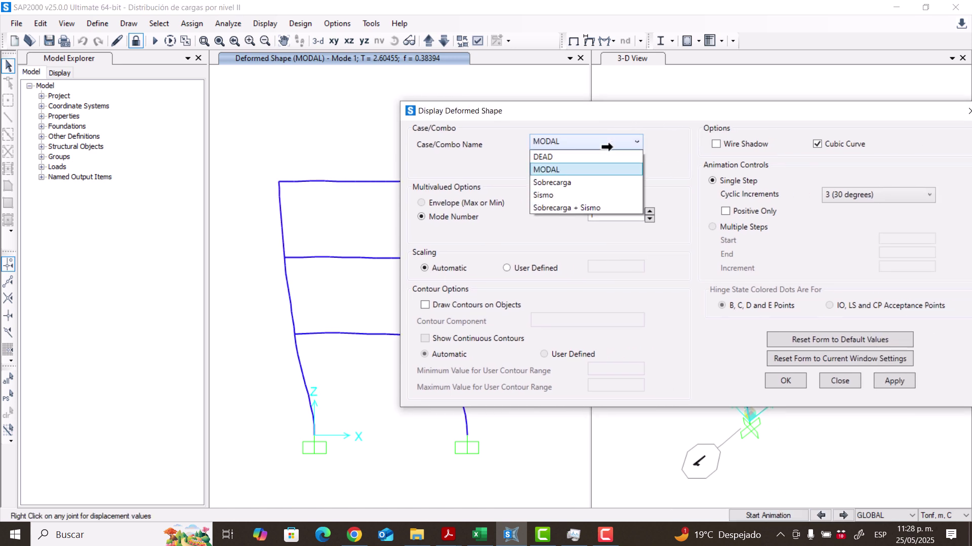
{"action": "left_click", "coordinate": [651, 178]}
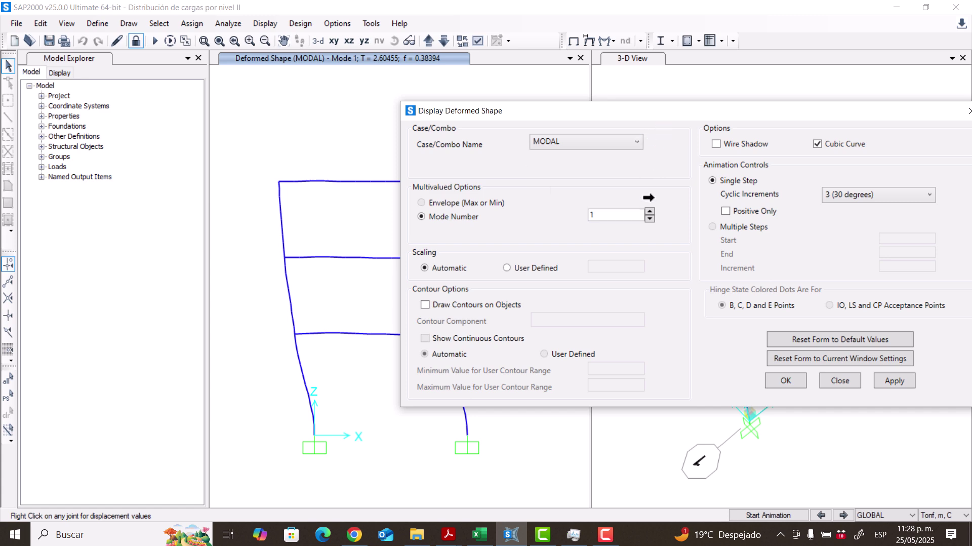
{"action": "left_click", "coordinate": [895, 380]}
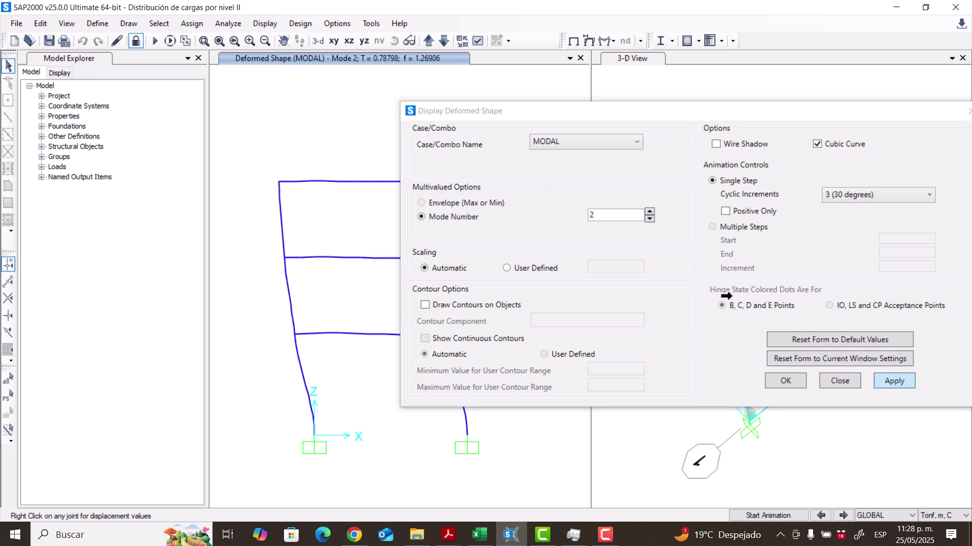
{"action": "left_click_drag", "start_coordinate": [635, 118], "coordinate": [648, 119]}
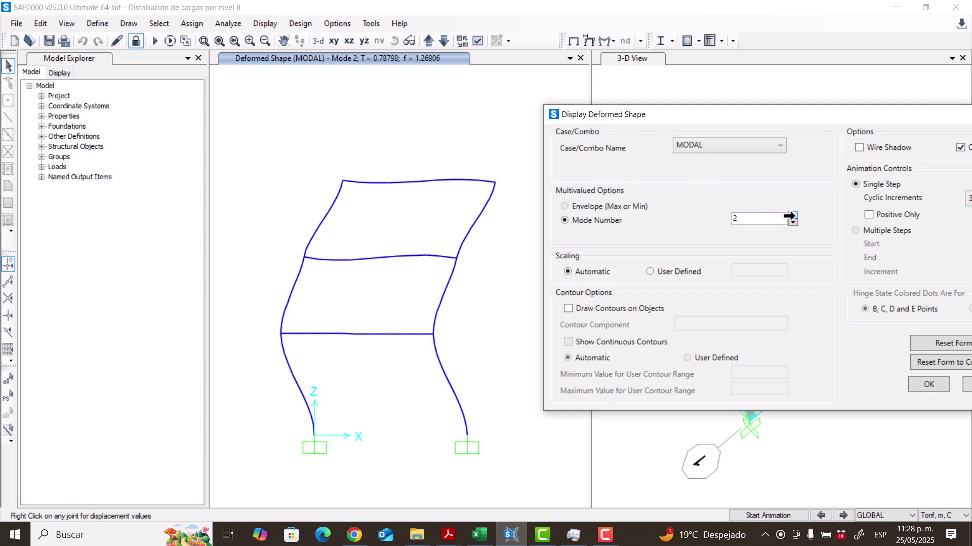
Step: Display the deformed shapes for MODAL modes 3 and 4 in turn
{"action": "left_click_drag", "start_coordinate": [827, 116], "coordinate": [699, 115]}
{"action": "left_click", "coordinate": [906, 382]}
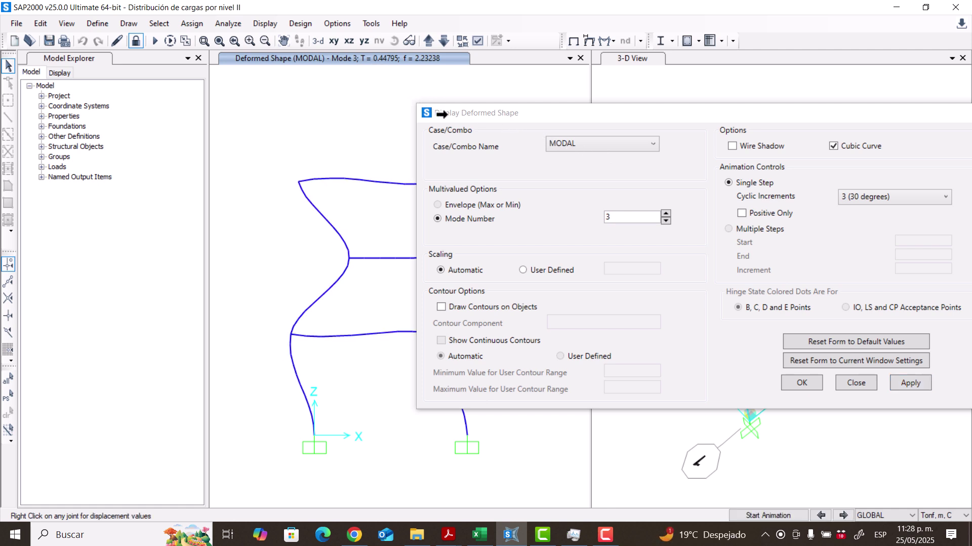
{"action": "left_click", "coordinate": [665, 213]}
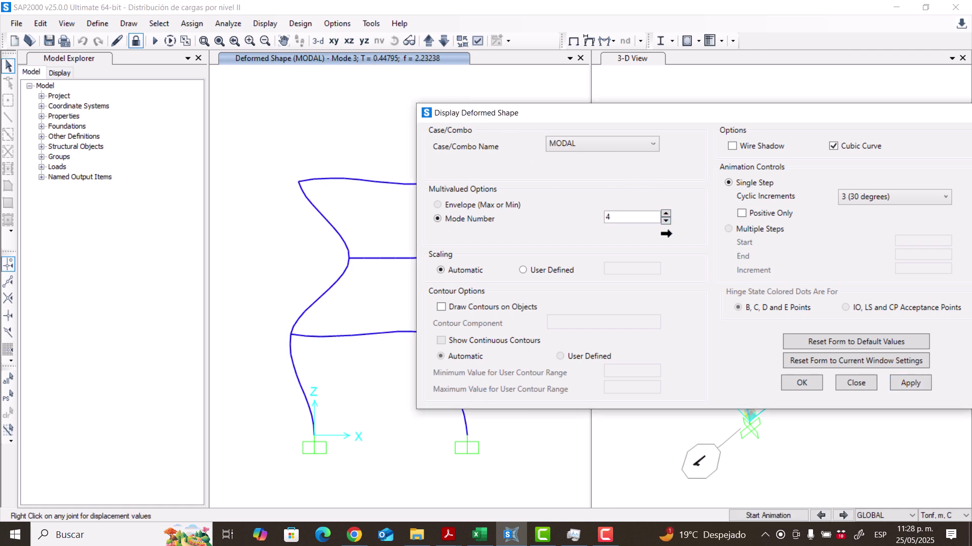
{"action": "left_click", "coordinate": [904, 382]}
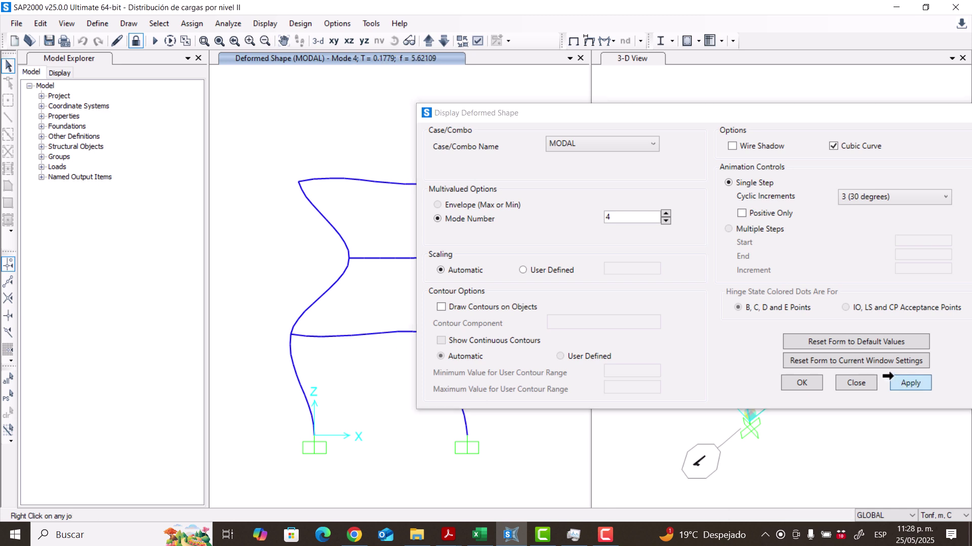
Step: Display the deformed shape for MODAL mode 12, play and stop its animation, and close the deformed shape settings
{"action": "left_click", "coordinate": [664, 212]}
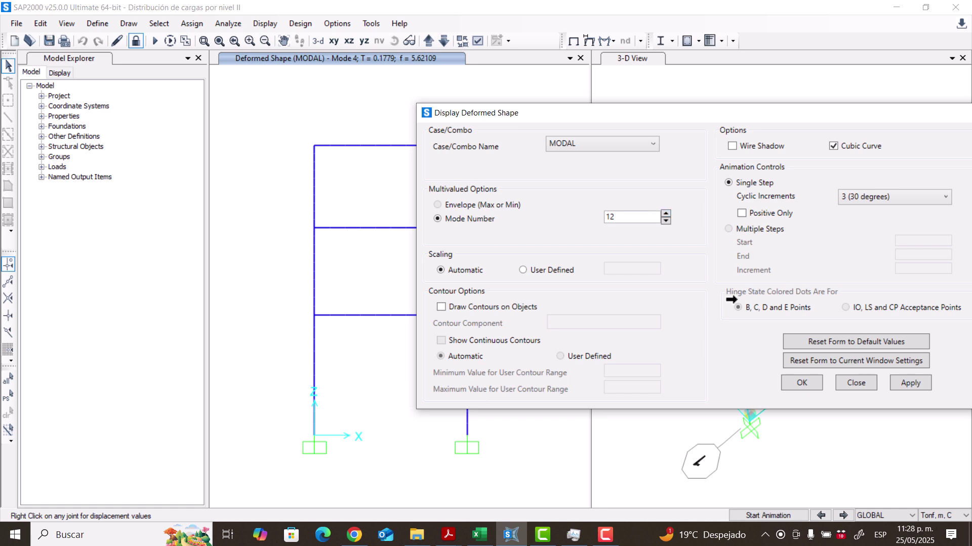
{"action": "left_click", "coordinate": [902, 382]}
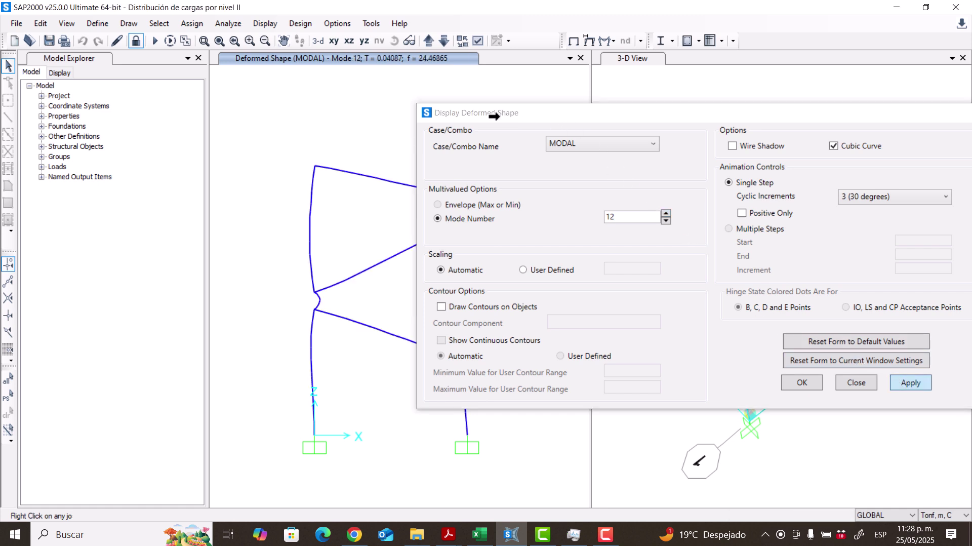
{"action": "left_click_drag", "start_coordinate": [493, 115], "coordinate": [629, 116]}
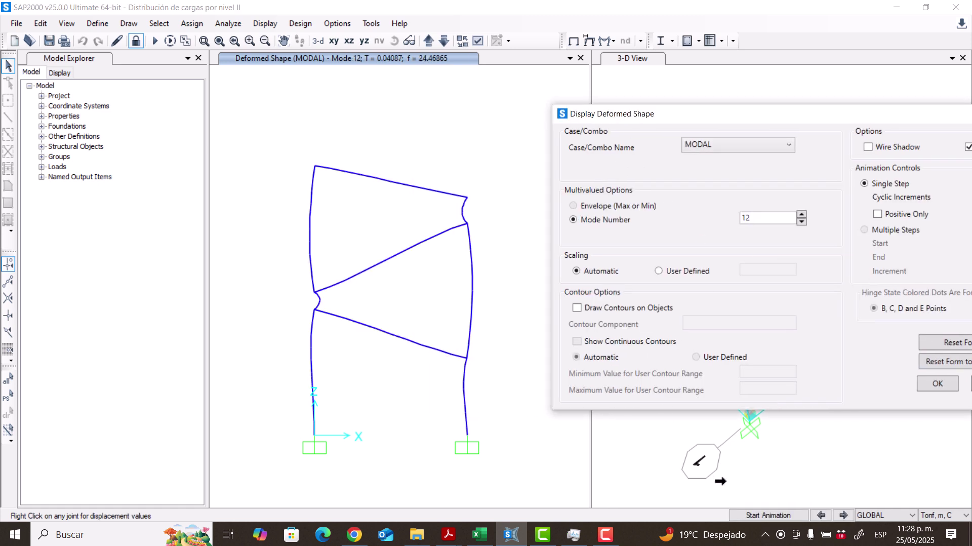
{"action": "left_click", "coordinate": [755, 514]}
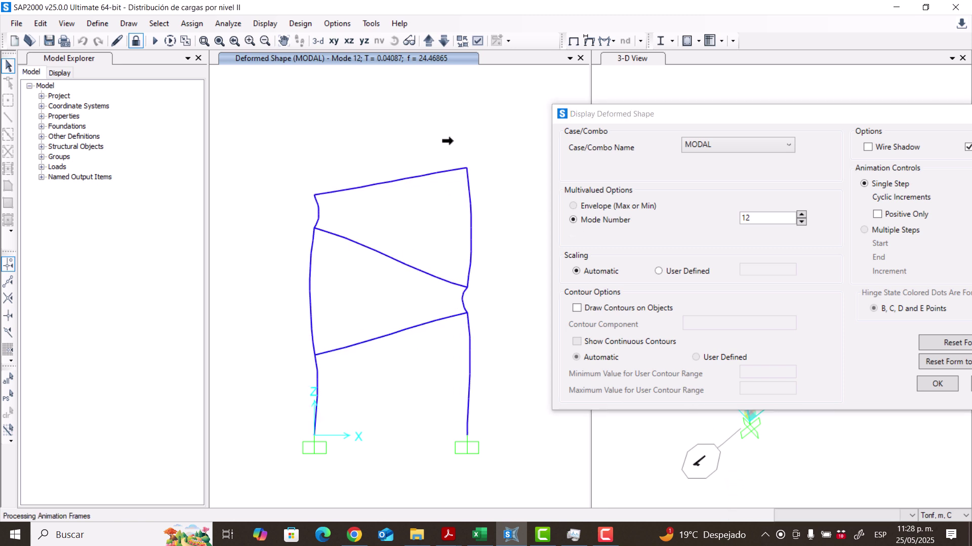
{"action": "left_click_drag", "start_coordinate": [758, 111], "coordinate": [571, 109]}
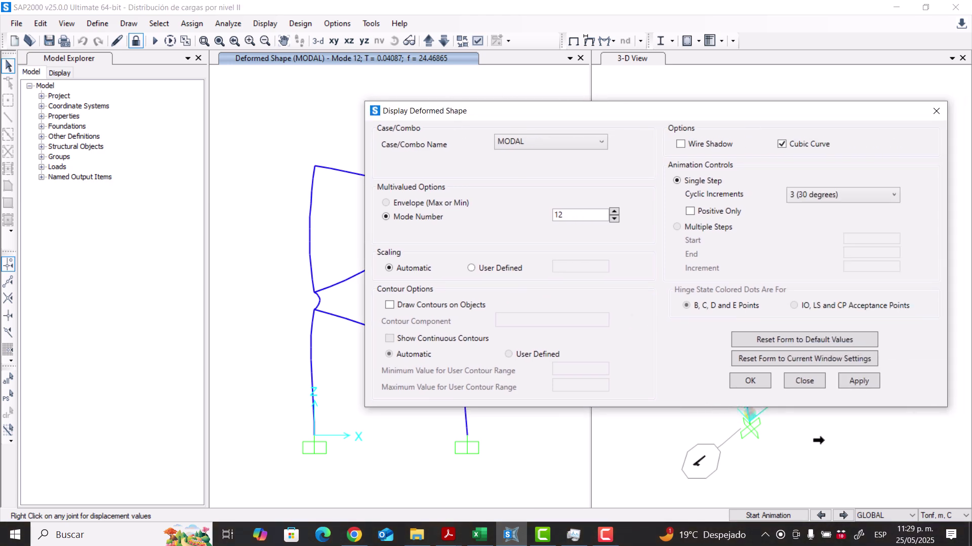
{"action": "left_click", "coordinate": [800, 380]}
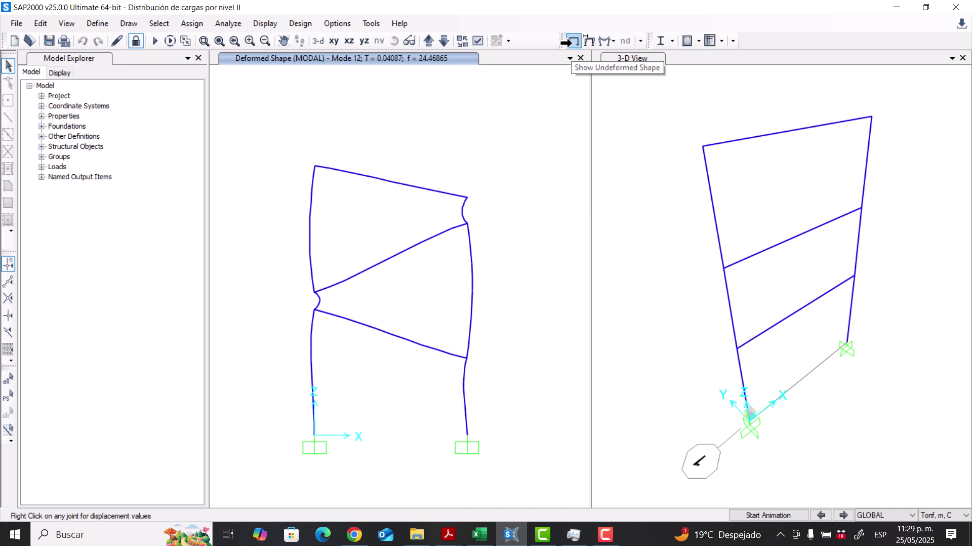
Step: Return to the undeformed frame and display its filled axial force diagram for the Sobrecarga + Sismo combination
{"action": "left_click", "coordinate": [568, 41]}
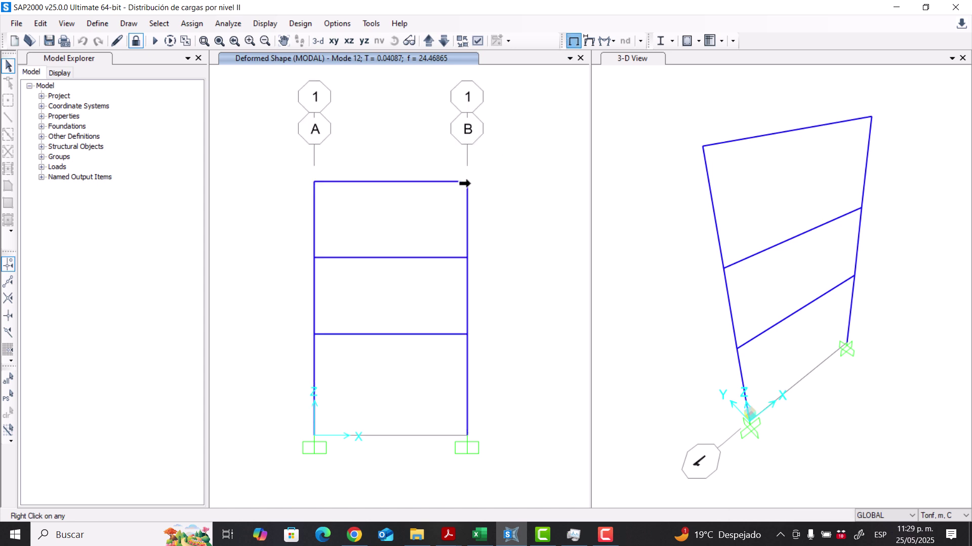
{"action": "left_click", "coordinate": [605, 44]}
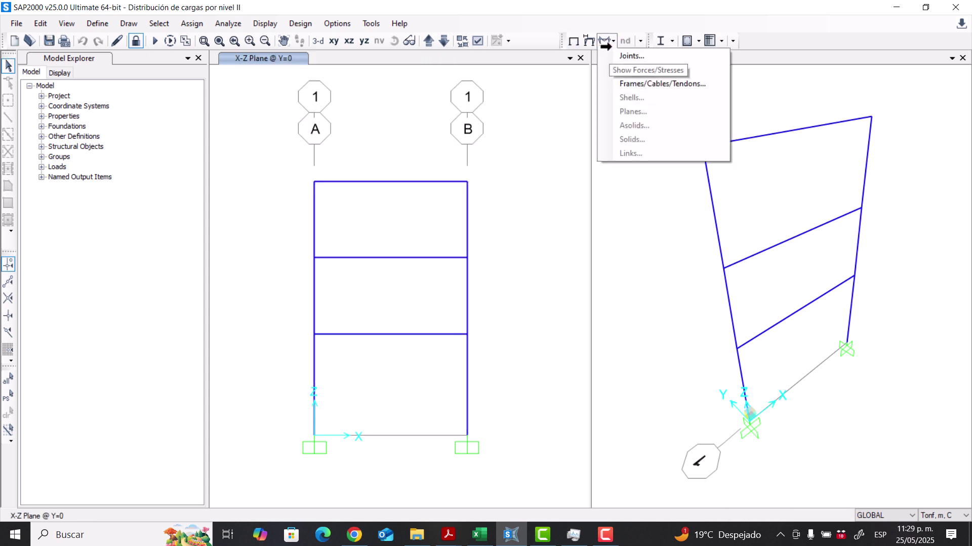
{"action": "left_click", "coordinate": [628, 83]}
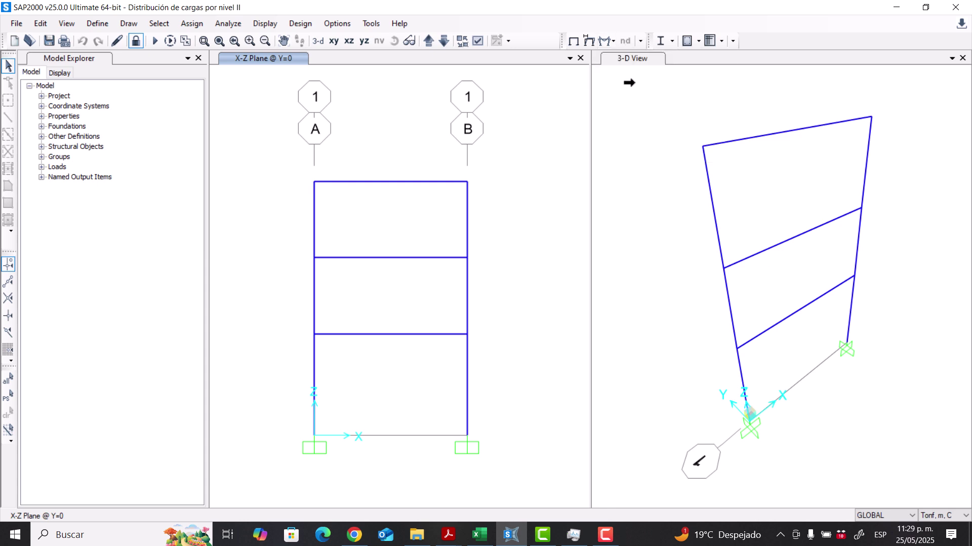
{"action": "left_click", "coordinate": [557, 88]}
{"action": "left_click", "coordinate": [550, 88]}
{"action": "left_click", "coordinate": [548, 93]}
{"action": "left_click", "coordinate": [516, 160]}
{"action": "left_click_drag", "start_coordinate": [453, 68], "coordinate": [712, 76]}
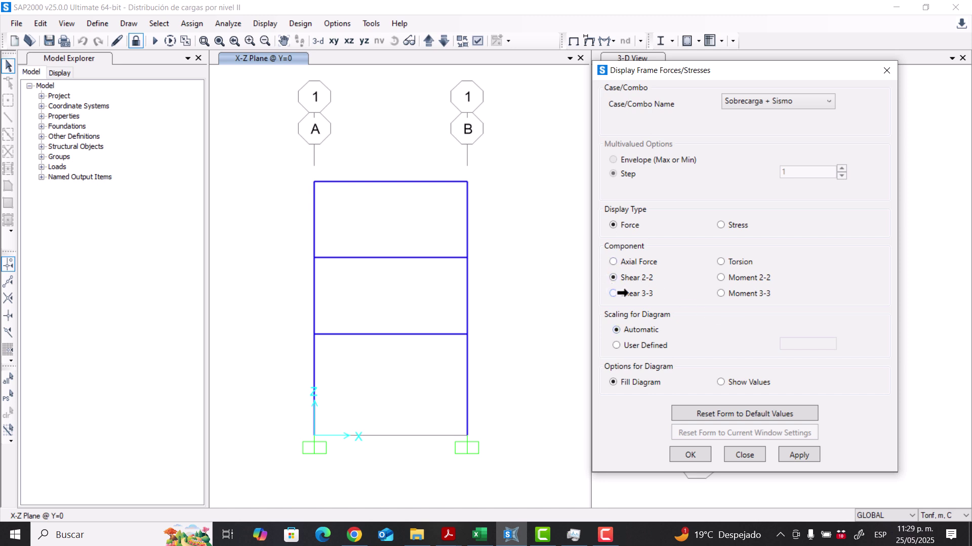
{"action": "left_click", "coordinate": [615, 261]}
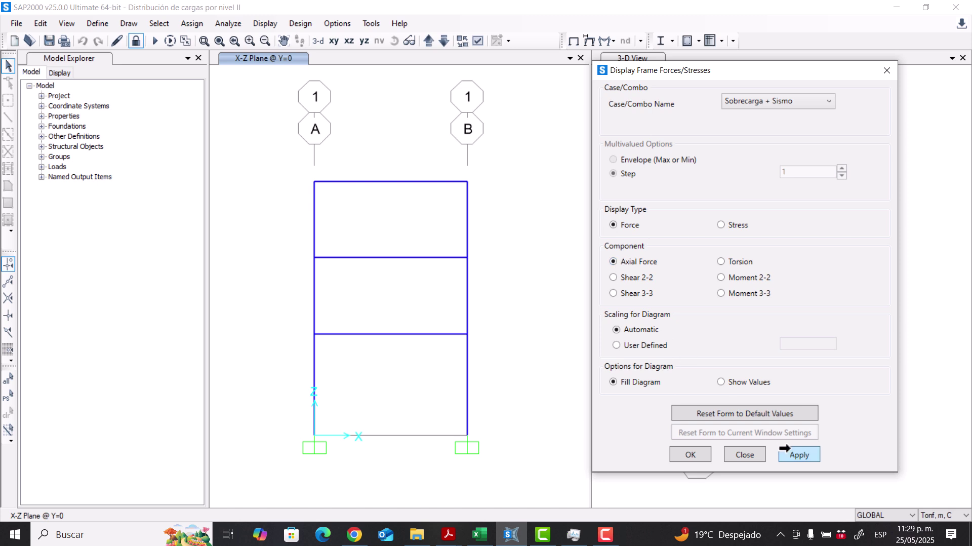
{"action": "left_click", "coordinate": [798, 455]}
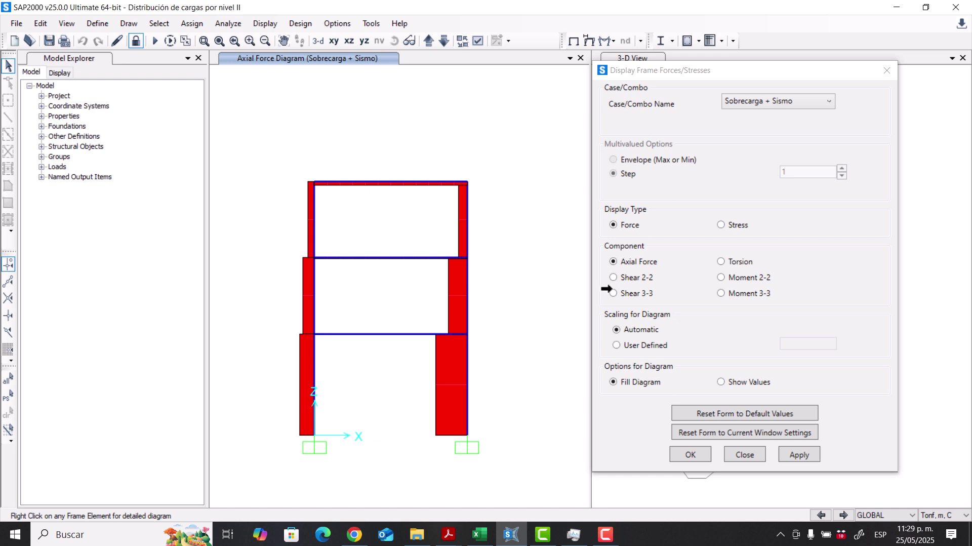
Step: Display the Shear 2-2 and Shear 3-3 diagrams for Sobrecarga + Sismo, and return to Shear 2-2
{"action": "left_click", "coordinate": [613, 277]}
{"action": "left_click", "coordinate": [792, 453]}
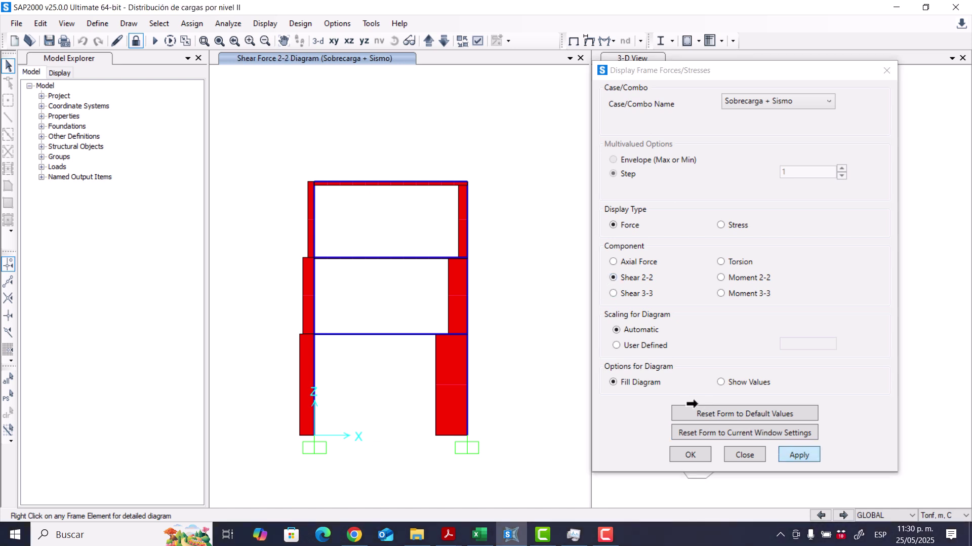
{"action": "left_click", "coordinate": [612, 293]}
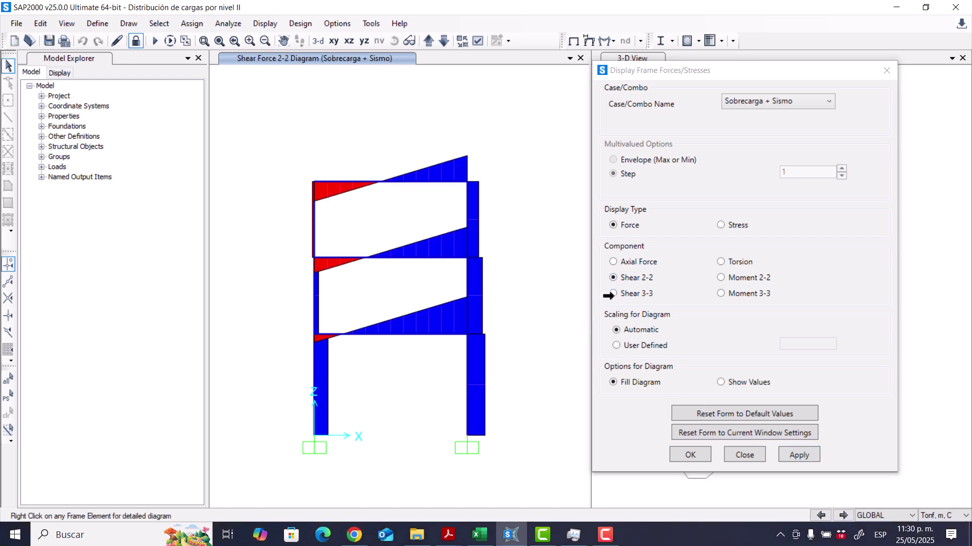
{"action": "left_click", "coordinate": [799, 453]}
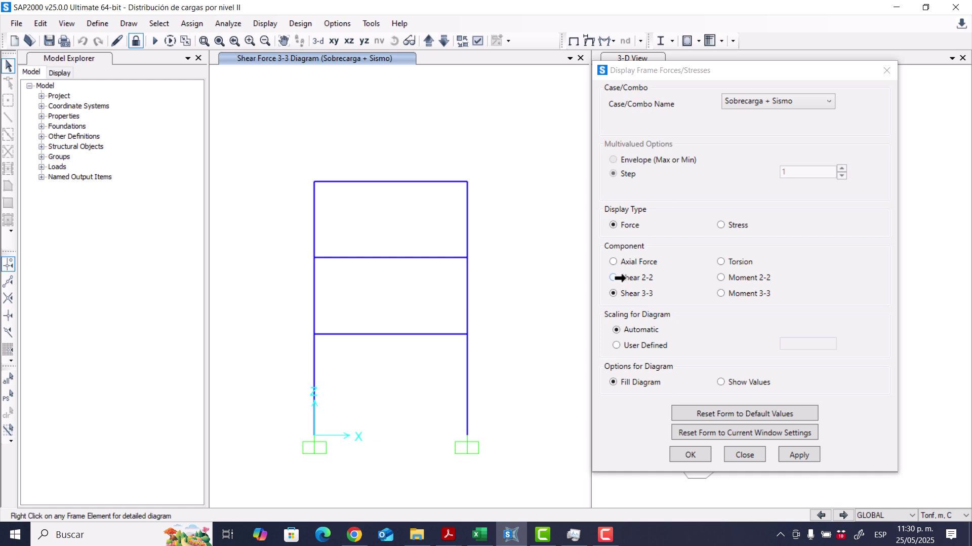
{"action": "left_click", "coordinate": [622, 278]}
{"action": "left_click", "coordinate": [799, 454]}
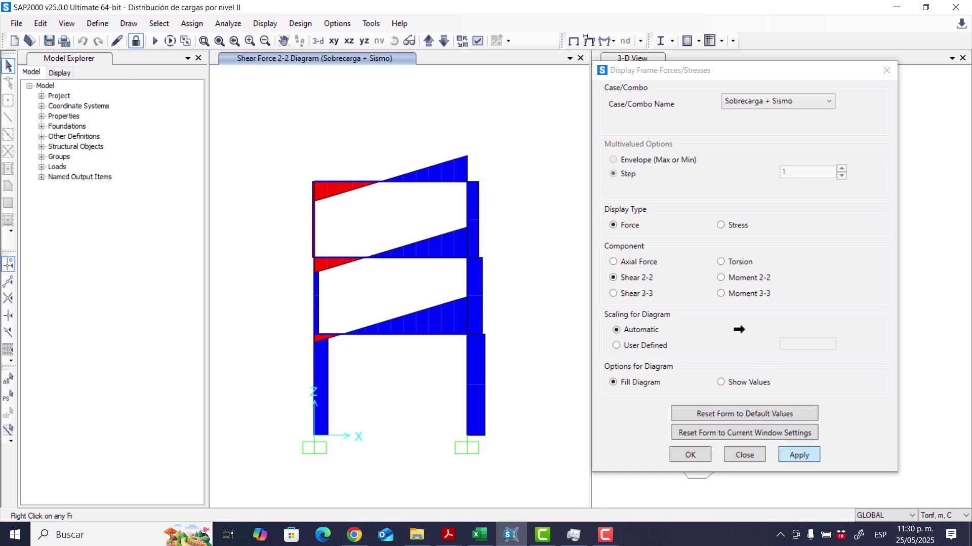
Step: Display the Moment 3-3, Moment 2-2 and Torsion diagrams of the frame for Sobrecarga + Sismo in turn
{"action": "left_click", "coordinate": [720, 293]}
{"action": "left_click", "coordinate": [801, 454]}
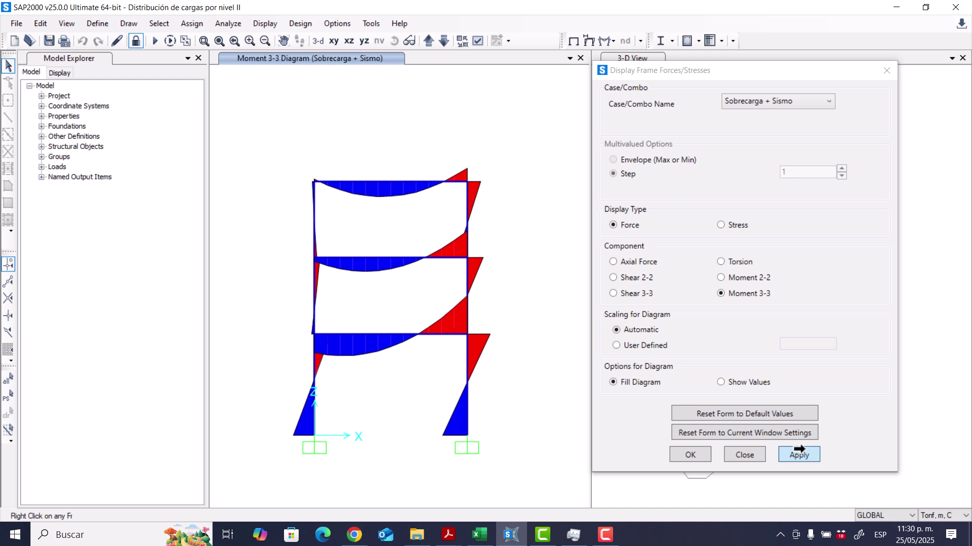
{"action": "left_click", "coordinate": [720, 277]}
{"action": "left_click", "coordinate": [797, 454]}
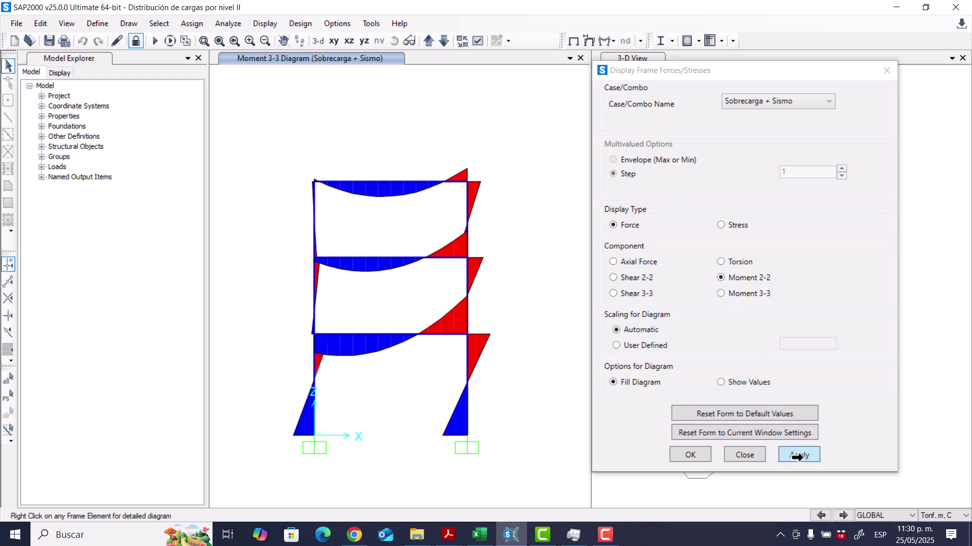
{"action": "left_click", "coordinate": [721, 262]}
{"action": "left_click", "coordinate": [797, 453]}
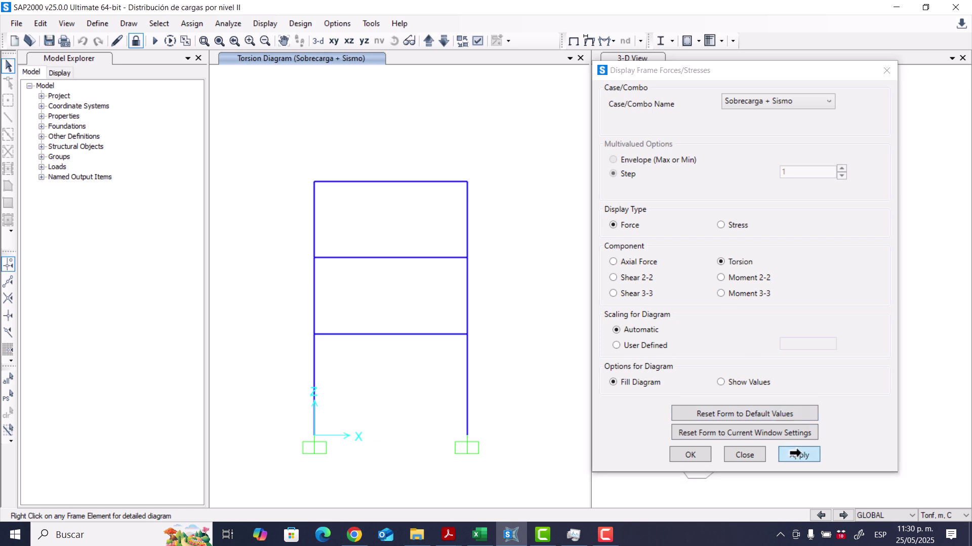
Step: Redisplay the Moment 3-3 diagram for Sobrecarga + Sismo and inspect moments along the ground-storey column on axis B and the lowest beam
{"action": "left_click", "coordinate": [719, 293]}
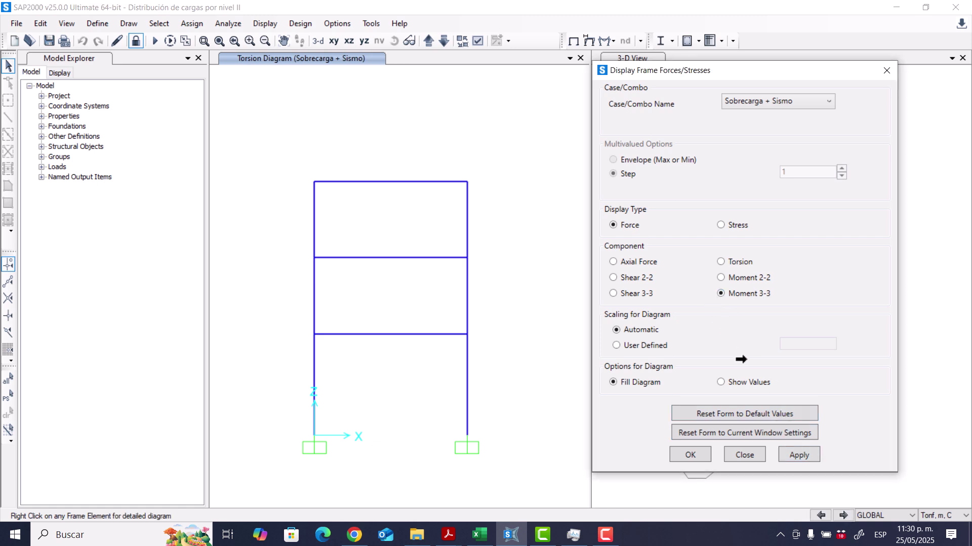
{"action": "left_click", "coordinate": [798, 453]}
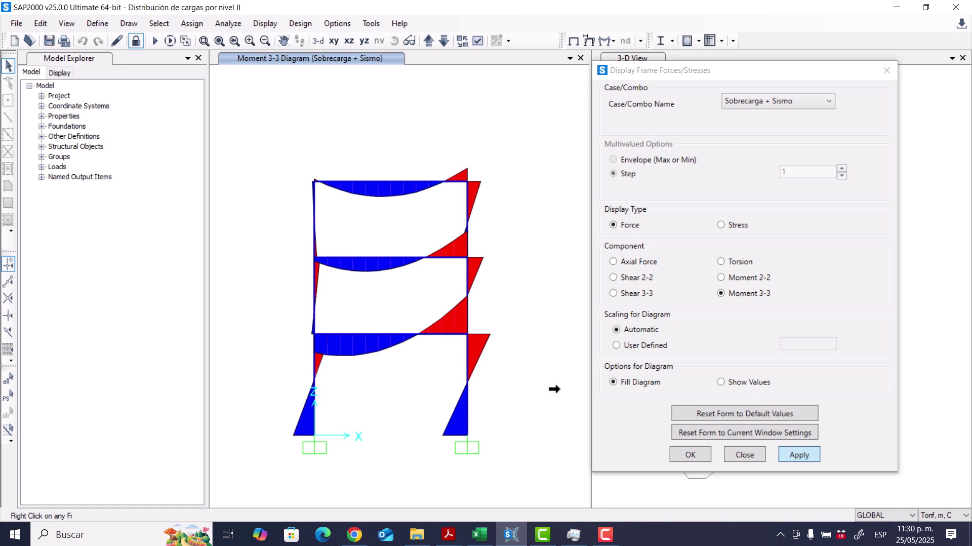
{"action": "mouse_move", "coordinate": [461, 389]}
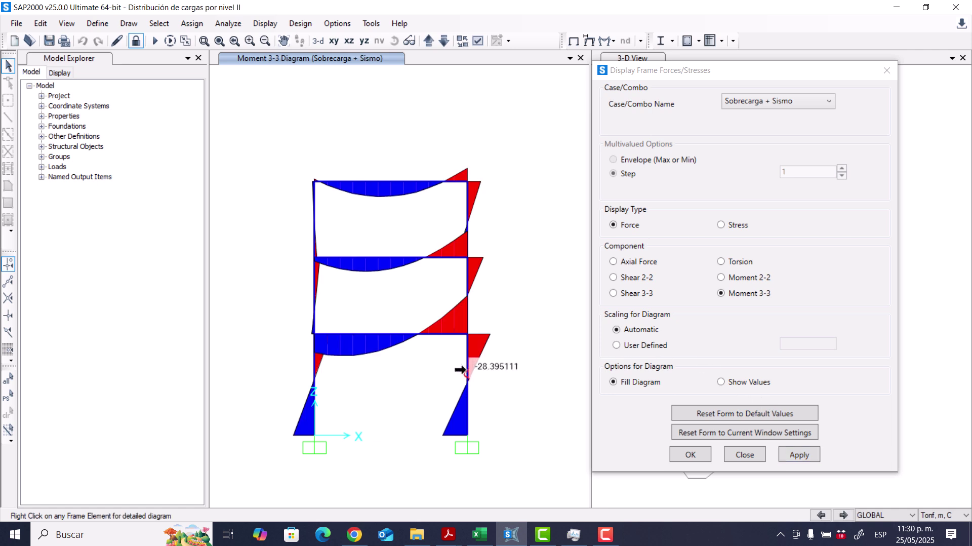
{"action": "mouse_move", "coordinate": [349, 336]}
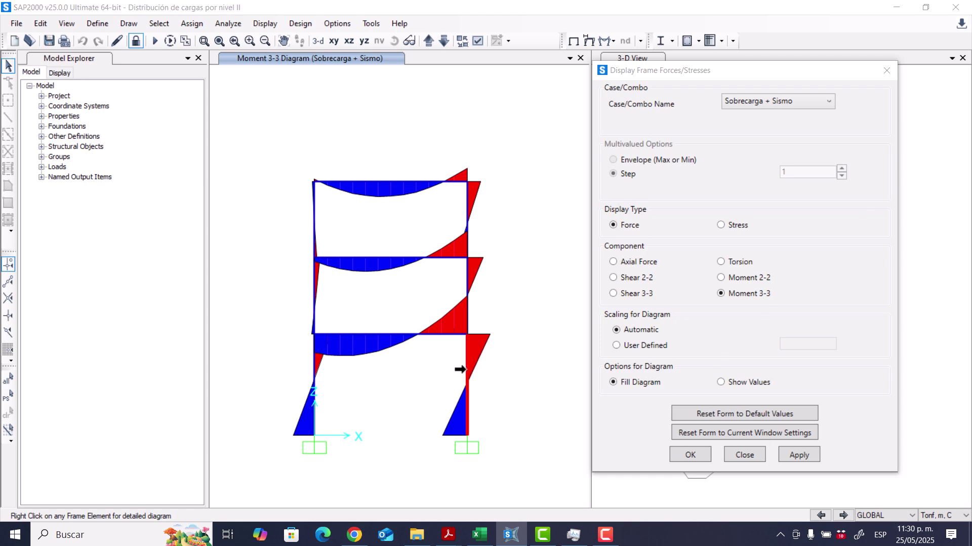
Step: Review the detailed shear, moment and deflection diagrams of the ground-storey column on axis B for Sobrecarga + Sismo
{"action": "right_click", "coordinate": [459, 369]}
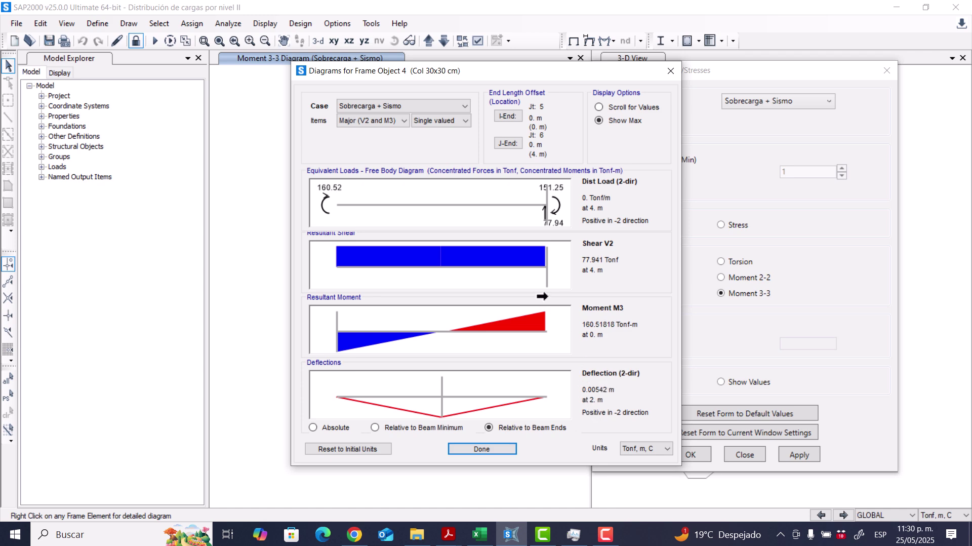
{"action": "left_click", "coordinate": [489, 448]}
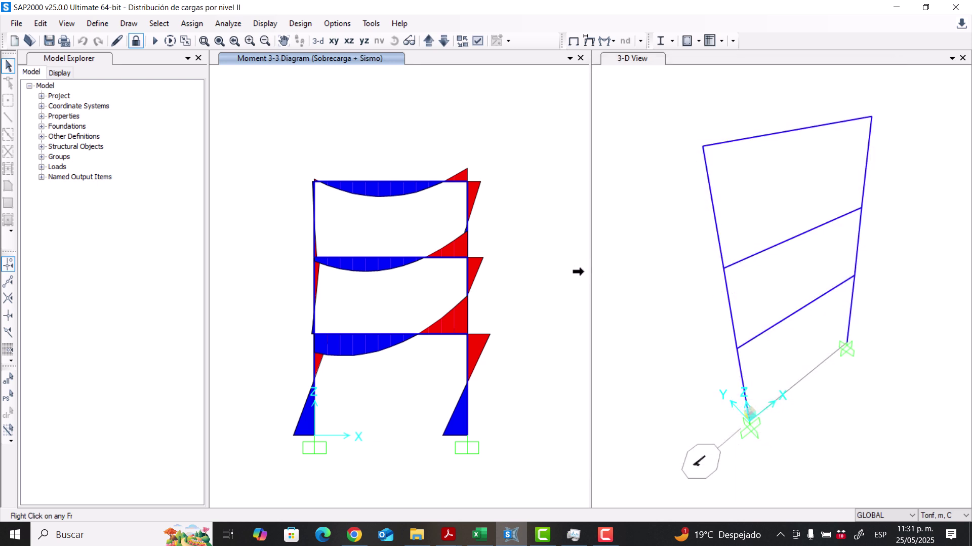
Step: Display the 3-D view with extruded member sections and object fill turned off
{"action": "left_click", "coordinate": [613, 136]}
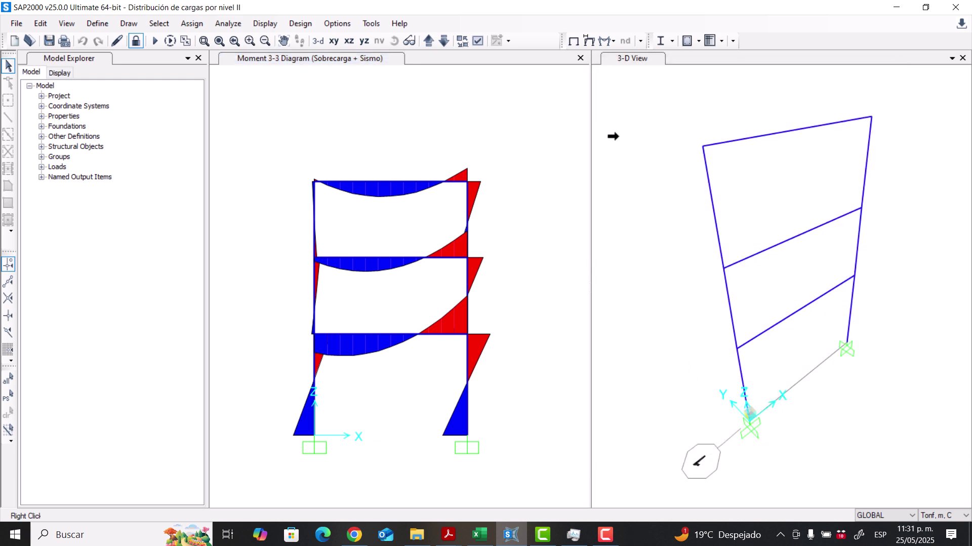
{"action": "left_click", "coordinate": [469, 40]}
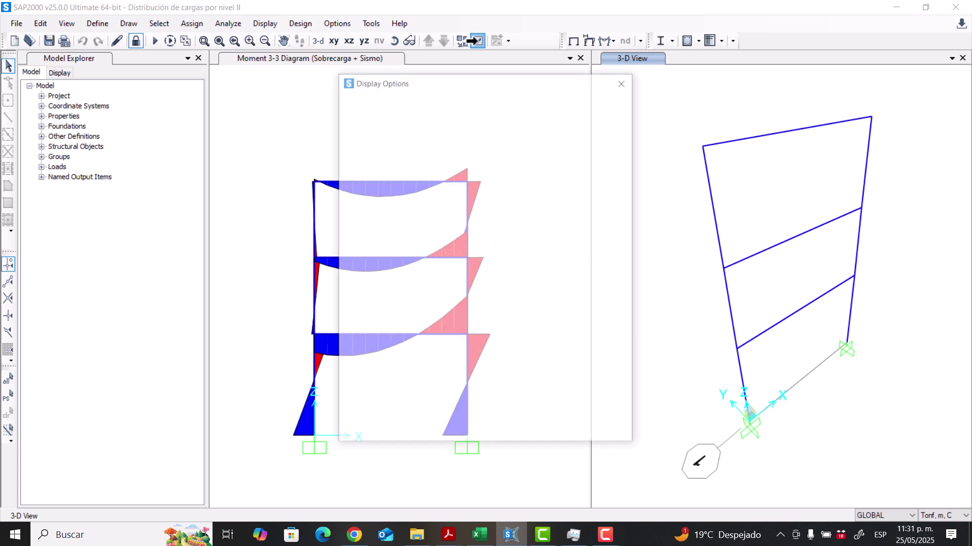
{"action": "left_click", "coordinate": [445, 98]}
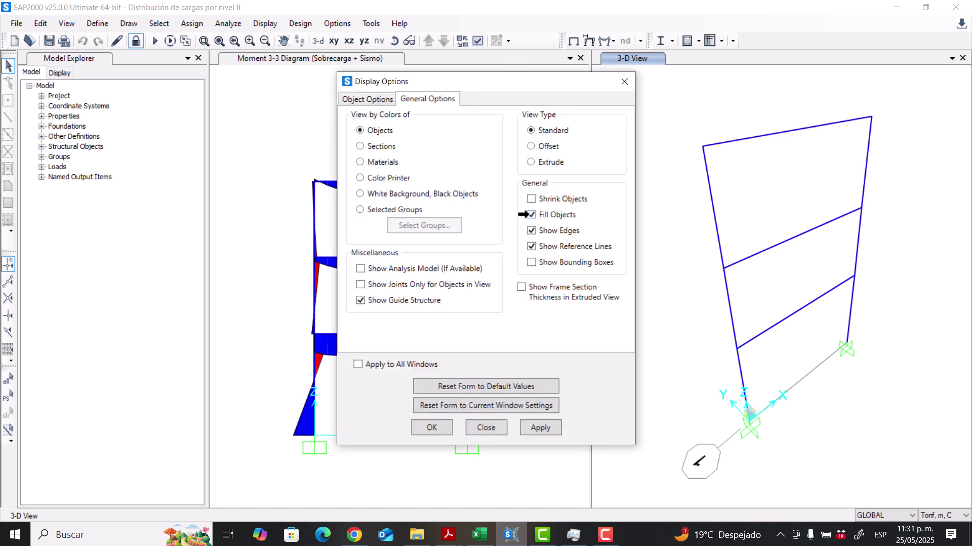
{"action": "left_click", "coordinate": [529, 213]}
{"action": "left_click", "coordinate": [530, 146]}
{"action": "left_click", "coordinate": [535, 427]}
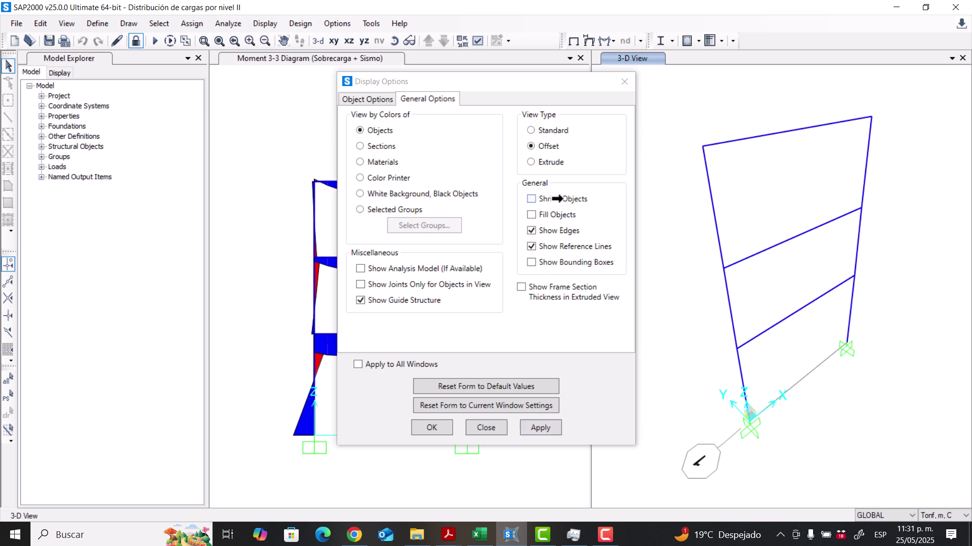
{"action": "left_click", "coordinate": [546, 161]}
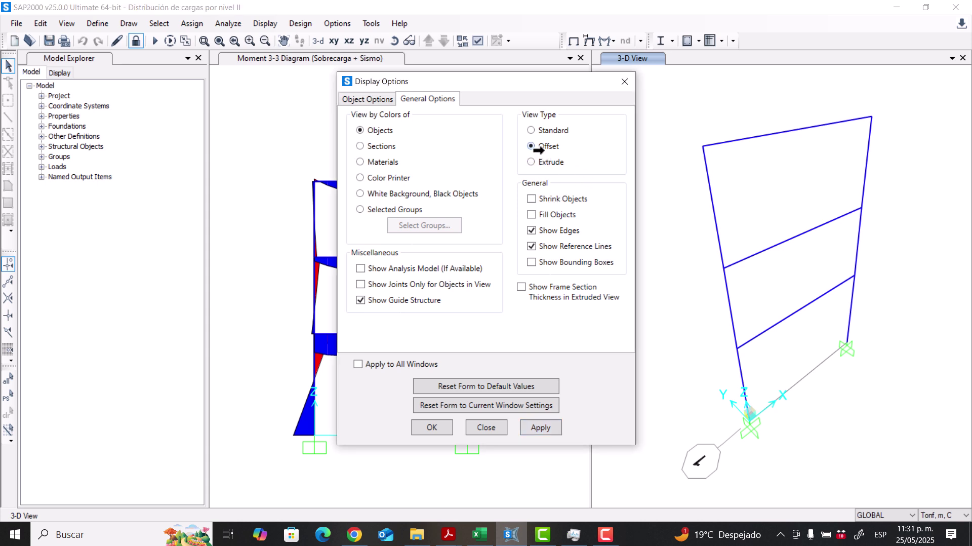
{"action": "left_click", "coordinate": [555, 425]}
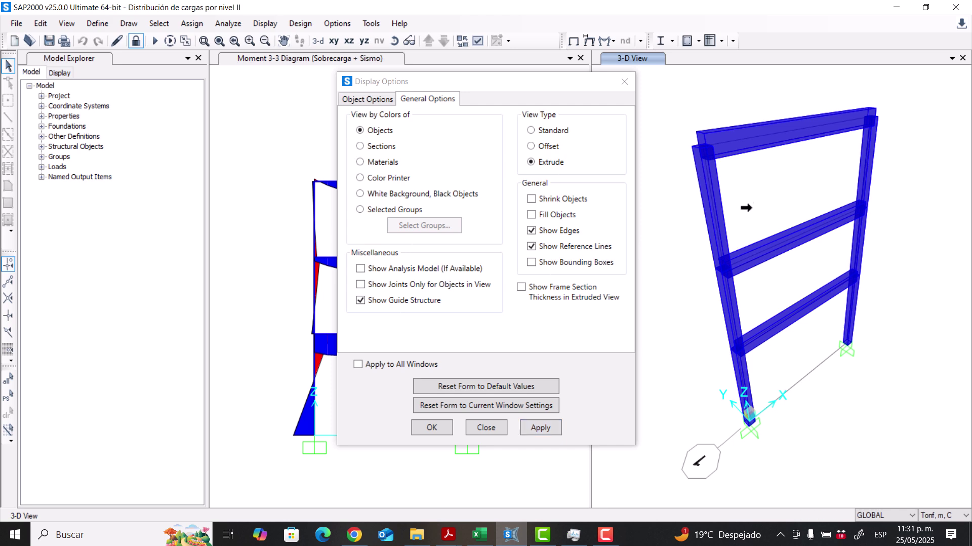
Step: Examine the extruded frame in the 3-D view, focusing on the beam-column joint at the top of axis A
{"action": "middle_click_drag", "start_coordinate": [842, 344], "coordinate": [822, 319]}
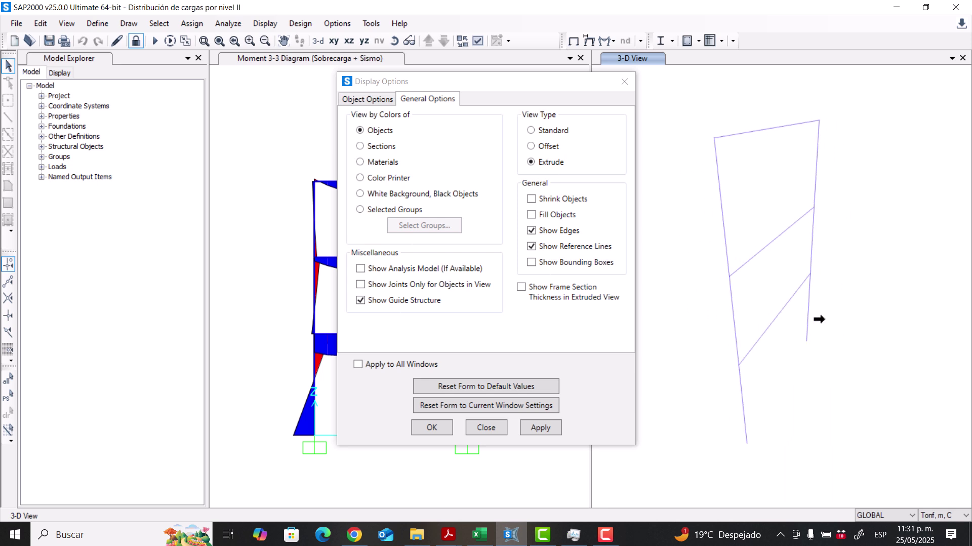
{"action": "middle_click_drag", "start_coordinate": [772, 300], "coordinate": [759, 273], "text": "shift"}
{"action": "middle_click_drag", "start_coordinate": [807, 245], "coordinate": [718, 243], "text": "shift"}
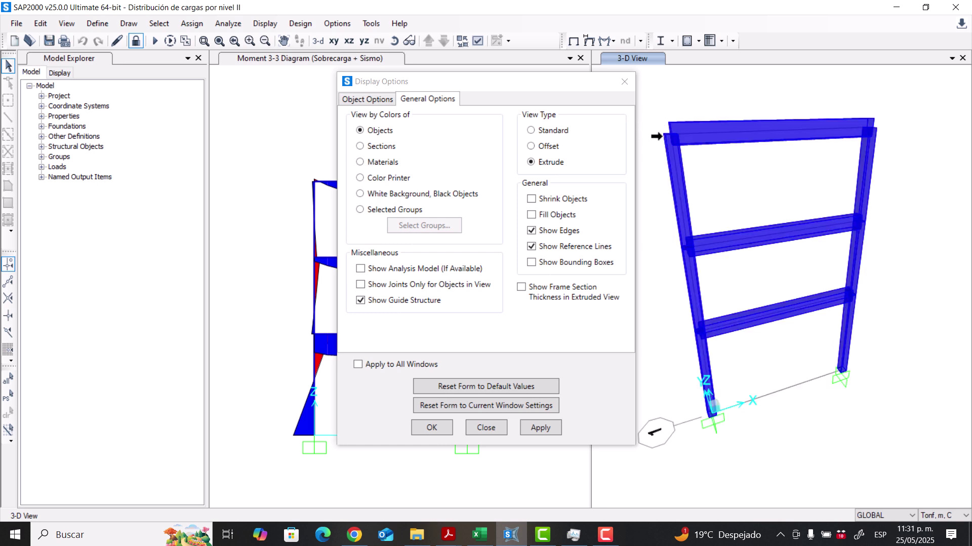
{"action": "scroll", "coordinate": [657, 132], "scroll_direction": "up", "scroll_amount": 3}
{"action": "scroll", "coordinate": [665, 142], "scroll_direction": "up", "scroll_amount": 2}
{"action": "scroll", "coordinate": [673, 141], "scroll_direction": "up", "scroll_amount": 2}
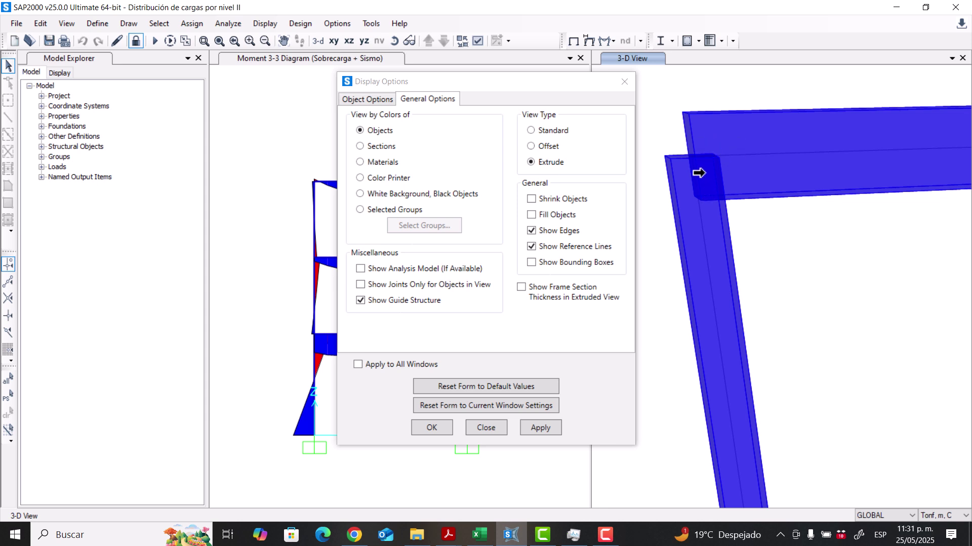
{"action": "scroll", "coordinate": [679, 205], "scroll_direction": "down", "scroll_amount": 3}
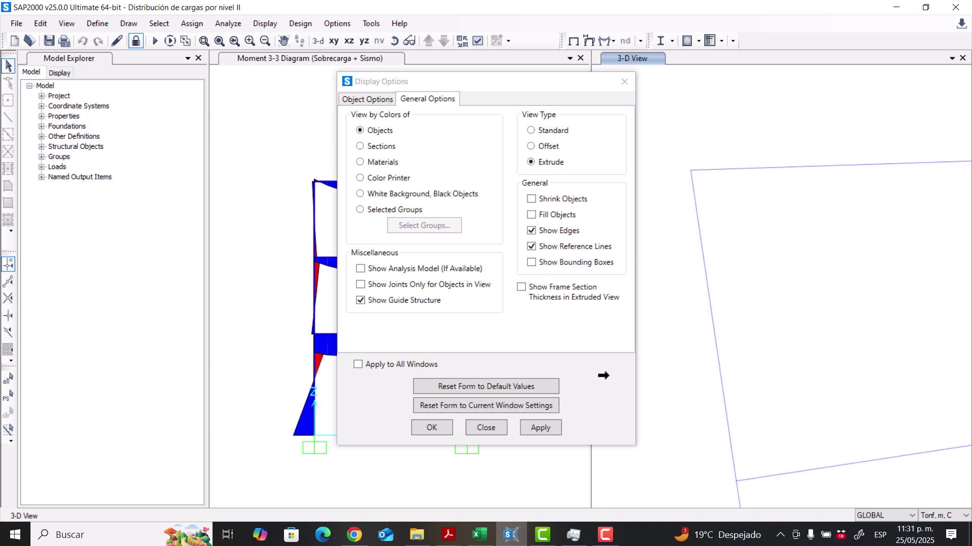
{"action": "scroll", "coordinate": [654, 348], "scroll_direction": "down", "scroll_amount": 2}
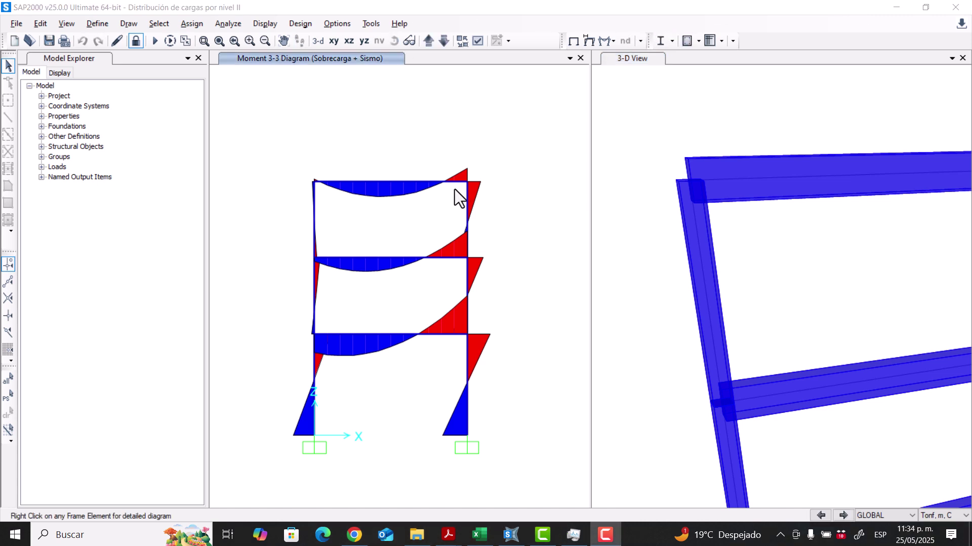
Step: Switch to Excel and review the storey shears marked in green on the frame sketch in Hoja2
{"action": "left_click", "coordinate": [480, 534]}
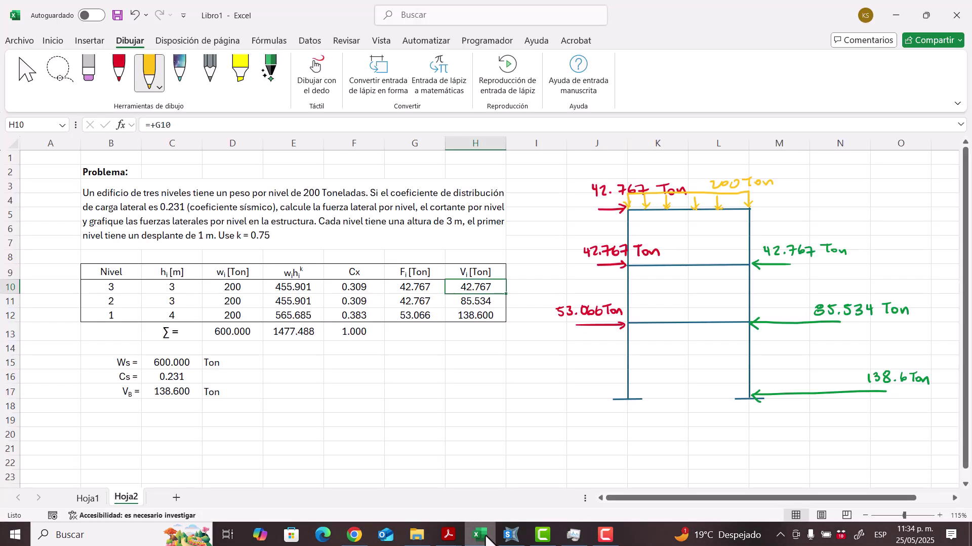
{"action": "left_click_drag", "start_coordinate": [746, 223], "coordinate": [921, 406]}
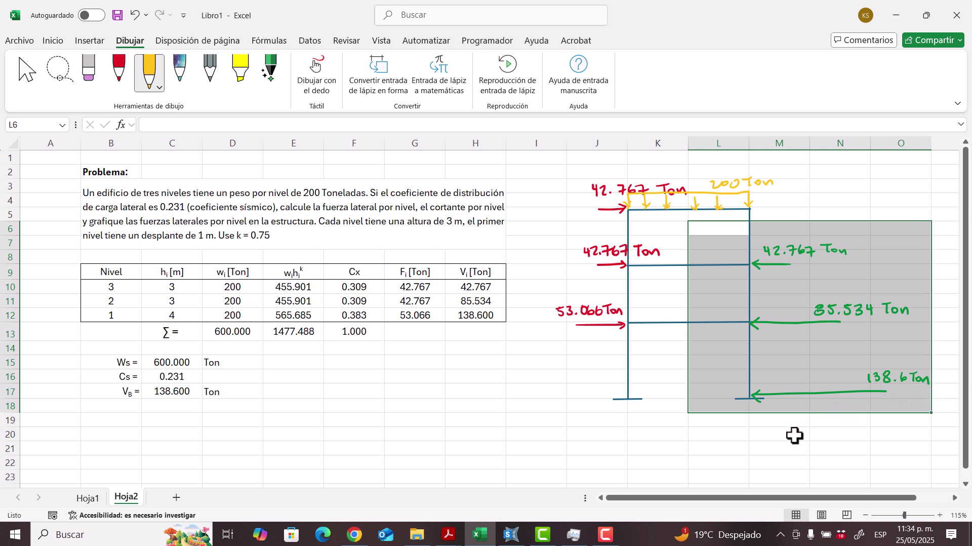
{"action": "left_click", "coordinate": [801, 272]}
{"action": "left_click_drag", "start_coordinate": [758, 231], "coordinate": [842, 259]}
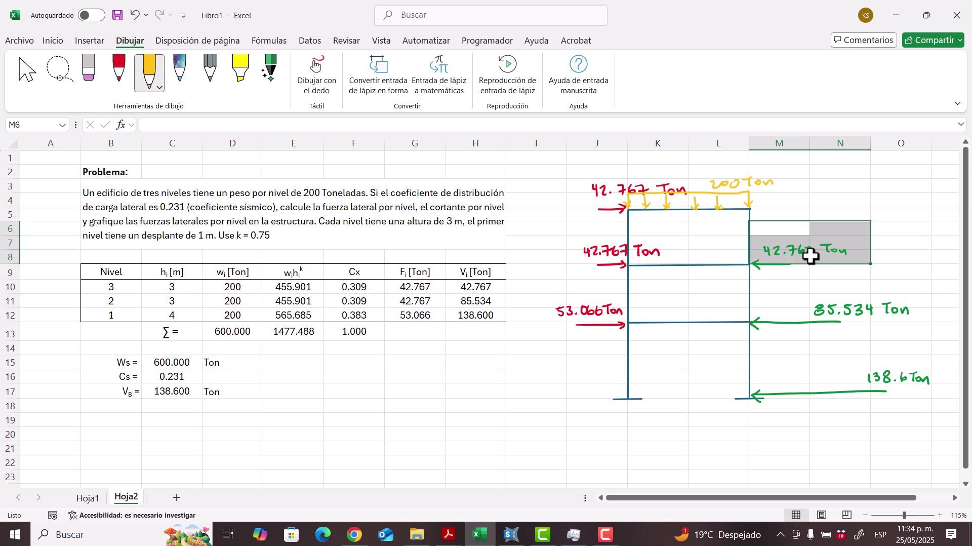
Step: Switch back to SAP2000 and display the filled Shear 2-2 diagram of the frame for the Sismo case
{"action": "left_click", "coordinate": [508, 533]}
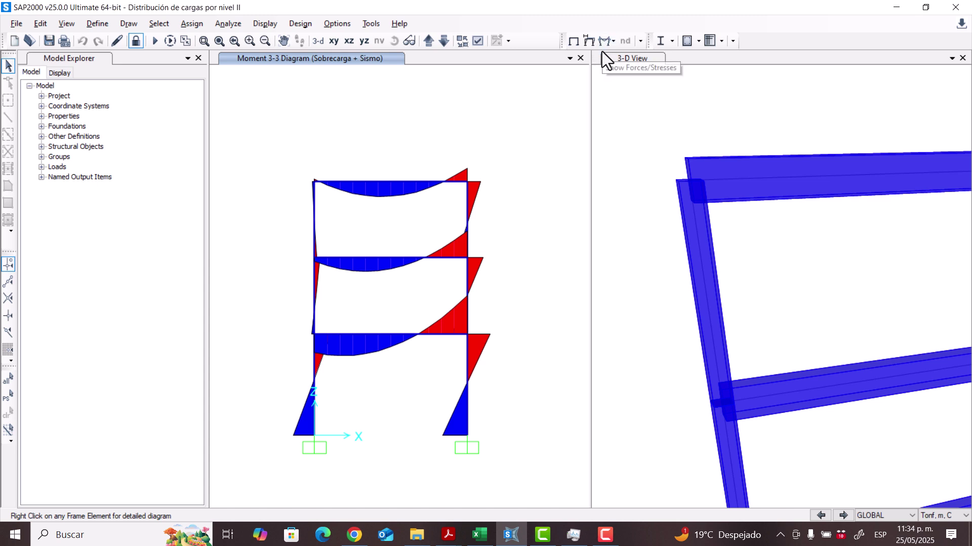
{"action": "left_click", "coordinate": [606, 41]}
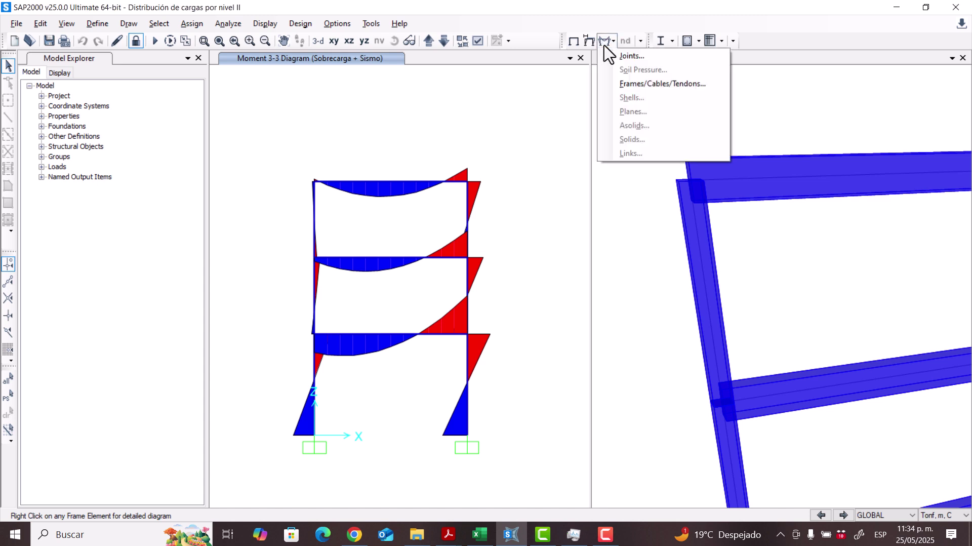
{"action": "left_click", "coordinate": [623, 84]}
{"action": "left_click_drag", "start_coordinate": [411, 72], "coordinate": [624, 98]}
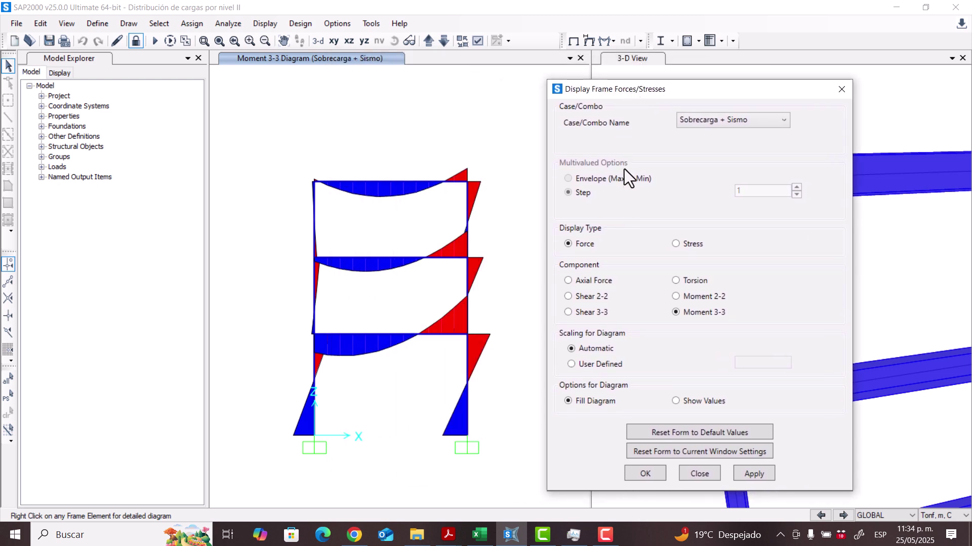
{"action": "left_click", "coordinate": [712, 121]}
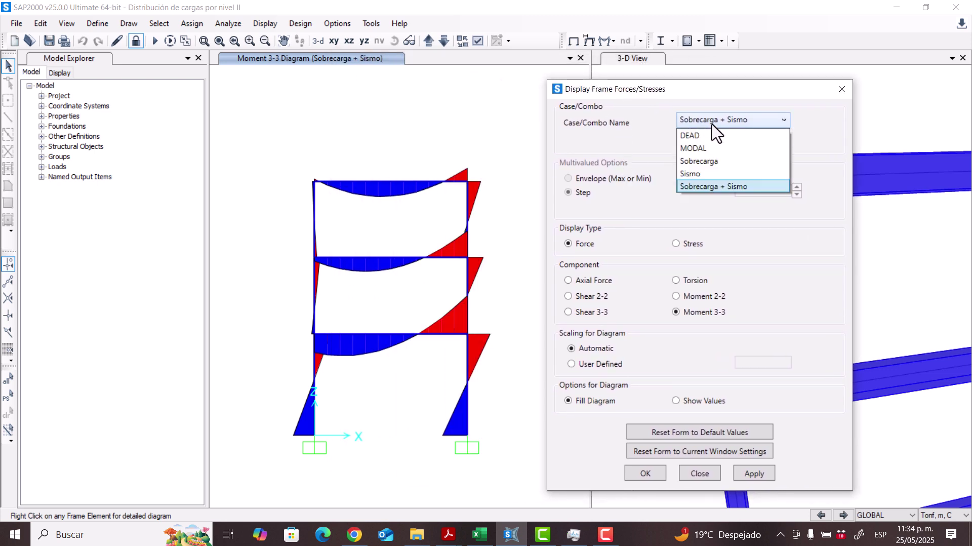
{"action": "left_click", "coordinate": [708, 176]}
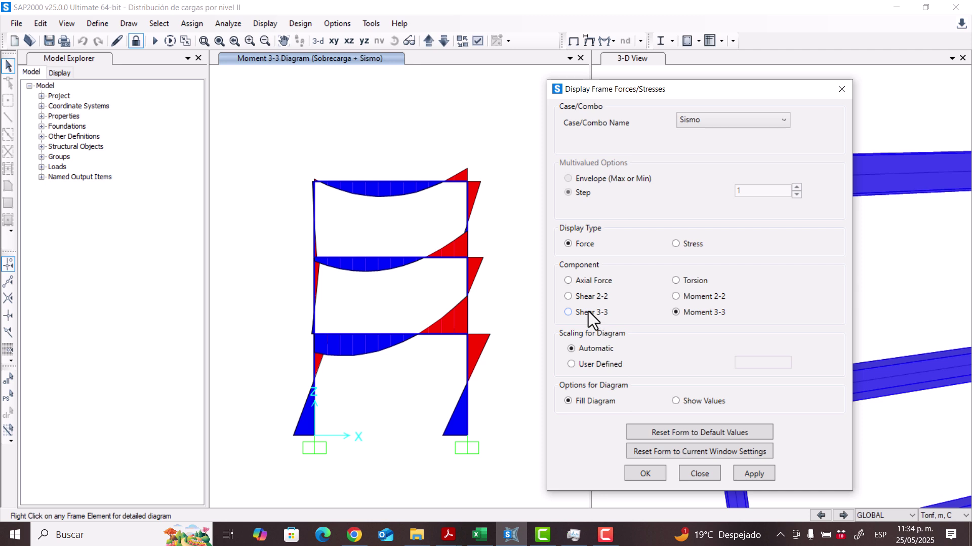
{"action": "left_click", "coordinate": [588, 298]}
{"action": "left_click", "coordinate": [755, 475]}
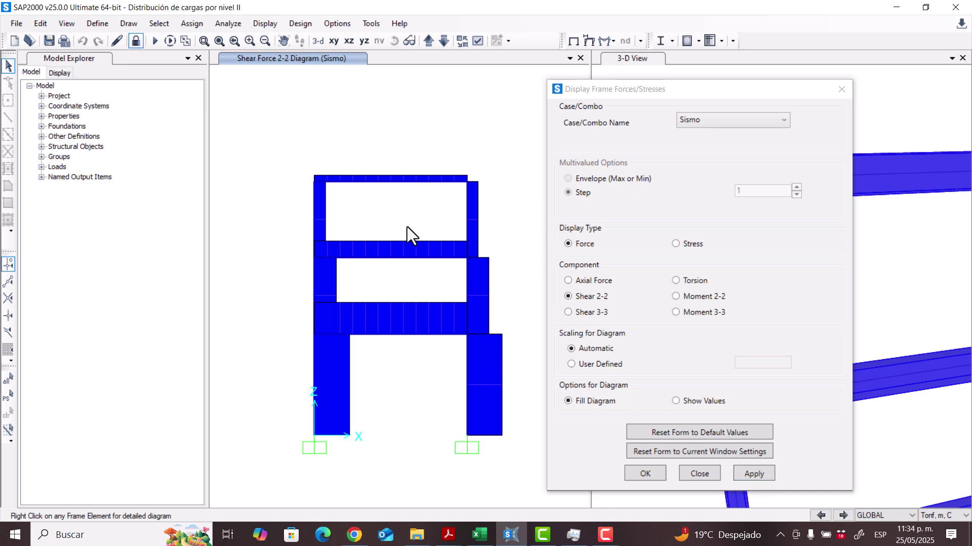
Step: Review the detailed shear diagram of the top-storey column on axis A for the Sismo case
{"action": "mouse_move", "coordinate": [466, 221]}
{"action": "right_click", "coordinate": [314, 218]}
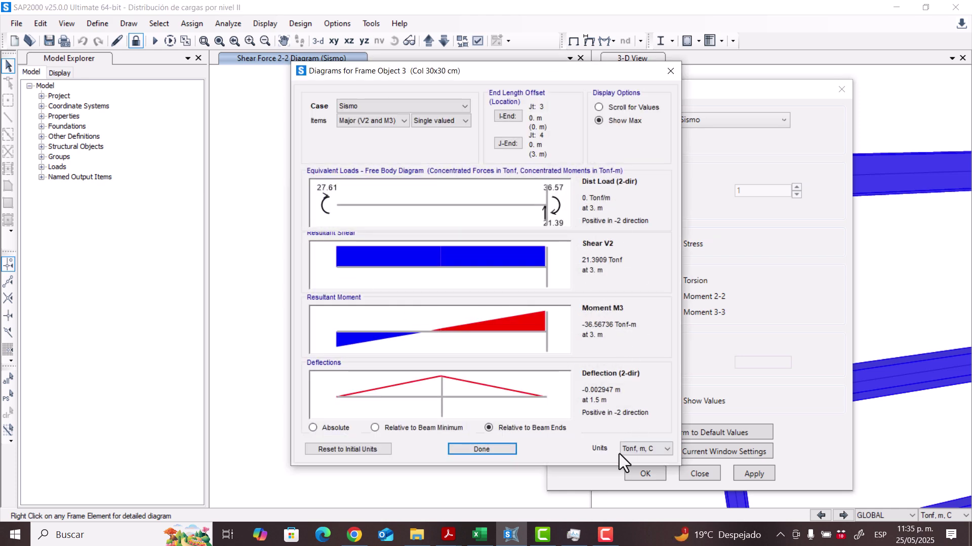
{"action": "left_click", "coordinate": [486, 449]}
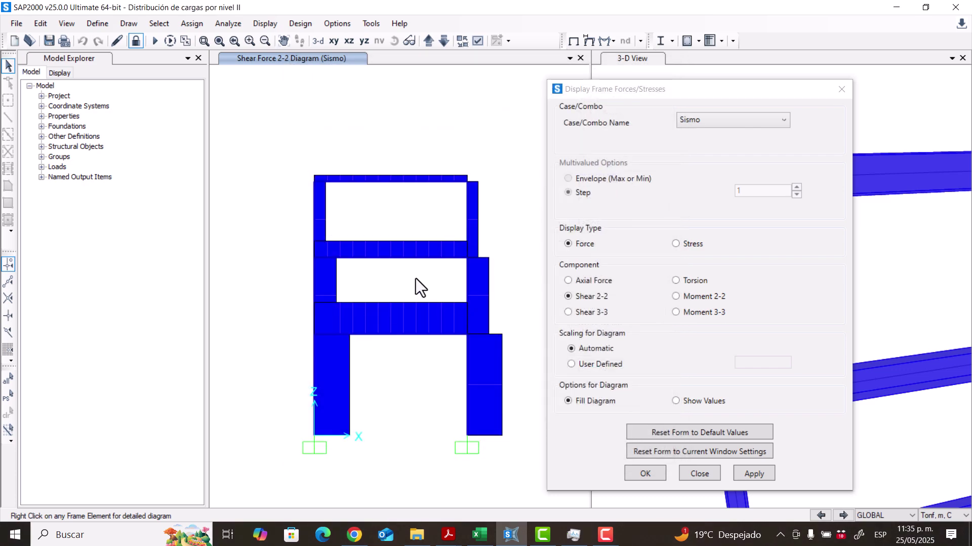
Step: Switch to Excel and place its window beside the shear diagram, with the Vi column of Hoja2 in view
{"action": "left_click", "coordinate": [480, 534]}
{"action": "left_click_drag", "start_coordinate": [304, 18], "coordinate": [754, 98]}
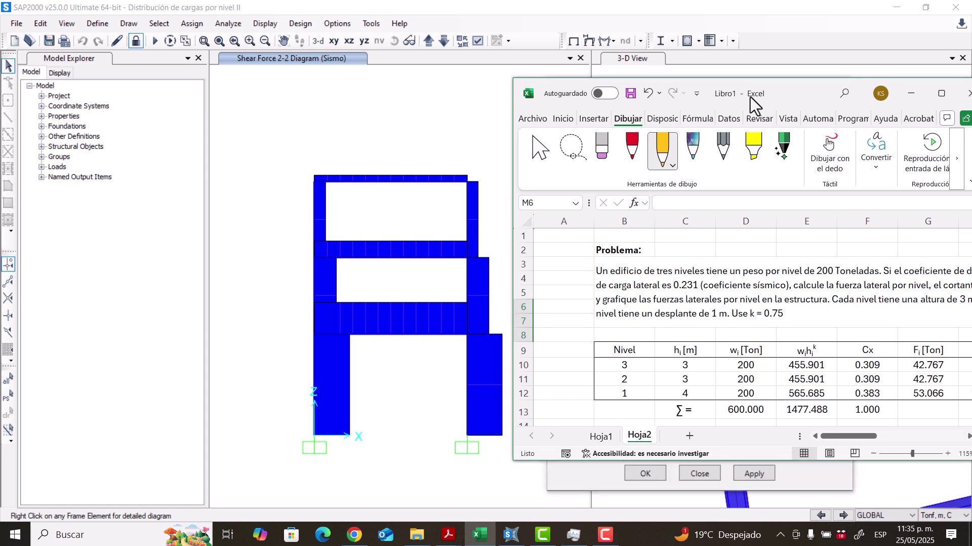
{"action": "scroll", "coordinate": [711, 311], "scroll_direction": "down", "scroll_amount": 4}
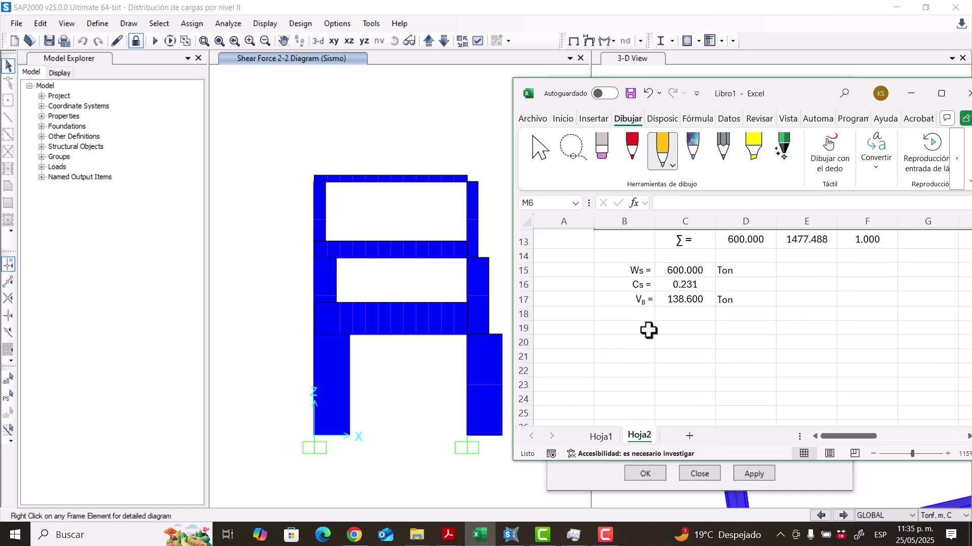
{"action": "mouse_move", "coordinate": [855, 436]}
{"action": "left_mouse_down"}
{"action": "mouse_move", "coordinate": [927, 439]}
{"action": "mouse_move", "coordinate": [873, 436]}
{"action": "left_mouse_up"}
{"action": "scroll", "coordinate": [700, 373], "scroll_direction": "up", "scroll_amount": 3}
Step: Sum the top-storey column shears in cell I10 with +21.37612+21.39088 and compare the result with H10
{"action": "left_click", "coordinate": [749, 322]}
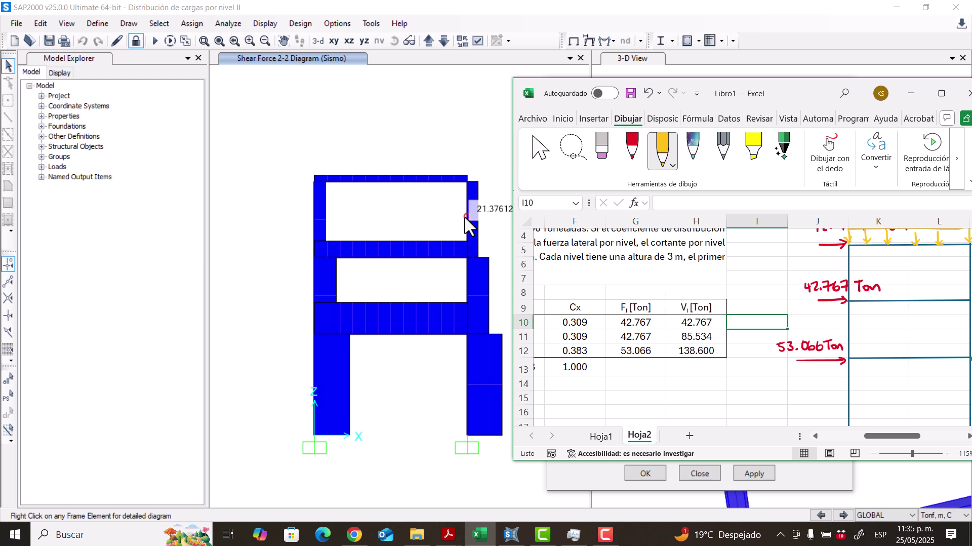
{"action": "type", "text": "3"}
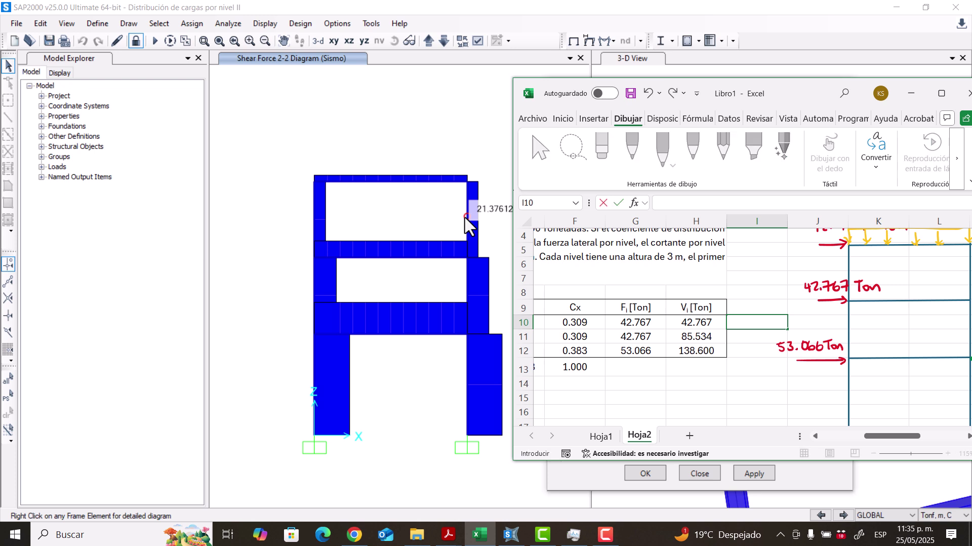
{"action": "key", "text": "BackSpace"}
{"action": "type", "text": "+"}
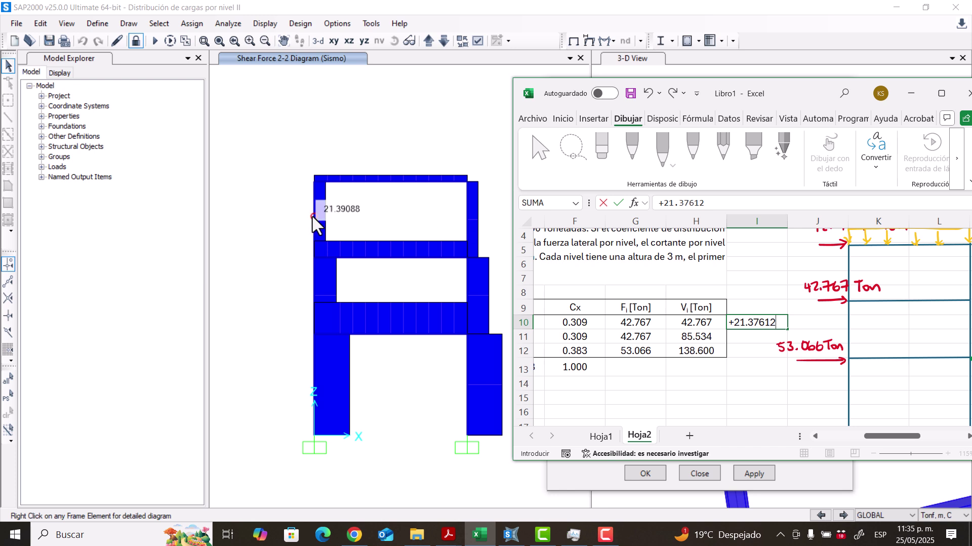
{"action": "type", "text": "21.39088"}
{"action": "key", "text": "Return"}
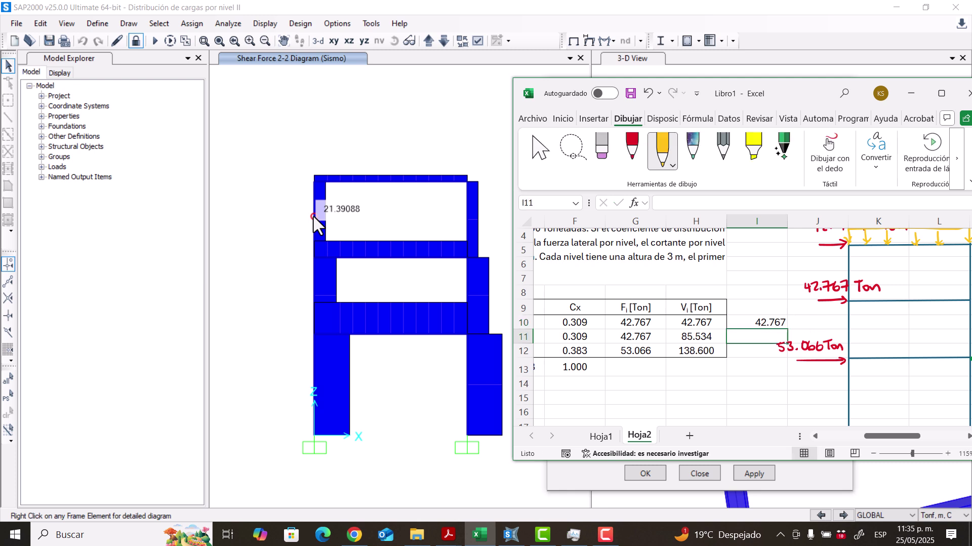
{"action": "left_click", "coordinate": [696, 322]}
{"action": "left_click_drag", "start_coordinate": [696, 322], "coordinate": [744, 322]}
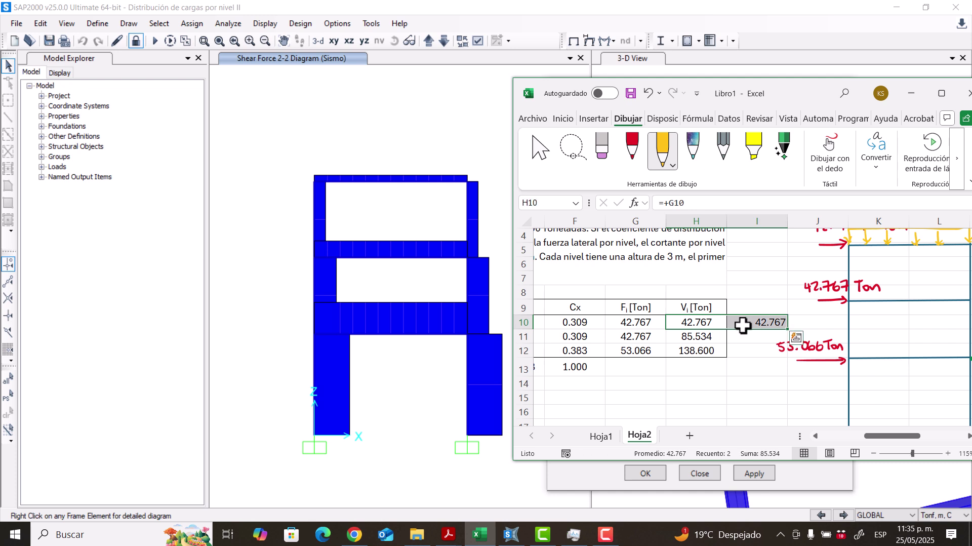
Step: Sum the middle-storey column shears in cell I11 with +42.80294+42.731058 and compare the result with H11
{"action": "left_click", "coordinate": [735, 334]}
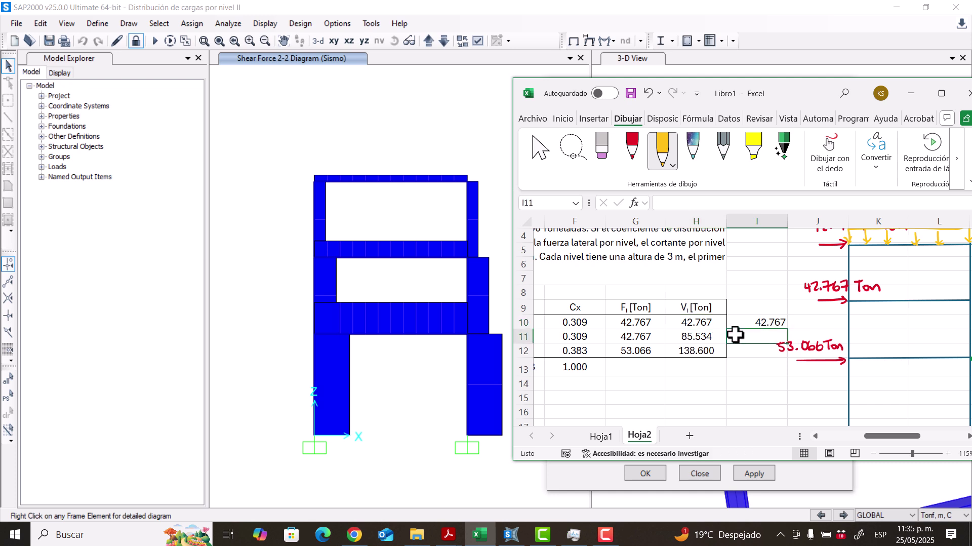
{"action": "type", "text": "+"}
{"action": "mouse_move", "coordinate": [472, 302]}
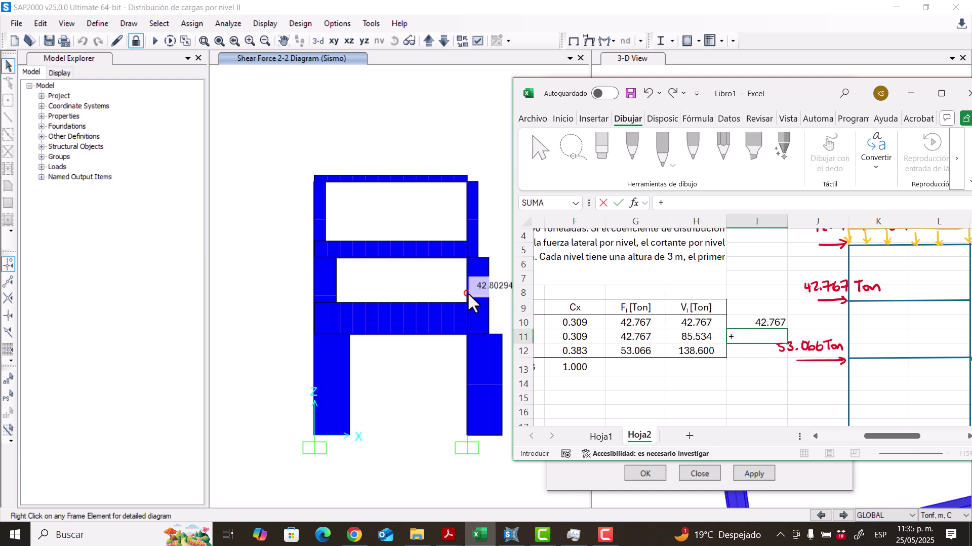
{"action": "type", "text": "42.80294+"}
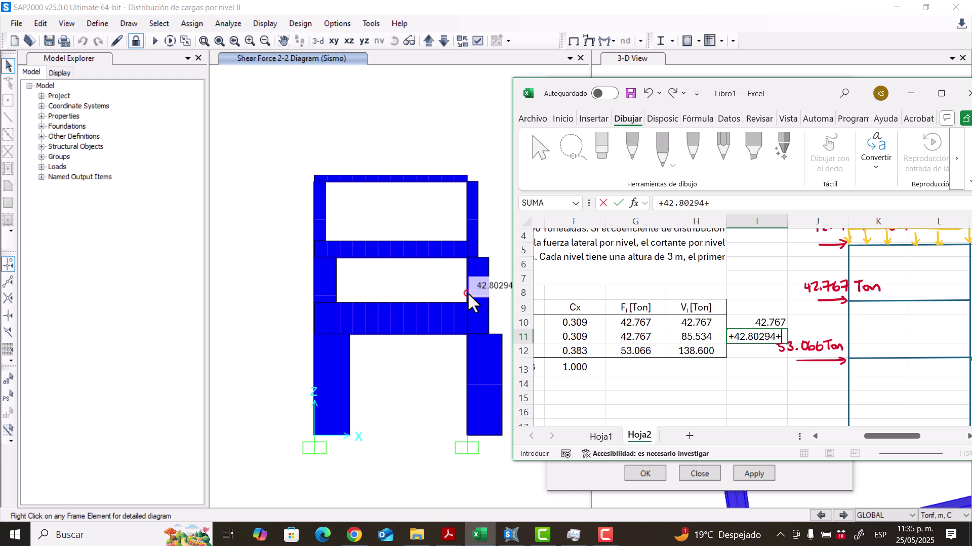
{"action": "mouse_move", "coordinate": [315, 283]}
{"action": "type", "text": "42.731058"}
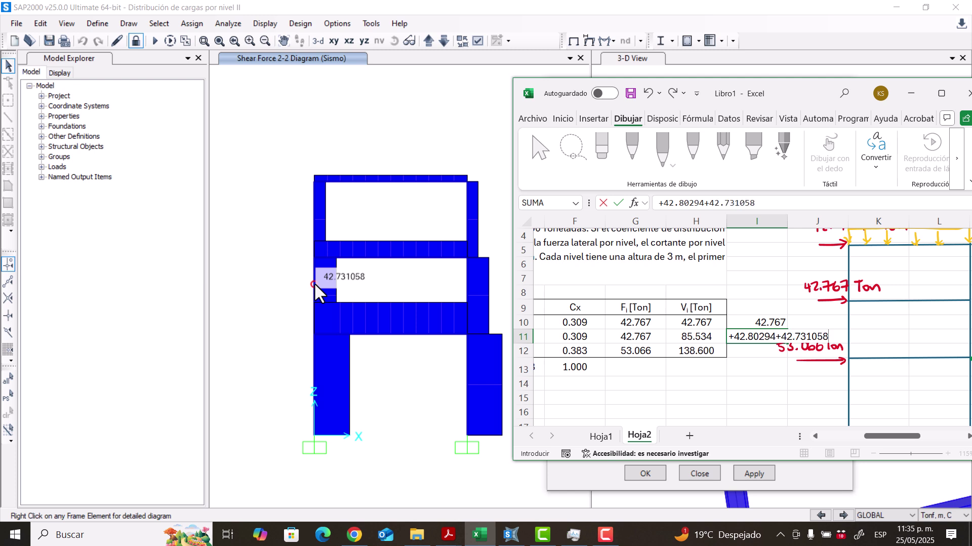
{"action": "key", "text": "Return"}
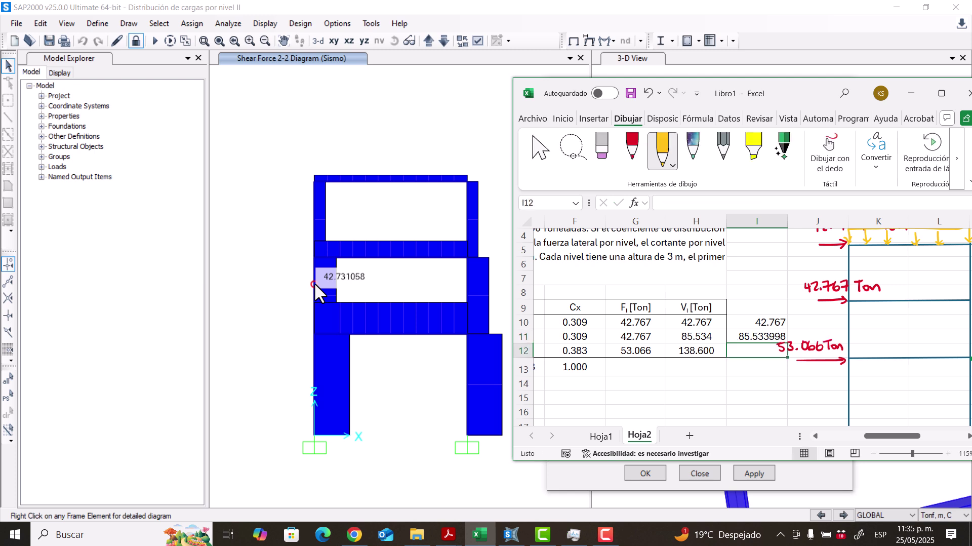
{"action": "left_click", "coordinate": [738, 332]}
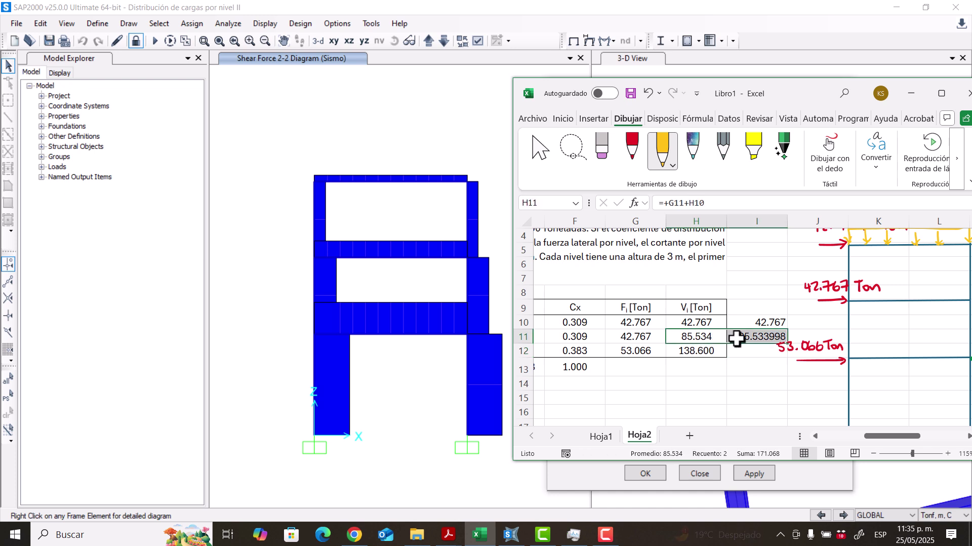
Step: Sum the bottom-storey column shears in cell I12 with +69.24351+69.356484 and compare the result with H12
{"action": "left_click", "coordinate": [738, 350]}
{"action": "type", "text": "+"}
{"action": "mouse_move", "coordinate": [465, 375]}
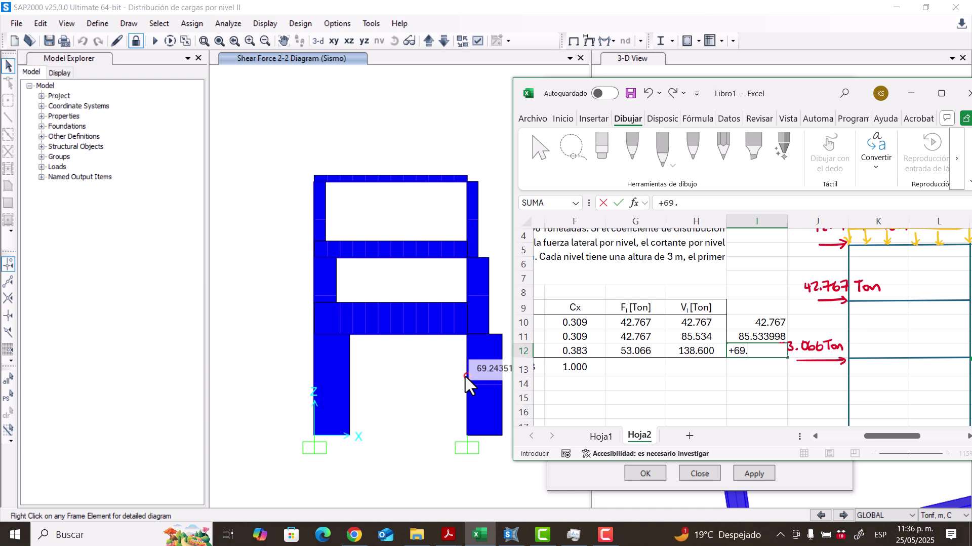
{"action": "type", "text": "69.24351+"}
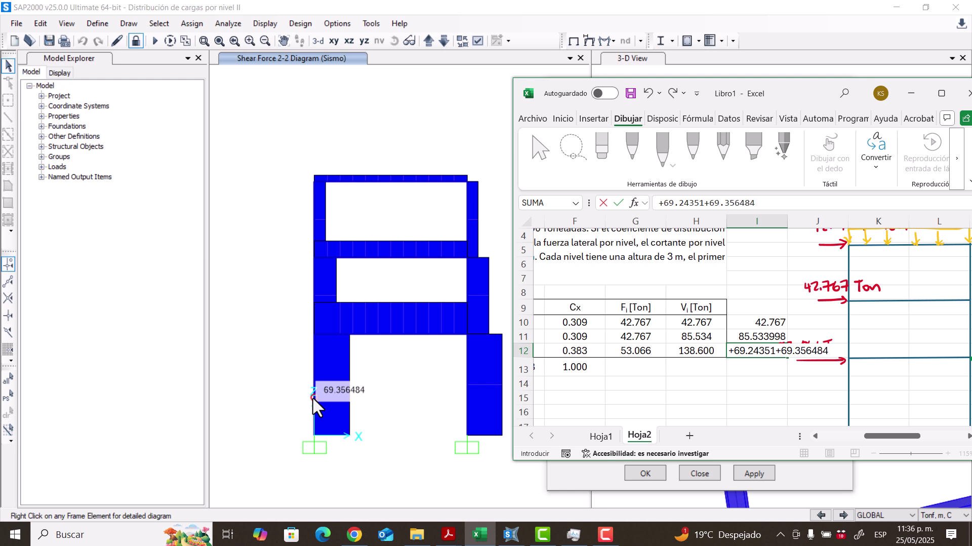
{"action": "type", "text": "69.356484"}
{"action": "key", "text": "Return"}
{"action": "left_click_drag", "start_coordinate": [695, 349], "coordinate": [741, 352]}
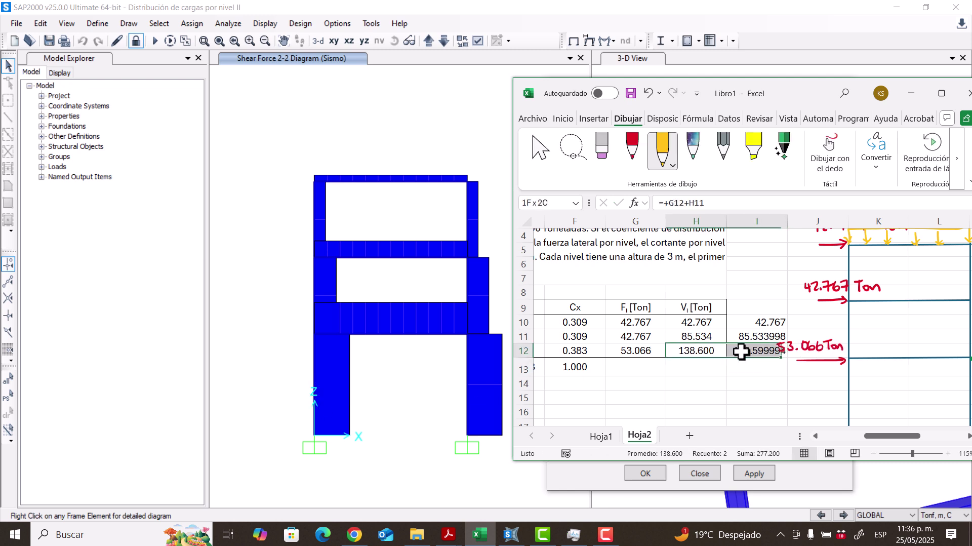
Step: Head the column of summed shears with VSAP2000 in cell I9
{"action": "left_click", "coordinate": [753, 309]}
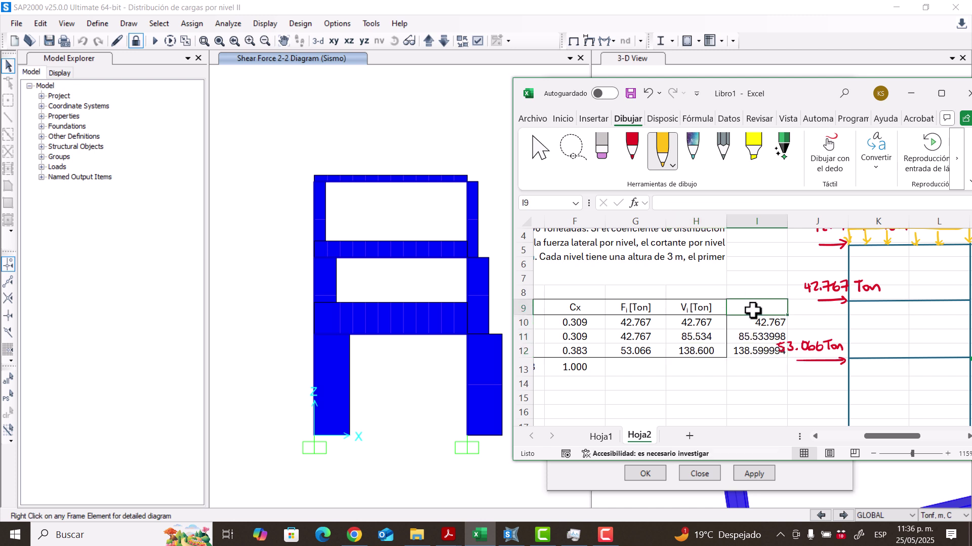
{"action": "type", "text": "SAP20"}
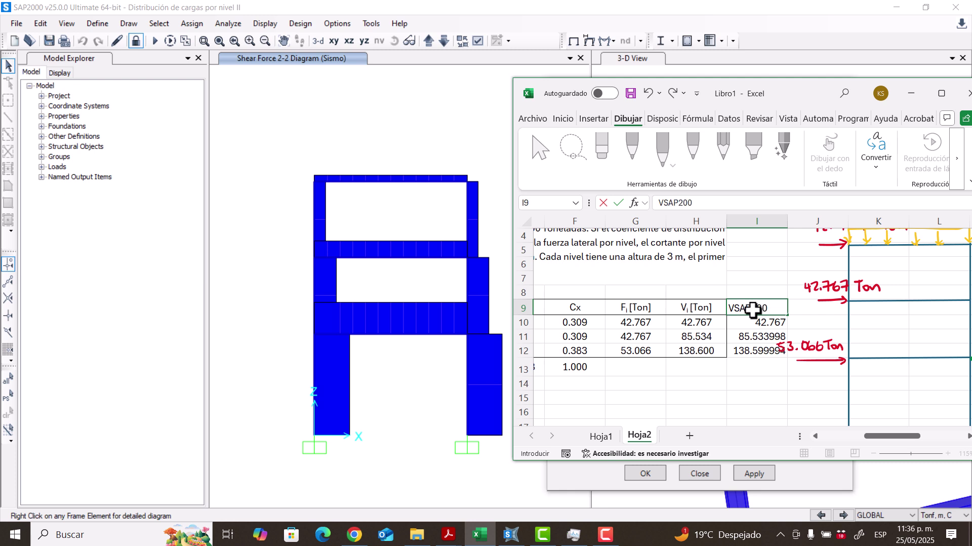
{"action": "type", "text": "0"}
{"action": "key", "text": "Return"}
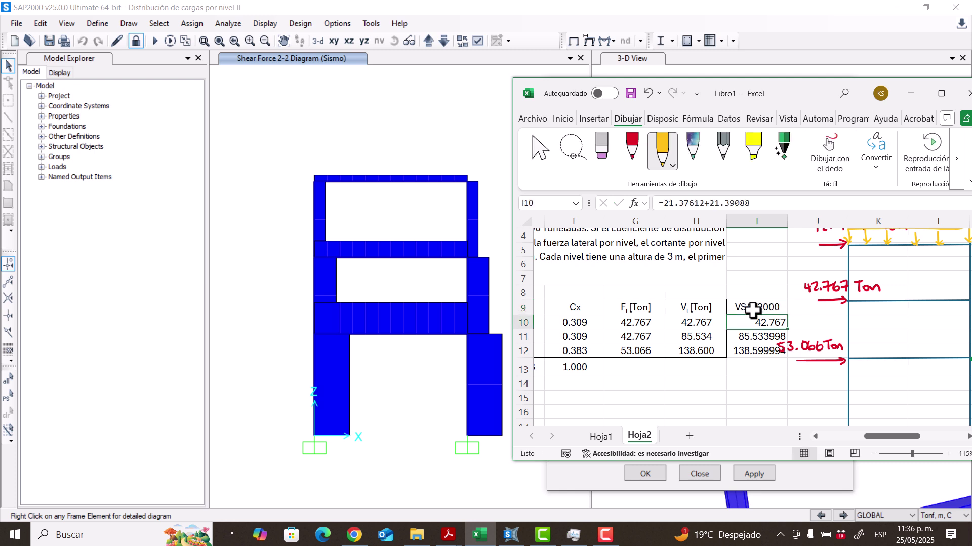
Step: Append the unit [Ton] to the header in I9 so it reads VSAP2000 [Ton]
{"action": "left_click", "coordinate": [785, 307]}
{"action": "double_click", "coordinate": [781, 307]}
{"action": "type", "text": "["}
{"action": "type", "text": "Ton"}
{"action": "key", "text": "BackSpace"}
{"action": "key", "text": "BackSpace"}
{"action": "key", "text": "BackSpace"}
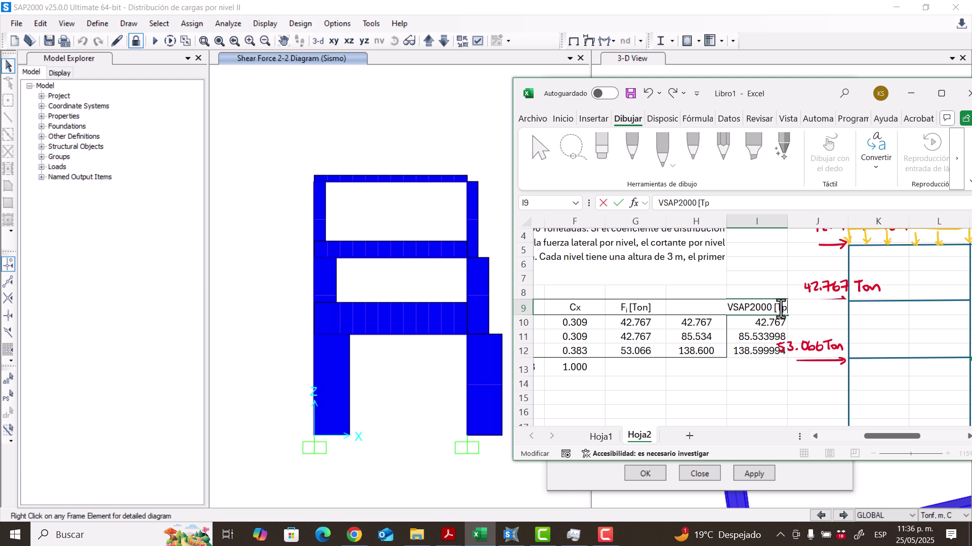
{"action": "type", "text": "]"}
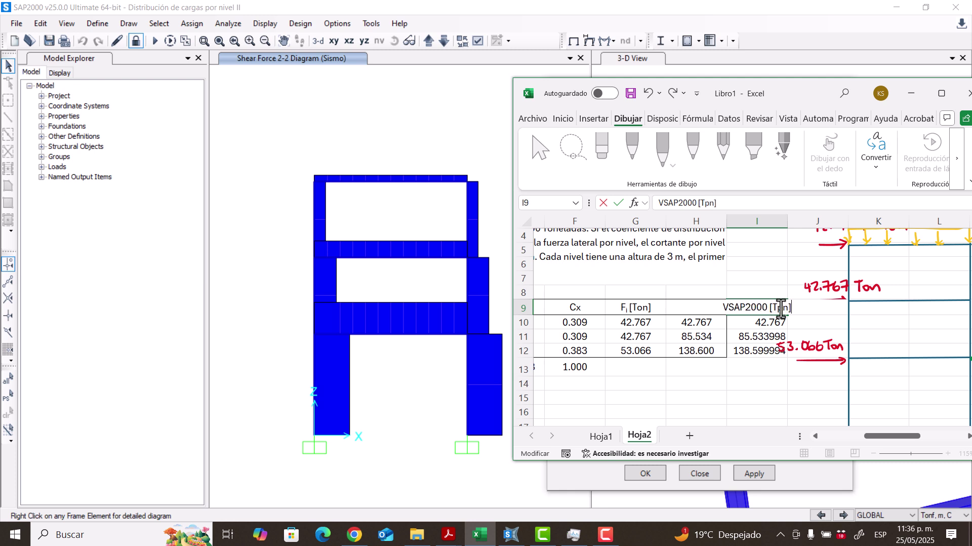
{"action": "key", "text": "Return"}
{"action": "key", "text": "Up"}
{"action": "key", "text": "F2"}
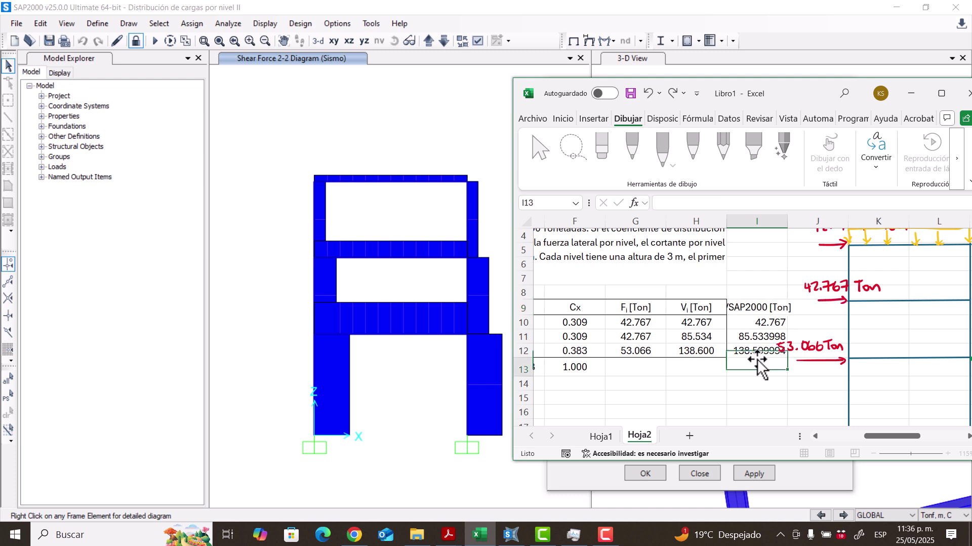
{"action": "key", "text": "Escape"}
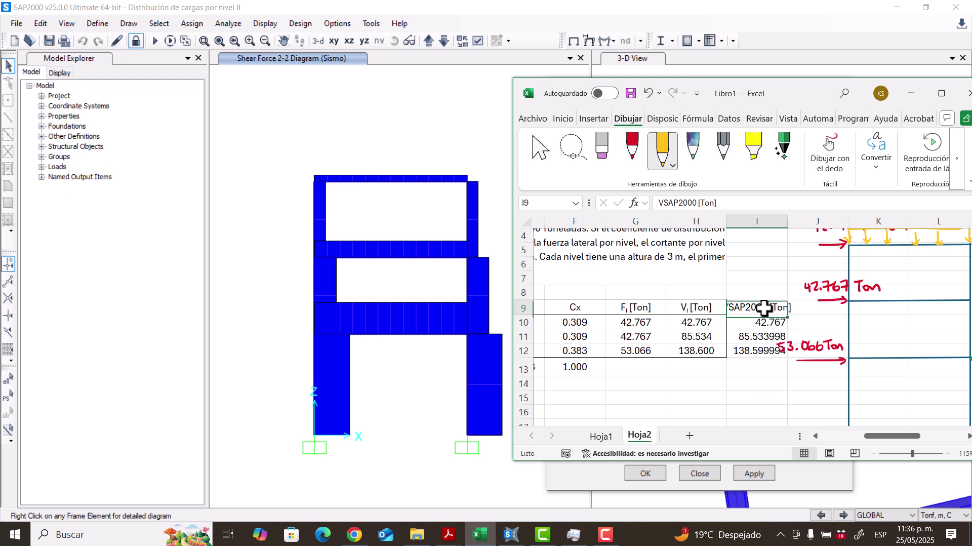
Step: Reduce the font size of the header in I9 to 10
{"action": "left_click", "coordinate": [563, 119]}
{"action": "left_click", "coordinate": [594, 162]}
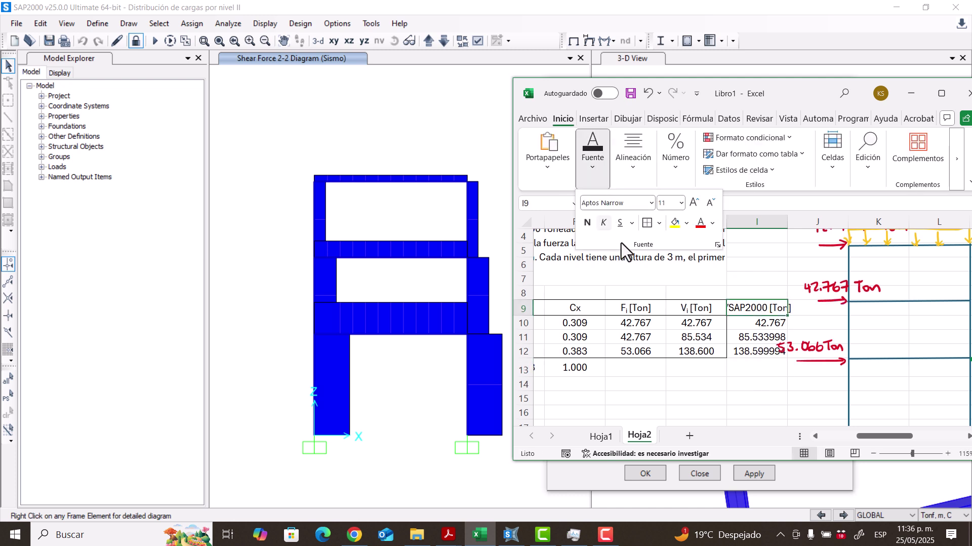
{"action": "left_click", "coordinate": [711, 205]}
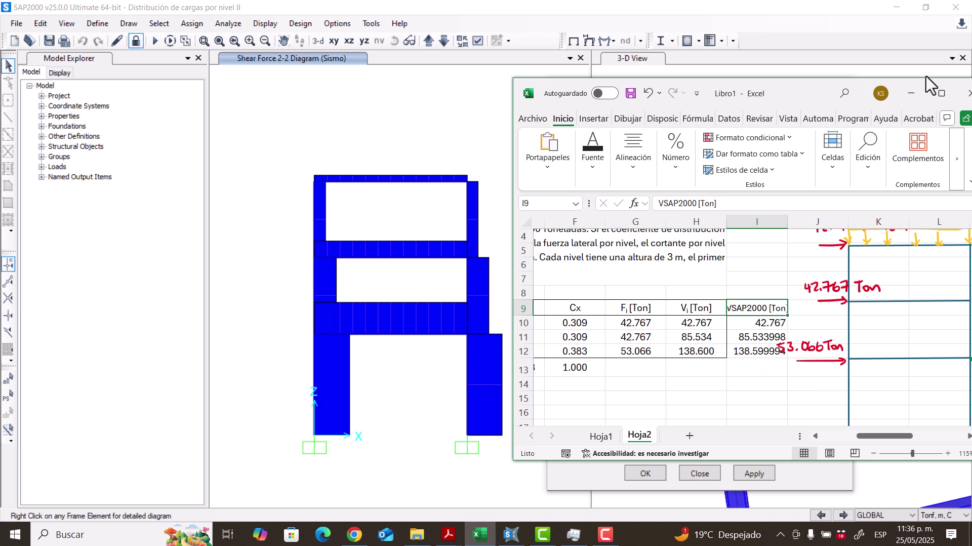
Step: Maximize the Excel window and insert an empty column before column J, between the table and the frame sketch
{"action": "left_click", "coordinate": [942, 94]}
{"action": "left_click_drag", "start_coordinate": [711, 499], "coordinate": [499, 500]}
{"action": "right_click", "coordinate": [585, 144]}
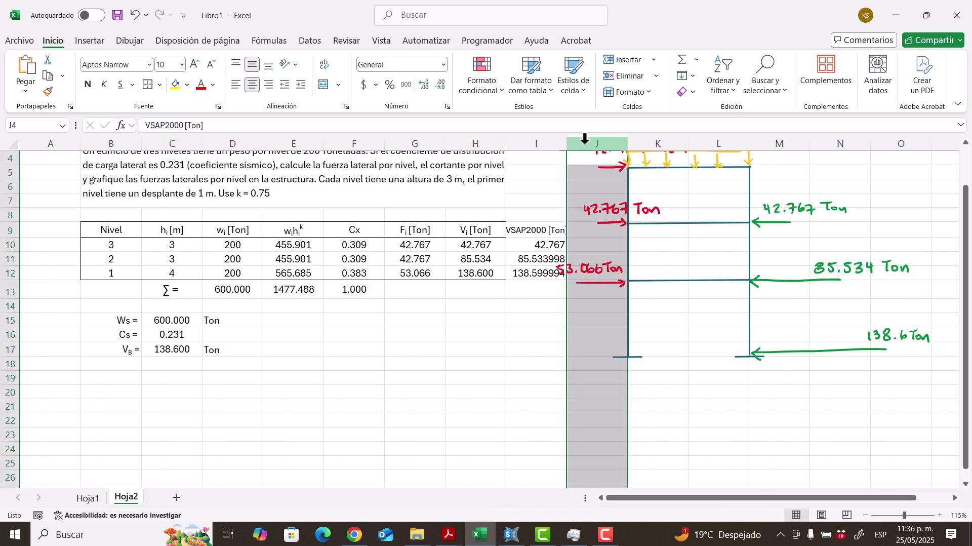
{"action": "left_click", "coordinate": [615, 272]}
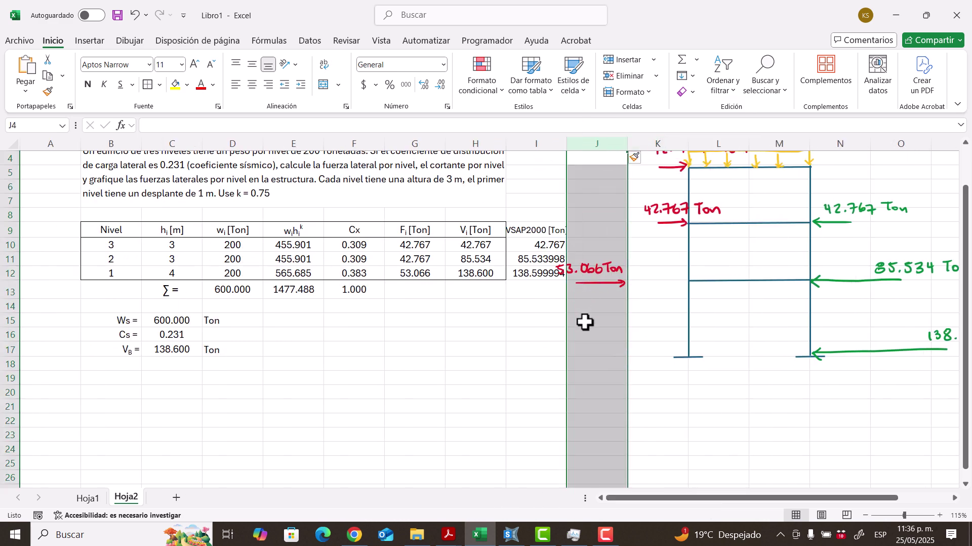
Step: Move the handwritten 53.066 Ton label with its arrow back against the first-level beam of the frame sketch
{"action": "left_click", "coordinate": [601, 337]}
{"action": "mouse_move", "coordinate": [590, 275]}
{"action": "left_mouse_down"}
{"action": "mouse_move", "coordinate": [567, 275]}
{"action": "mouse_move", "coordinate": [652, 275]}
{"action": "left_mouse_up"}
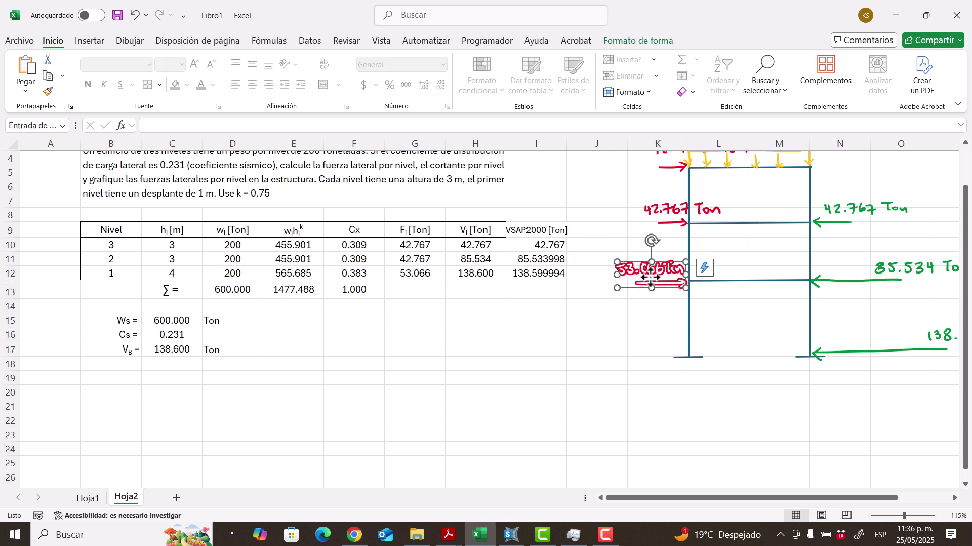
{"action": "left_click", "coordinate": [595, 320]}
{"action": "scroll", "coordinate": [590, 377], "scroll_direction": "up", "scroll_amount": 1}
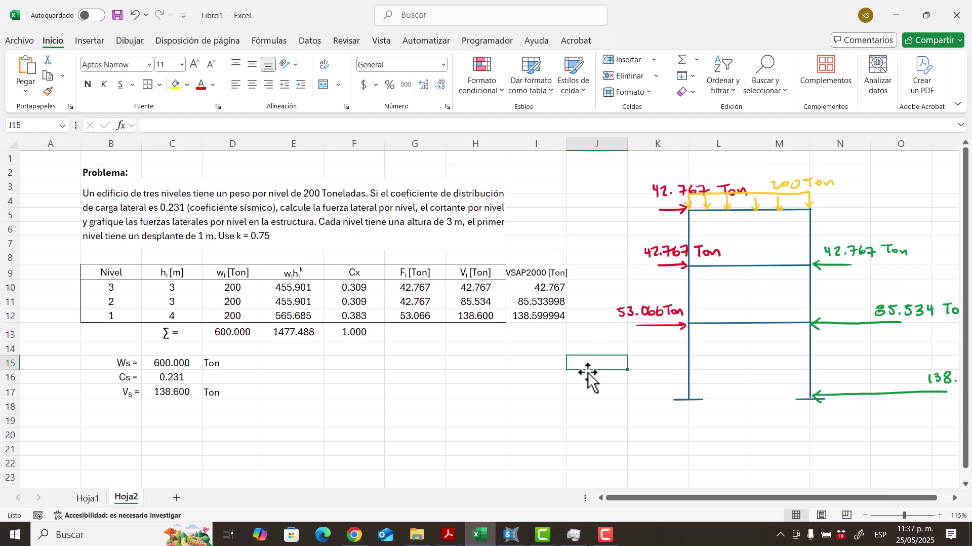